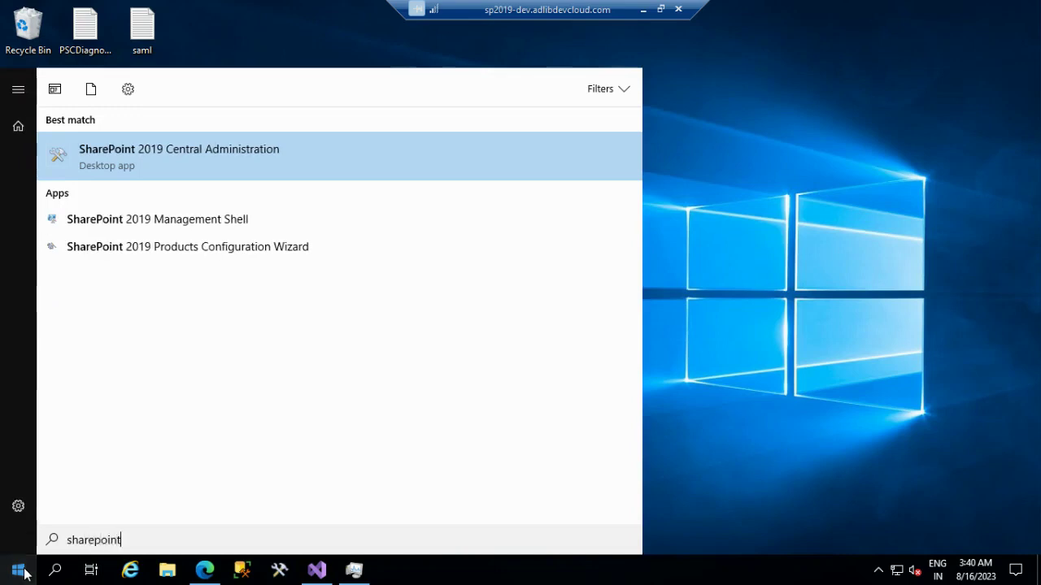
# Search Windows for uac, open the User Account Control settings to check the notification level, and minimize the window.
pyautogui.click(161, 155)
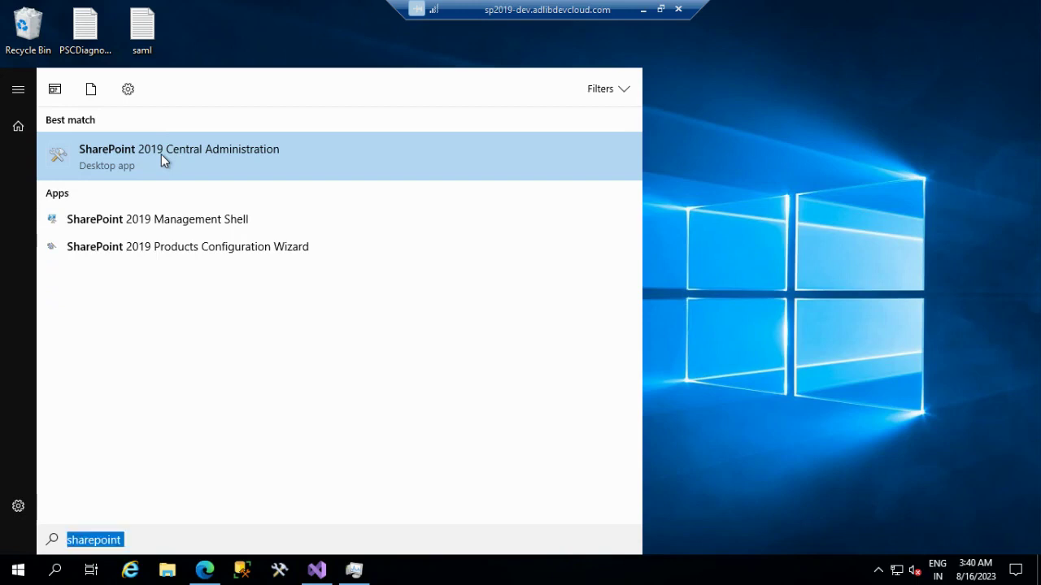
pyautogui.write('uac')
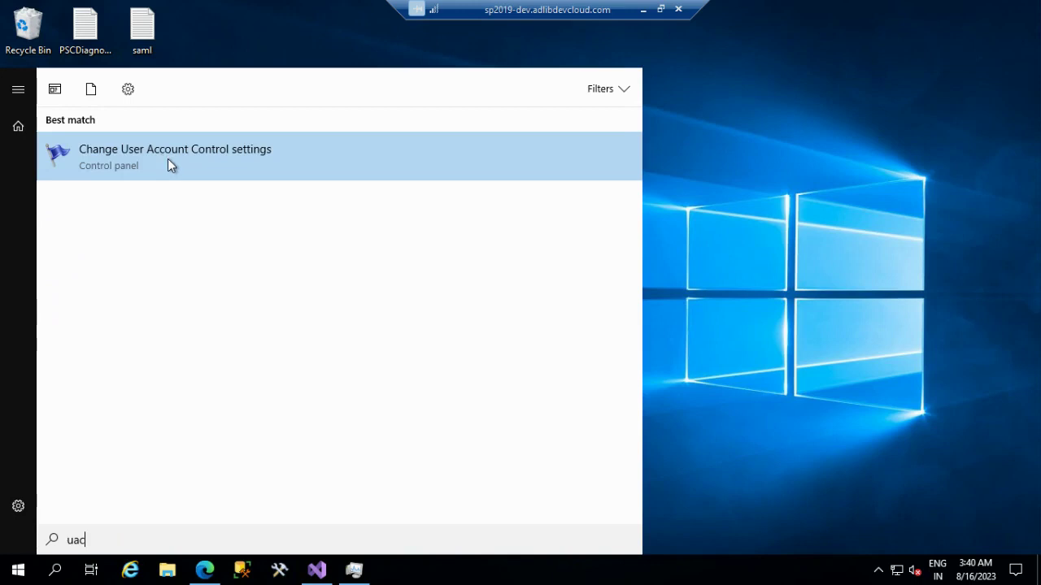
pyautogui.click(167, 163)
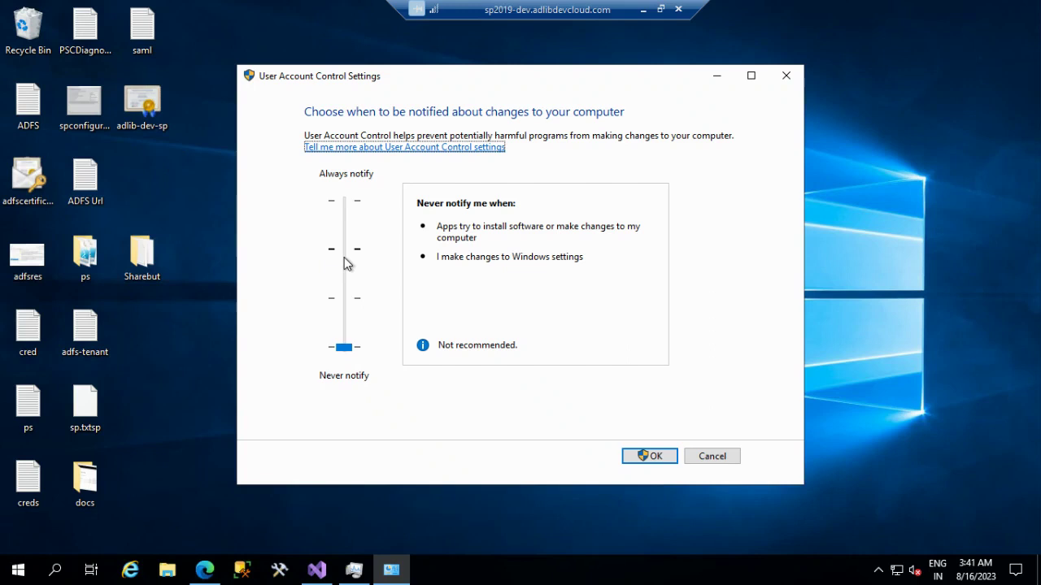
pyautogui.click(716, 77)
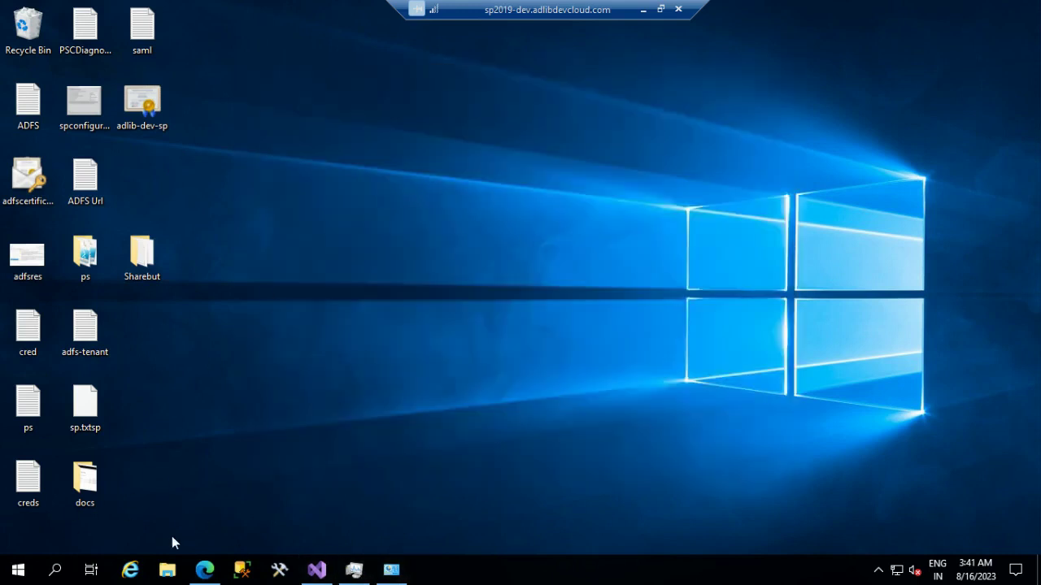
# Search Windows for SharePoint and run SharePoint 2019 Central Administration as administrator.
pyautogui.click(18, 569)
pyautogui.write('sharepoint')
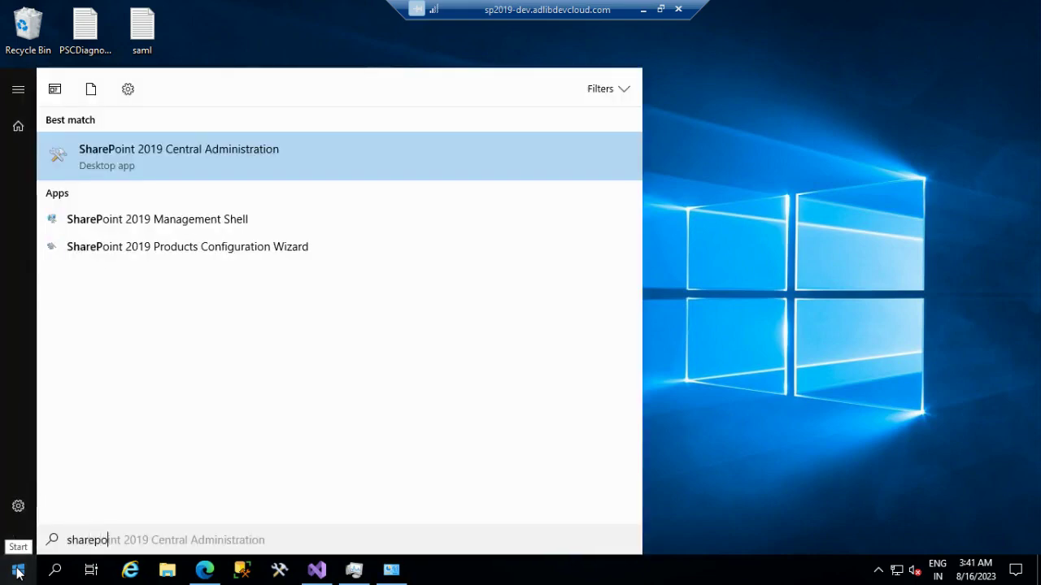
pyautogui.rightClick(180, 150)
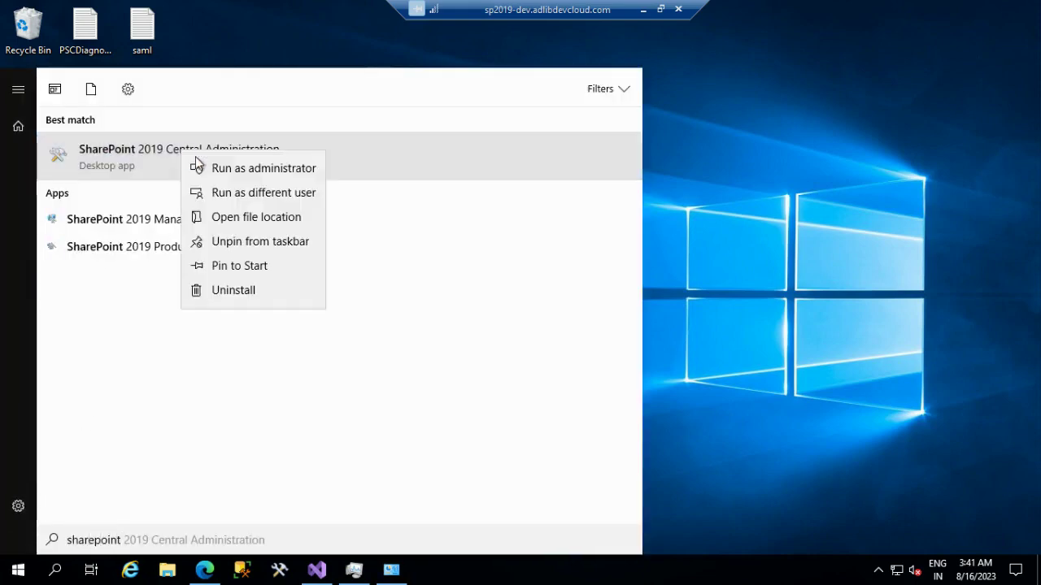
pyautogui.click(234, 170)
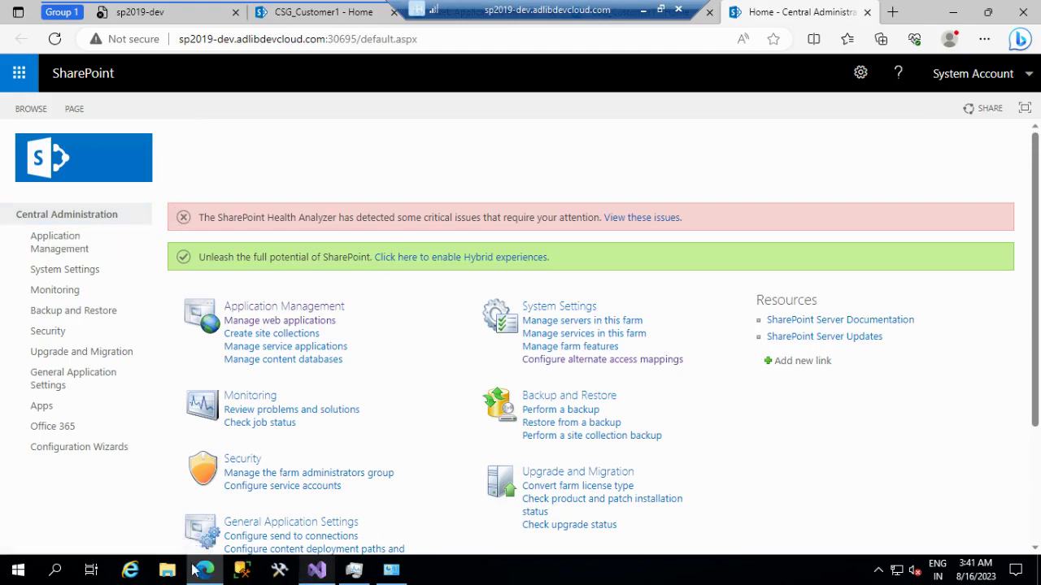
# Launch Notepad++ and create a new blank document.
pyautogui.press('super')
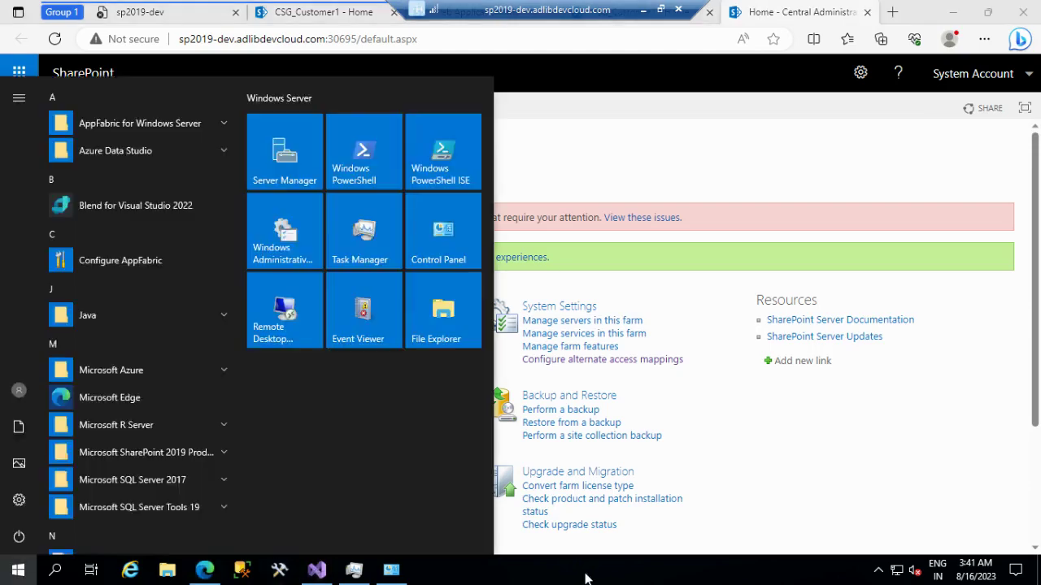
pyautogui.write('not4ep')
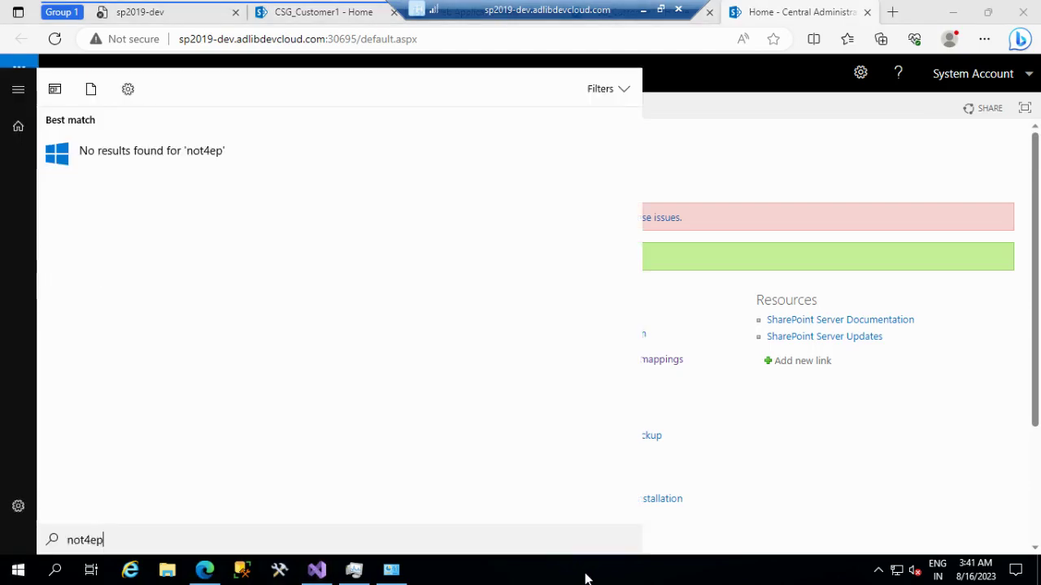
pyautogui.press('BackSpace')
pyautogui.press('BackSpace')
pyautogui.press('BackSpace')
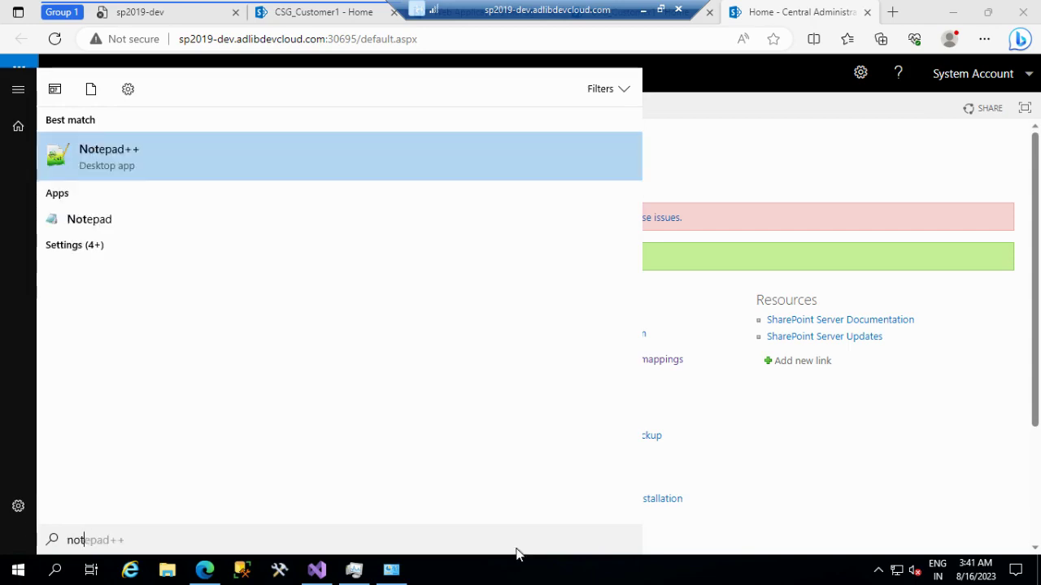
pyautogui.click(199, 165)
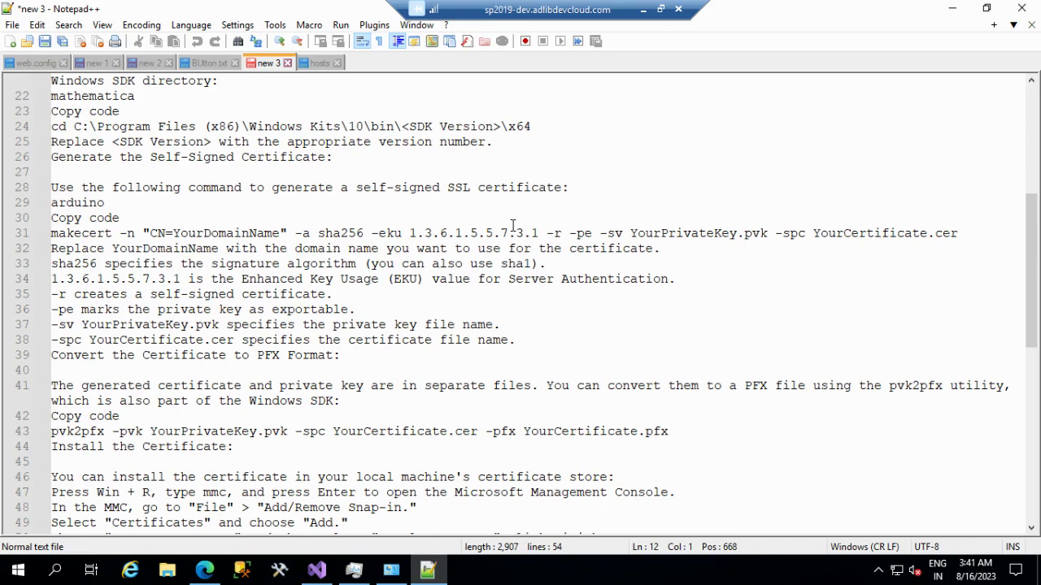
pyautogui.hotkey('ctrl', 'n')
# Write the heading "Sharepoint-onpremise" with an indented item "-WebApplication1" on the line below it.
pyautogui.write('S')
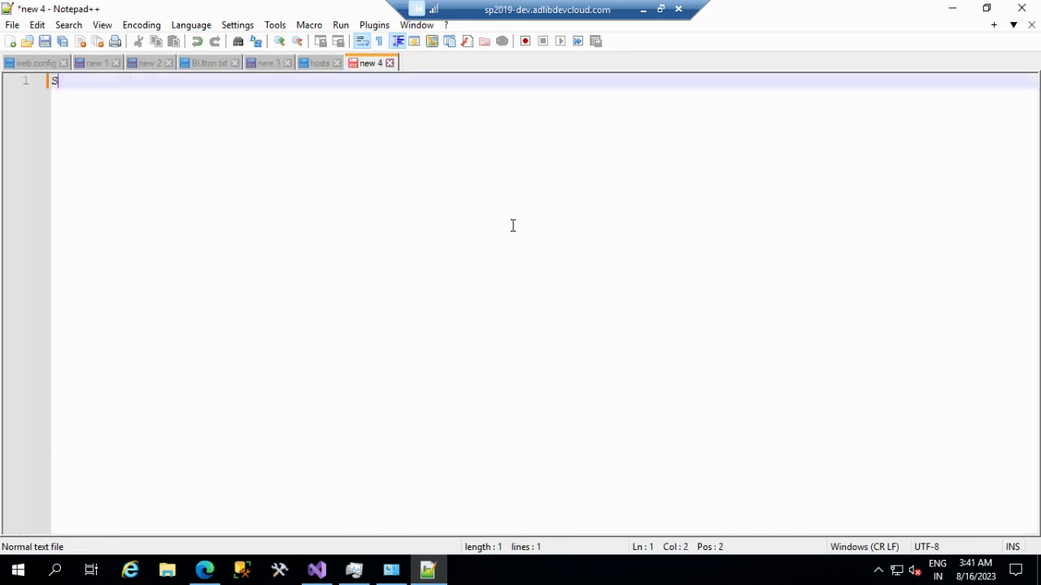
pyautogui.write('harepoint')
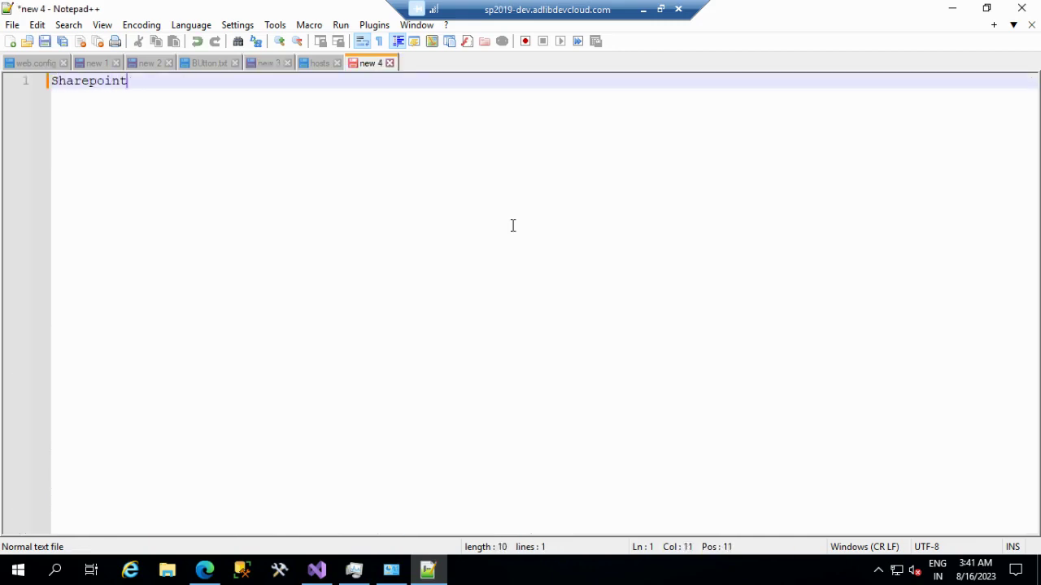
pyautogui.write('-onpremise')
pyautogui.press('Return')
pyautogui.press('Tab')
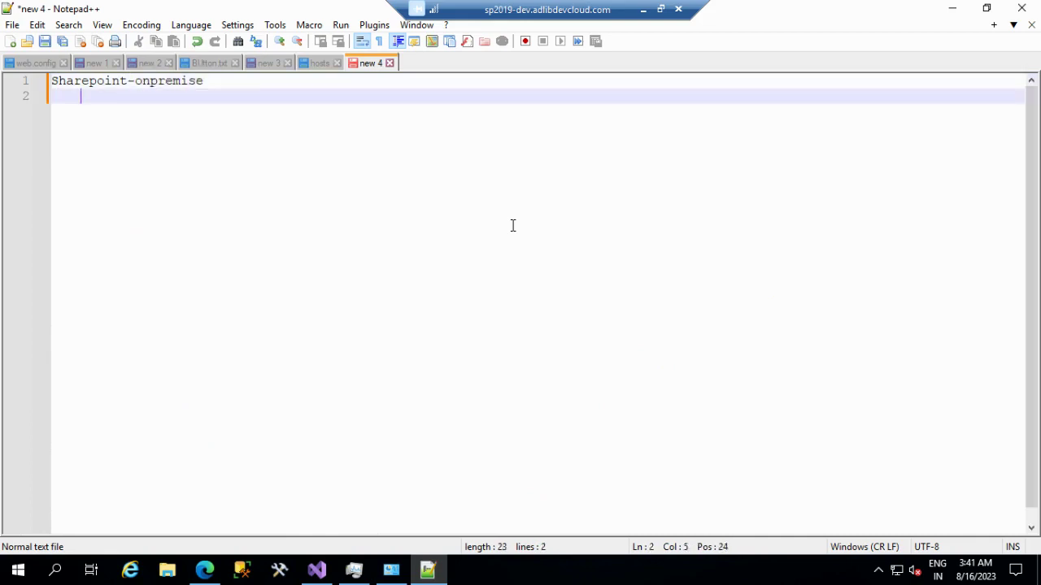
pyautogui.write('-WebApplications')
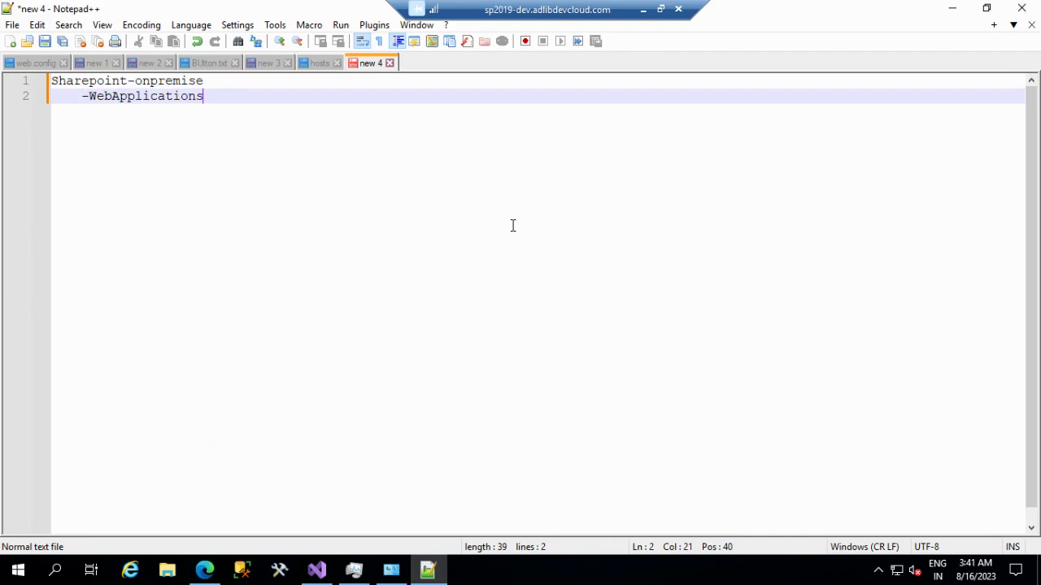
pyautogui.hotkey('shift', 'Left')
pyautogui.hotkey('shift', 'Home')
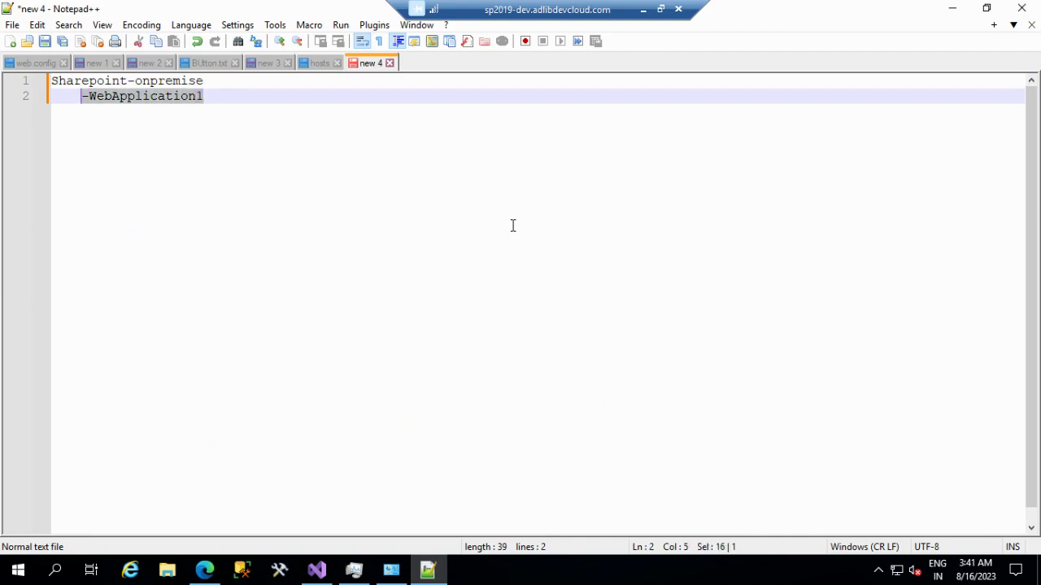
pyautogui.hotkey('ctrl', 'c')
pyautogui.press('Right')
pyautogui.press('Return')
pyautogui.hotkey('ctrl', 'v')
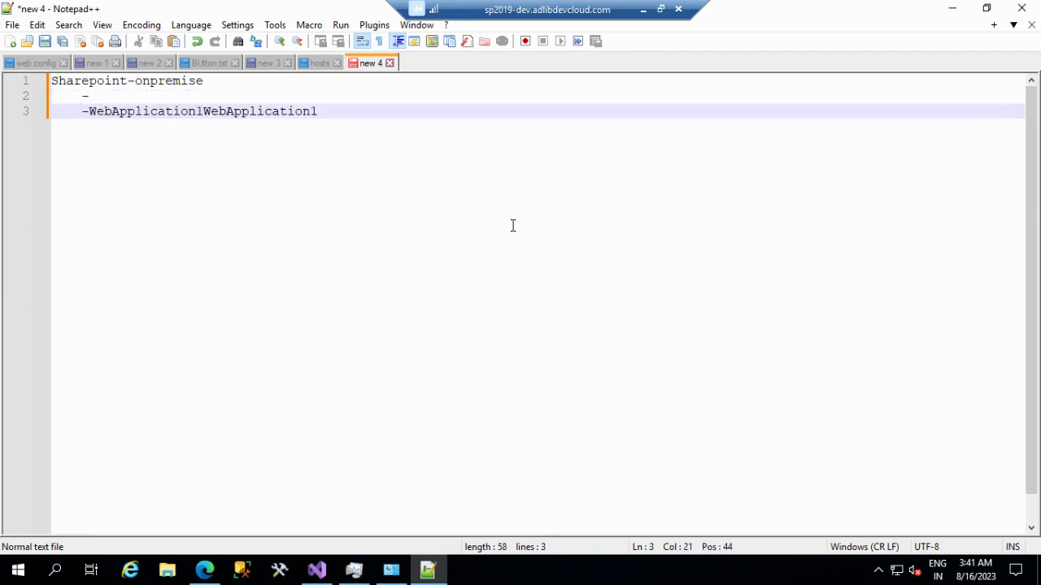
pyautogui.hotkey('ctrl', 'z')
pyautogui.press('BackSpace')
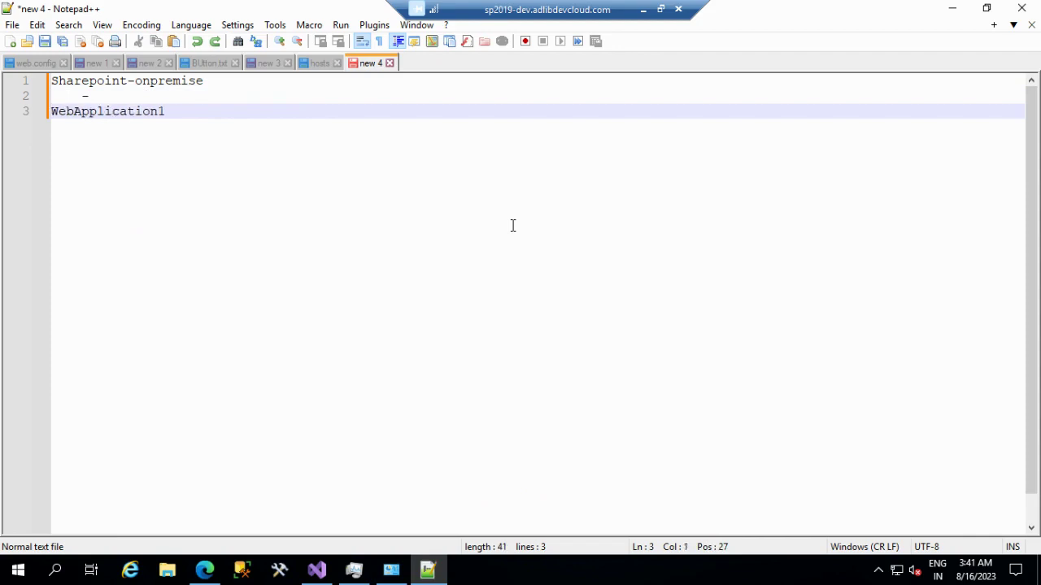
pyautogui.press('BackSpace')
# Duplicate the "-WebApplication1" line twice beneath itself at the same indentation.
pyautogui.press('End')
pyautogui.hotkey('shift', 'Left')
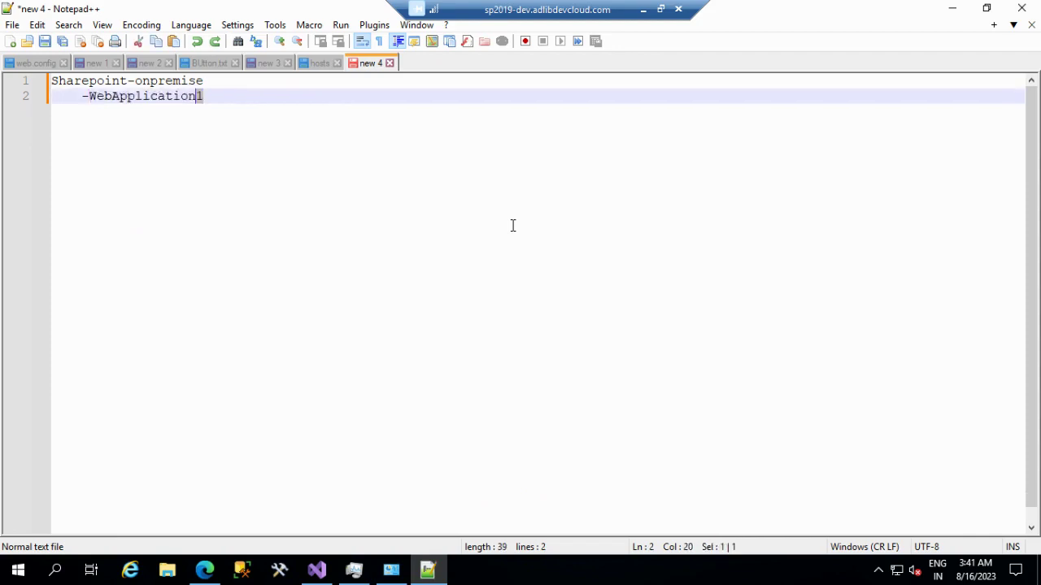
pyautogui.hotkey('shift', 'Home')
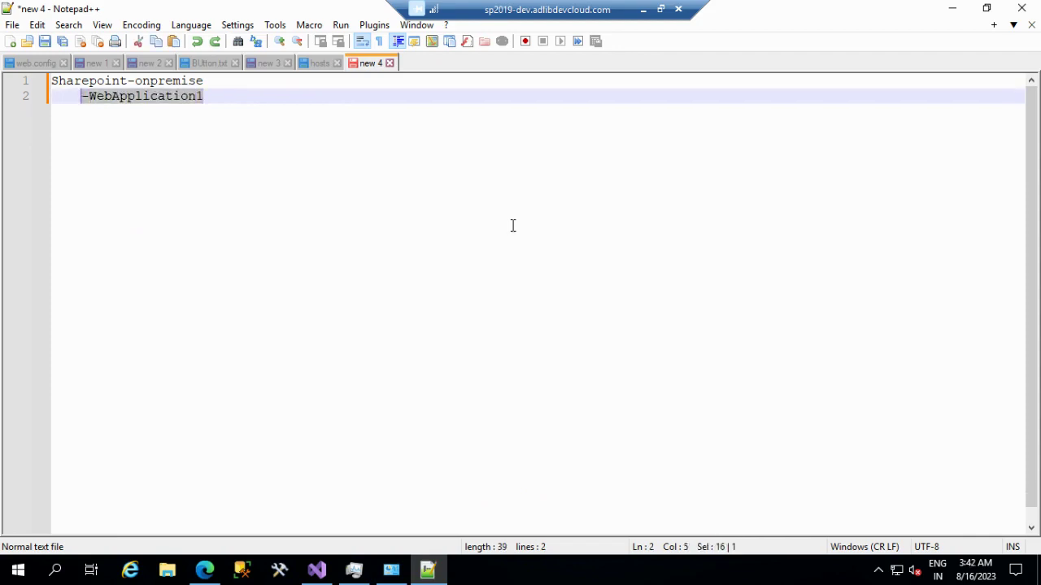
pyautogui.press('End')
pyautogui.press('Return')
pyautogui.hotkey('ctrl', 'v')
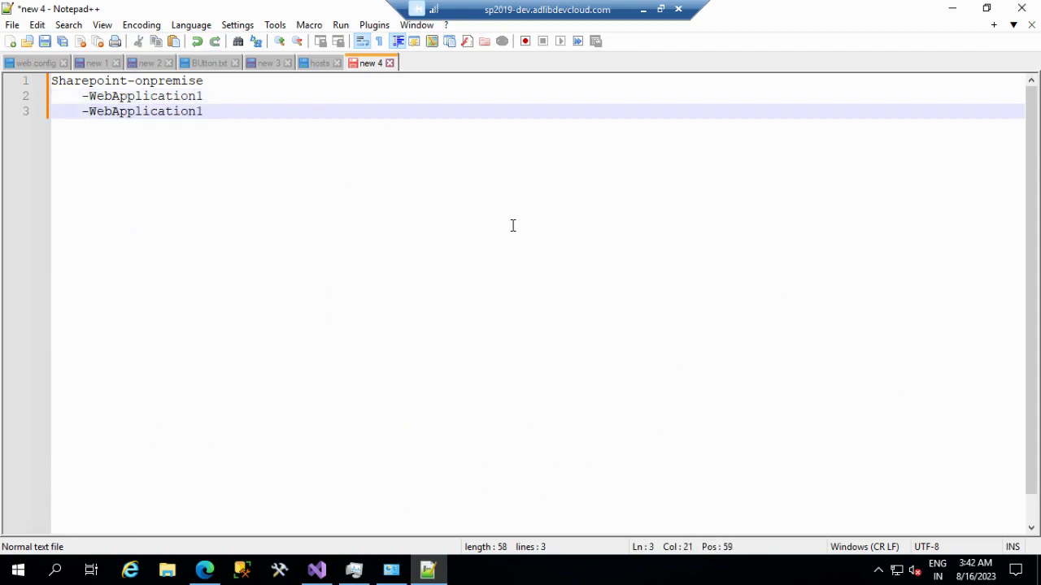
pyautogui.press('Return')
pyautogui.hotkey('ctrl', 'v')
# Renumber the two copied lines as "-WebApplication2" and "-WebApplication3".
pyautogui.press('Up')
pyautogui.press('BackSpace')
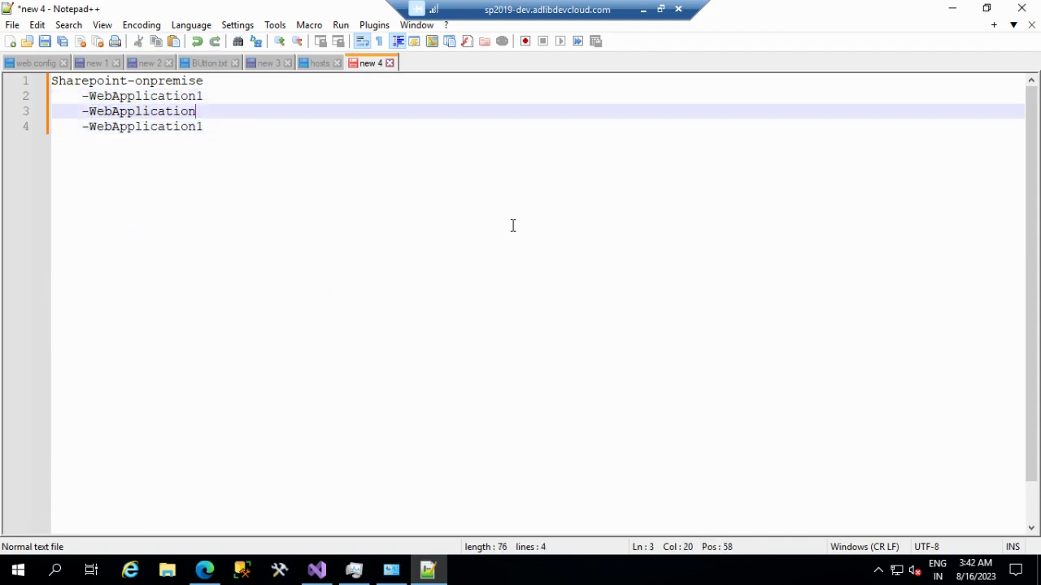
pyautogui.write('2')
pyautogui.press('Down')
pyautogui.press('BackSpace')
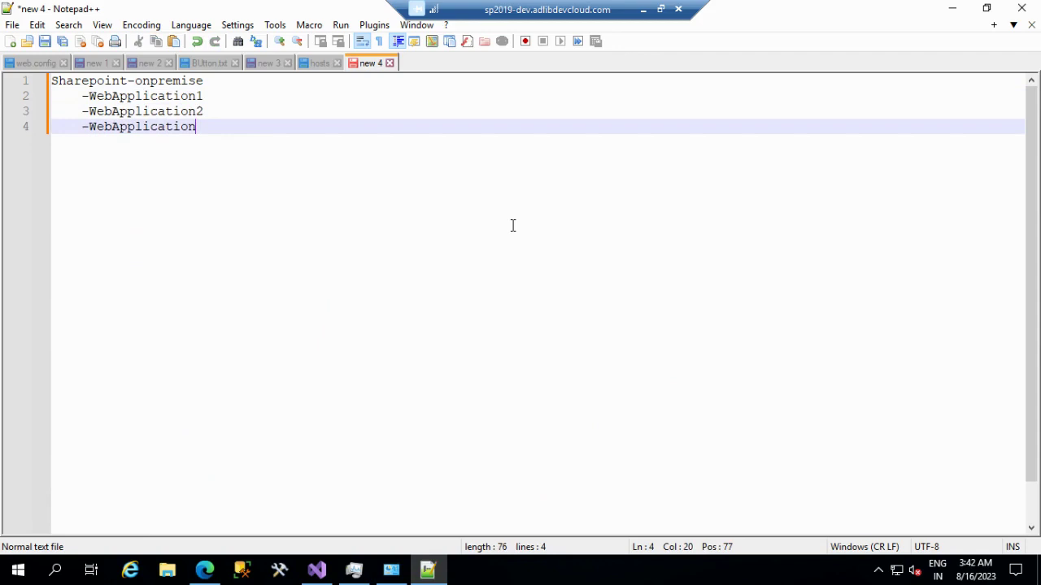
pyautogui.write('3')
# Insert the further-indented items "-site11", "-site12" and "-site13" under "-WebApplication1".
pyautogui.press('Up')
pyautogui.press('Up')
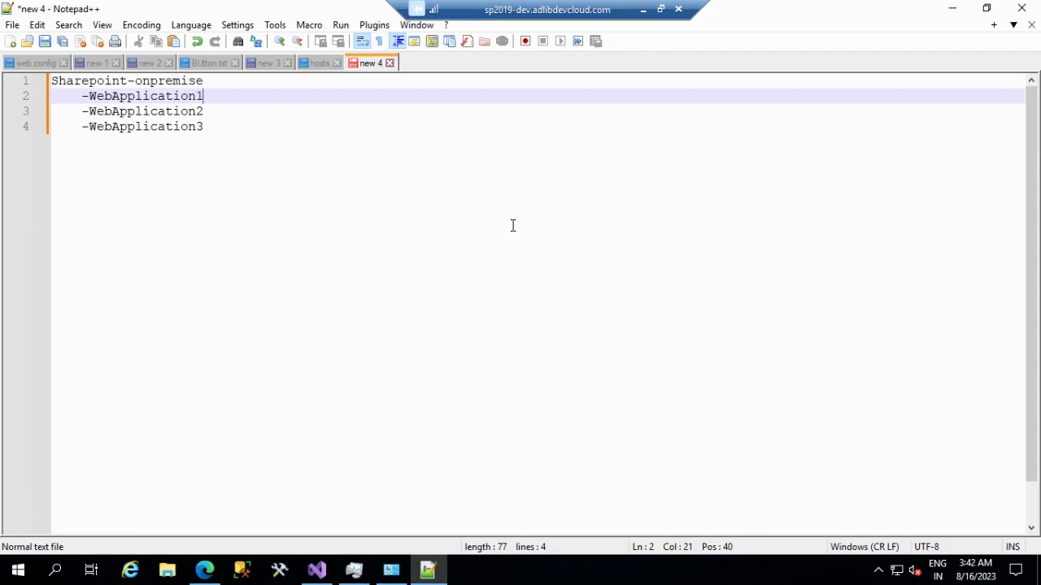
pyautogui.press('Return')
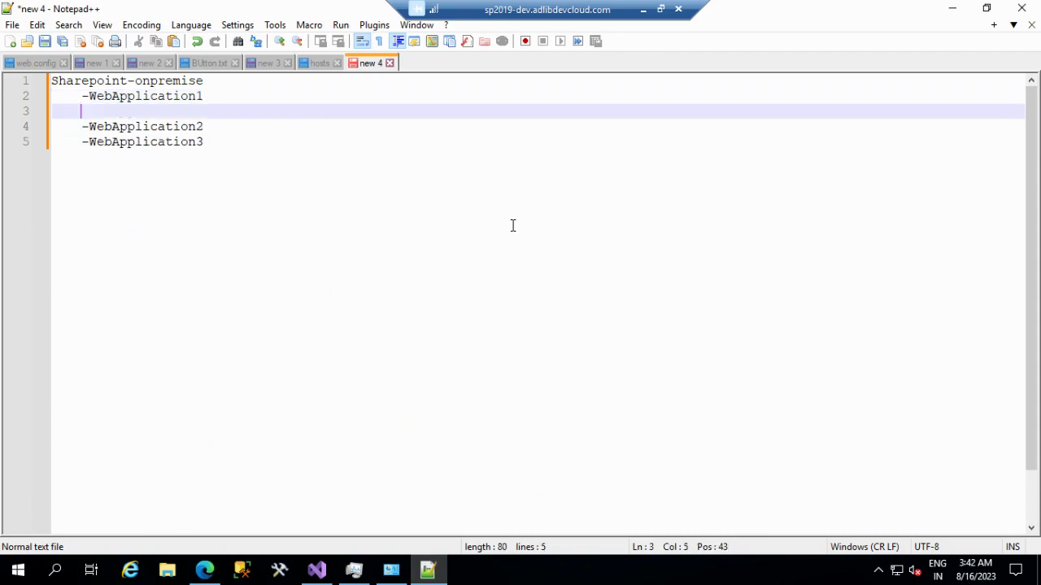
pyautogui.press('Tab')
pyautogui.write('-site1.')
pyautogui.press('BackSpace')
pyautogui.write('1')
pyautogui.press('Return')
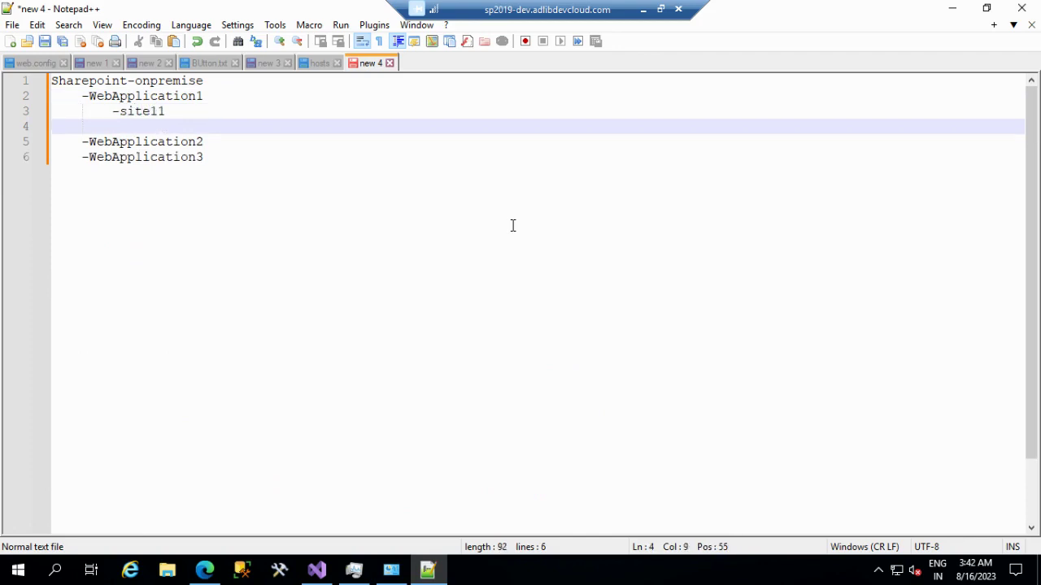
pyautogui.write('-site12')
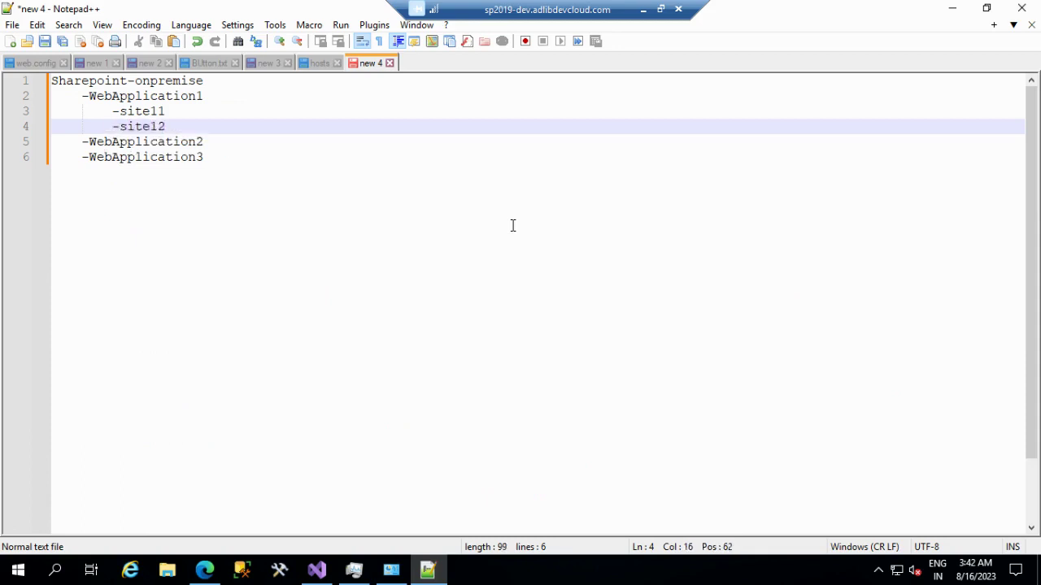
pyautogui.press('Return')
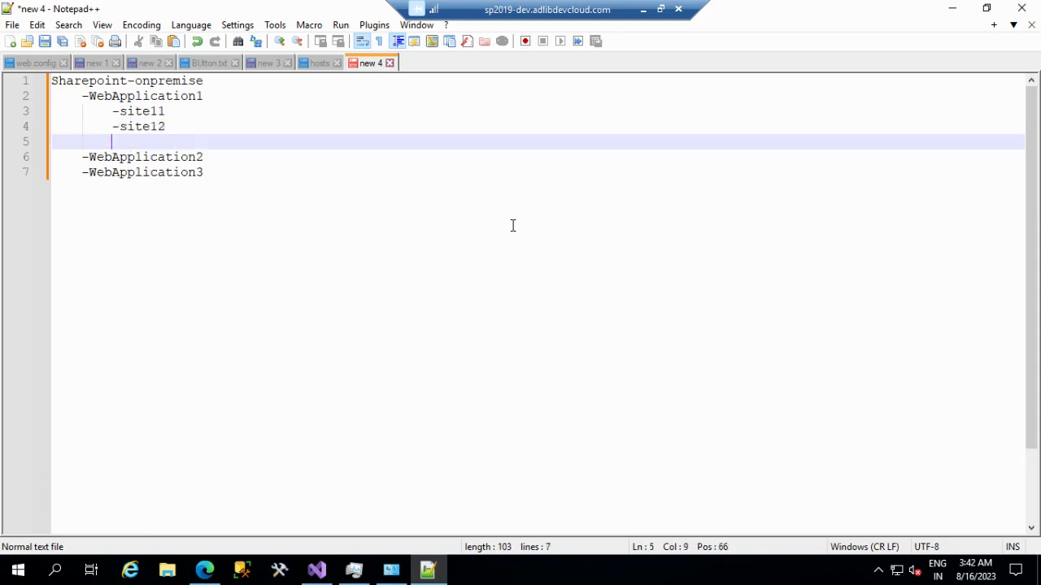
pyautogui.write('-sit')
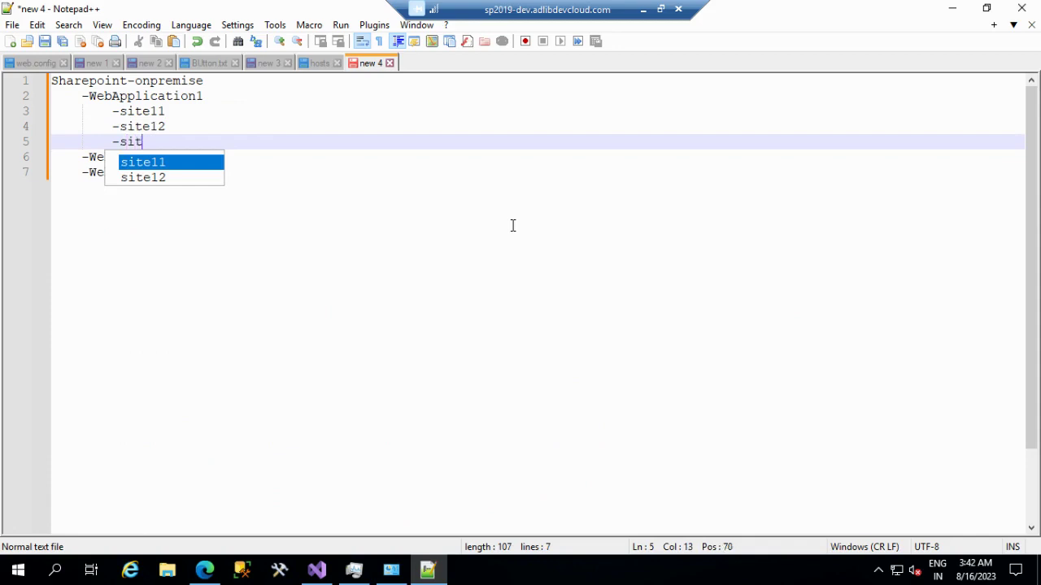
pyautogui.write('e13')
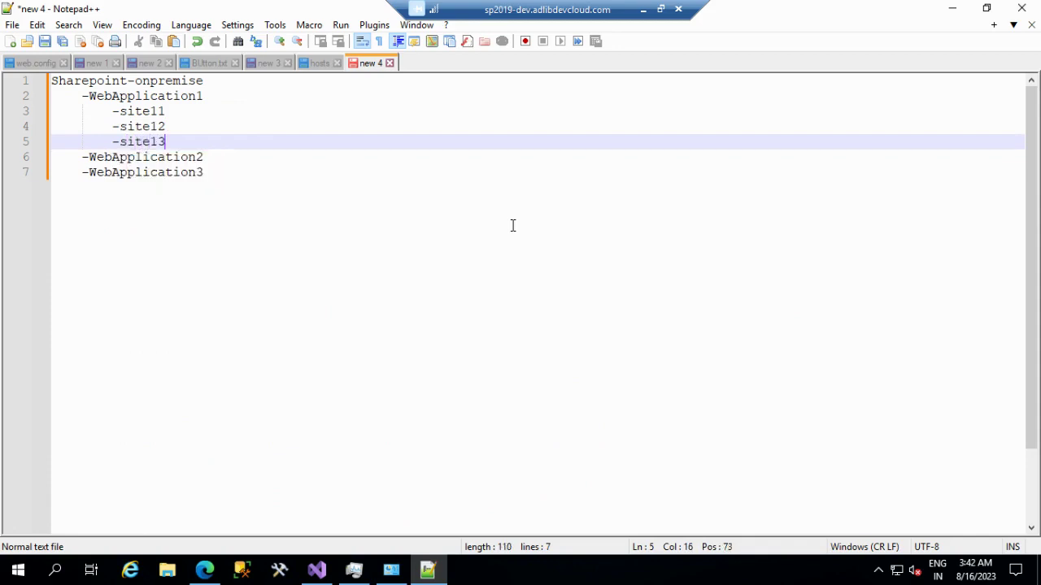
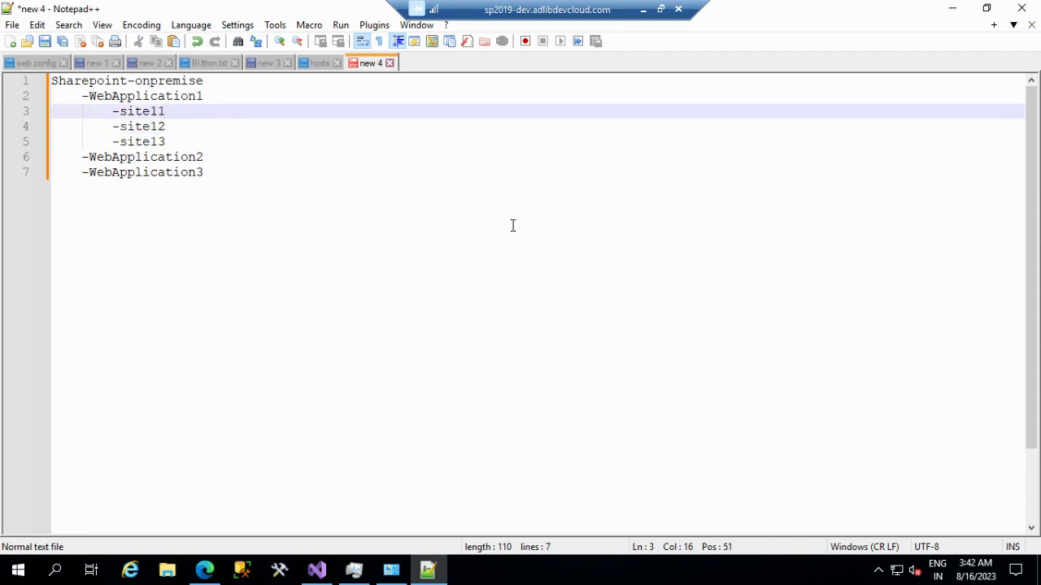
# Switch to the vm0015 remote session, signing in with the account password, and bring up the Adlib repository configuration page in the browser.
pyautogui.click(208, 574)
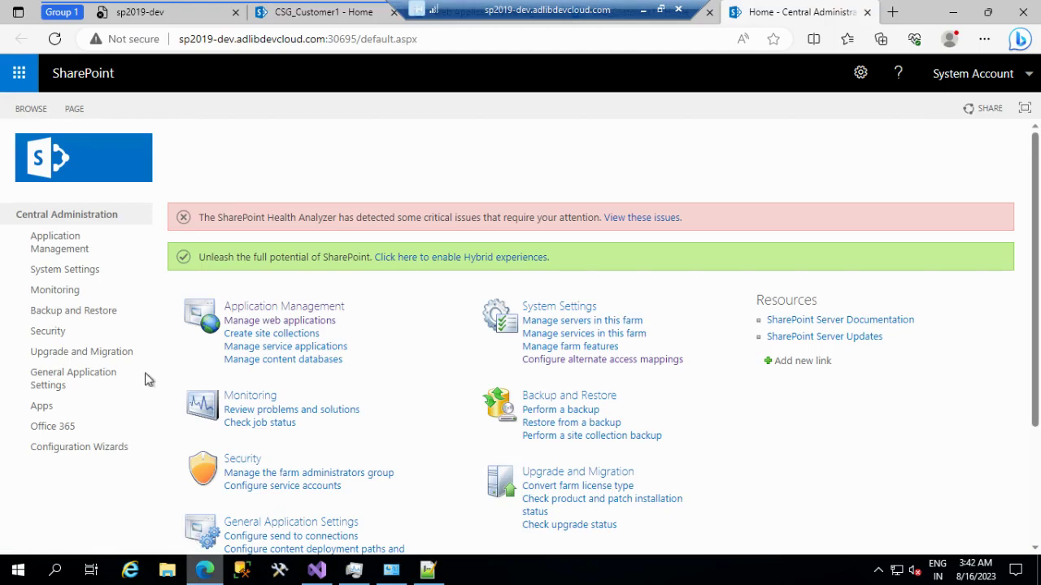
pyautogui.moveTo(994, 10); pyautogui.dragTo(491, 9)
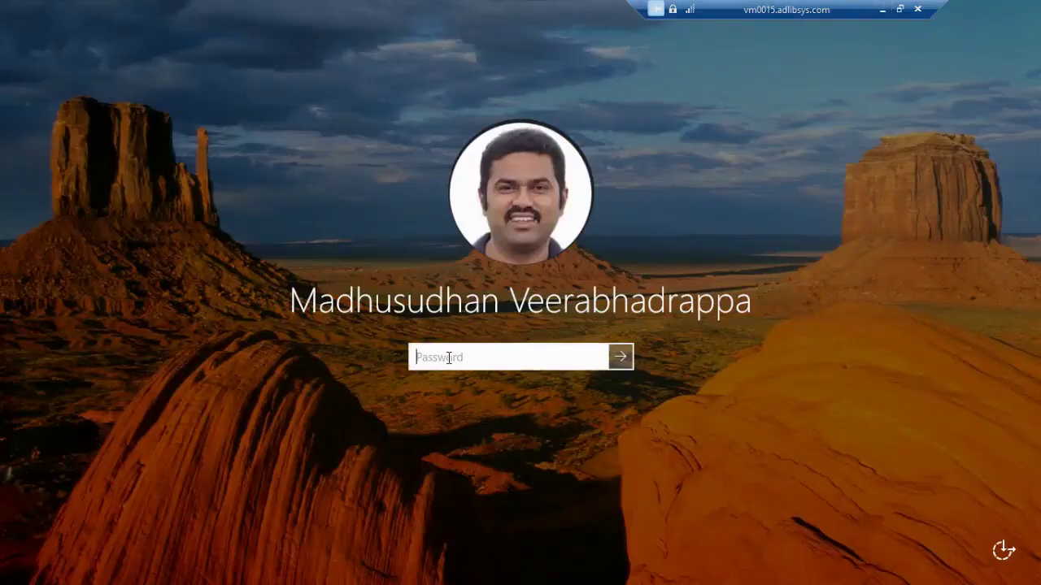
pyautogui.write('***********')
pyautogui.press('Return')
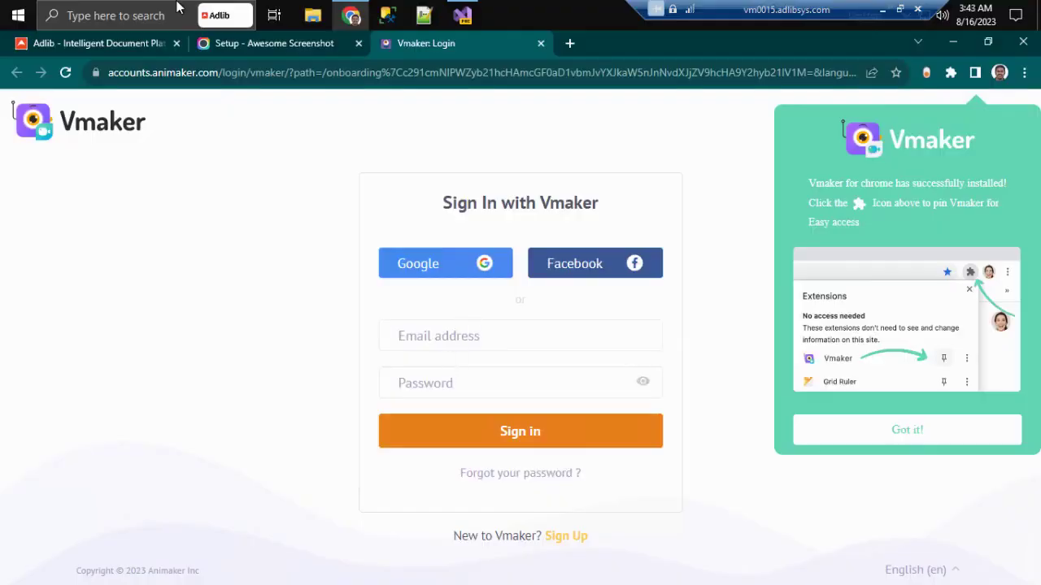
pyautogui.click(106, 44)
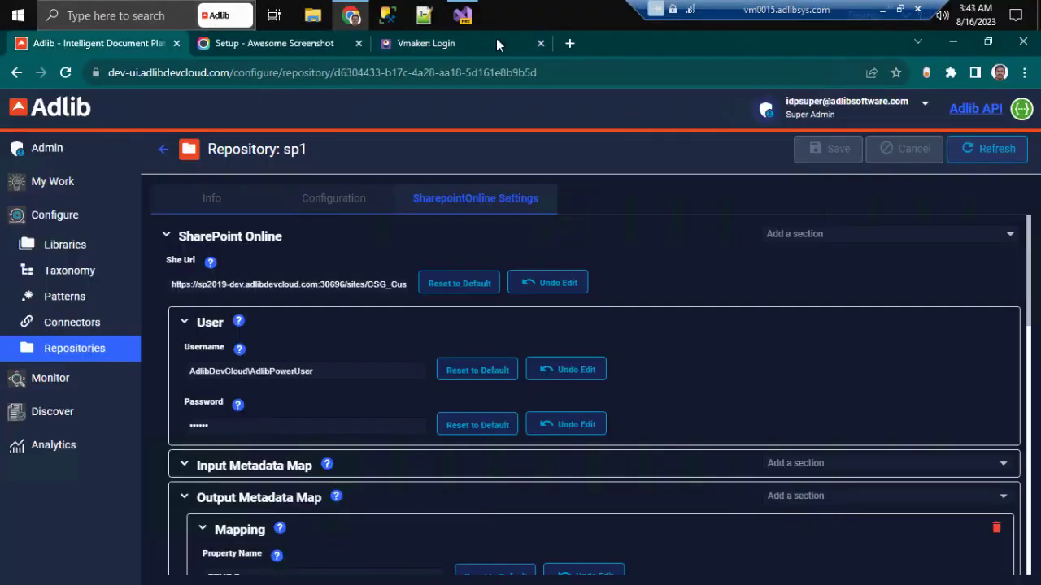
# Close the extra browser tabs and review the Site Url and other SharePoint Online settings of the sp1 repository.
pyautogui.click(358, 44)
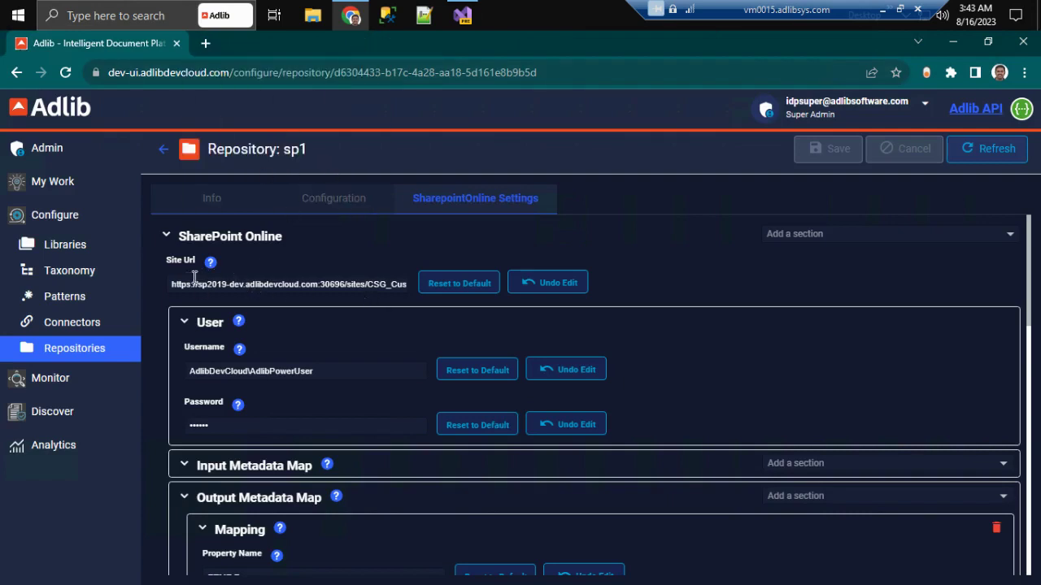
pyautogui.click(203, 285)
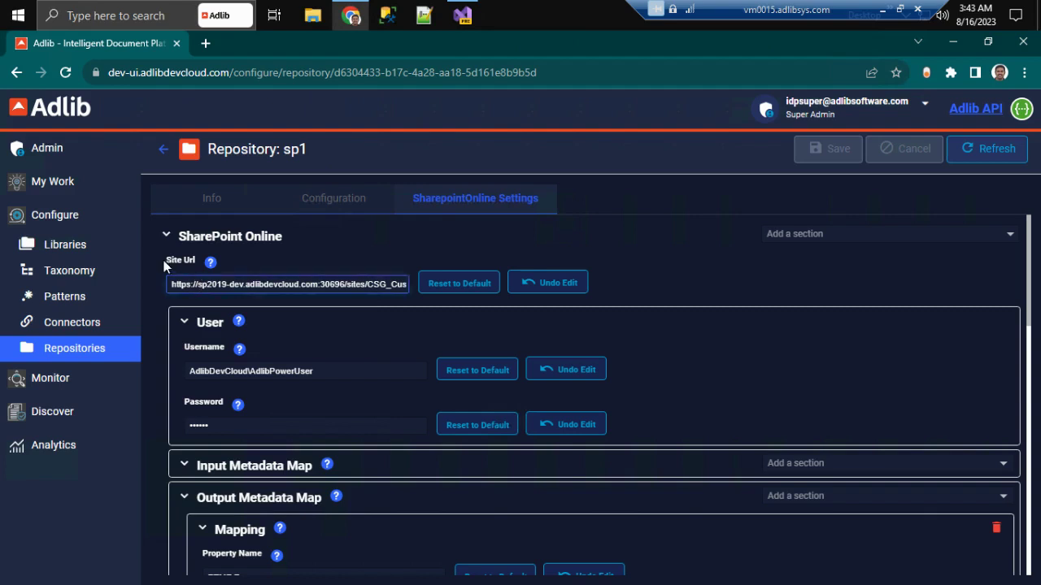
pyautogui.moveTo(163, 260); pyautogui.dragTo(198, 259)
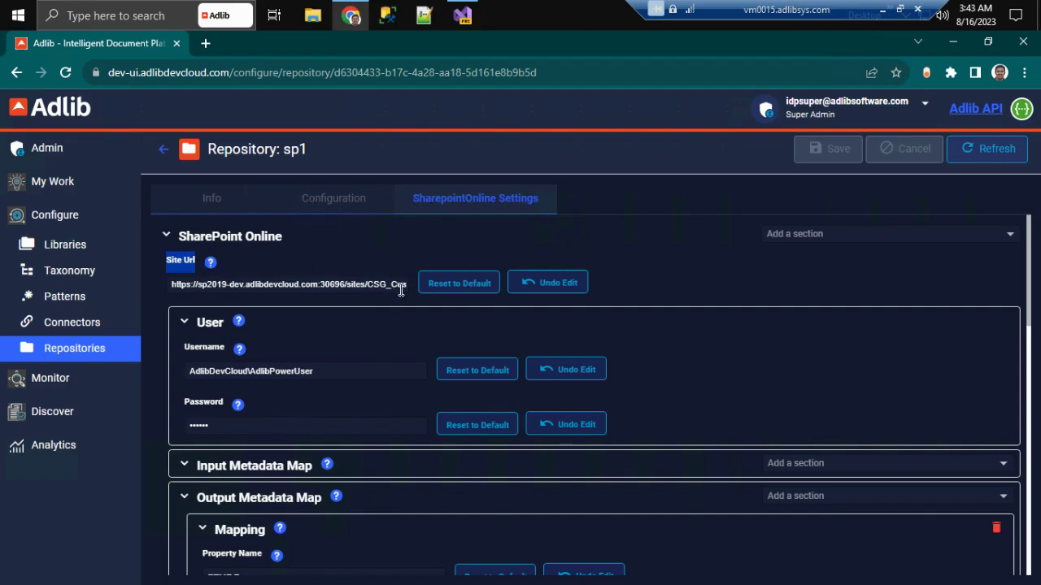
pyautogui.scroll(-8, 401, 290)
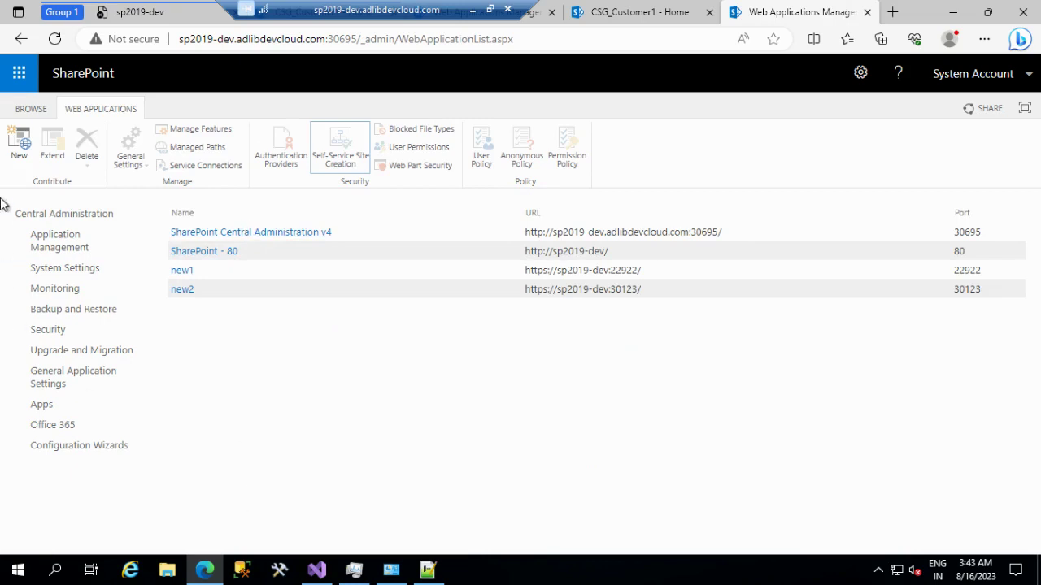
# In SharePoint Central Administration on sp2019-dev, start a new web application and name its new IIS web site "Spsite1".
pyautogui.click(20, 146)
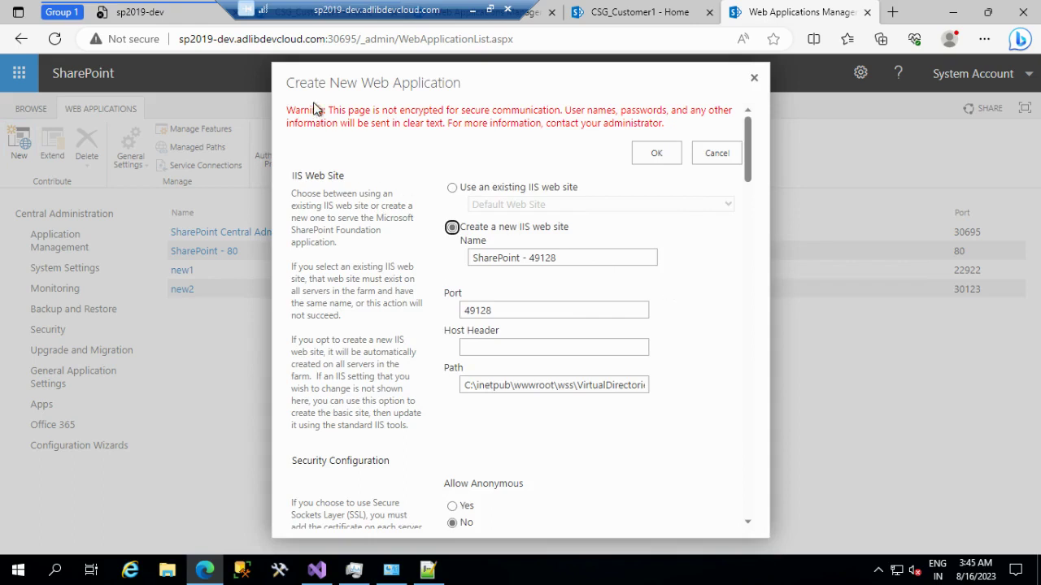
pyautogui.click(594, 264)
pyautogui.moveTo(559, 258); pyautogui.dragTo(469, 258)
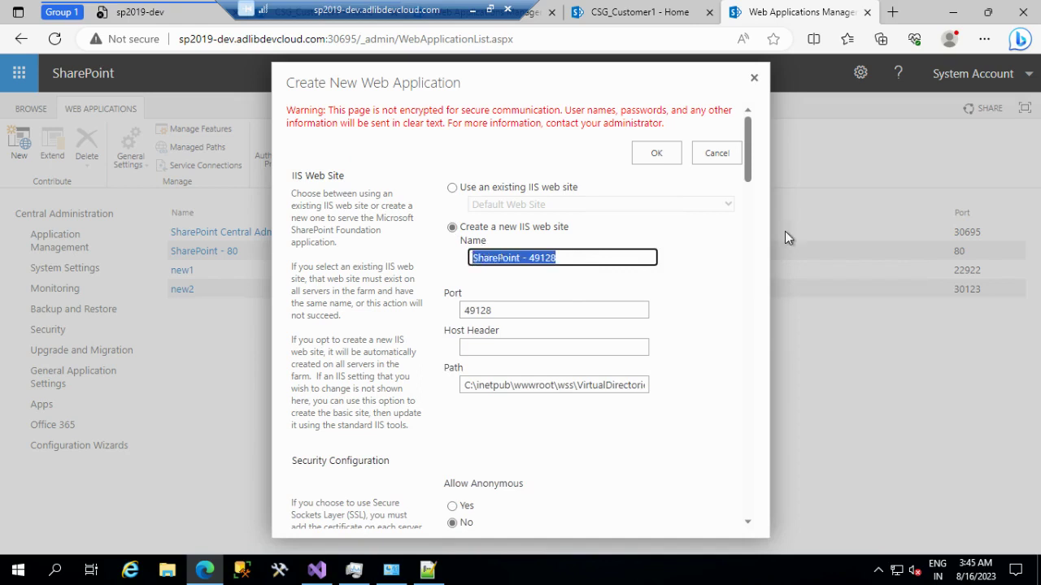
pyautogui.press('End')
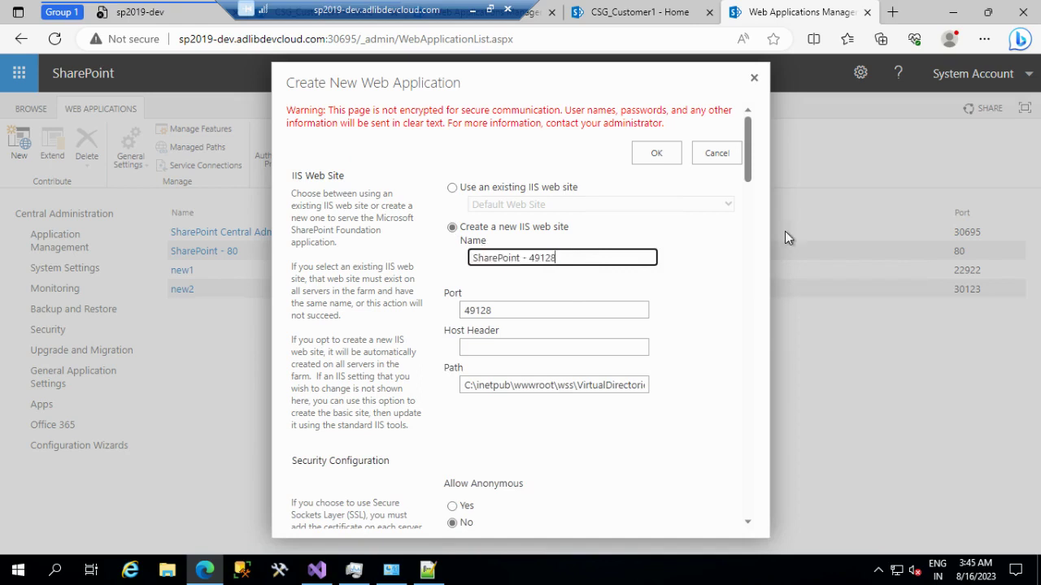
pyautogui.hotkey('ctrl', 'shift', 'Left')
pyautogui.hotkey('ctrl', 'shift', 'Left')
pyautogui.hotkey('ctrl', 'shift', 'Left')
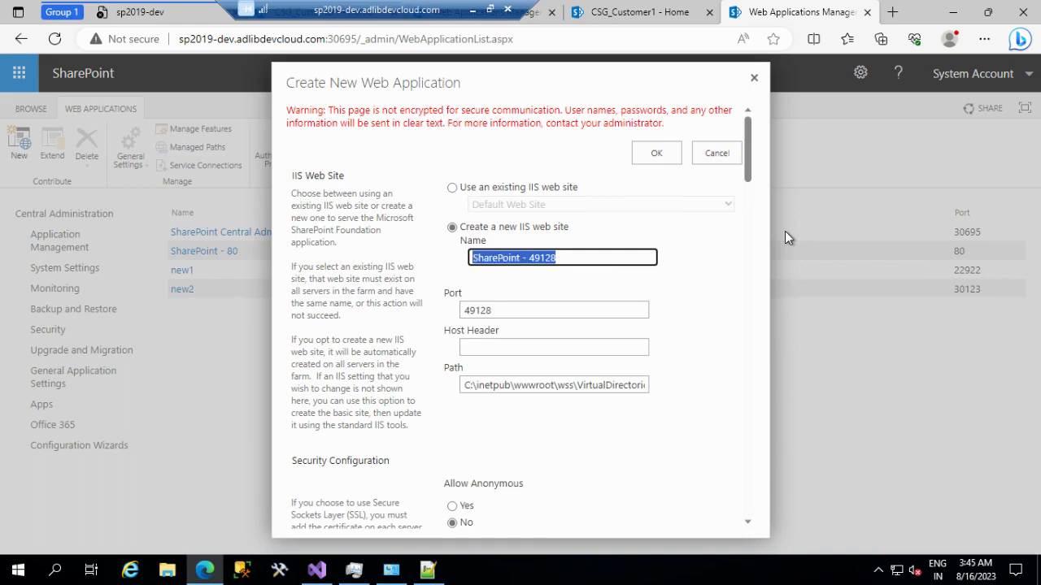
pyautogui.write('Sp')
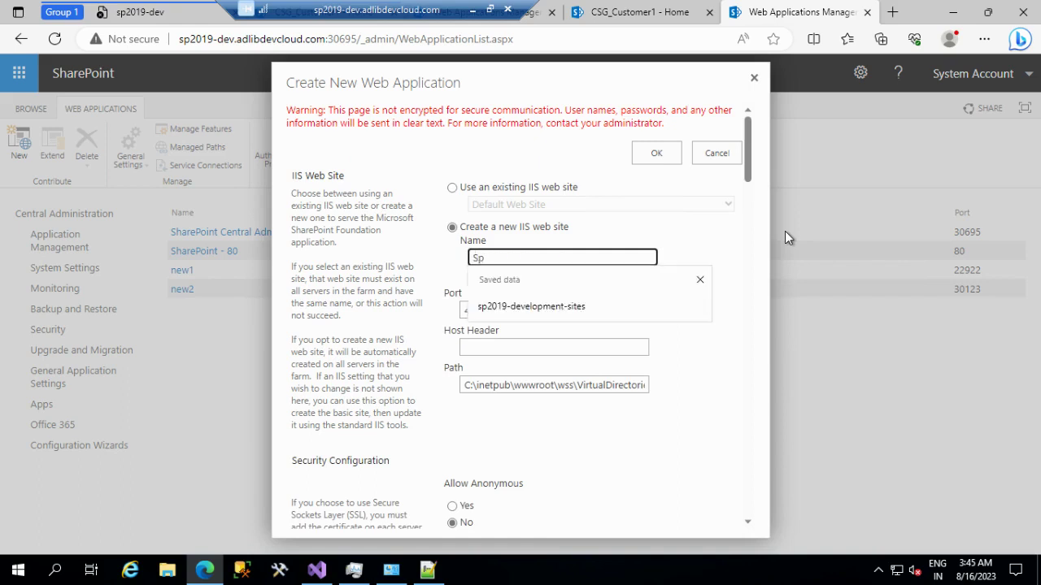
pyautogui.write('site1')
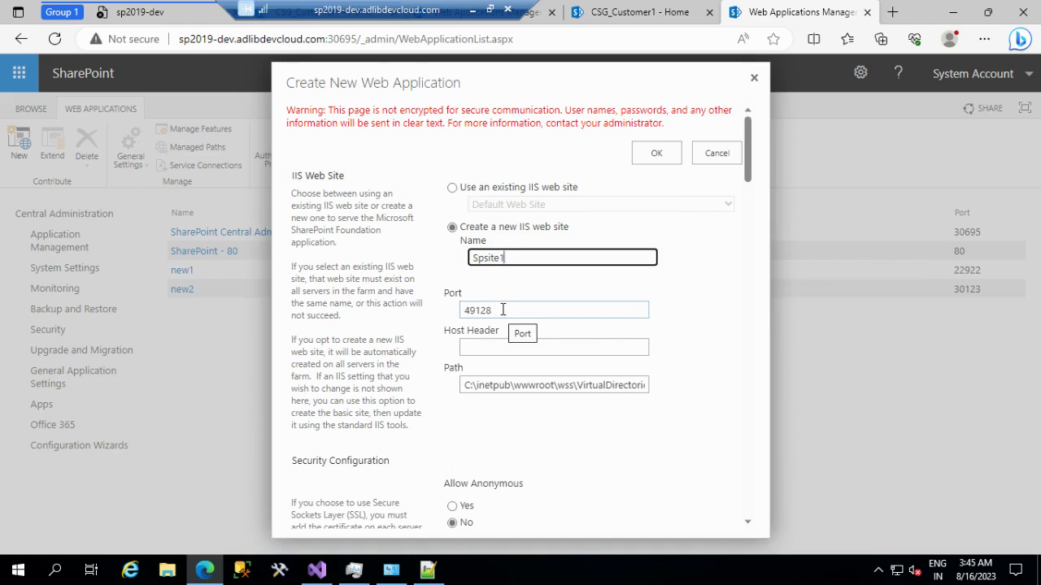
# Enable Secure Sockets Layer (SSL) in the new web application's security configuration.
pyautogui.press('Tab')
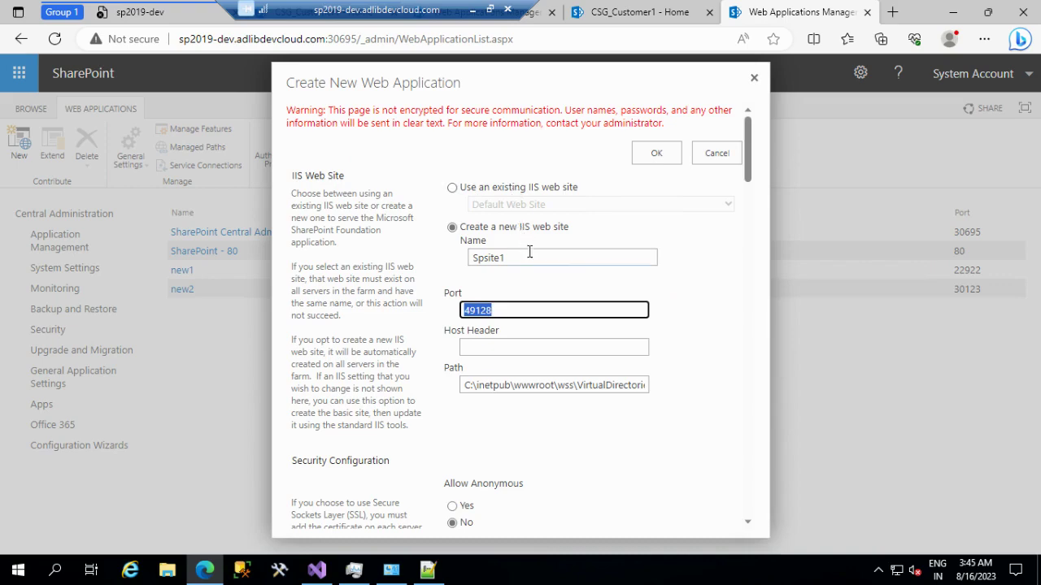
pyautogui.click(705, 454)
pyautogui.scroll(-1, 705, 453)
pyautogui.scroll(-2, 704, 460)
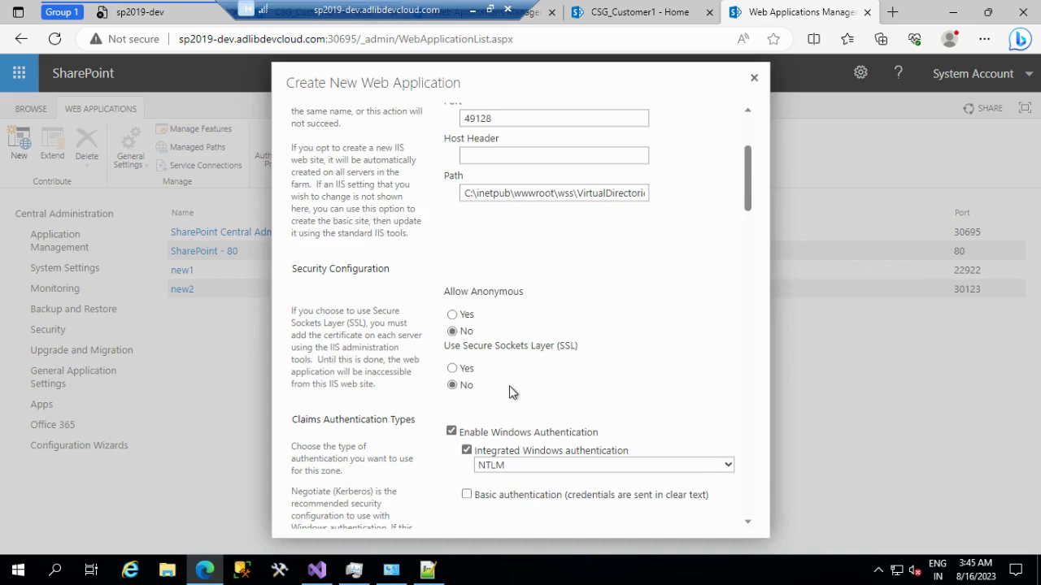
pyautogui.moveTo(577, 346); pyautogui.dragTo(553, 346)
pyautogui.click(453, 369)
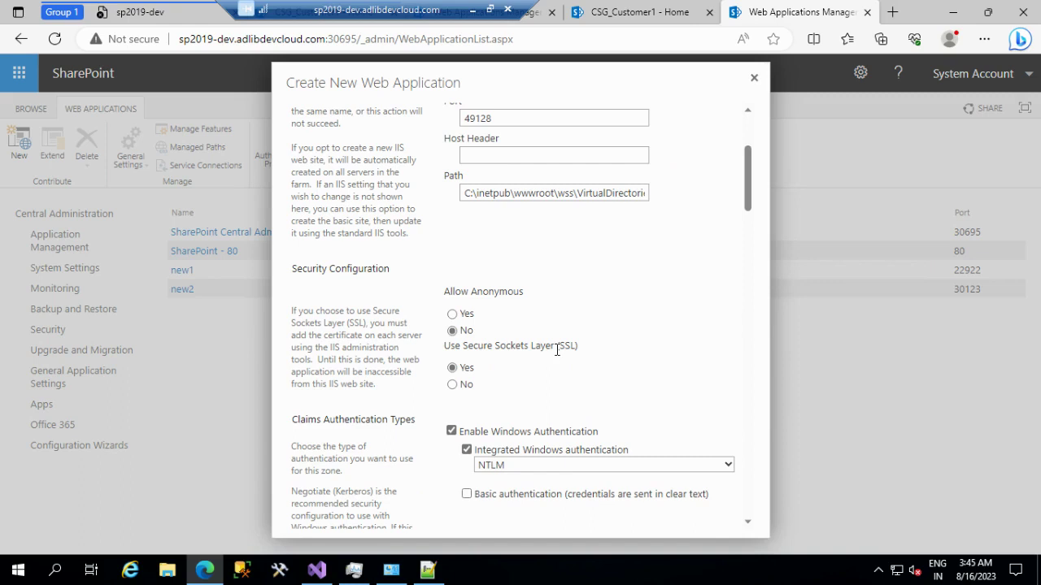
# Examine the new web application's authentication types, sign-in page, public URL and application pool, then recheck its IIS site name.
pyautogui.scroll(-2, 557, 350)
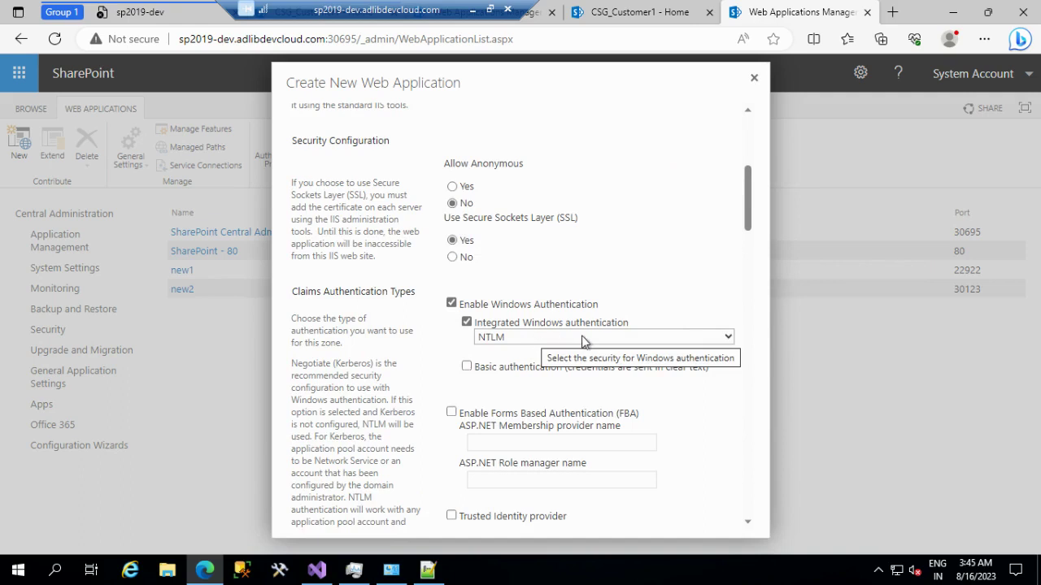
pyautogui.click(581, 337)
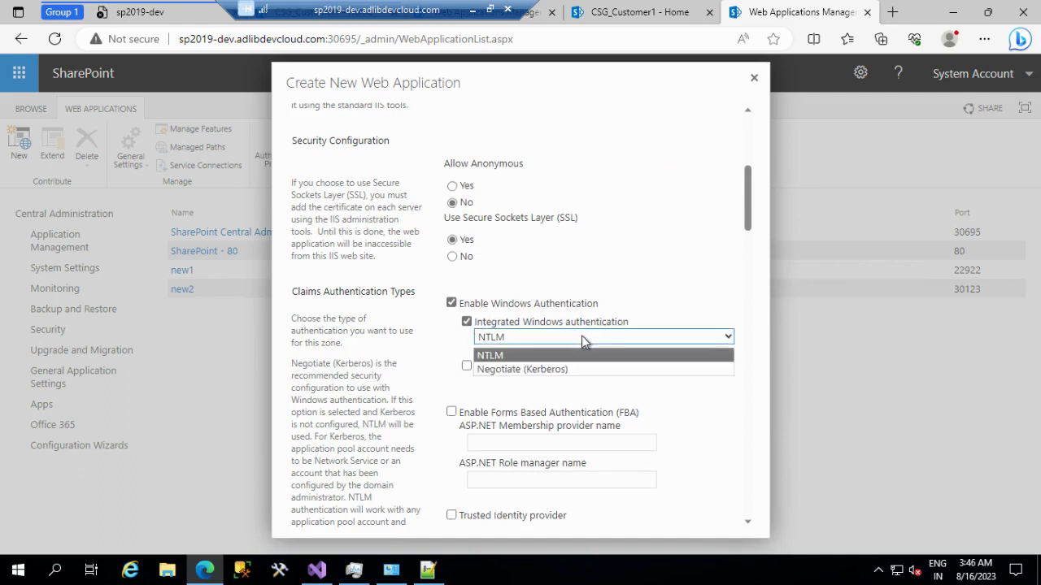
pyautogui.click(704, 234)
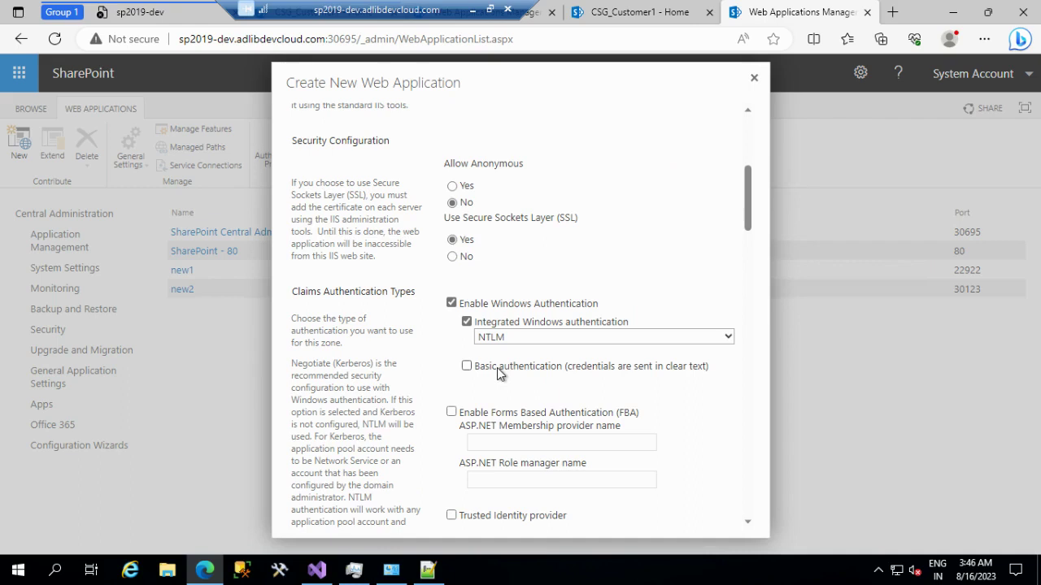
pyautogui.scroll(-1, 497, 367)
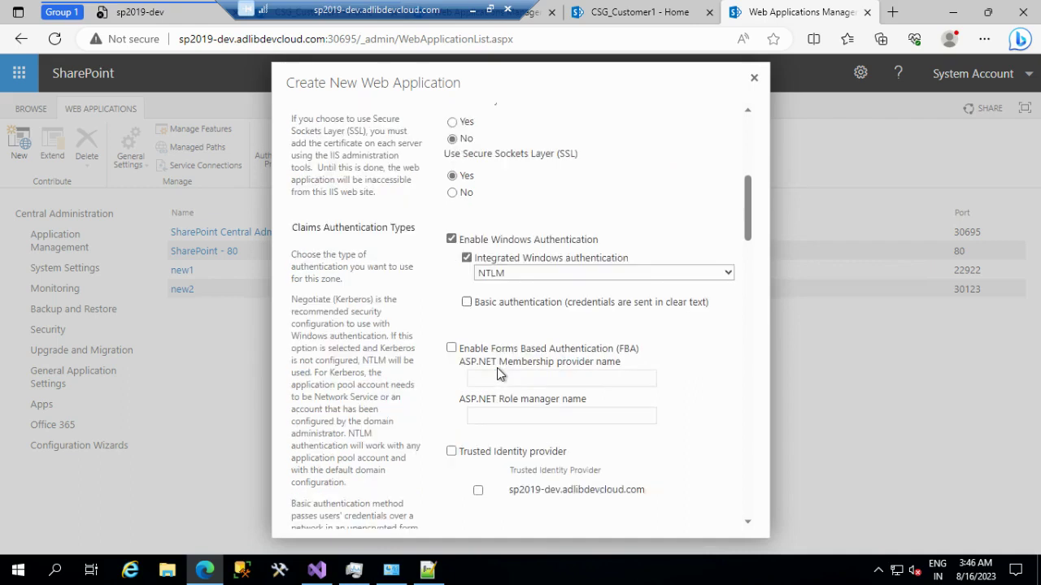
pyautogui.scroll(-2, 569, 305)
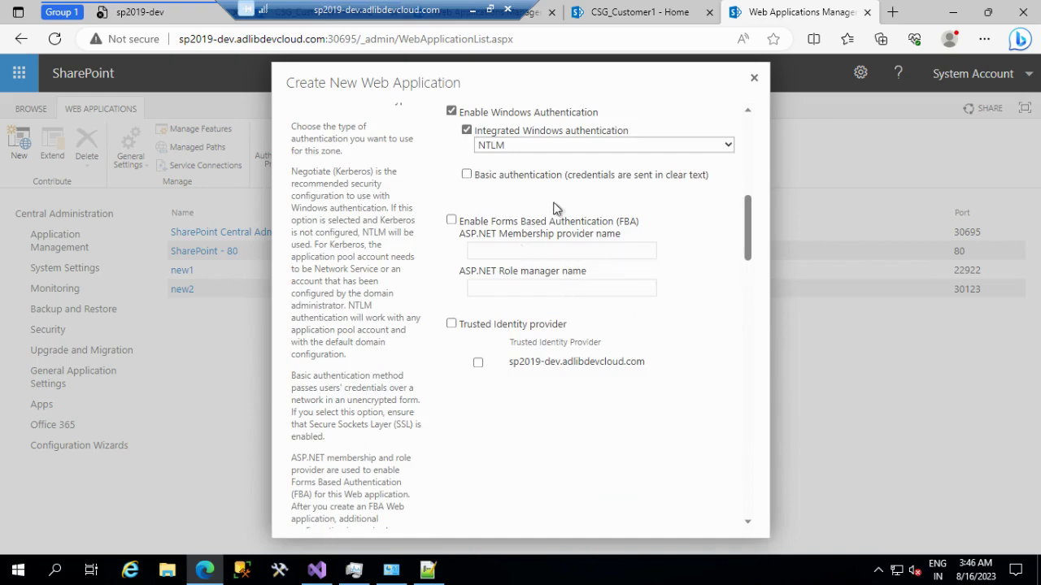
pyautogui.scroll(-4, 628, 256)
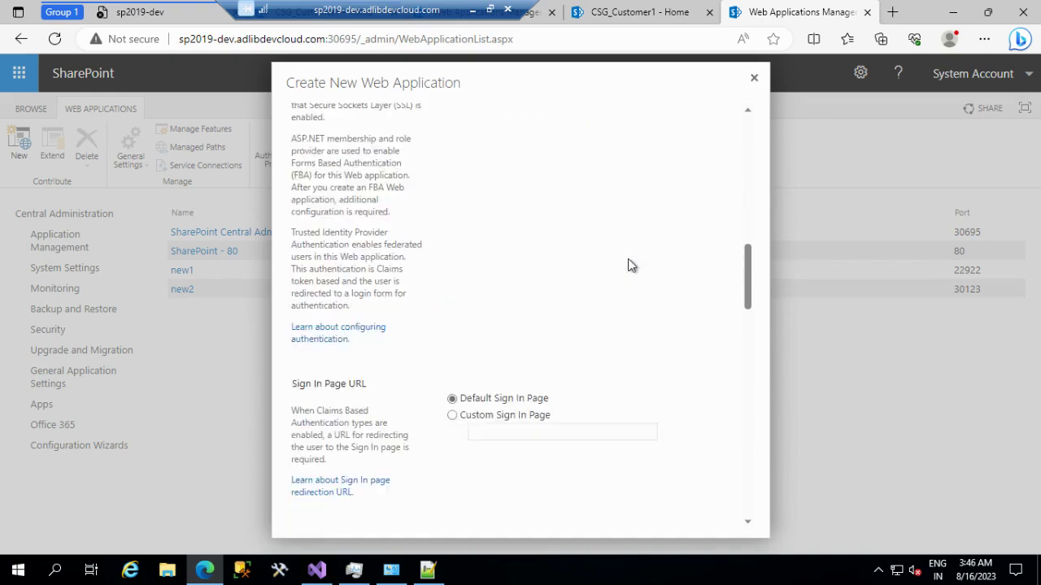
pyautogui.scroll(-3, 618, 268)
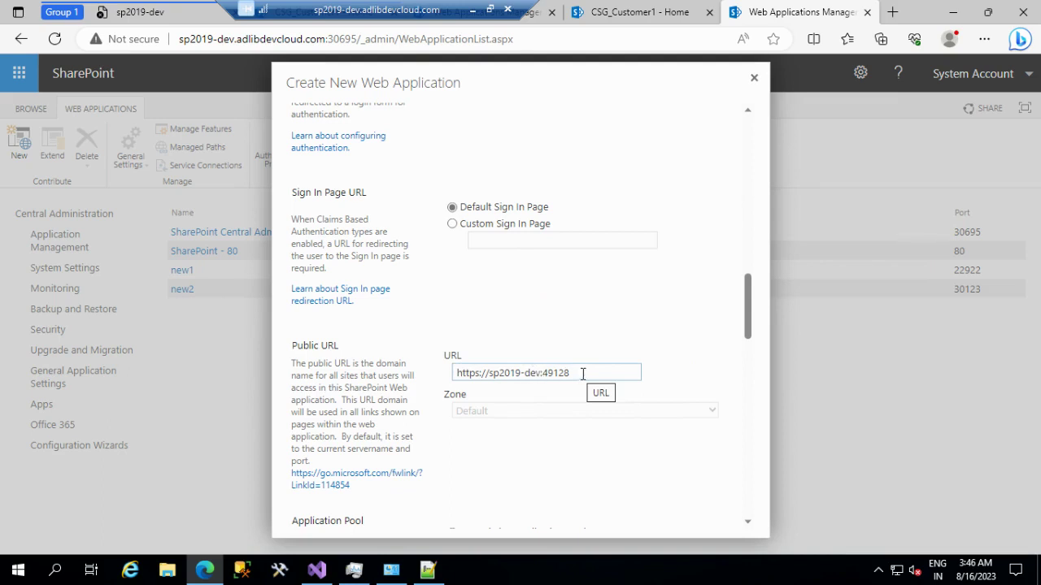
pyautogui.scroll(-3, 582, 373)
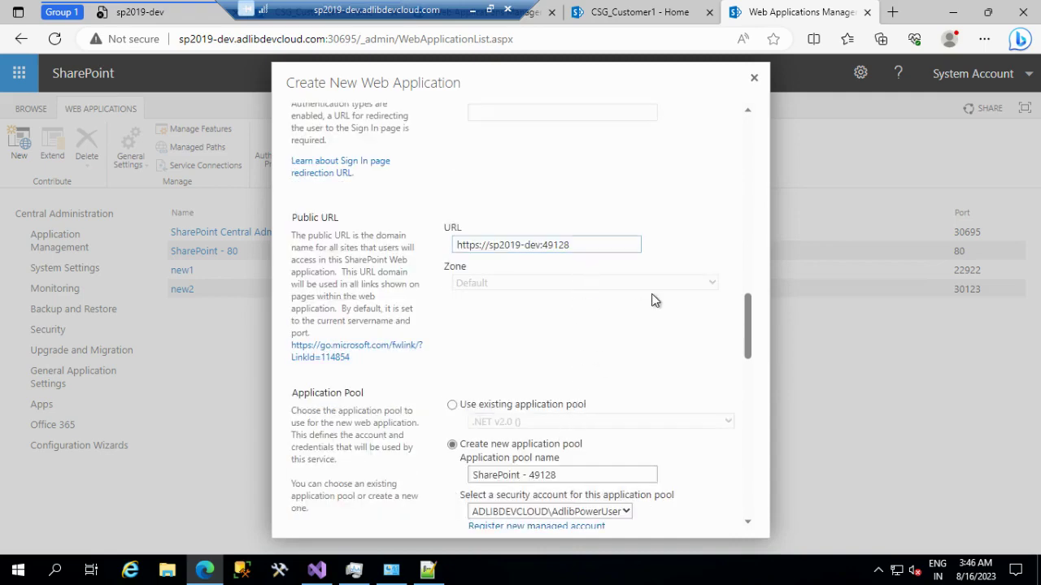
pyautogui.scroll(10, 656, 300)
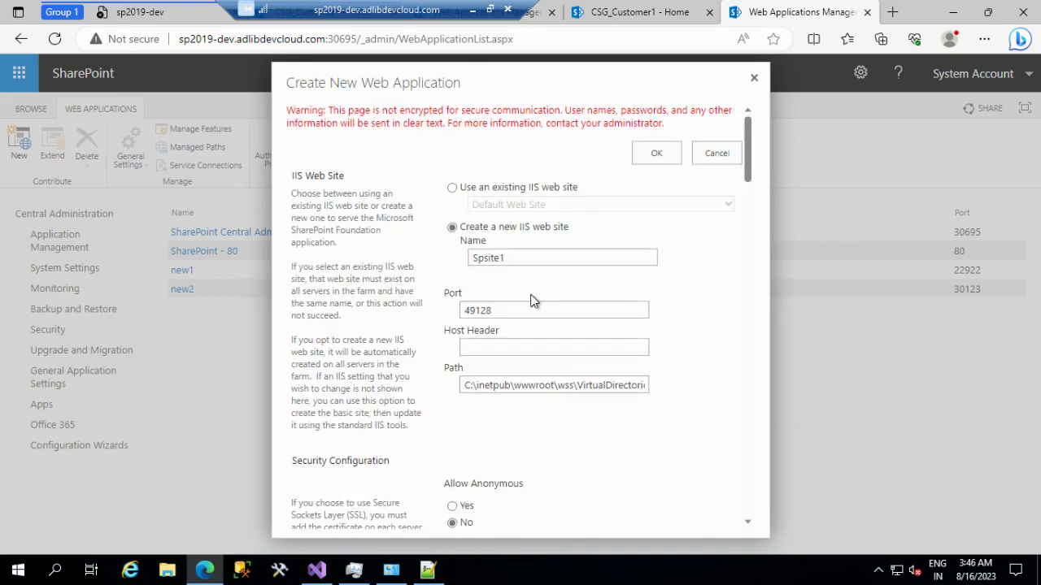
pyautogui.doubleClick(464, 259)
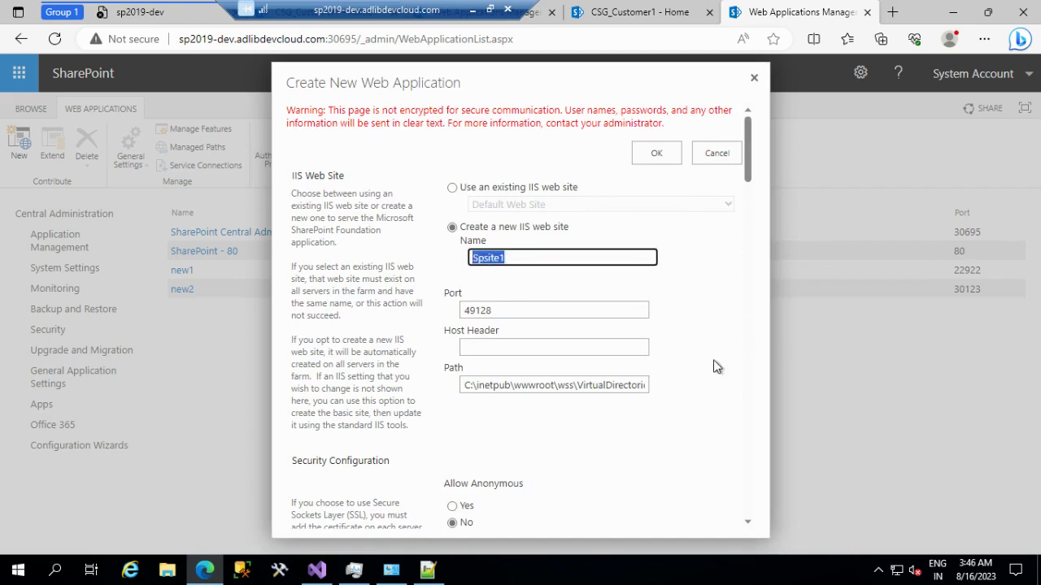
pyautogui.scroll(-1, 716, 367)
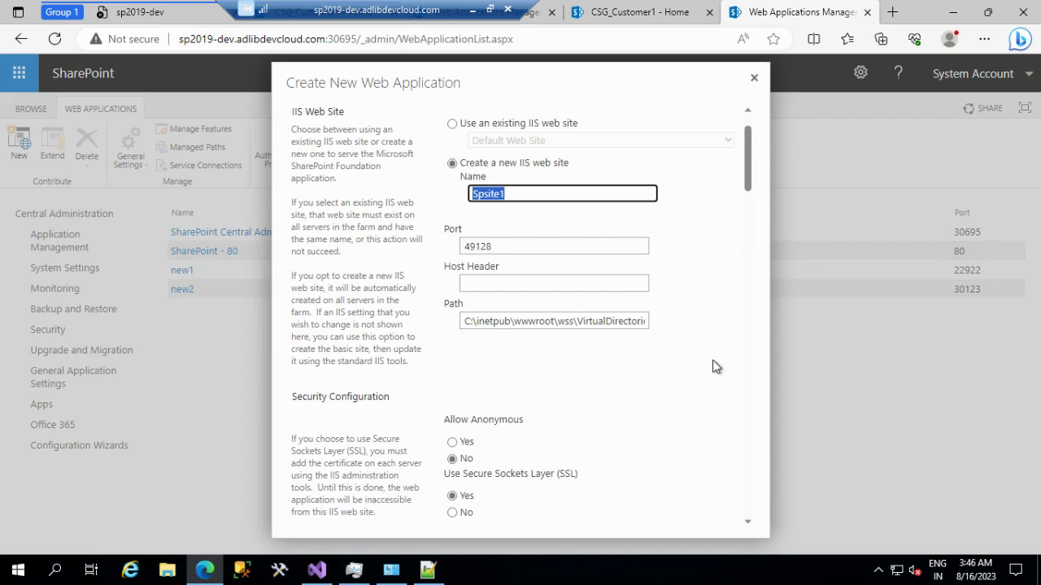
pyautogui.scroll(-5, 712, 366)
# Open Internet Information Services (IIS) Manager, expand the sites of the SP2019-DEV server and view the SharePoint Central Administration v4 site.
pyautogui.press('super')
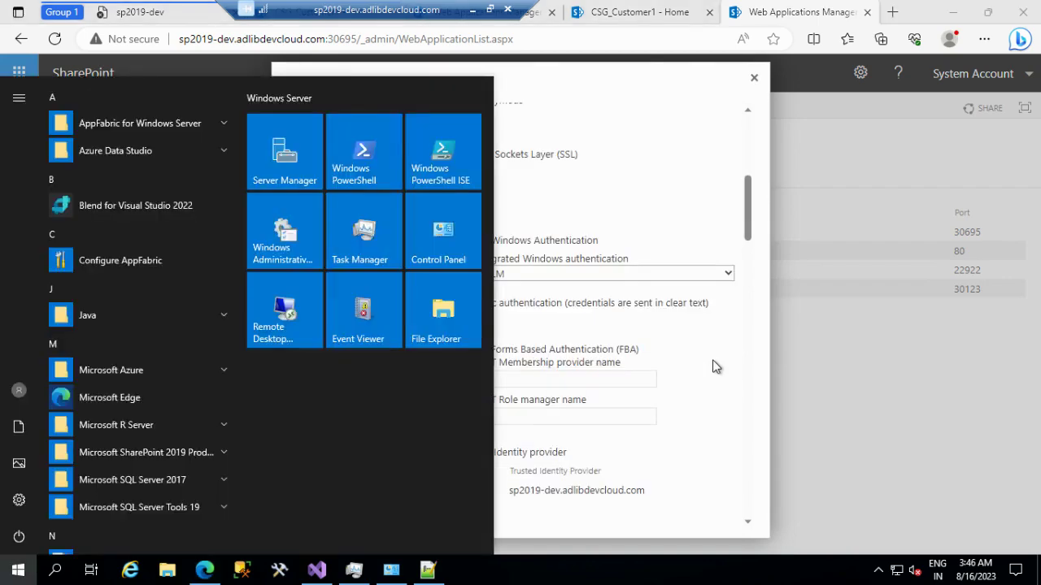
pyautogui.write('inet')
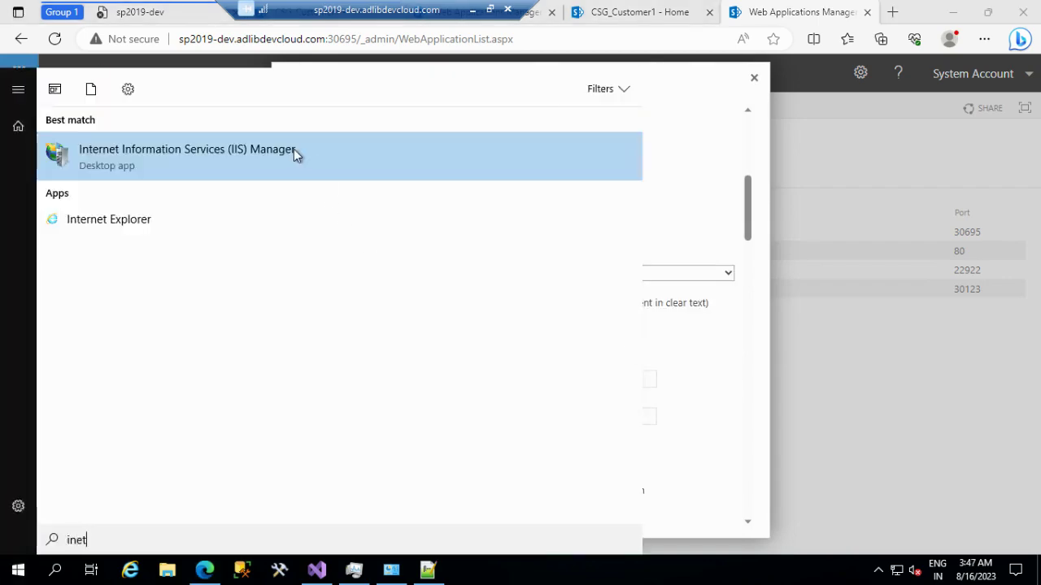
pyautogui.click(294, 148)
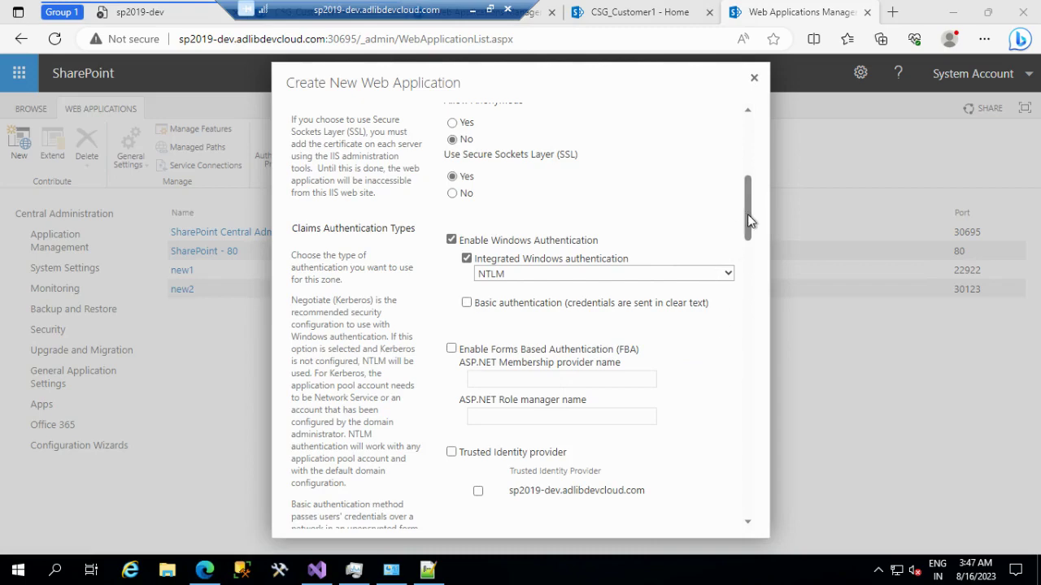
pyautogui.moveTo(748, 214); pyautogui.dragTo(750, 289)
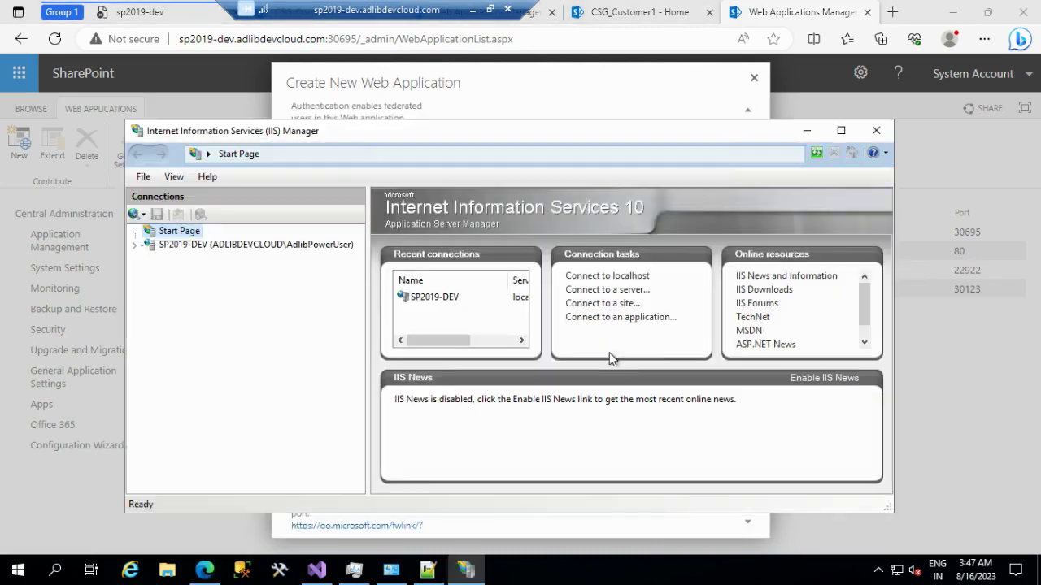
pyautogui.click(135, 244)
pyautogui.click(149, 272)
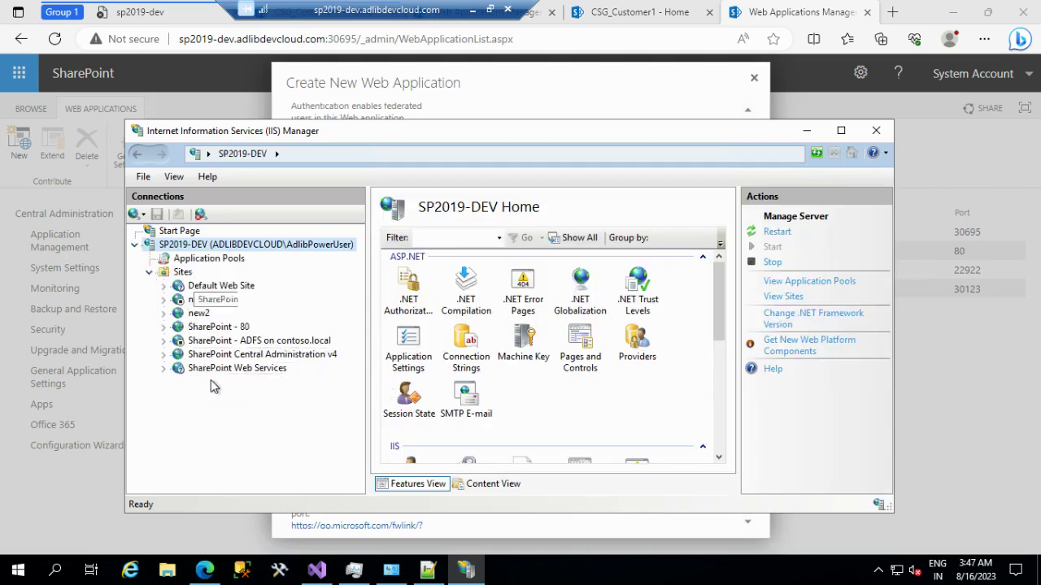
pyautogui.click(274, 355)
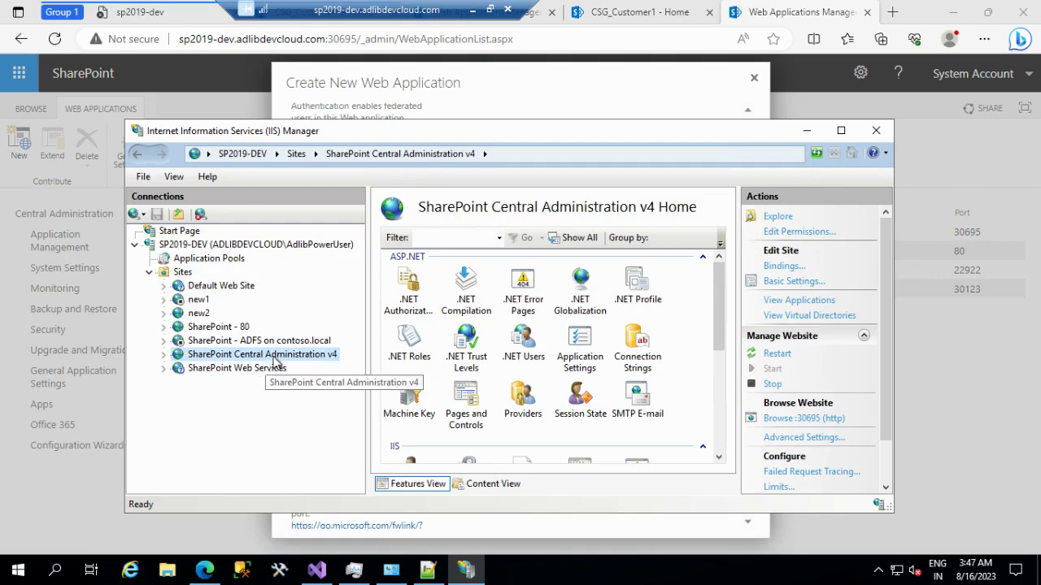
# Switch to Notepad++ and add "-CentralAdminApp" above WebApplication1 in the outline, with "-WebService" indented beneath it.
pyautogui.click(427, 570)
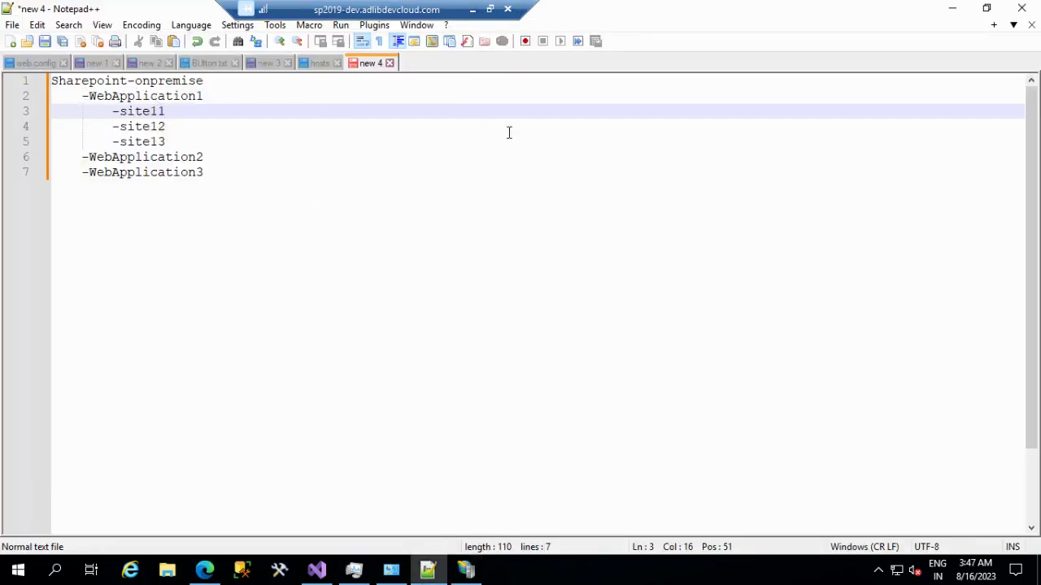
pyautogui.press('Up')
pyautogui.press('Home')
pyautogui.press('Return')
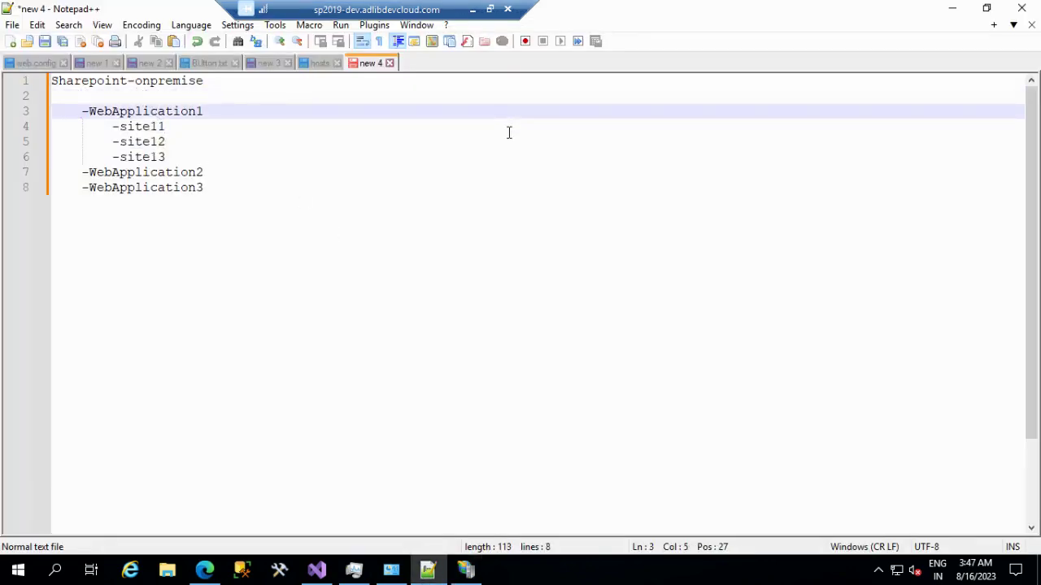
pyautogui.press('Up')
pyautogui.write('-Cent')
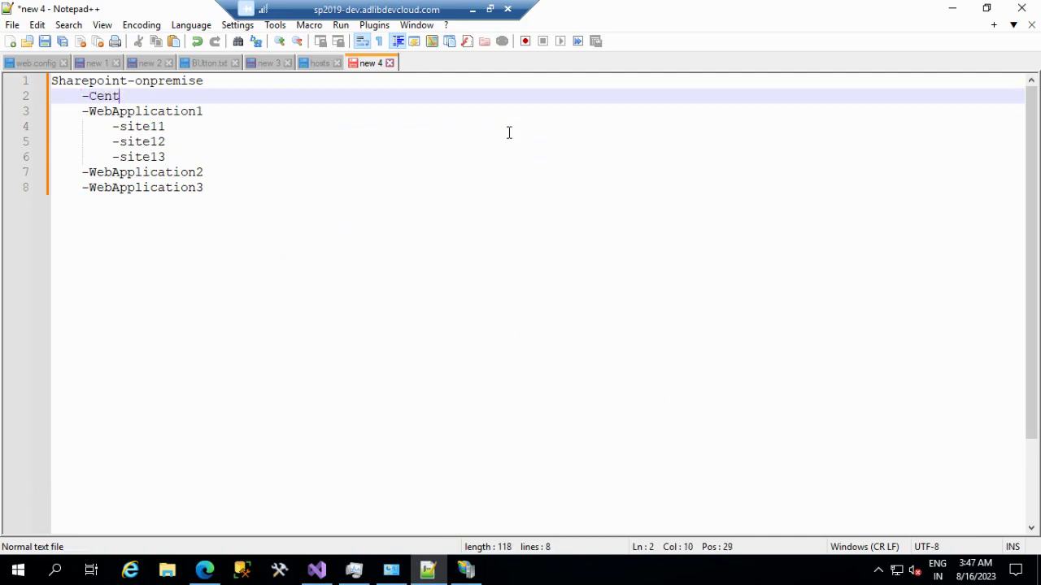
pyautogui.write('ralAdminApp')
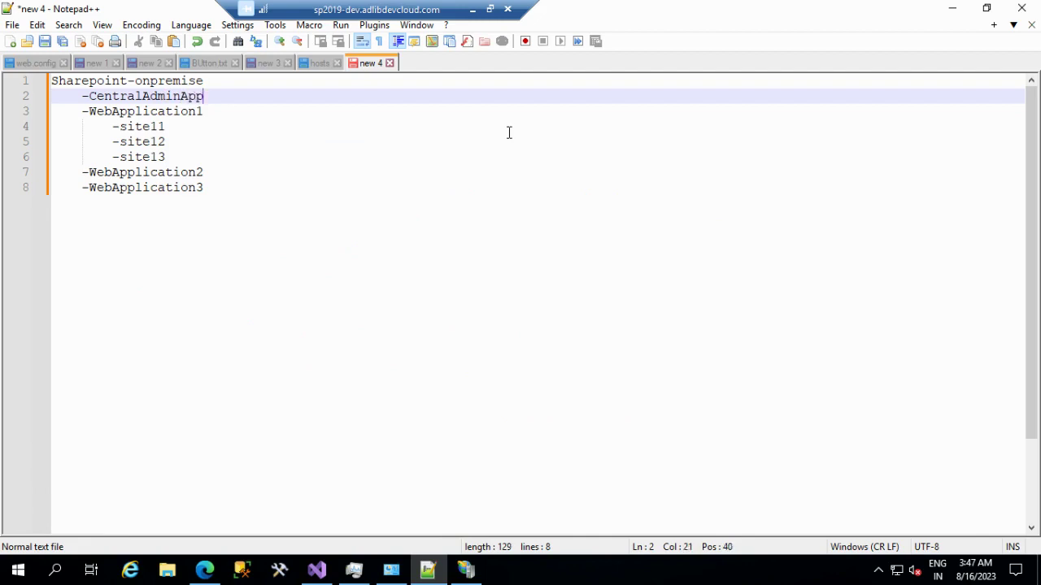
pyautogui.press('Return')
pyautogui.write('-')
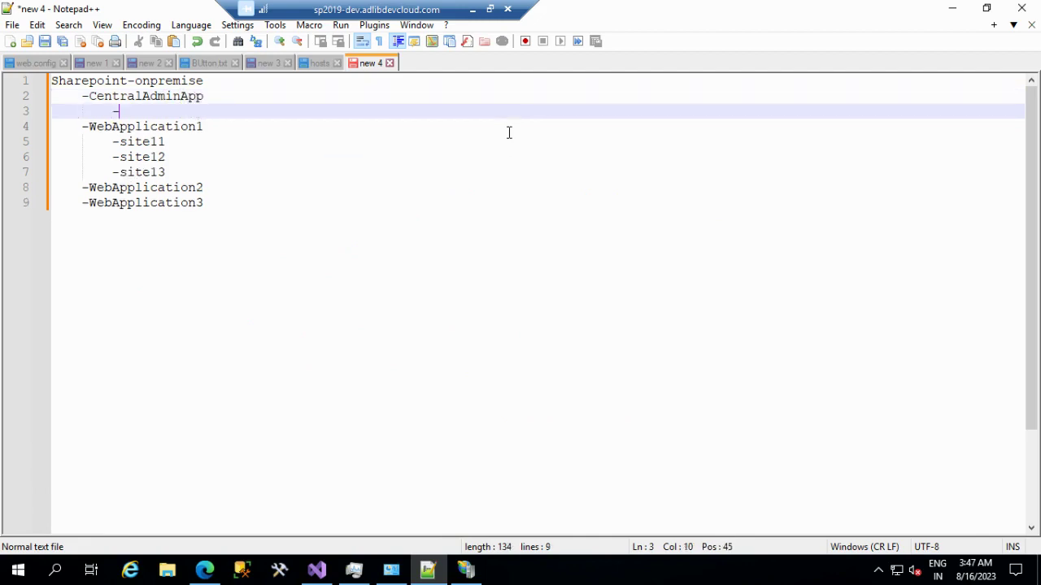
pyautogui.write('WebService')
# Return to IIS Manager and compare the SharePoint Web Services and SharePoint Central Administration v4 sites with the outline.
pyautogui.hotkey('alt', 'Tab')
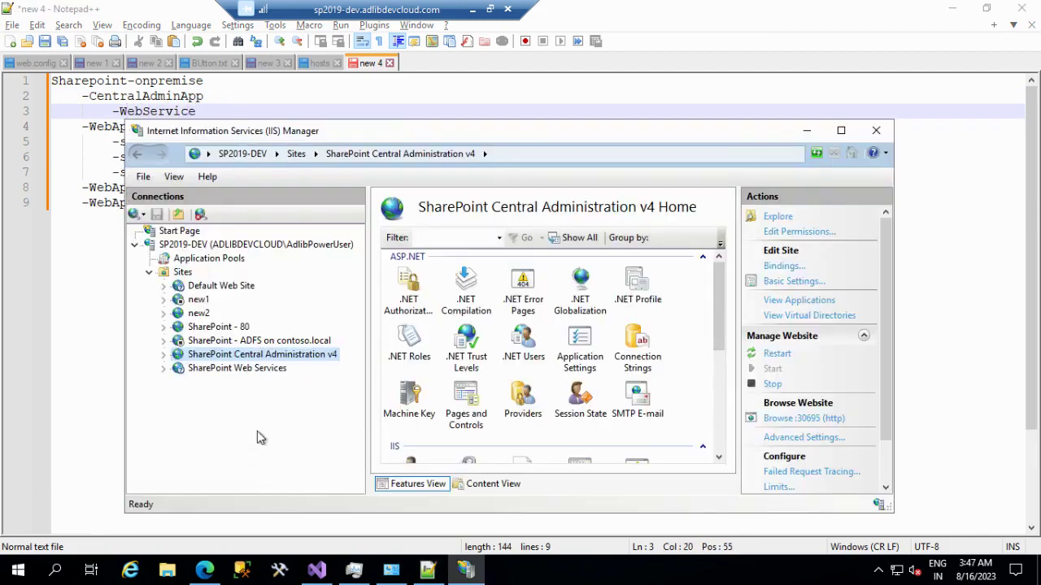
pyautogui.click(252, 371)
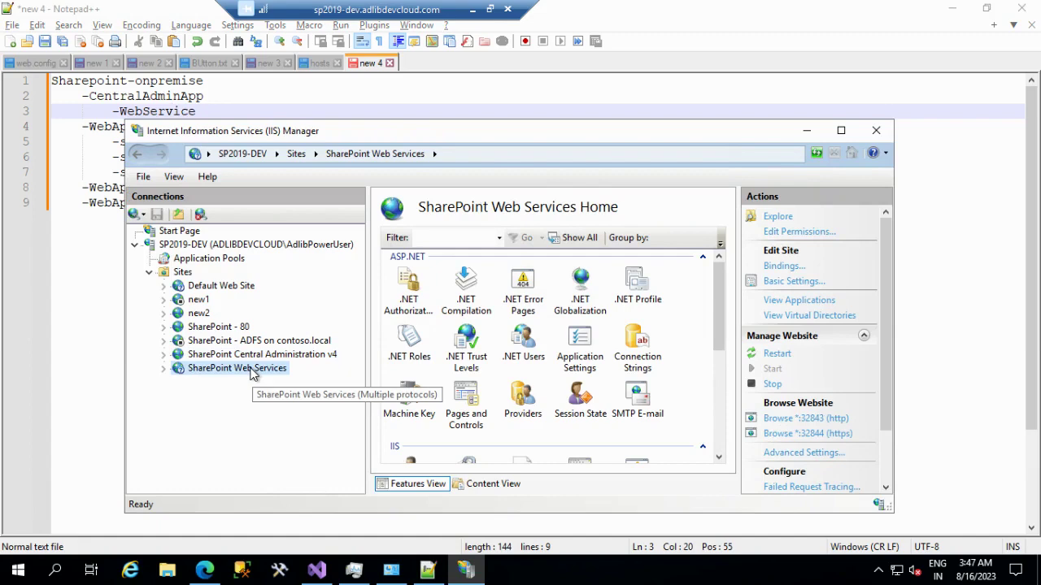
pyautogui.click(254, 356)
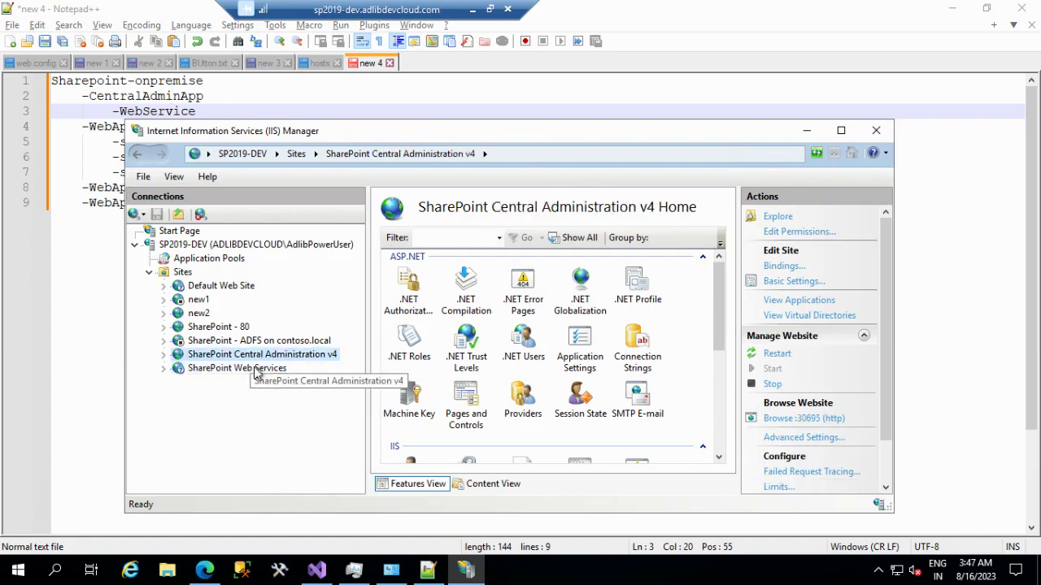
pyautogui.click(255, 371)
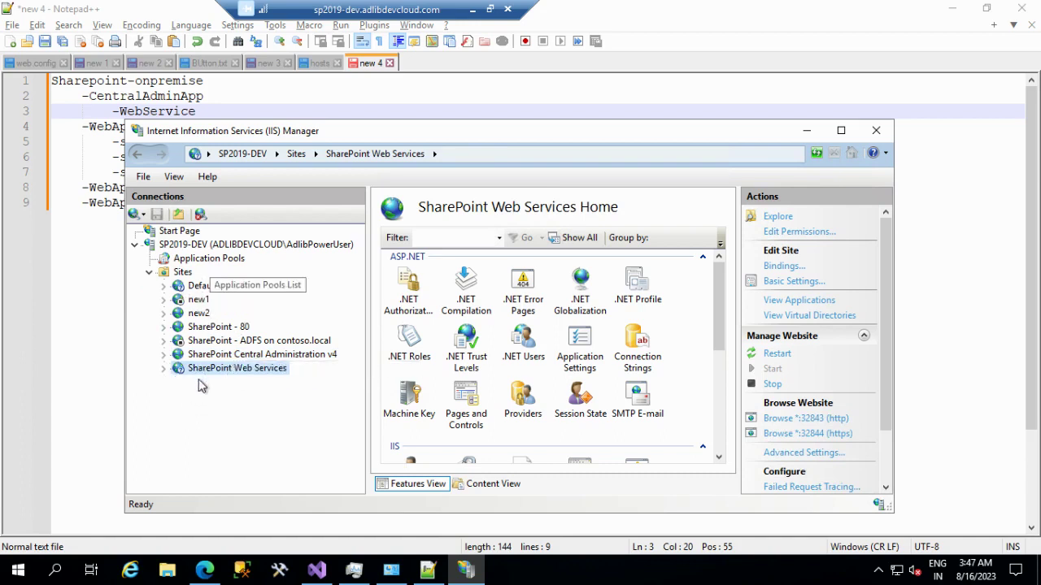
pyautogui.click(264, 92)
# Return to the new web application form in SharePoint Central Administration and name its new application pool "Spsite1pool".
pyautogui.hotkey('alt', 'Tab')
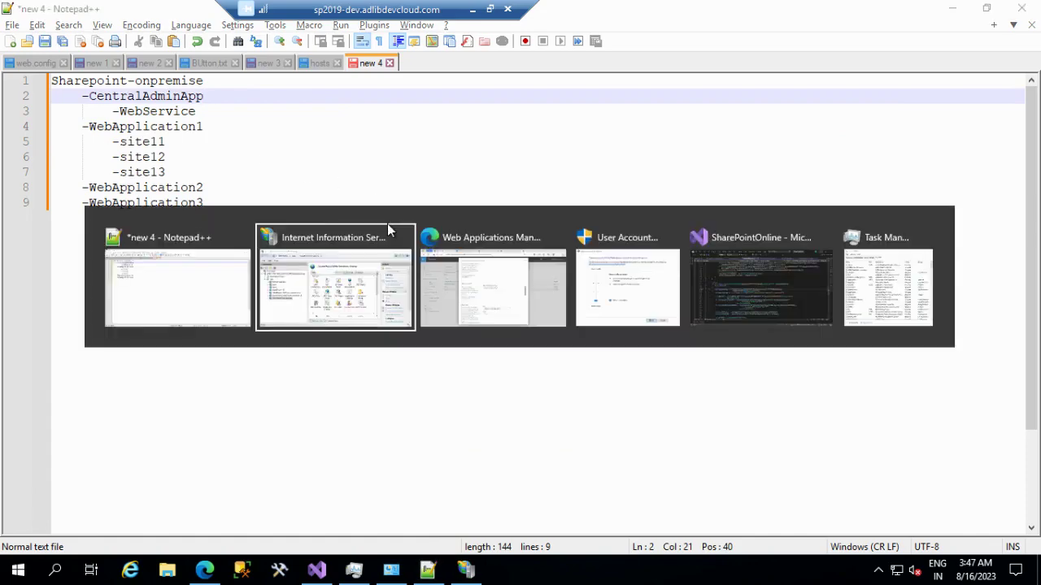
pyautogui.hotkey('alt', 'Tab')
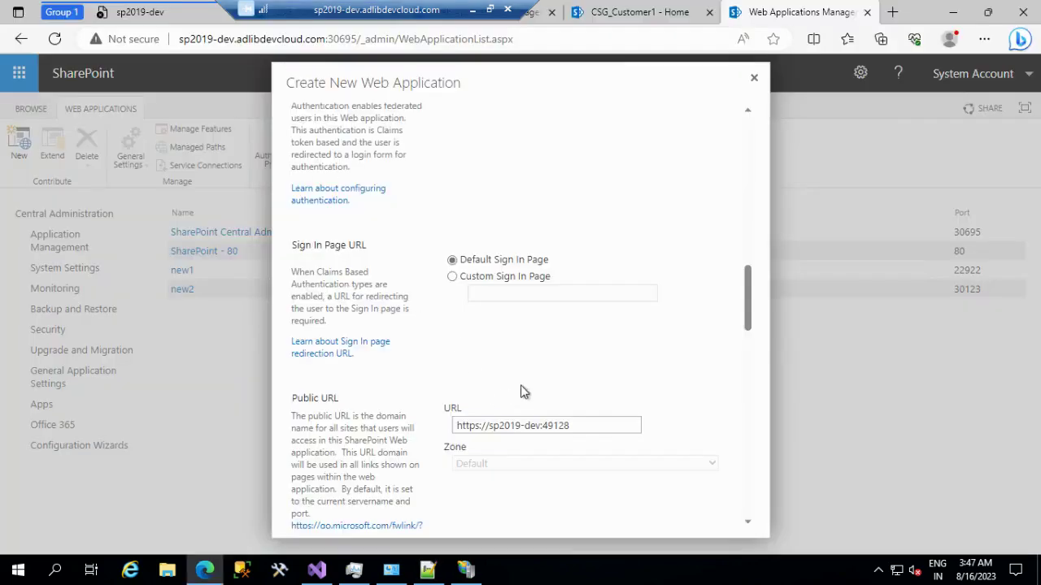
pyautogui.scroll(-3, 536, 382)
pyautogui.scroll(-3, 543, 379)
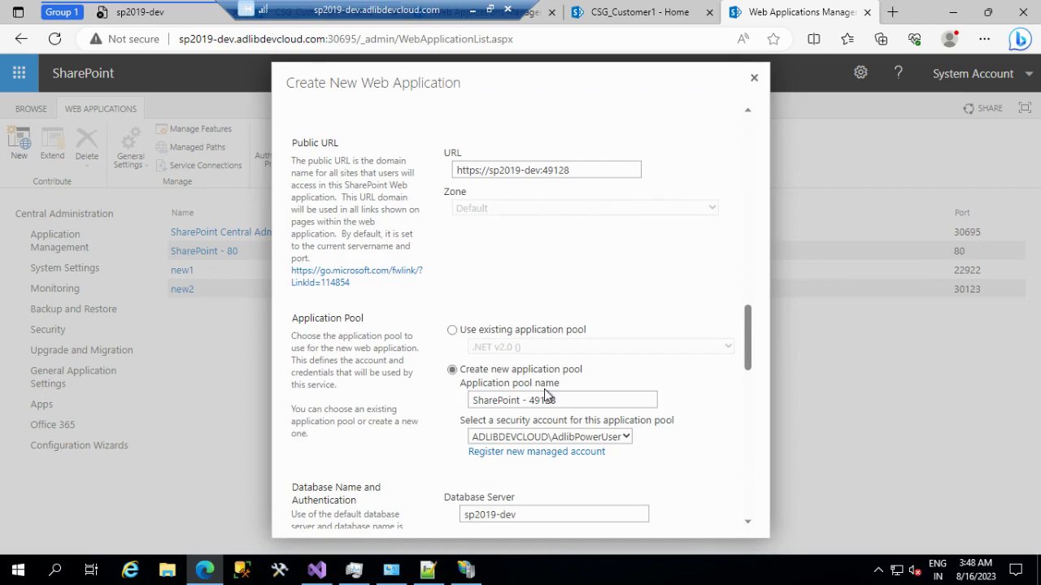
pyautogui.click(568, 398)
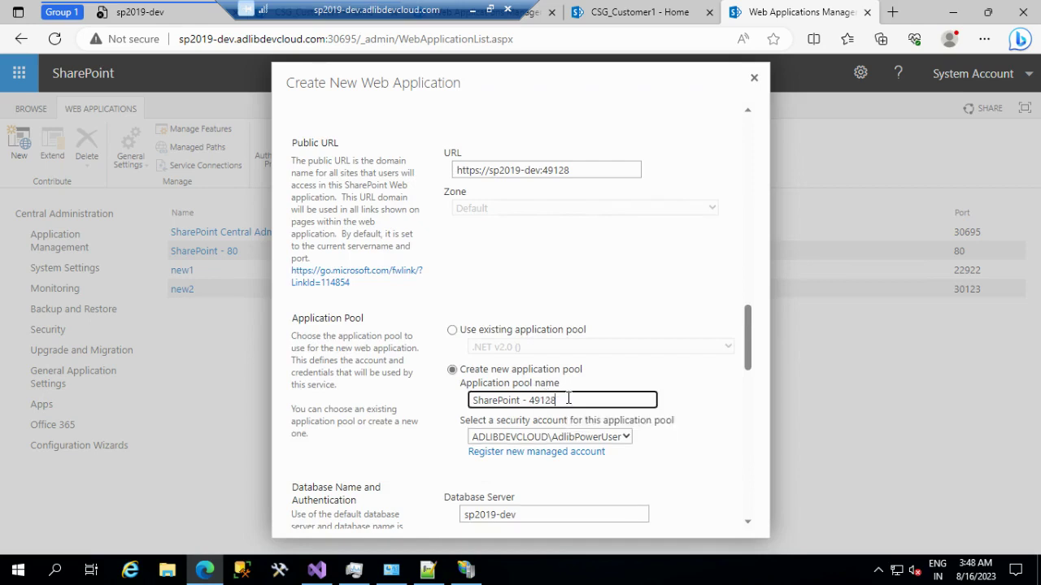
pyautogui.hotkey('ctrl', 'a')
pyautogui.write('Spsite1po')
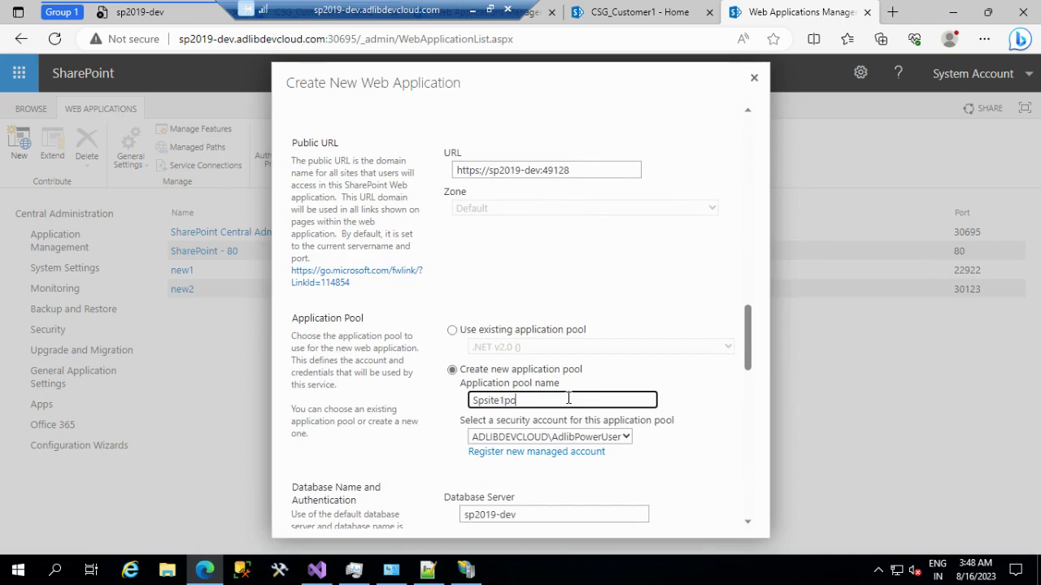
# Switch to IIS Manager, view the server's application pools and select the new1 pool.
pyautogui.hotkey('alt', 'Tab')
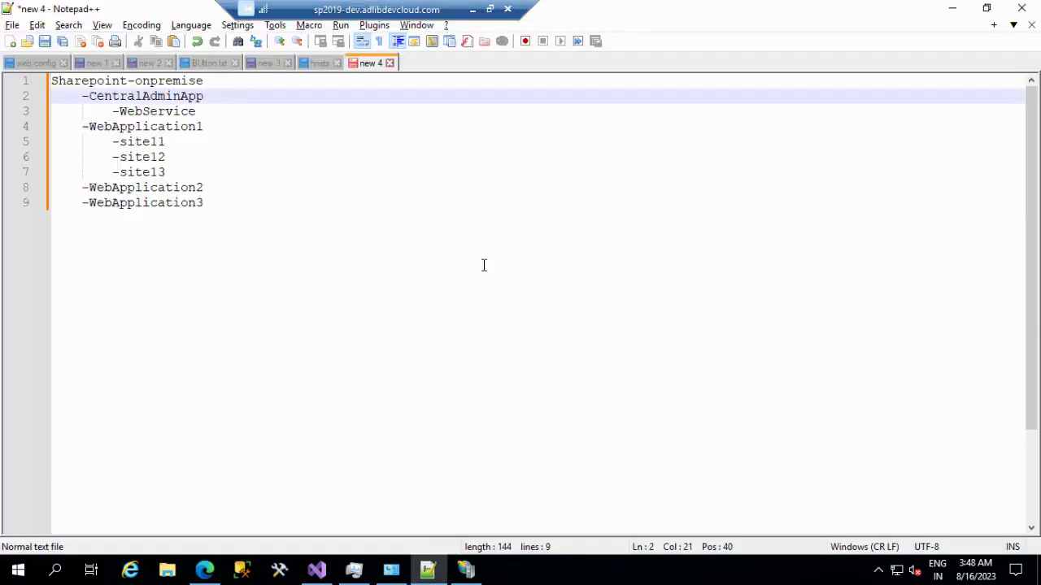
pyautogui.hotkey('alt', 'Tab')
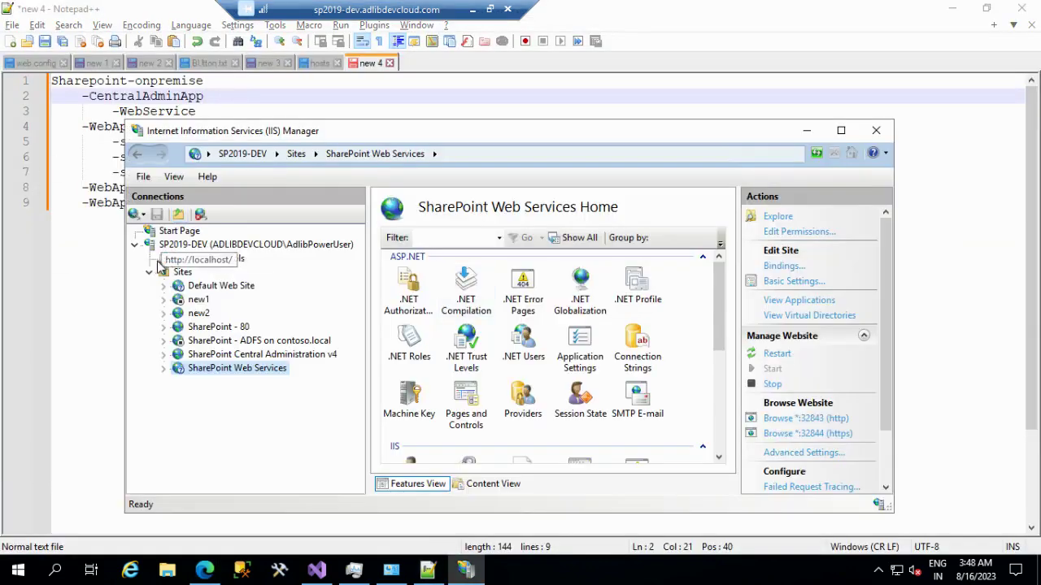
pyautogui.click(208, 259)
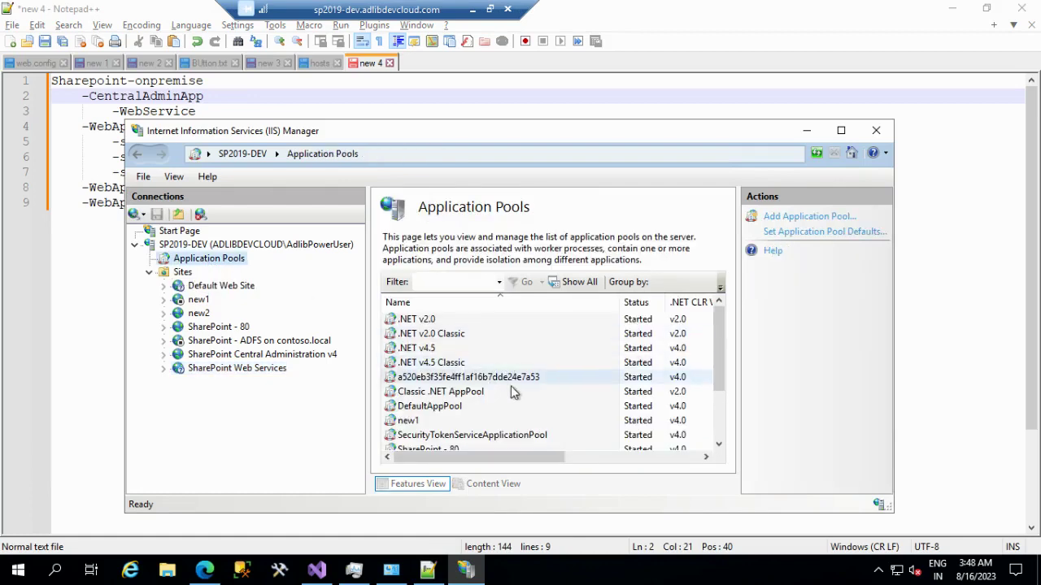
pyautogui.scroll(-2, 413, 404)
pyautogui.click(408, 348)
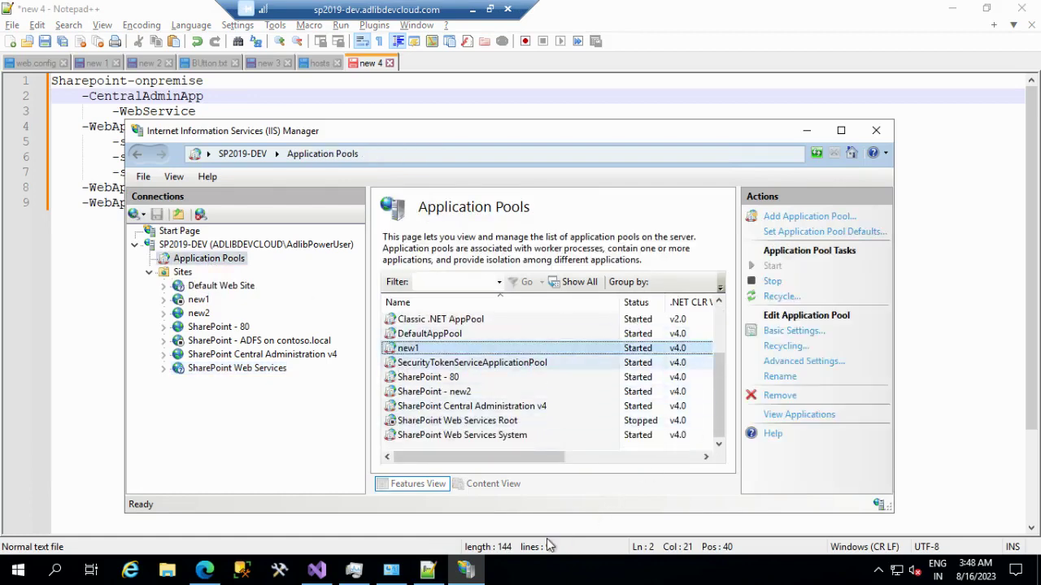
# Return to SharePoint, review the database, service connection and IIS site settings of the new web application, and create it with the defaults kept.
pyautogui.click(204, 571)
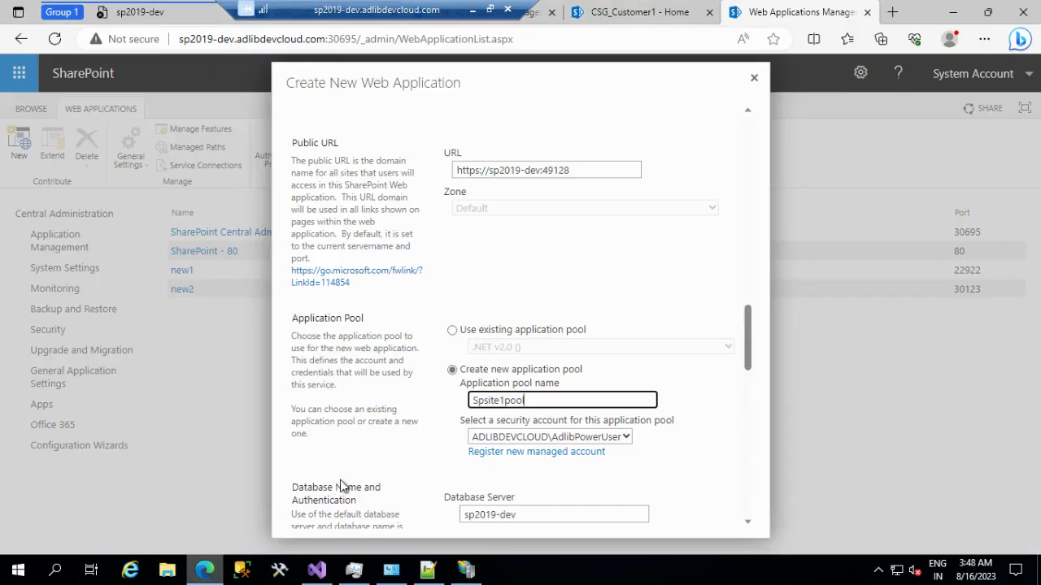
pyautogui.scroll(-4, 650, 356)
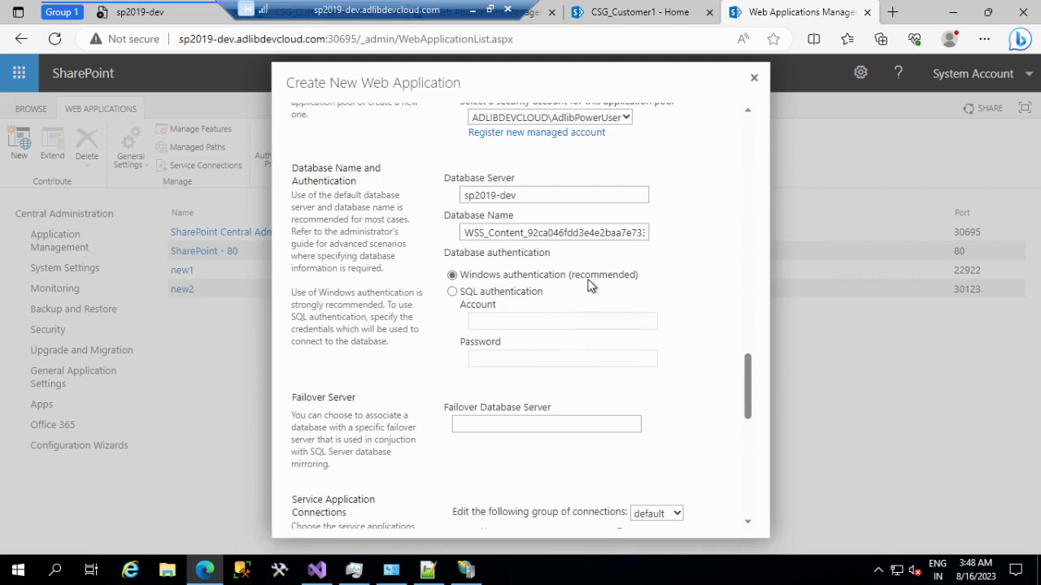
pyautogui.scroll(-2, 674, 371)
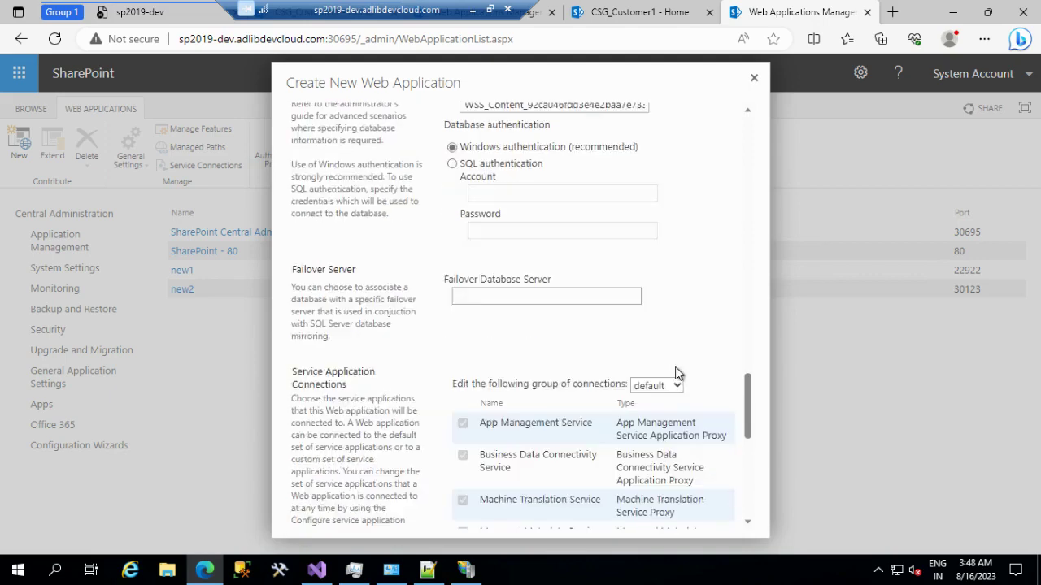
pyautogui.scroll(-8, 674, 372)
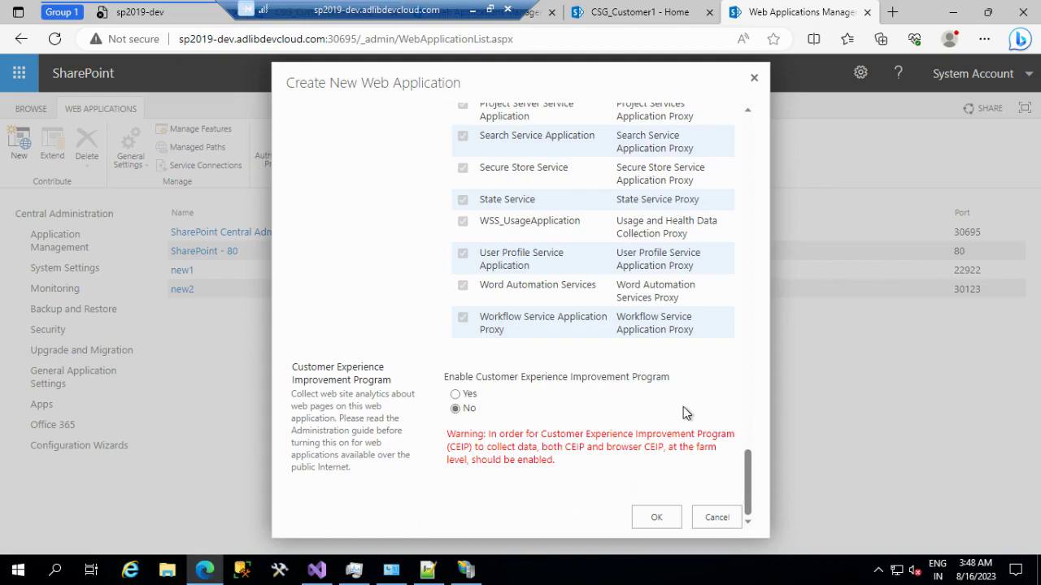
pyautogui.scroll(10, 683, 407)
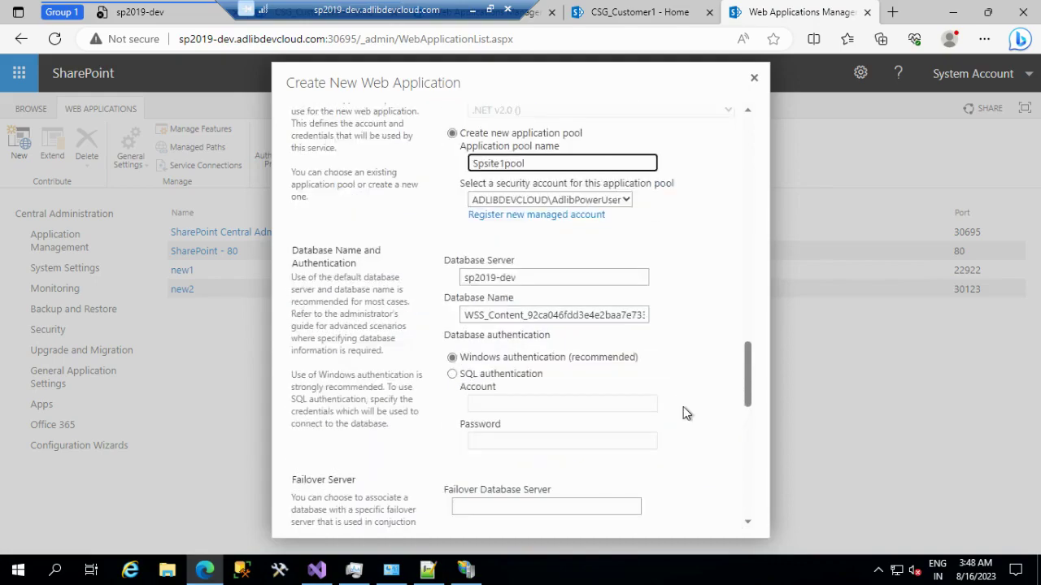
pyautogui.scroll(10, 683, 413)
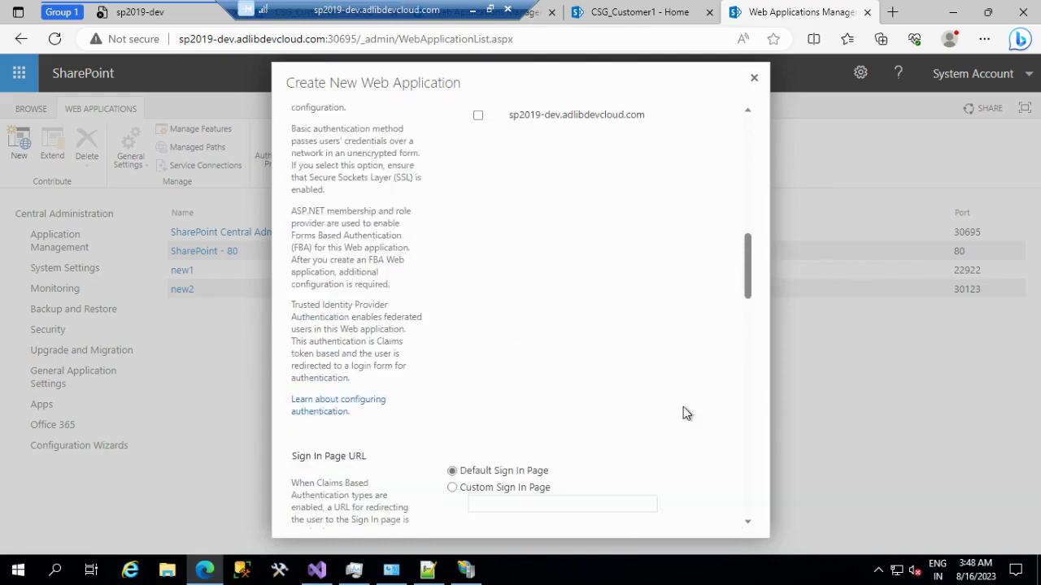
pyautogui.scroll(10, 683, 413)
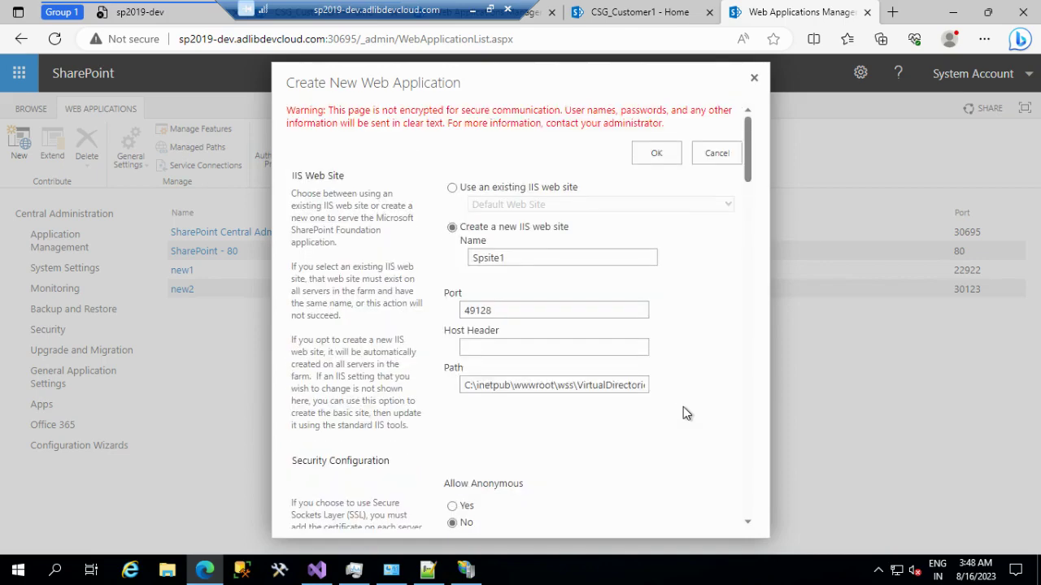
pyautogui.scroll(-15, 683, 413)
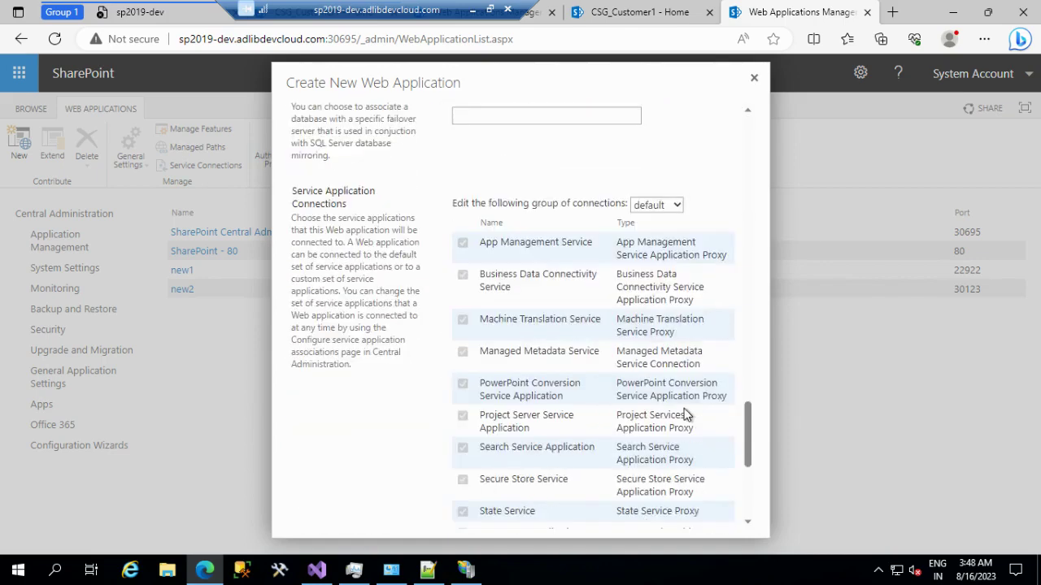
pyautogui.scroll(-5, 683, 415)
pyautogui.click(653, 520)
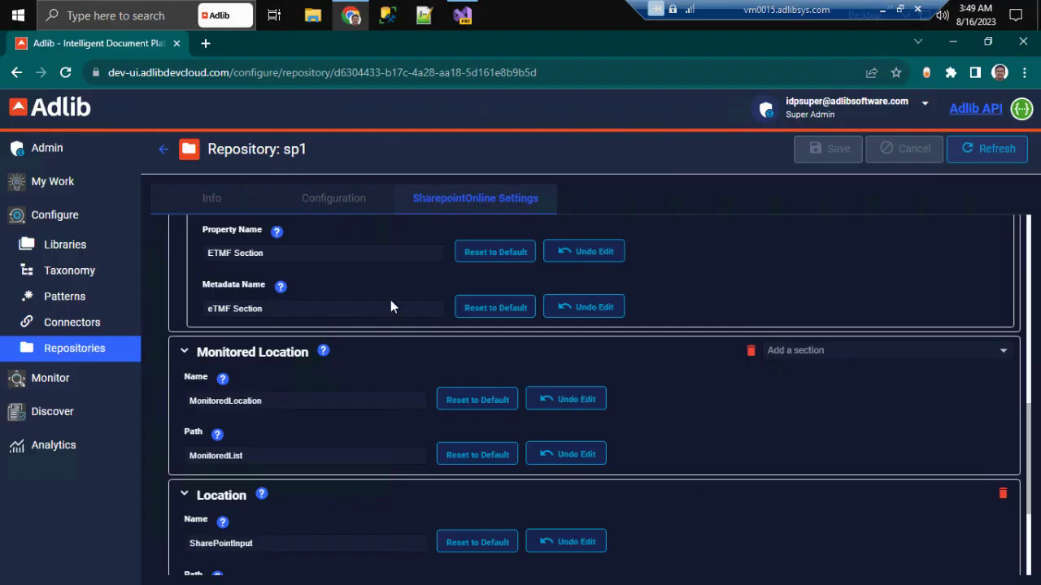
pyautogui.scroll(10, 348, 320)
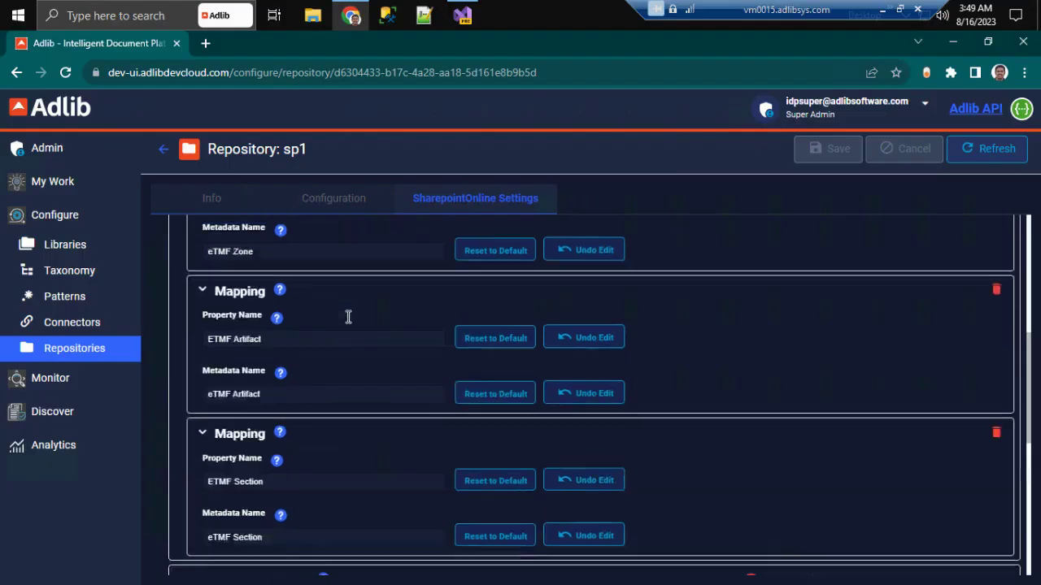
pyautogui.click(374, 284)
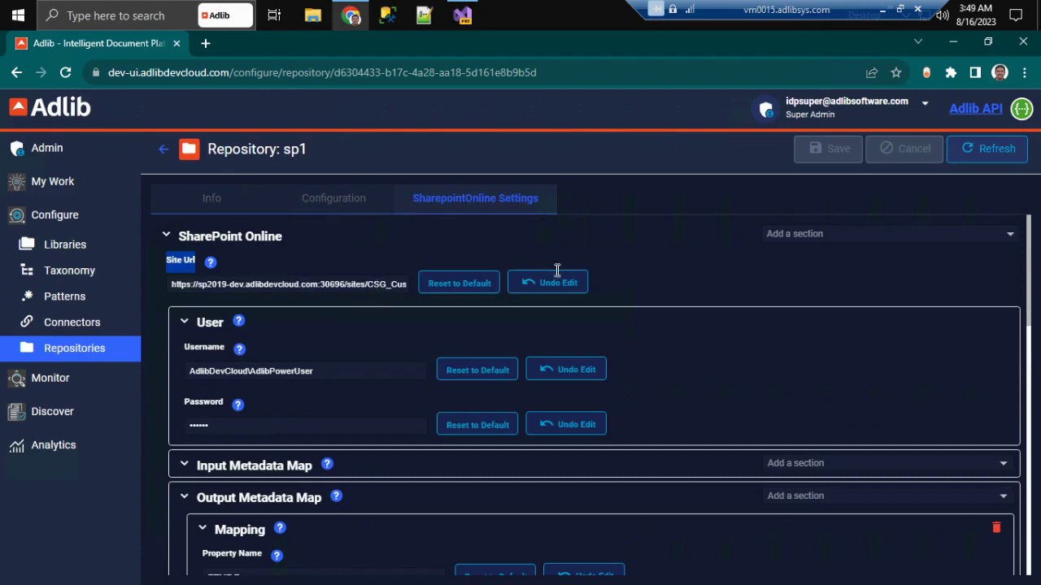
pyautogui.press('End')
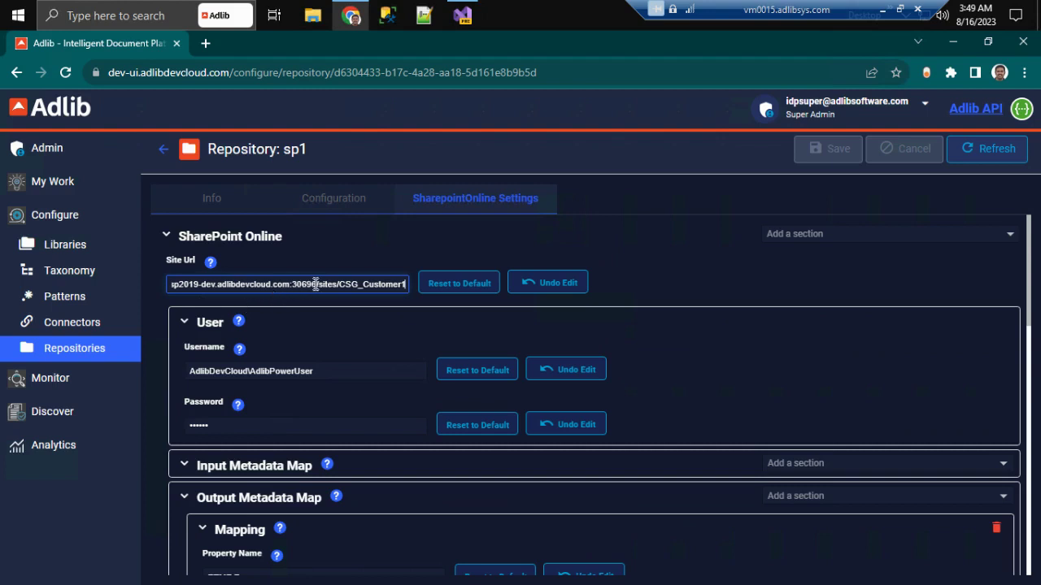
pyautogui.moveTo(291, 284); pyautogui.dragTo(197, 283)
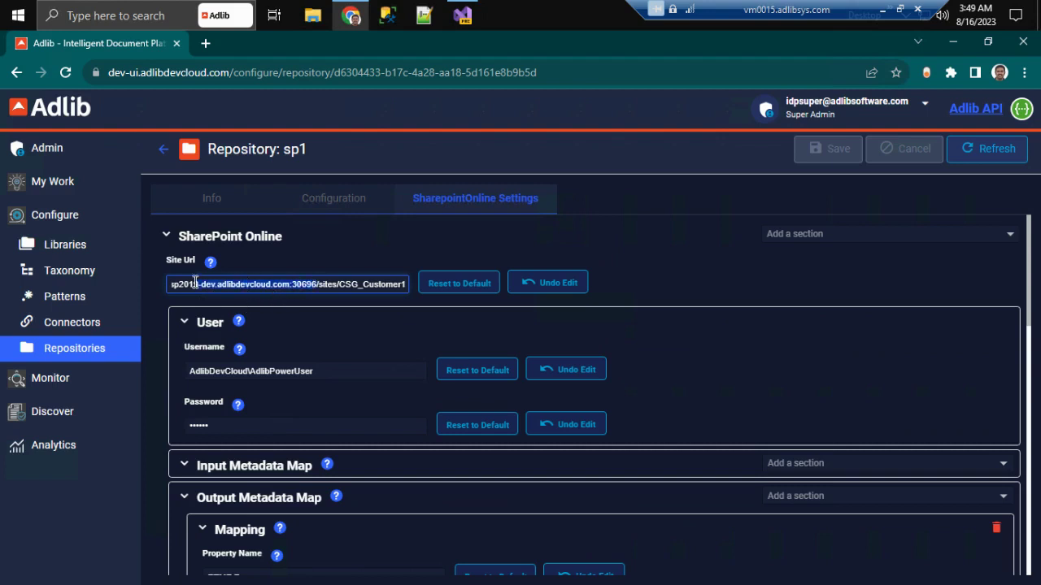
pyautogui.moveTo(288, 279); pyautogui.dragTo(389, 291)
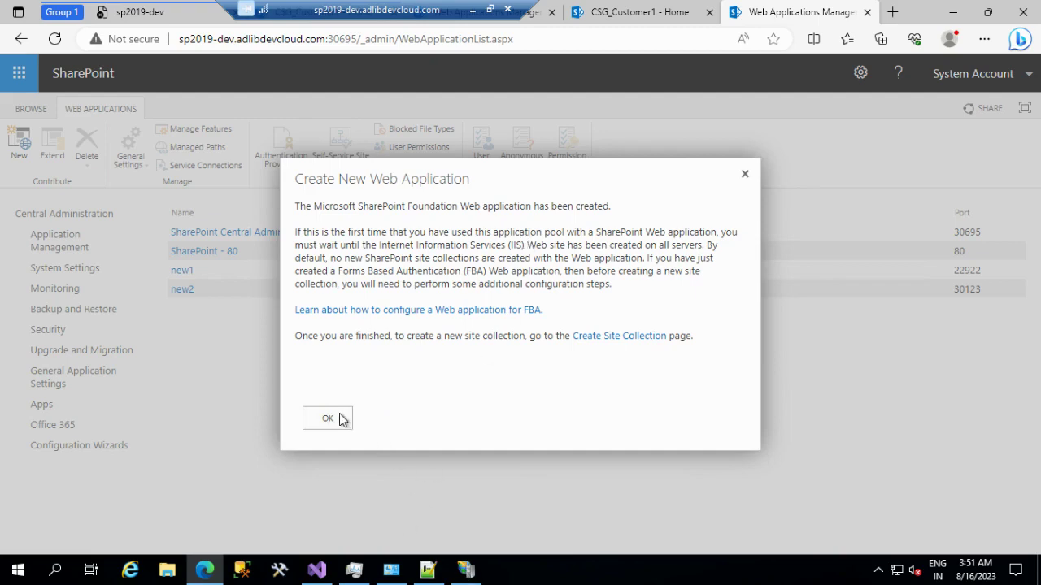
# Switch to IIS Manager on sp2019-dev, refresh the Sites list and view the Spsite1 site.
pyautogui.click(465, 569)
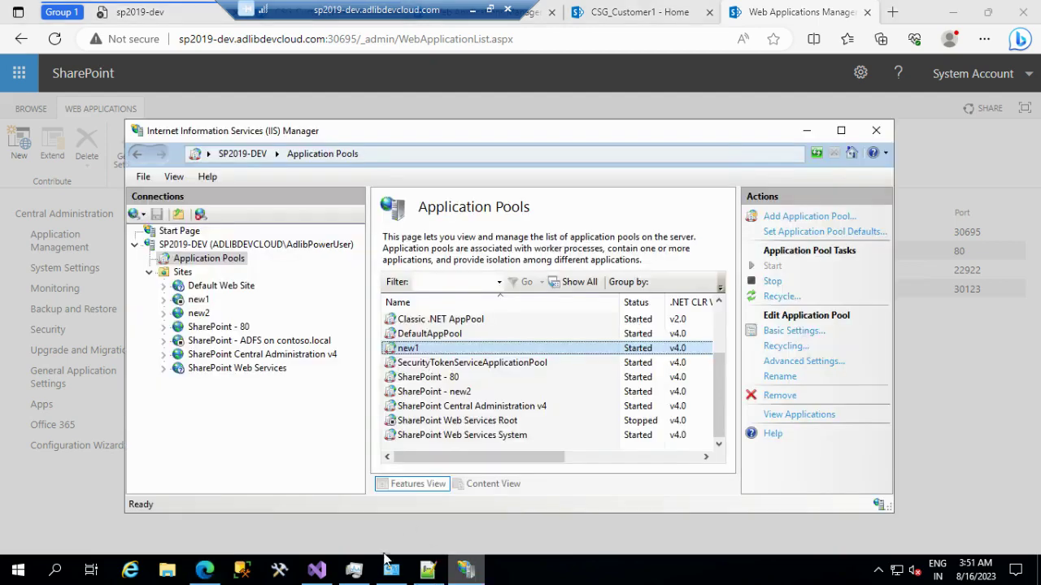
pyautogui.rightClick(181, 272)
pyautogui.click(235, 304)
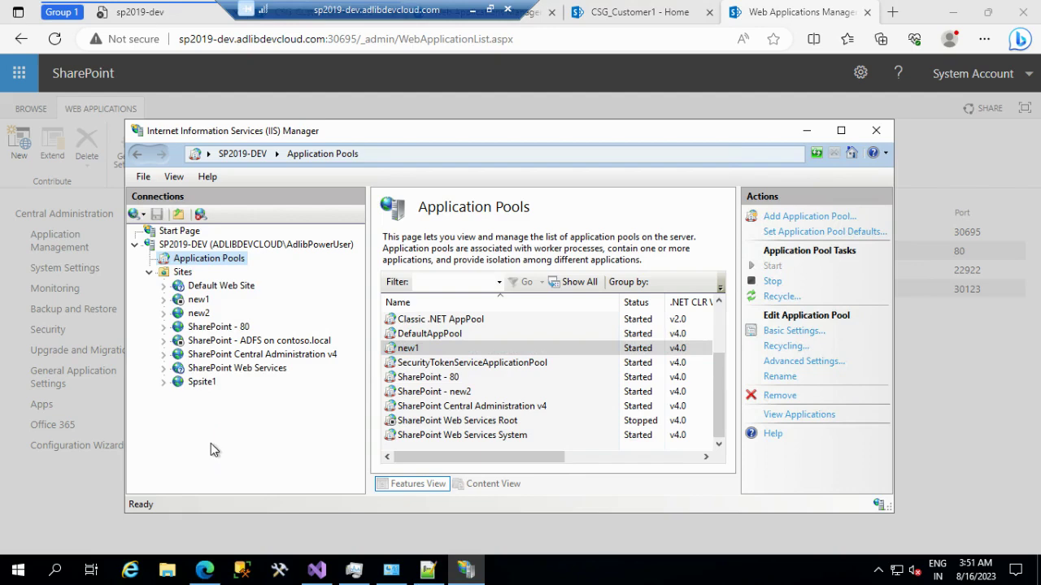
pyautogui.click(201, 383)
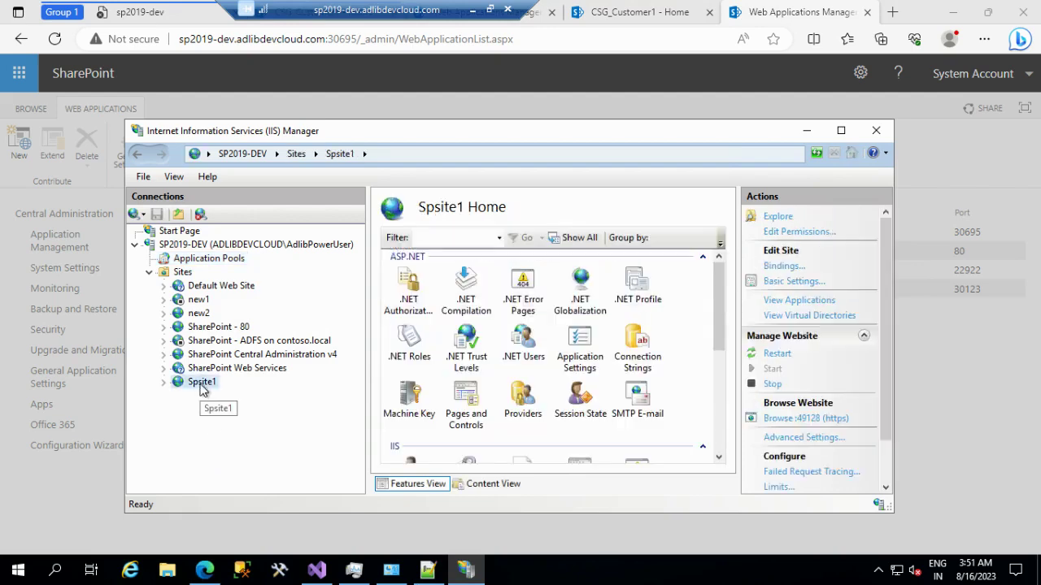
# View the server's application pools and select the Spsite1pool pool.
pyautogui.click(204, 260)
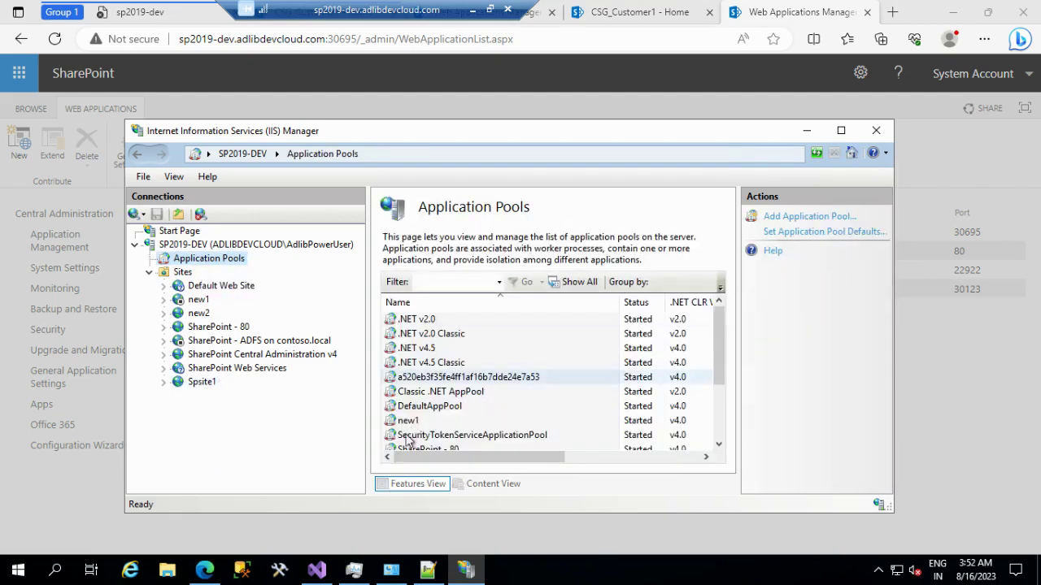
pyautogui.scroll(-2, 419, 438)
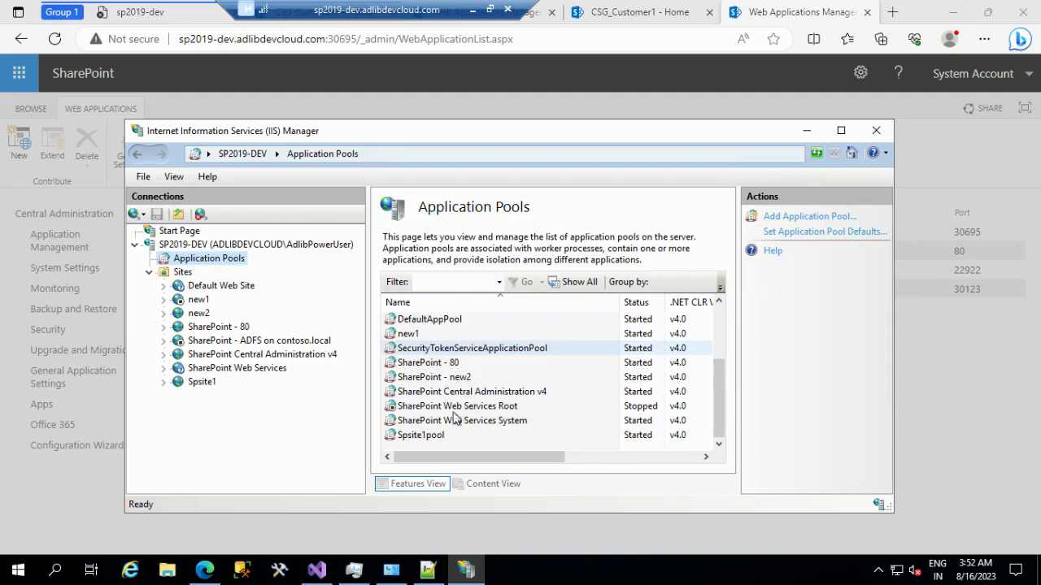
pyautogui.click(406, 436)
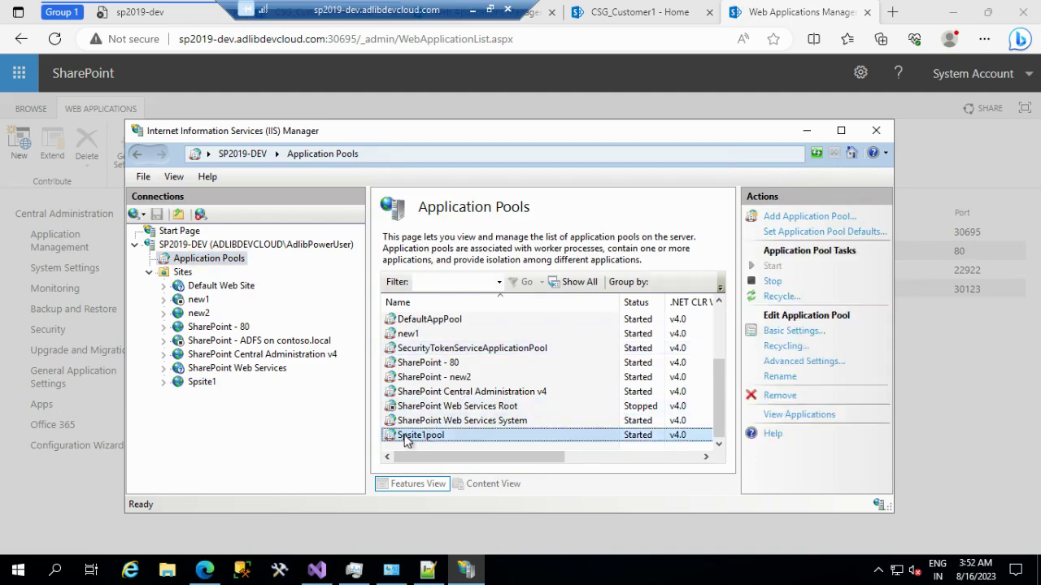
# Open the Spsite1 site's https binding for editing and examine its port and SSL certificate setting.
pyautogui.click(199, 383)
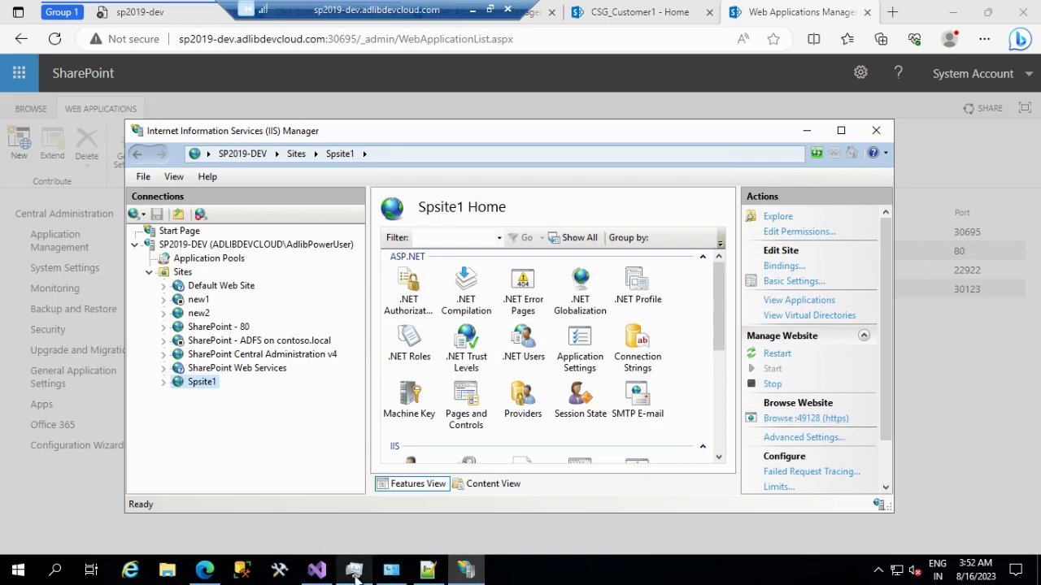
pyautogui.click(783, 266)
pyautogui.click(291, 235)
pyautogui.click(708, 246)
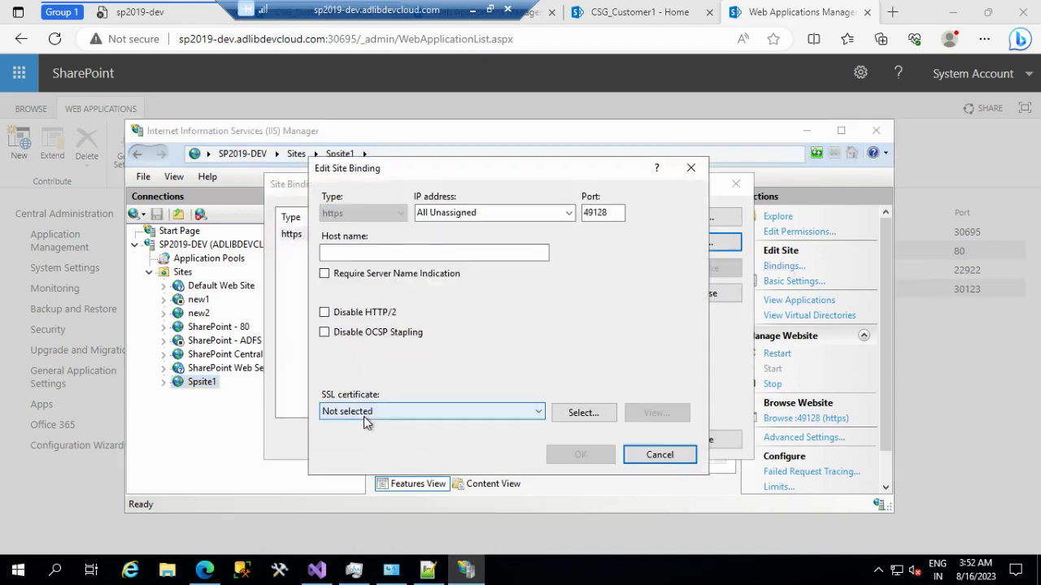
# Return to SharePoint in the browser, dismiss the web application creation message and copy Spsite1's URL from the web applications list.
pyautogui.click(203, 576)
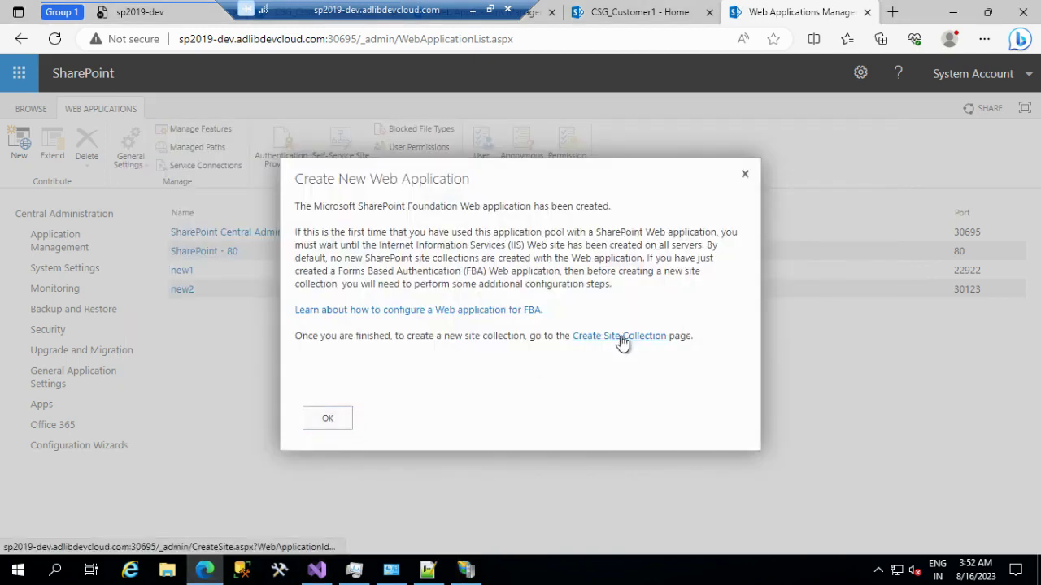
pyautogui.click(330, 418)
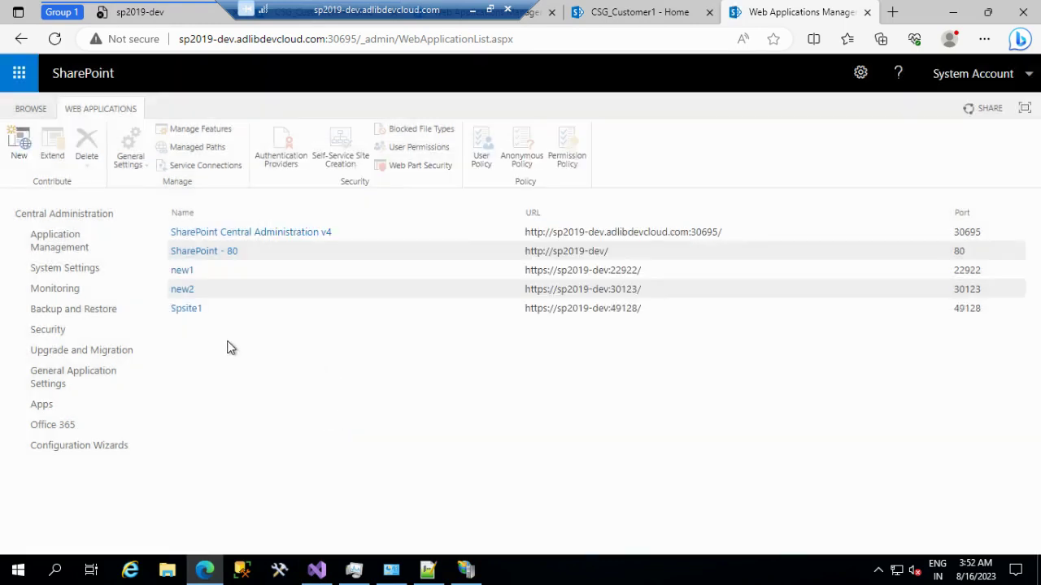
pyautogui.moveTo(641, 308); pyautogui.dragTo(501, 310)
pyautogui.hotkey('ctrl', 'c')
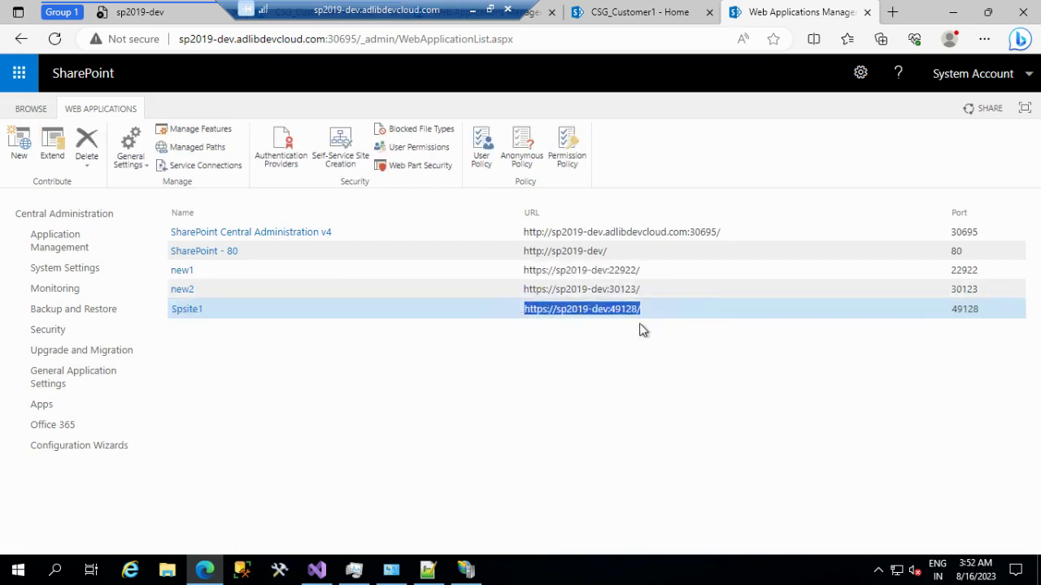
pyautogui.click(892, 13)
pyautogui.hotkey('ctrl', 'v')
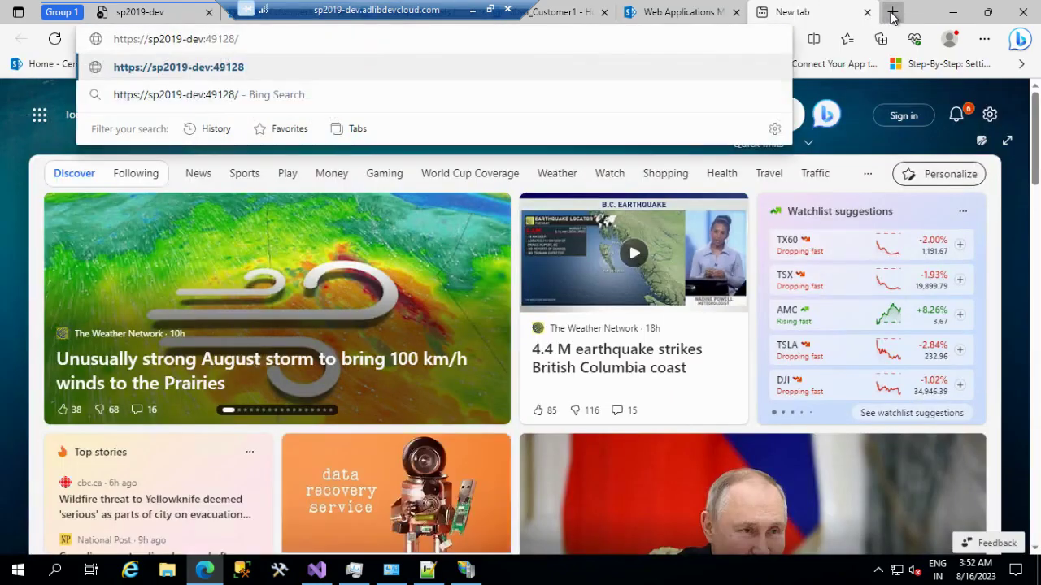
pyautogui.press('Return')
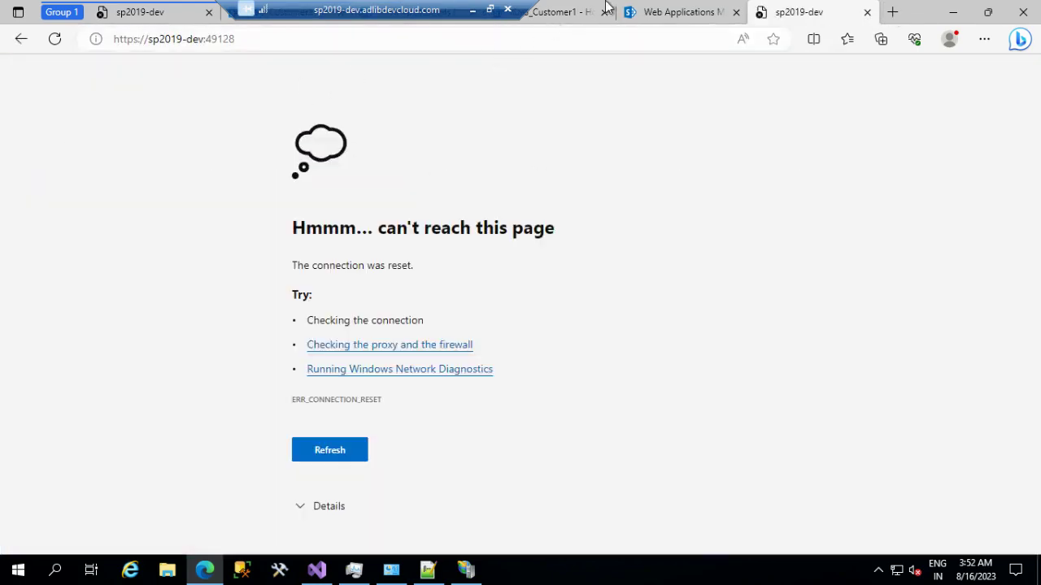
pyautogui.click(679, 8)
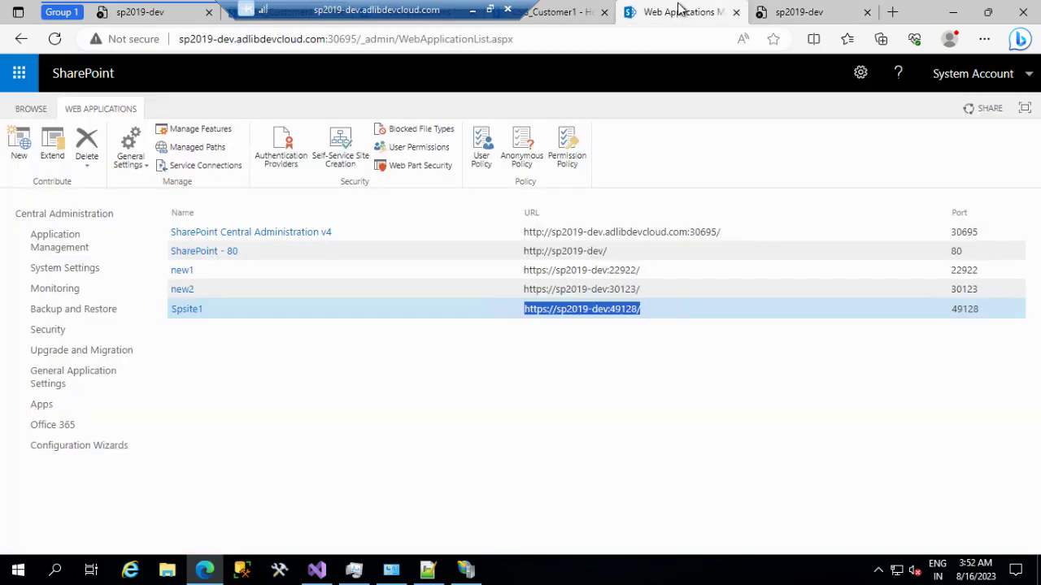
pyautogui.click(805, 11)
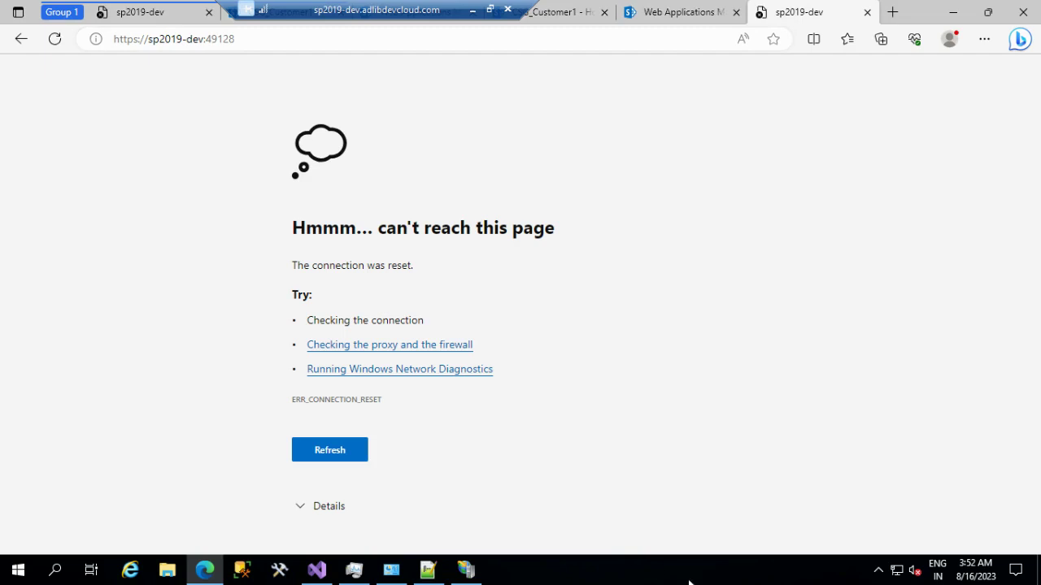
# Switch to Notepad++ and examine the two openssl certificate commands and the OpenSSL download link in the new 5 note.
pyautogui.click(355, 571)
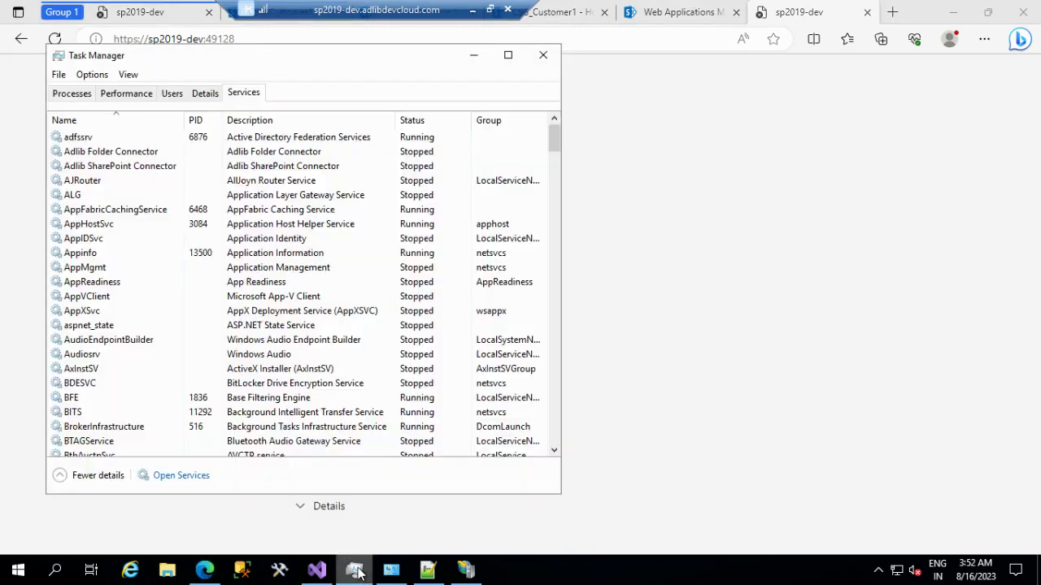
pyautogui.click(356, 570)
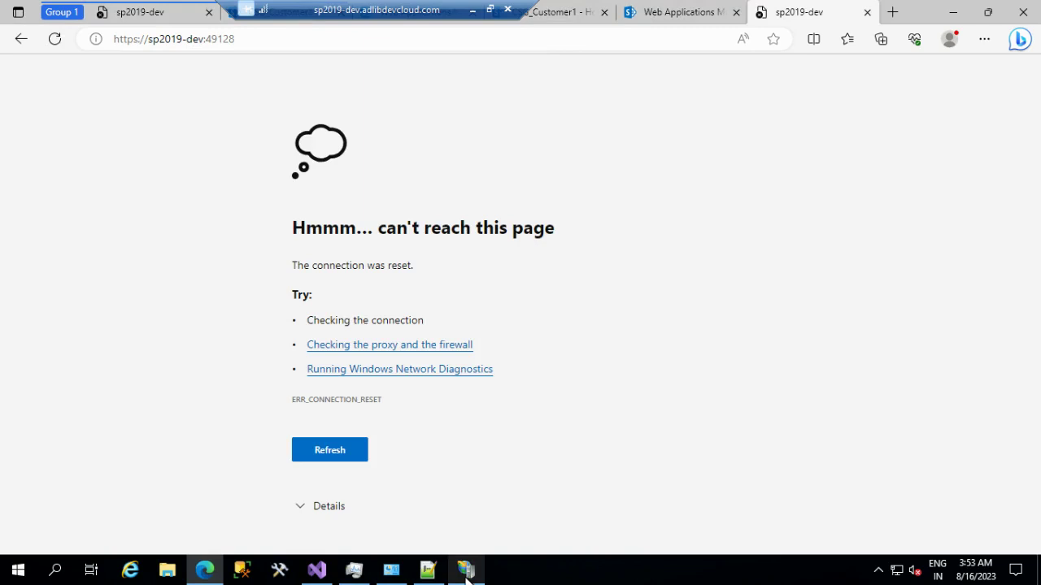
pyautogui.click(428, 569)
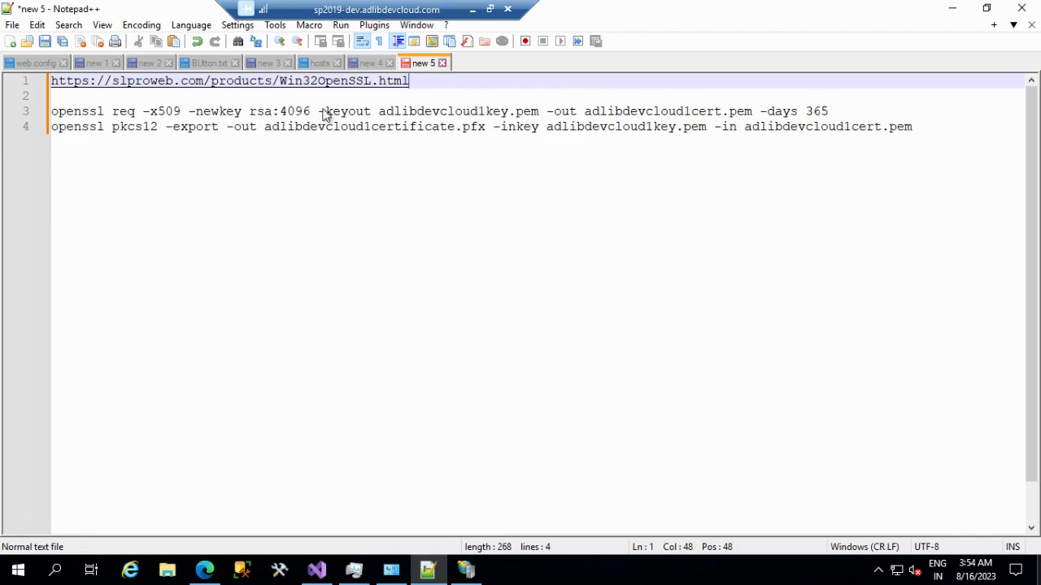
pyautogui.click(62, 113)
pyautogui.moveTo(52, 112); pyautogui.dragTo(765, 111)
pyautogui.moveTo(884, 108); pyautogui.dragTo(974, 127)
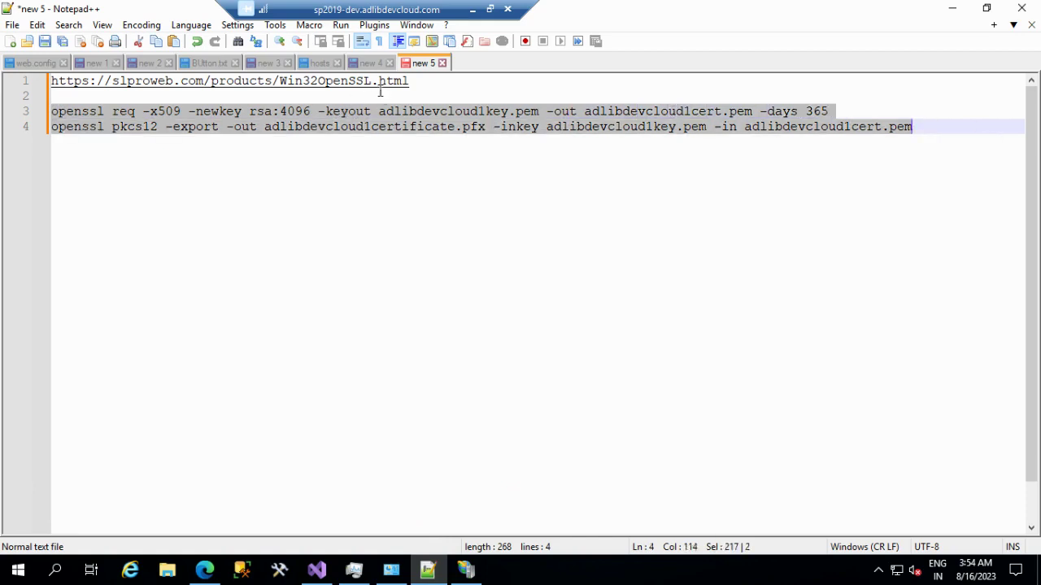
pyautogui.click(448, 81)
pyautogui.hotkey('shift', 'Home')
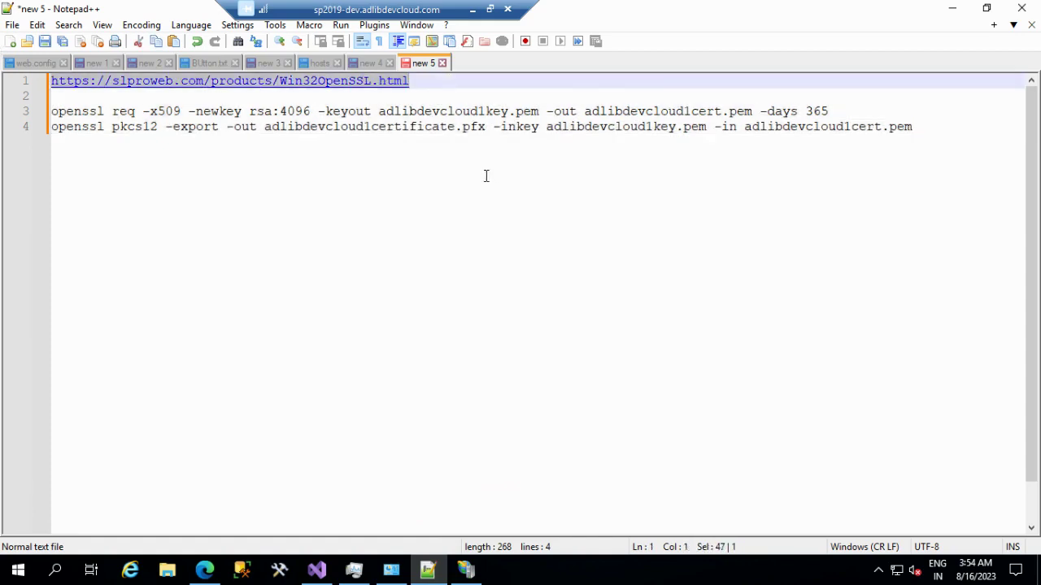
pyautogui.hotkey('ctrl', 'End')
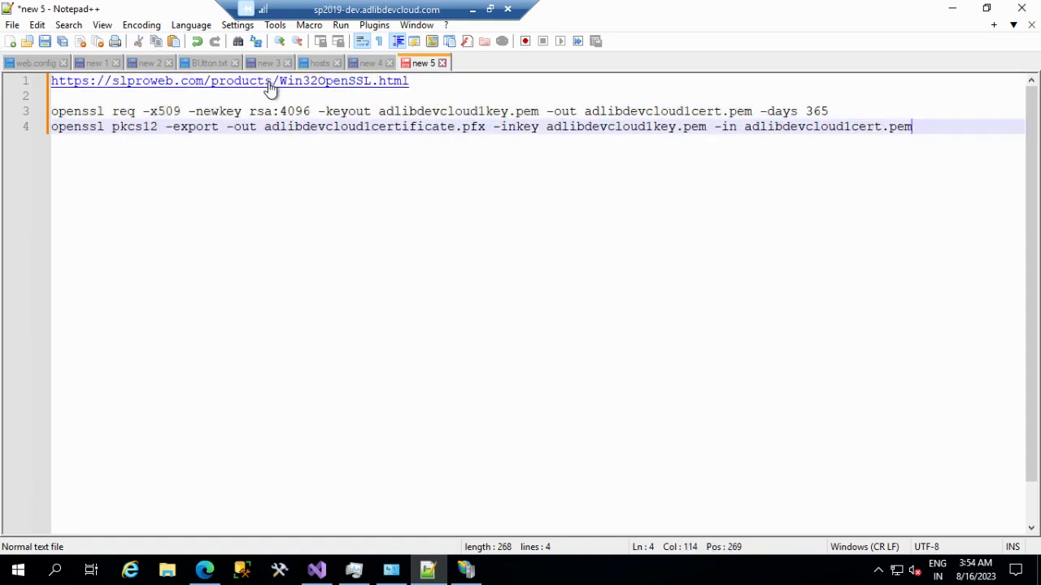
pyautogui.click(270, 83)
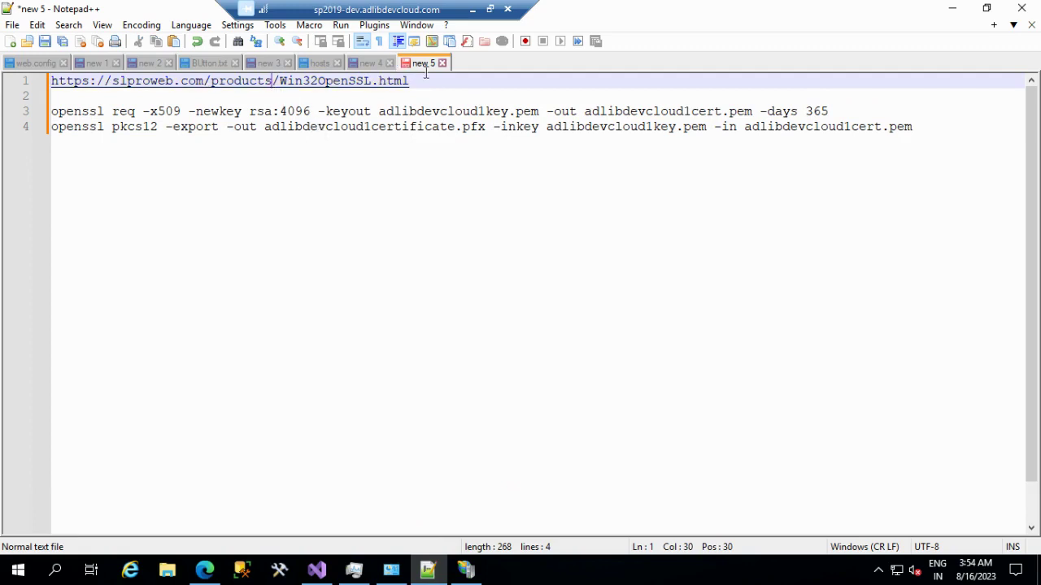
pyautogui.moveTo(410, 81); pyautogui.dragTo(12, 78)
pyautogui.hotkey('ctrl', 'c')
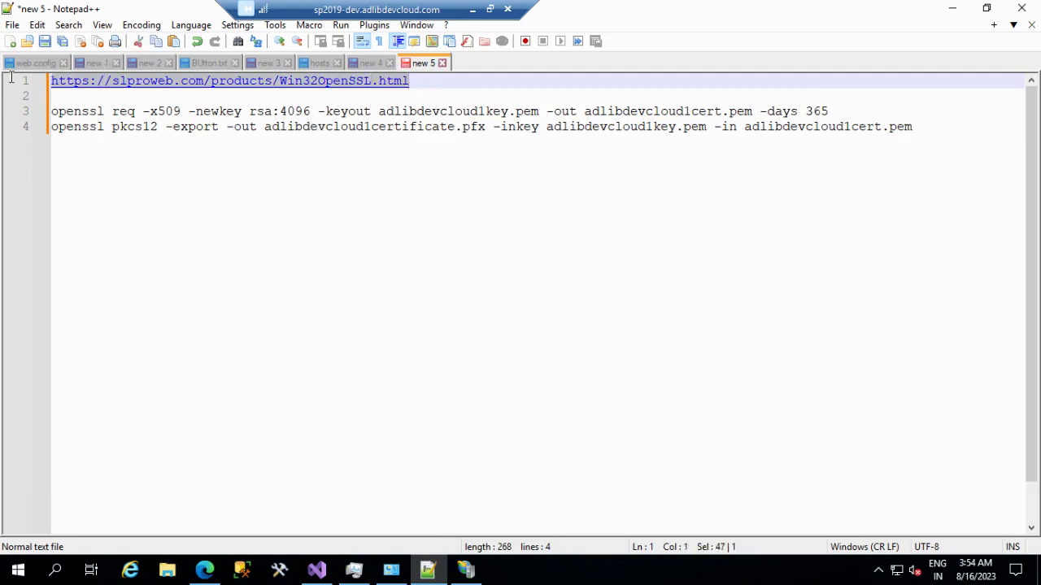
pyautogui.click(204, 570)
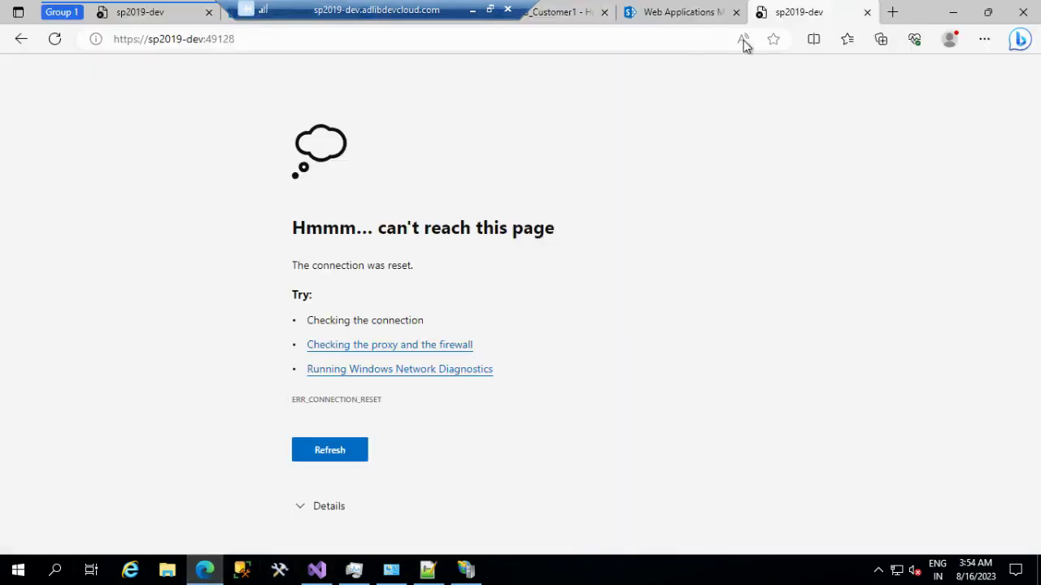
pyautogui.click(693, 42)
pyautogui.hotkey('ctrl', 'a')
pyautogui.hotkey('ctrl', 'v')
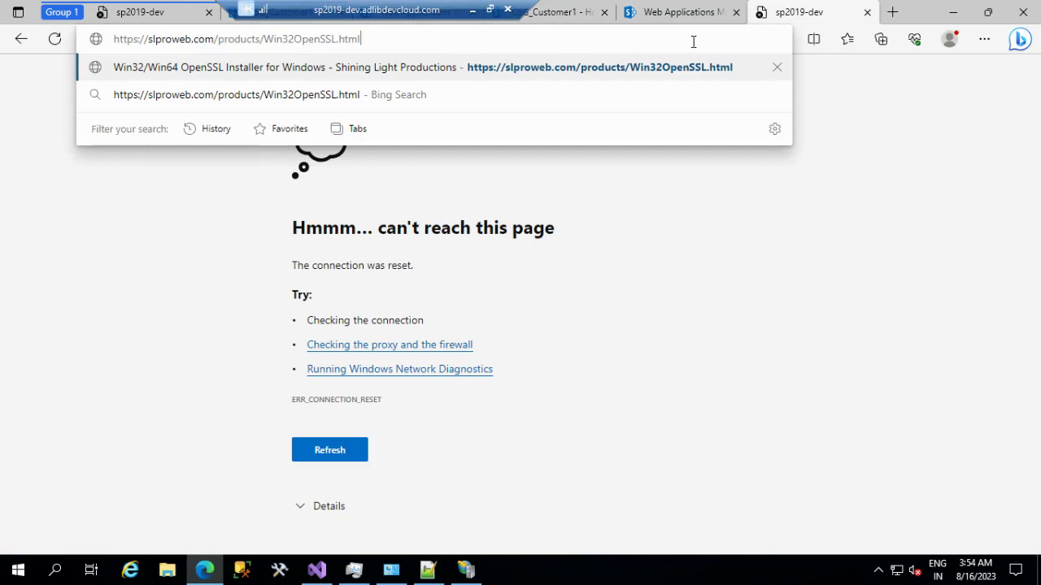
pyautogui.press('Return')
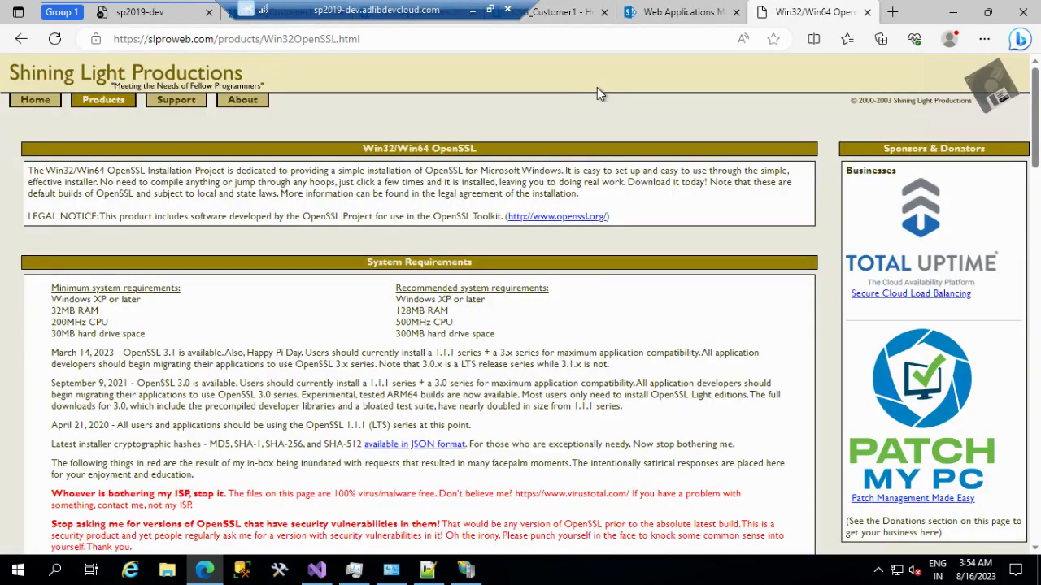
pyautogui.scroll(-5, 49, 527)
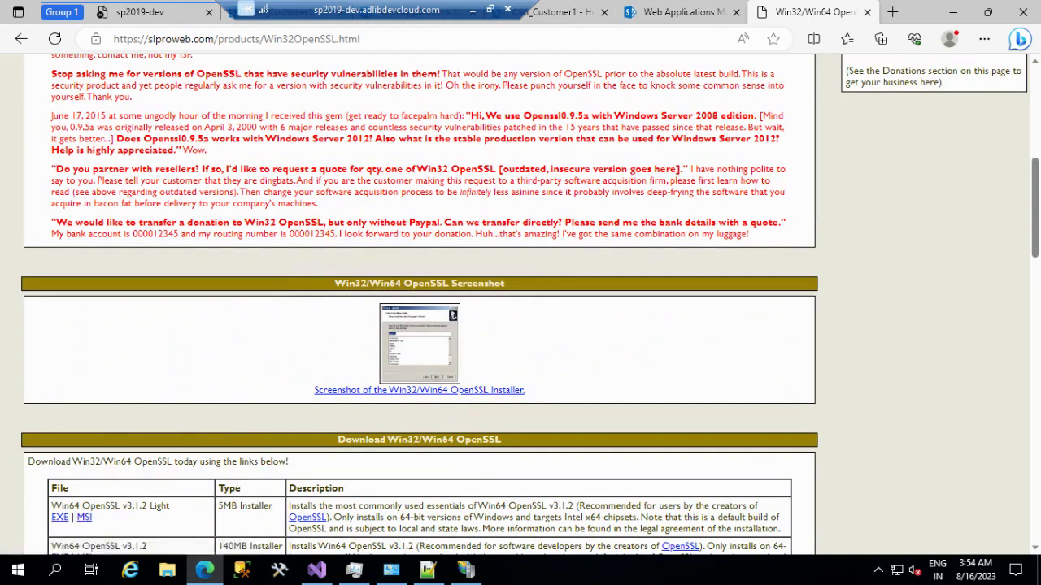
# Locate the openssl application in C:\Program Files\OpenSSL-Win64\bin and compare the output file names in the Notepad++ commands with the certificate files there.
pyautogui.click(167, 569)
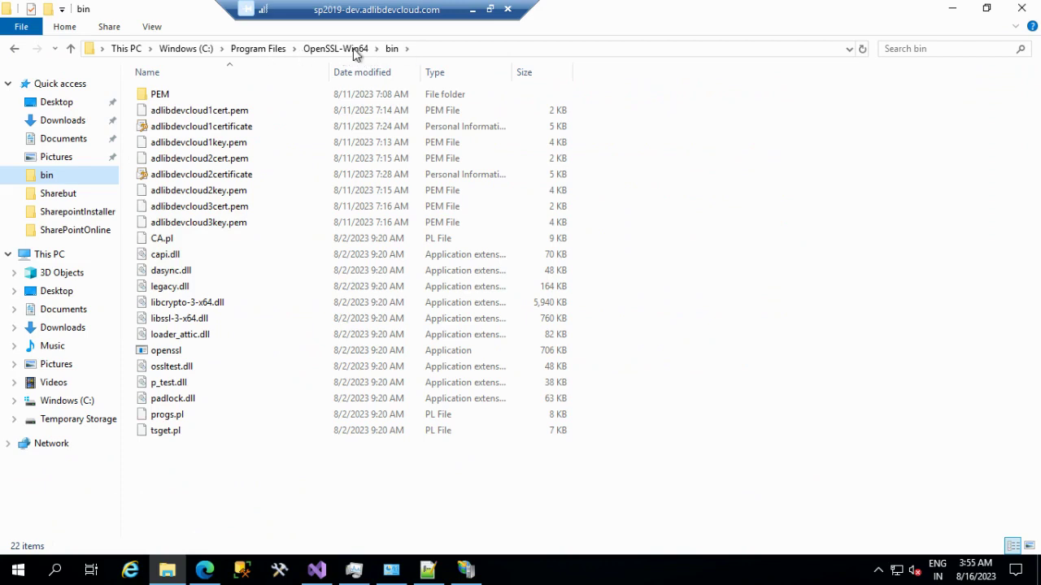
pyautogui.click(165, 353)
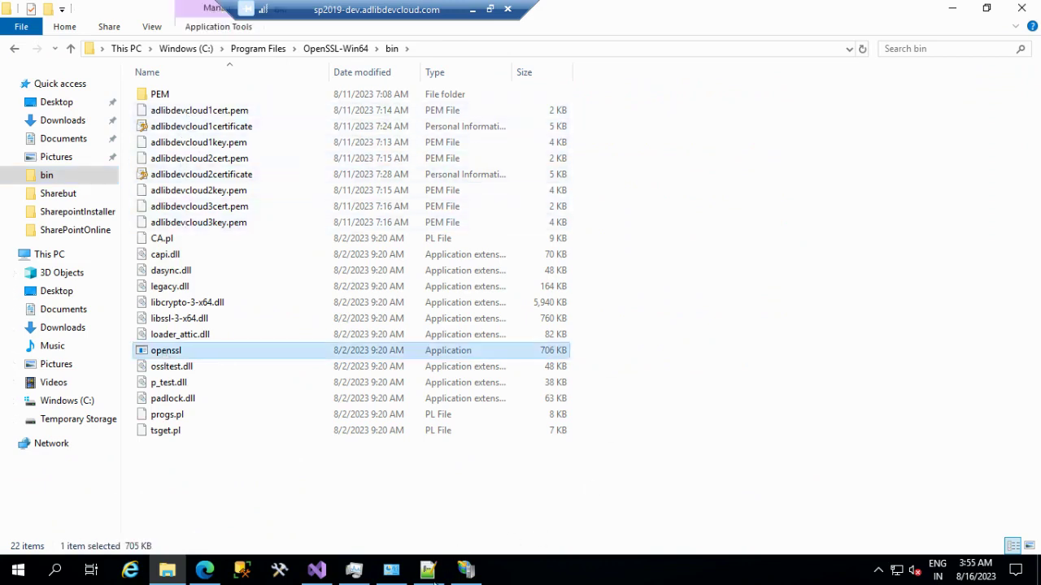
pyautogui.click(429, 570)
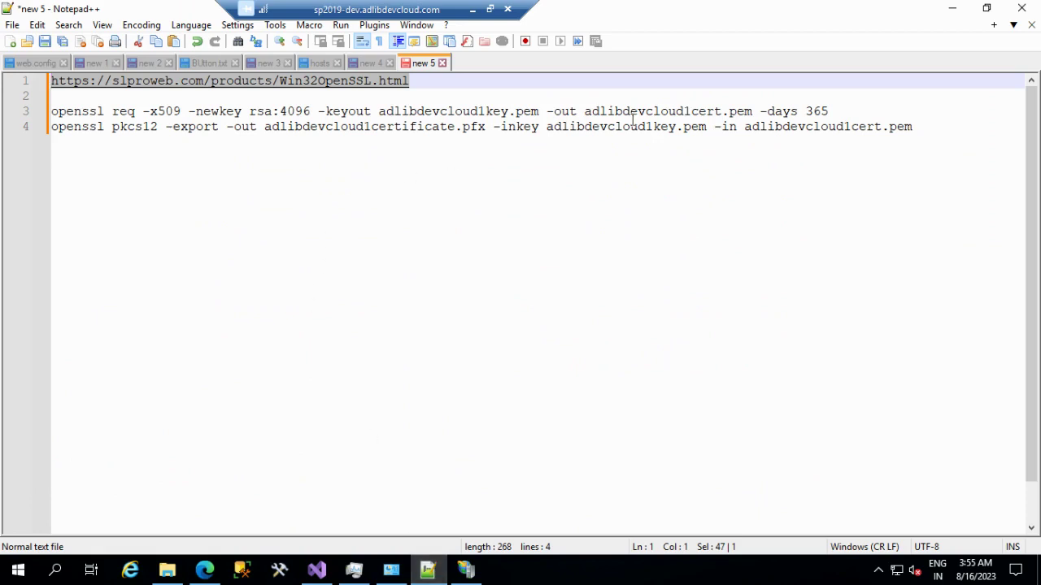
pyautogui.moveTo(926, 128); pyautogui.dragTo(46, 109)
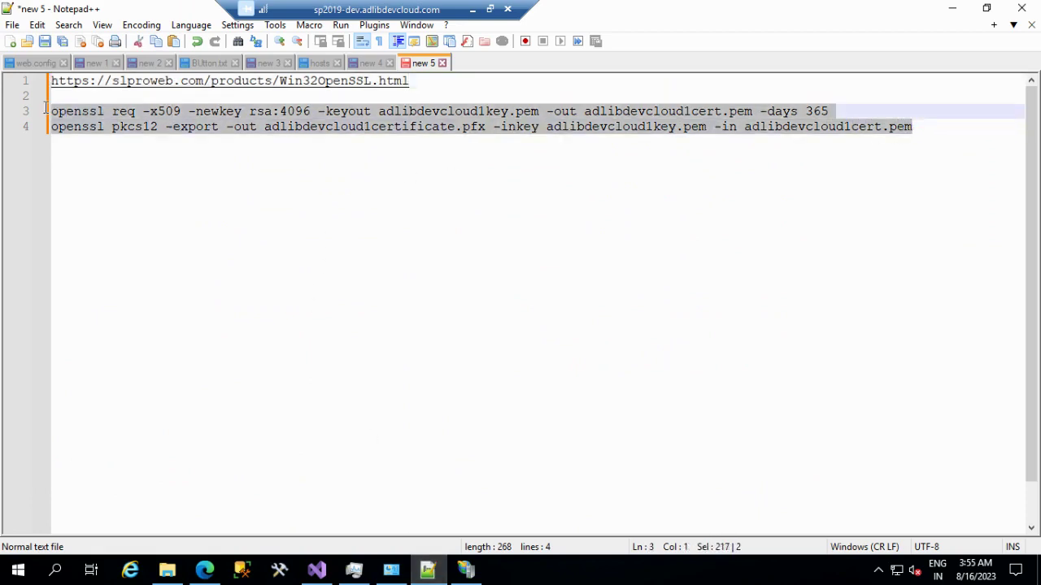
pyautogui.click(484, 112)
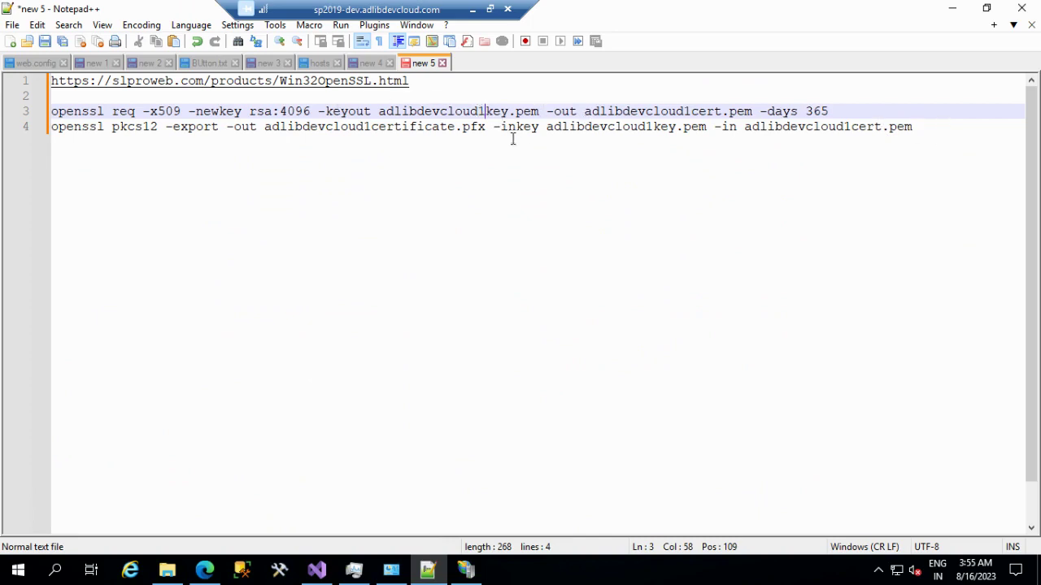
pyautogui.hotkey('shift', 'Right')
pyautogui.click(366, 128)
pyautogui.hotkey('alt', 'Tab')
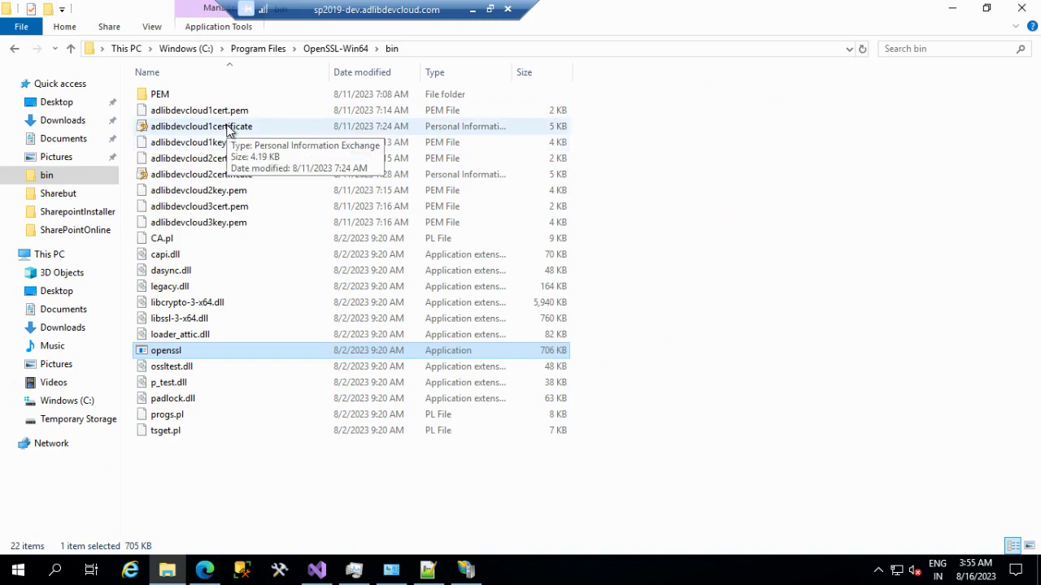
# Switch to IIS Manager, review the SSL certificate choice in Spsite1's https binding and close the bindings without changes.
pyautogui.click(468, 575)
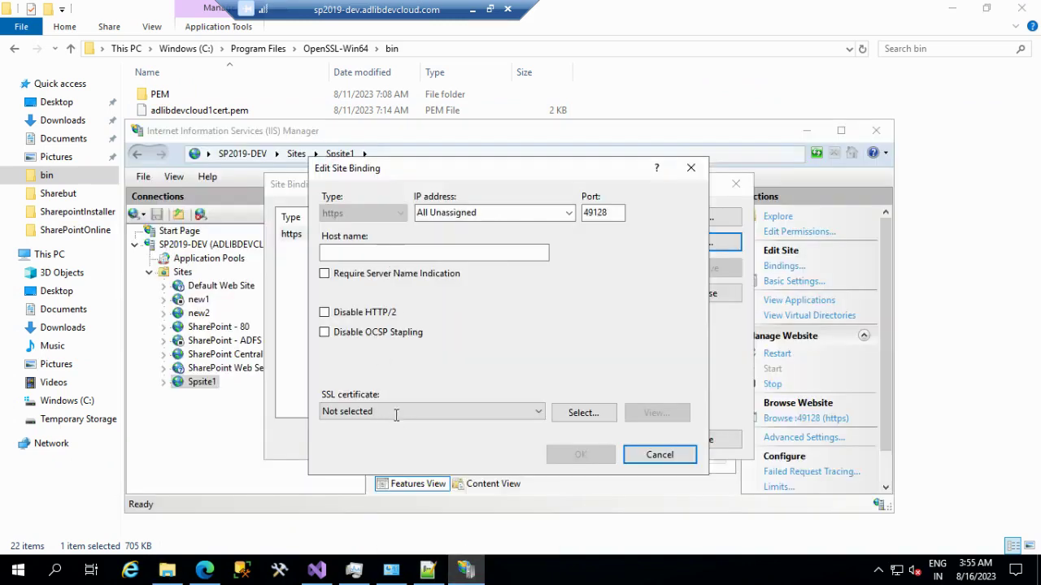
pyautogui.click(669, 457)
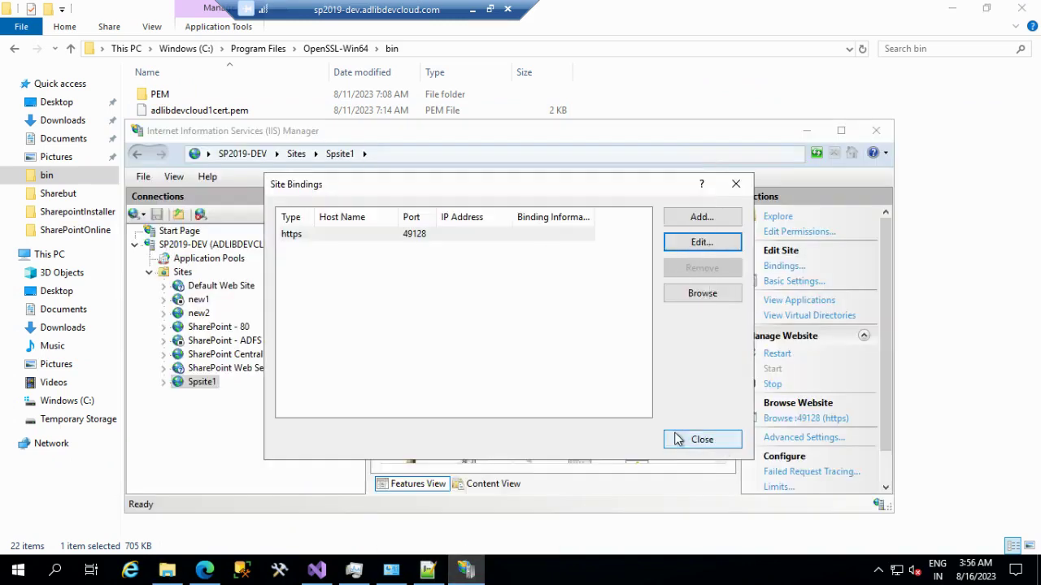
pyautogui.click(696, 439)
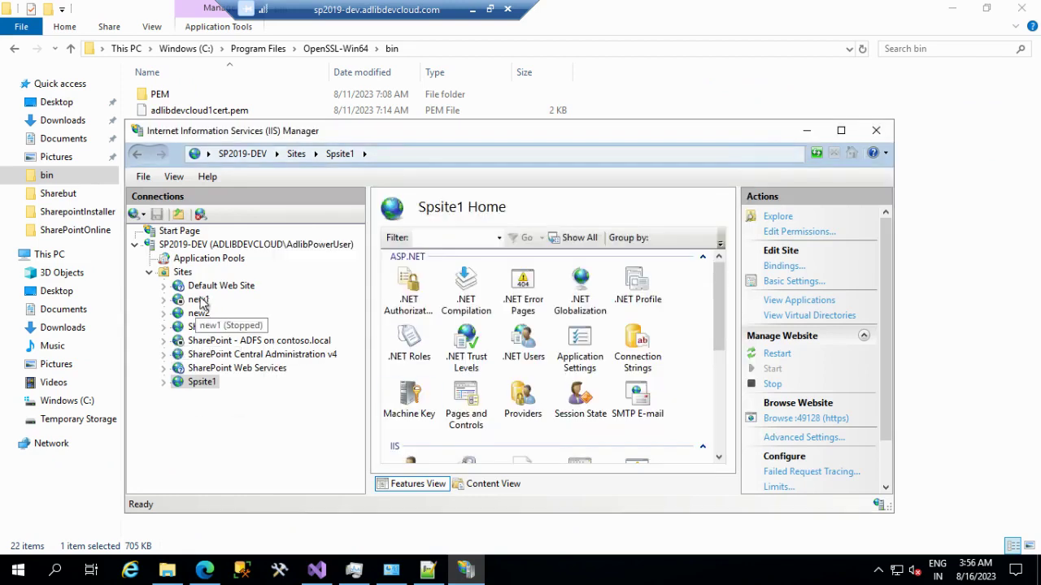
# Select the new2 site in IIS Manager and stop it.
pyautogui.click(199, 314)
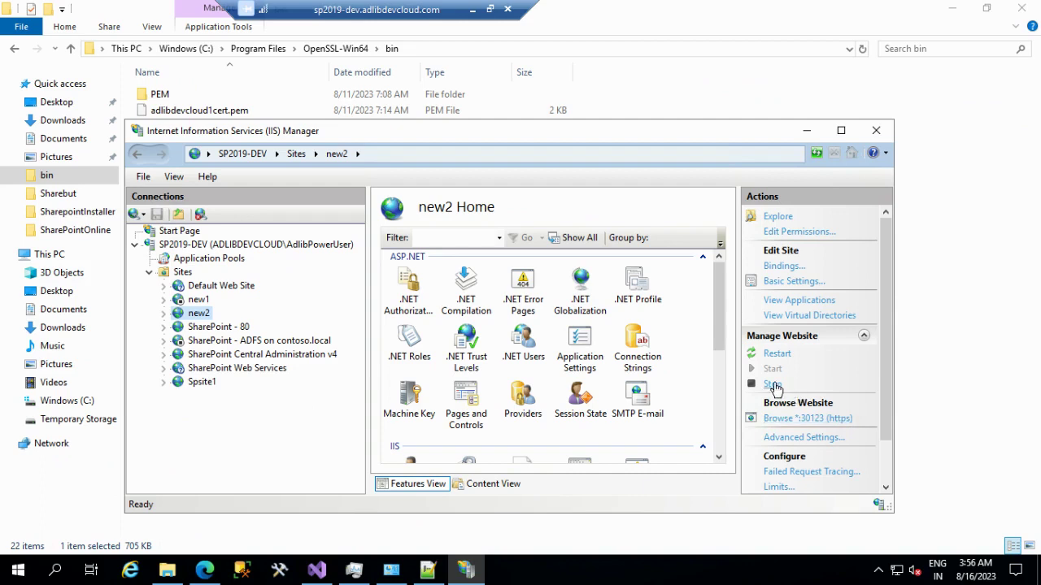
pyautogui.click(773, 385)
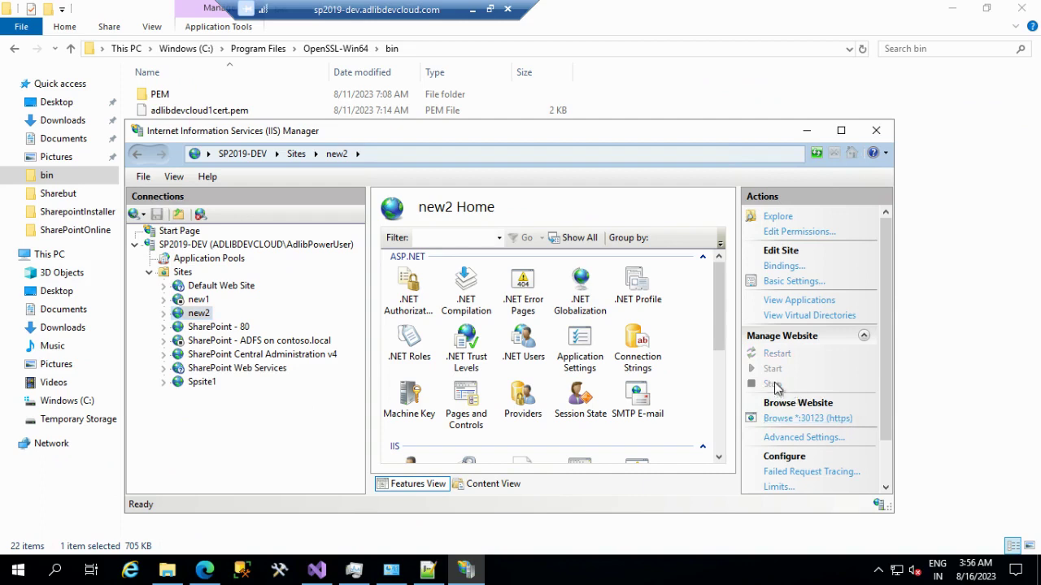
# Stop the SharePoint - 80 site in IIS and check the SharePoint Central Administration v4 and SharePoint Web Services sites.
pyautogui.click(220, 327)
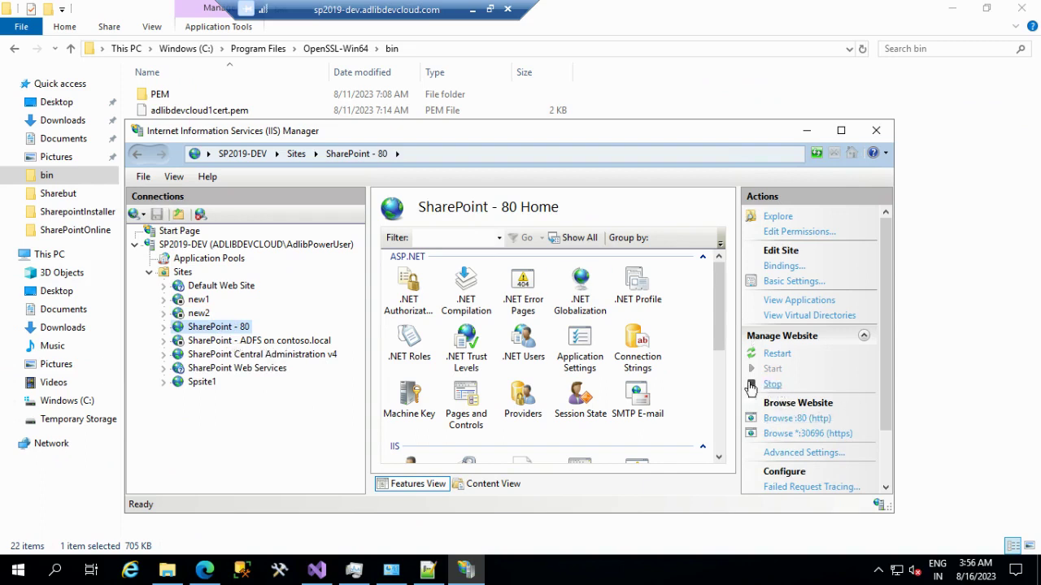
pyautogui.click(772, 384)
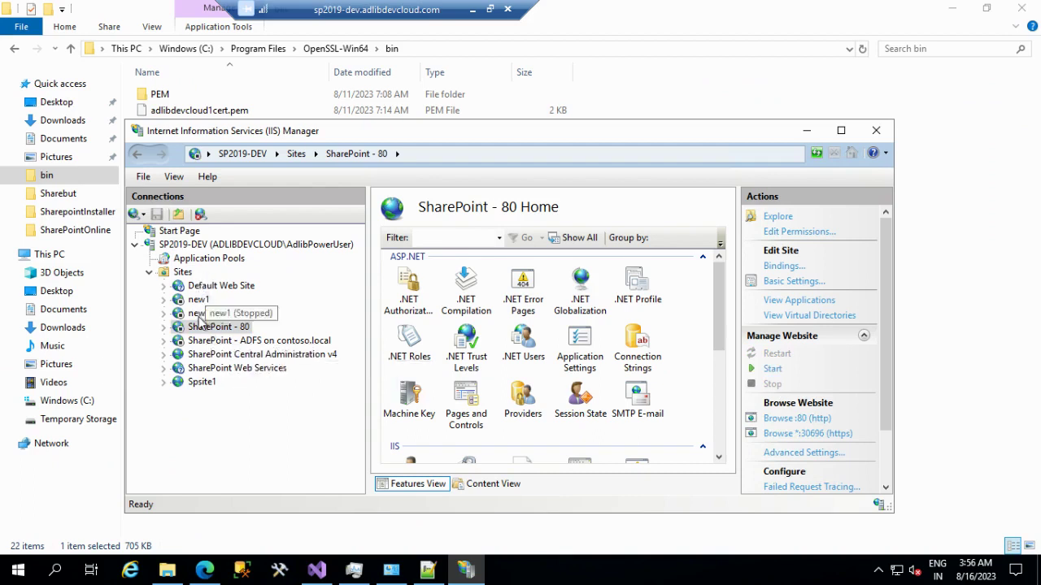
pyautogui.click(248, 356)
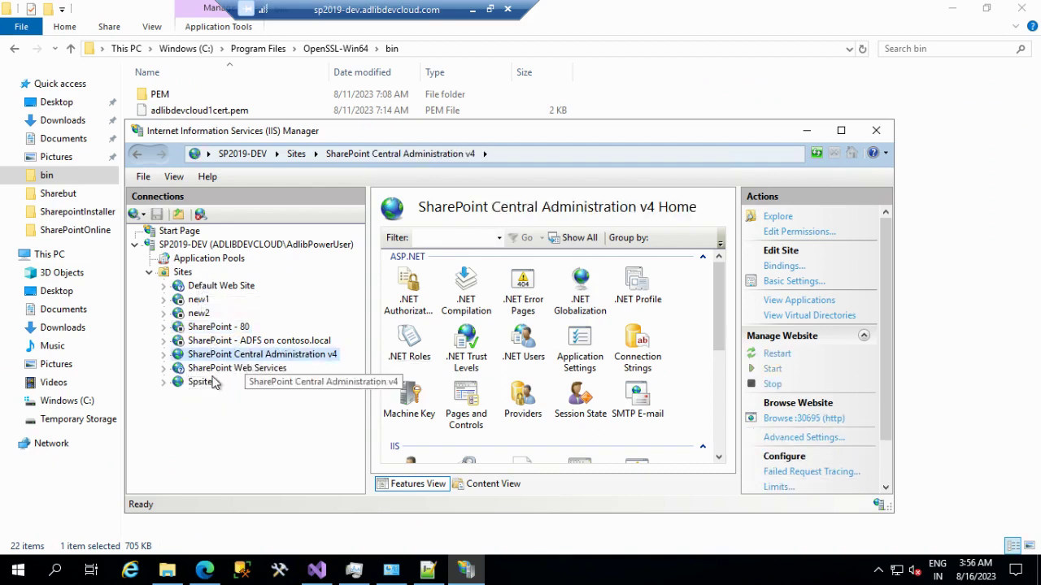
pyautogui.click(219, 370)
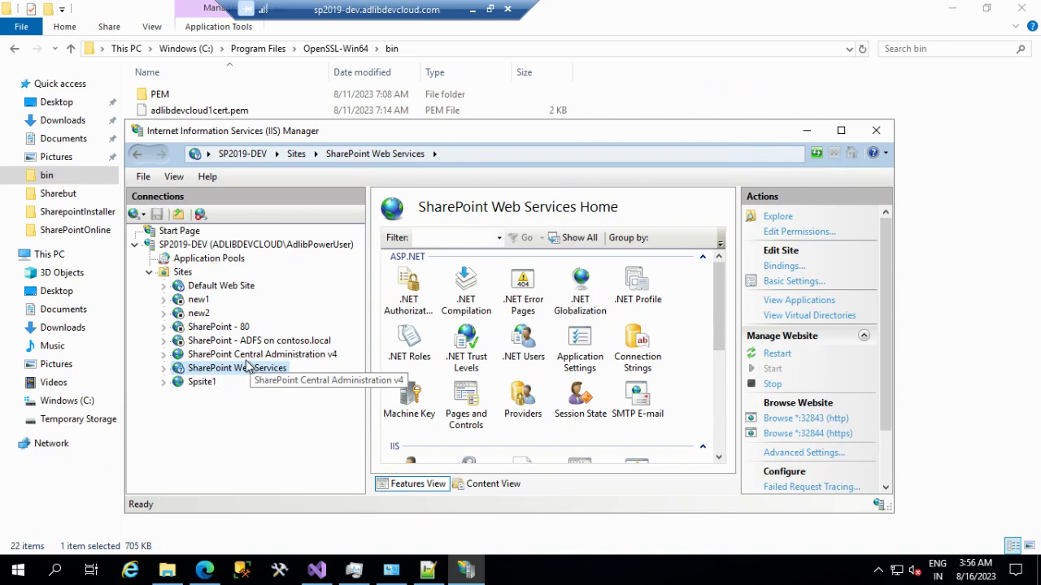
# Assign the SSL certificate O=Internet Widgits Pty Ltd, S=Some-State, C=AU to Spsite1's https binding on port 49128 and close the bindings.
pyautogui.click(202, 384)
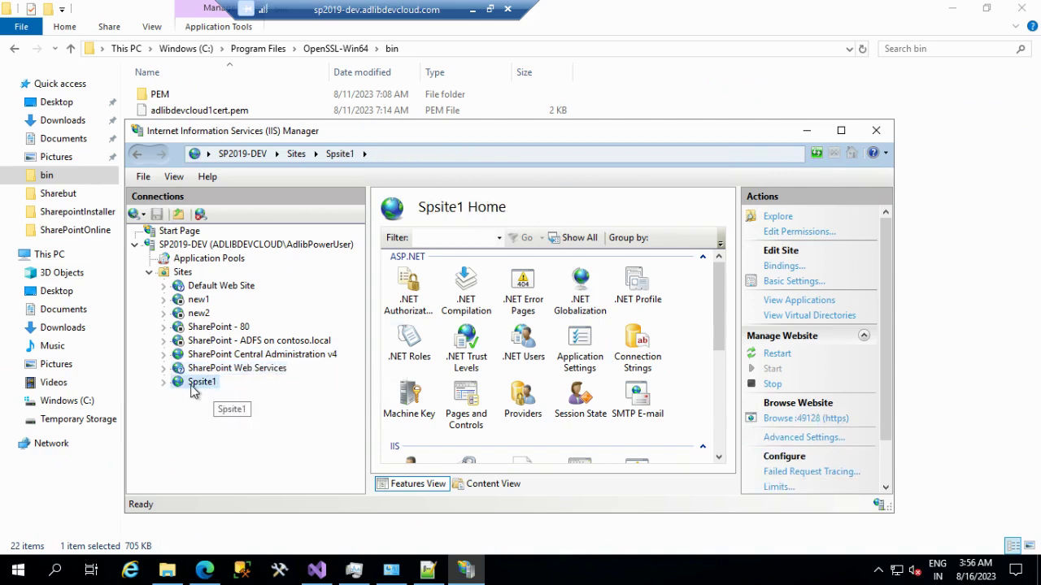
pyautogui.click(782, 266)
pyautogui.click(291, 235)
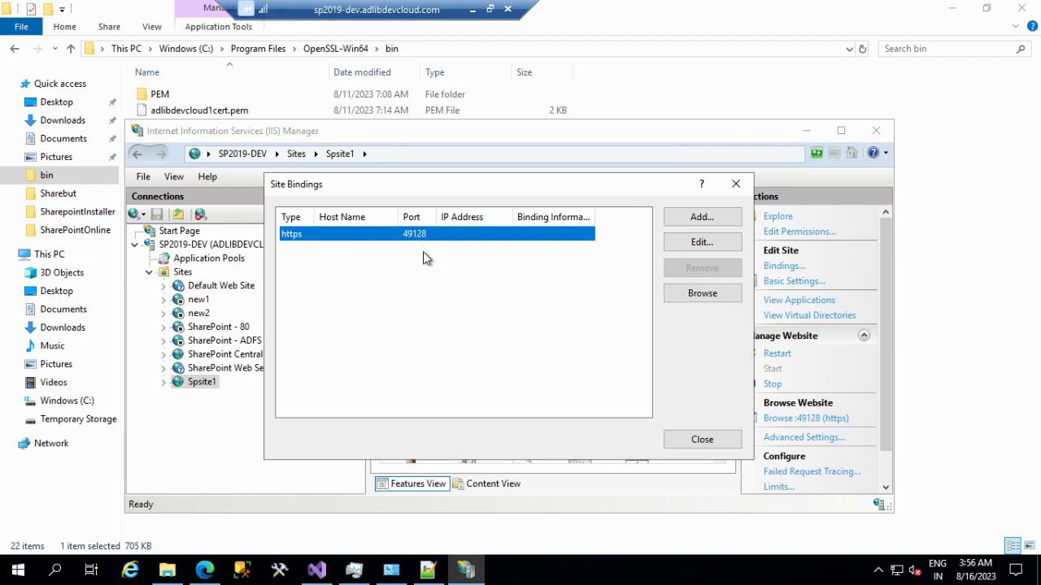
pyautogui.click(730, 244)
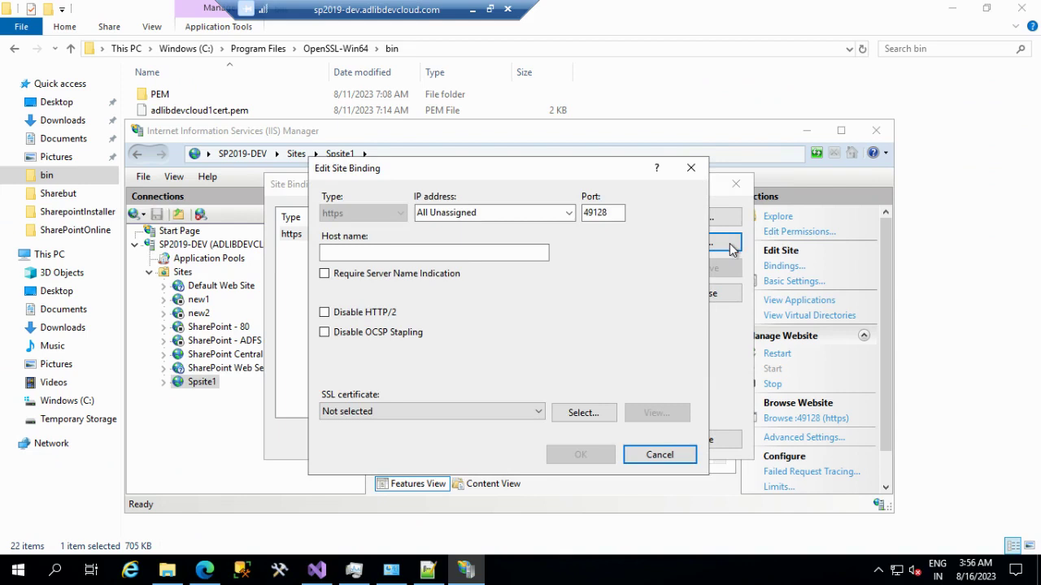
pyautogui.click(412, 412)
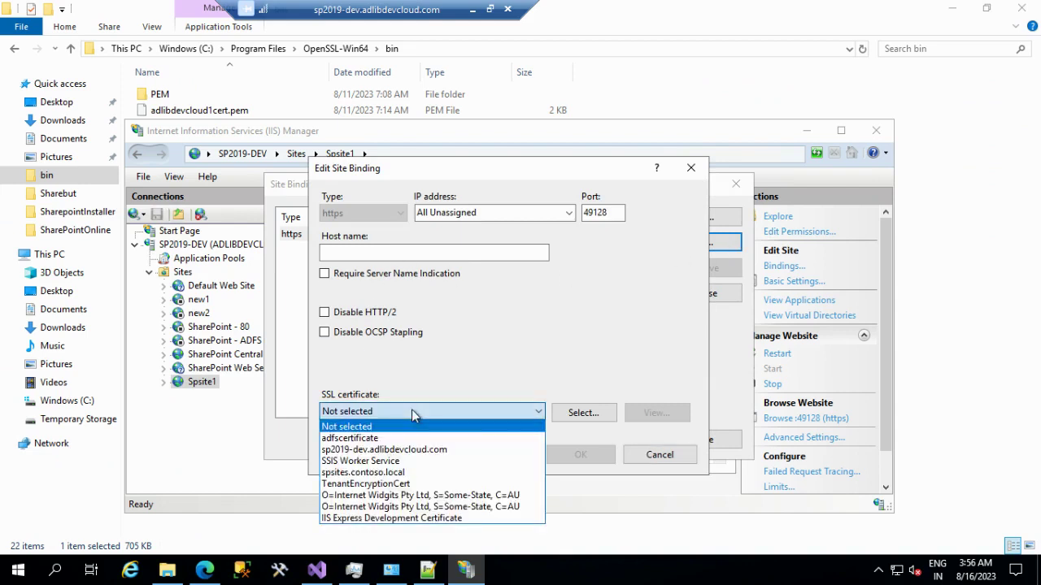
pyautogui.click(443, 495)
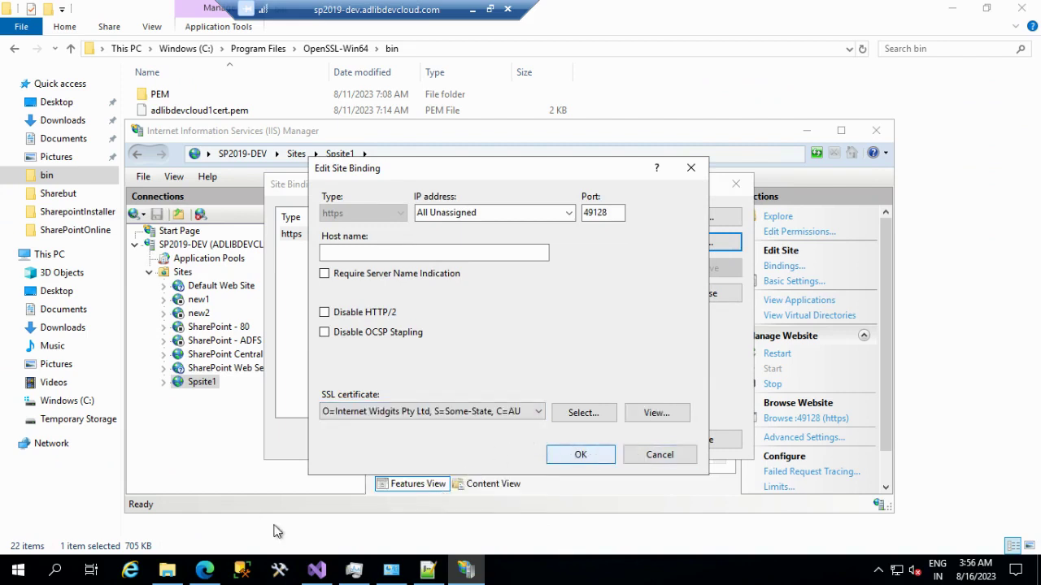
pyautogui.click(569, 452)
pyautogui.click(713, 441)
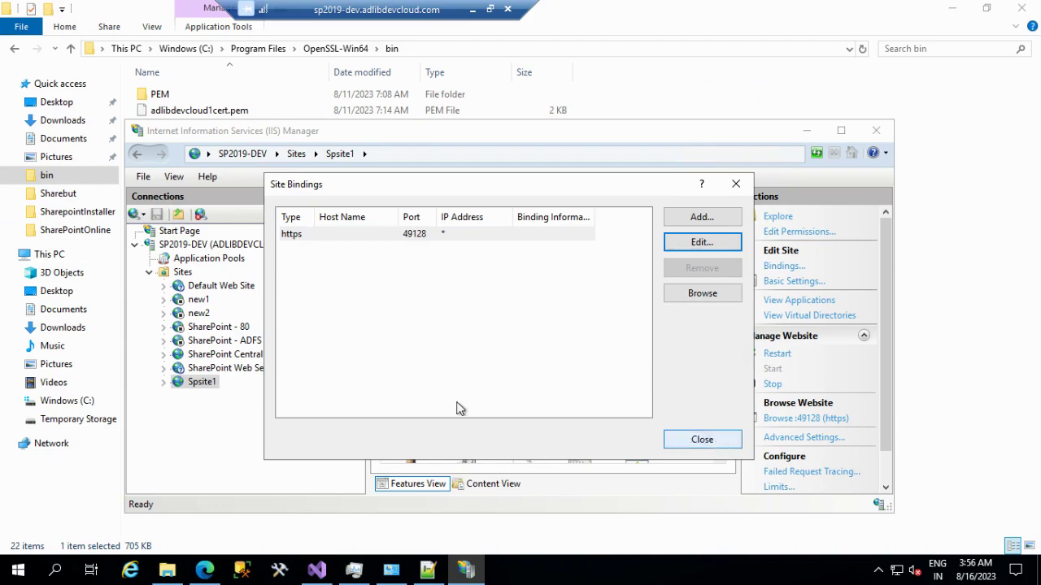
# Restart the SP2019-DEV web server from its home page in IIS Manager.
pyautogui.click(186, 233)
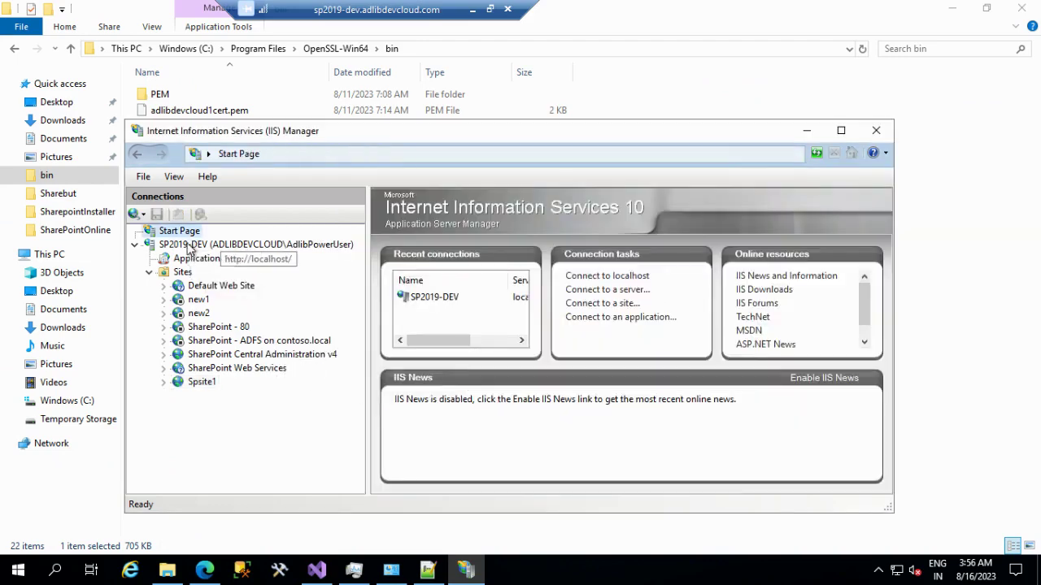
pyautogui.click(192, 245)
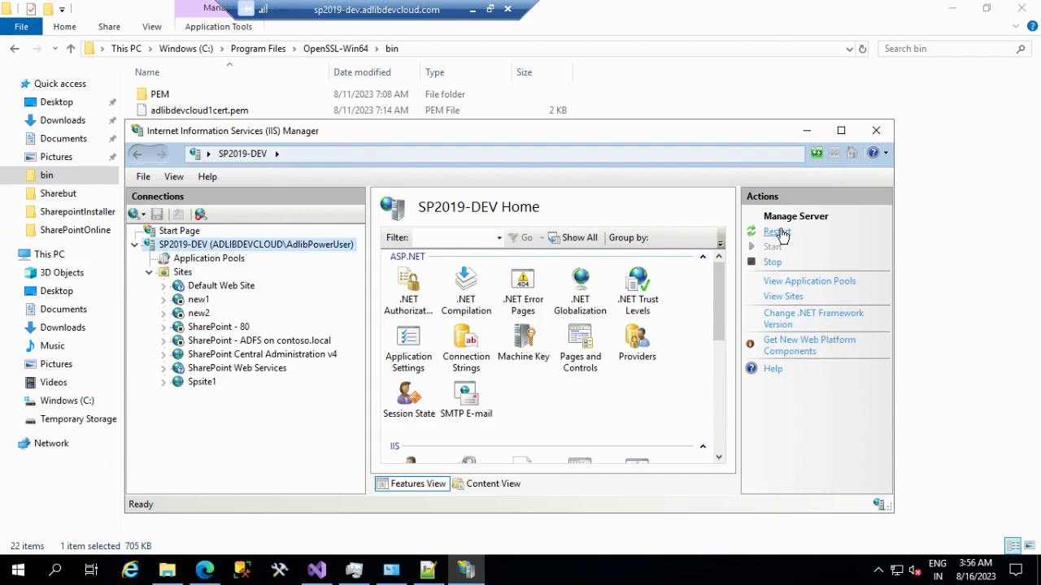
pyautogui.click(777, 232)
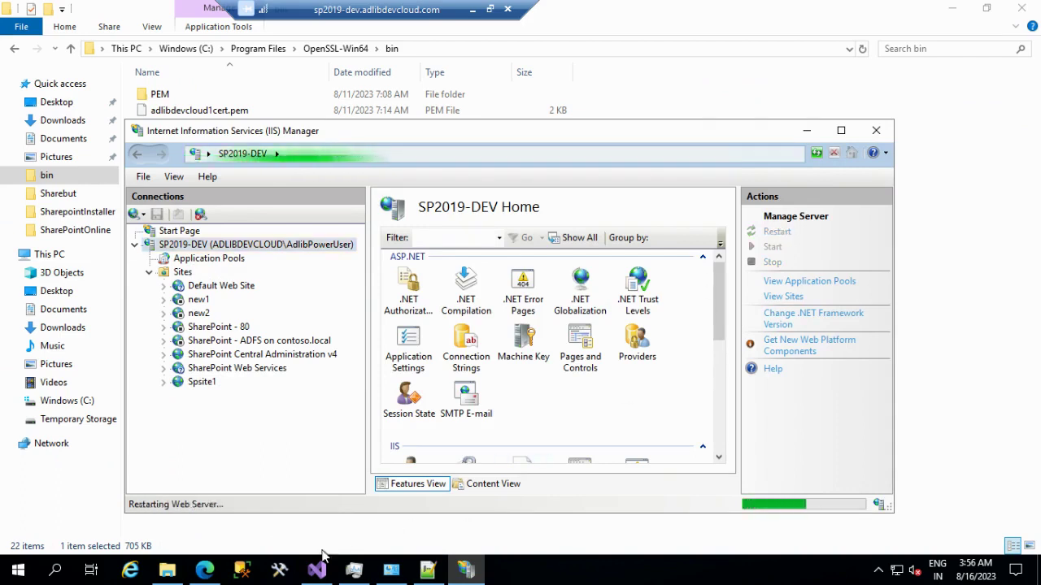
pyautogui.click(209, 575)
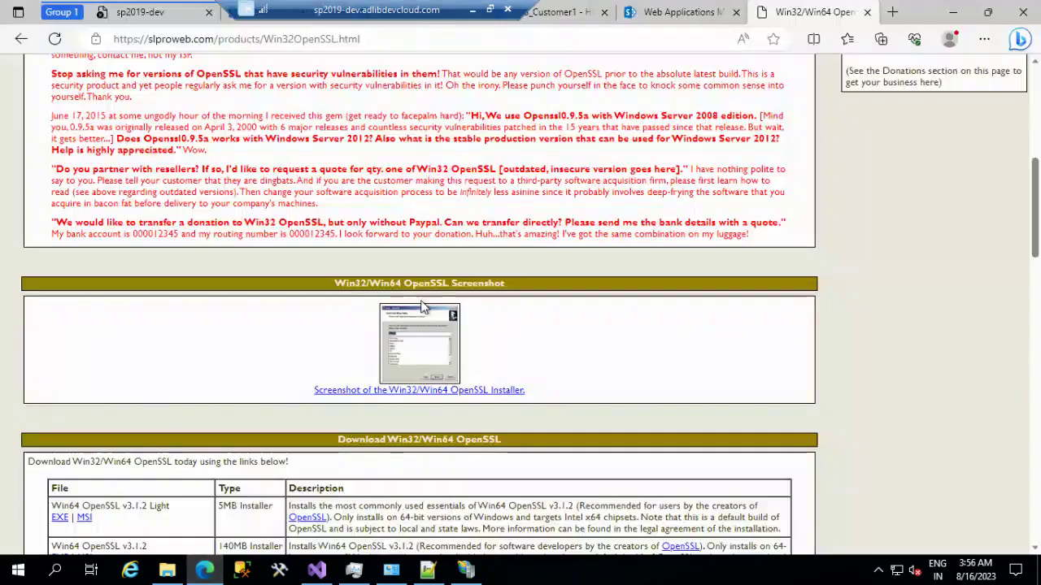
pyautogui.click(695, 14)
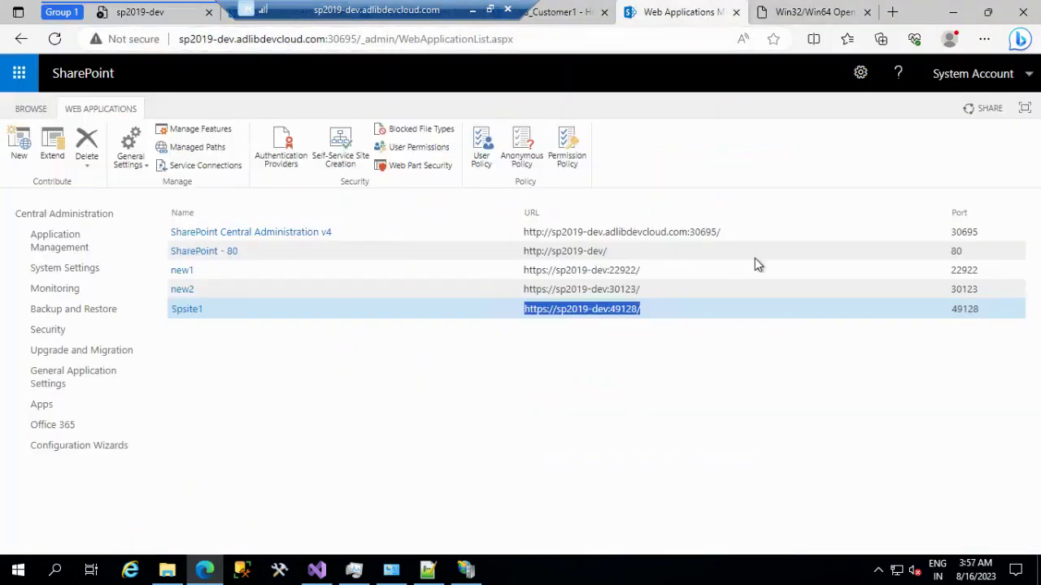
pyautogui.click(892, 13)
pyautogui.write('https://sp2019-dev:49128')
pyautogui.press('Return')
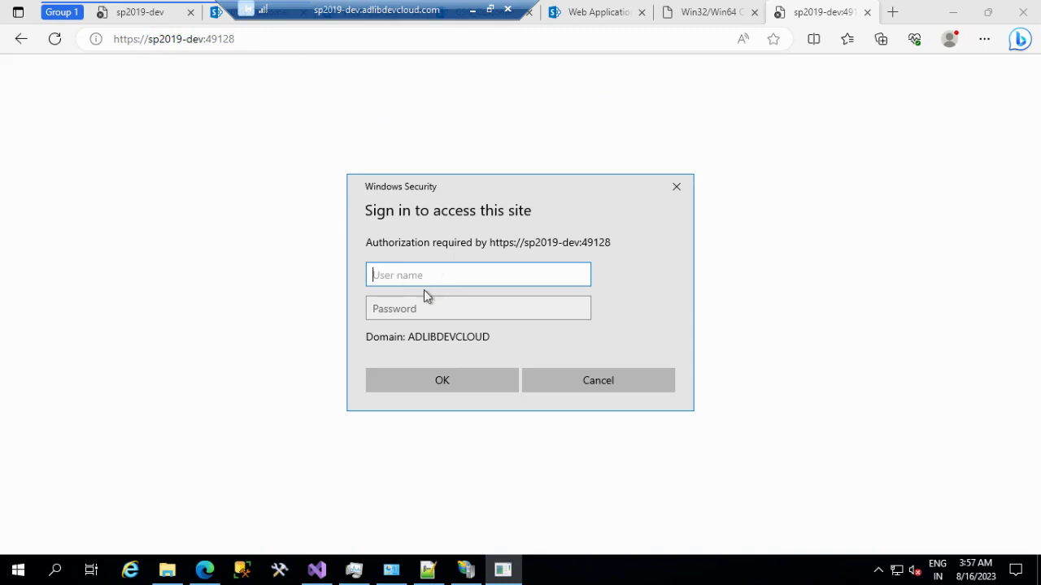
# Enter the account's user name and password in the site's Windows Security sign-in prompt.
pyautogui.write('adlibpoweruser')
pyautogui.press('Tab')
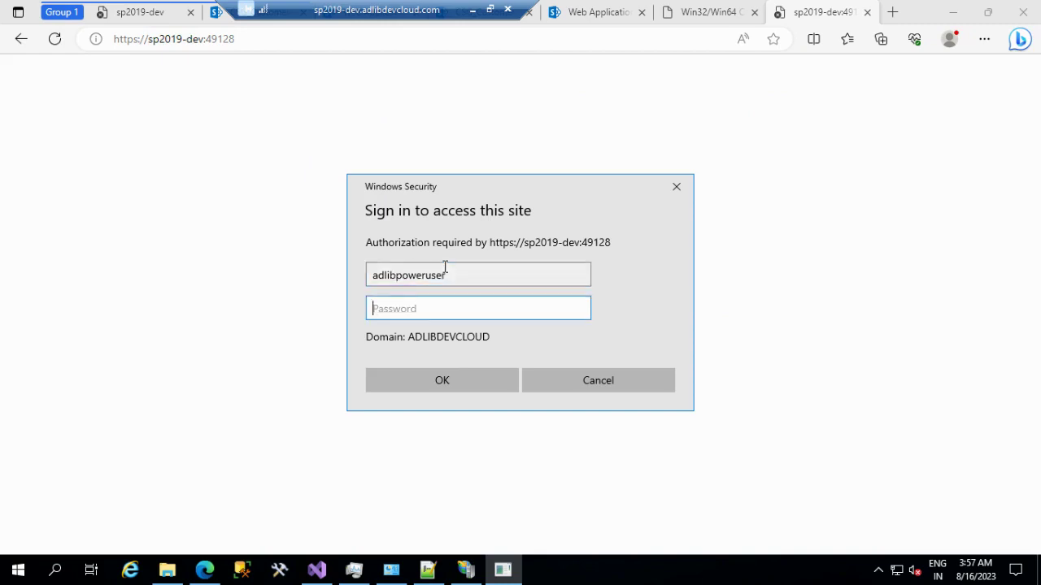
pyautogui.write('**********')
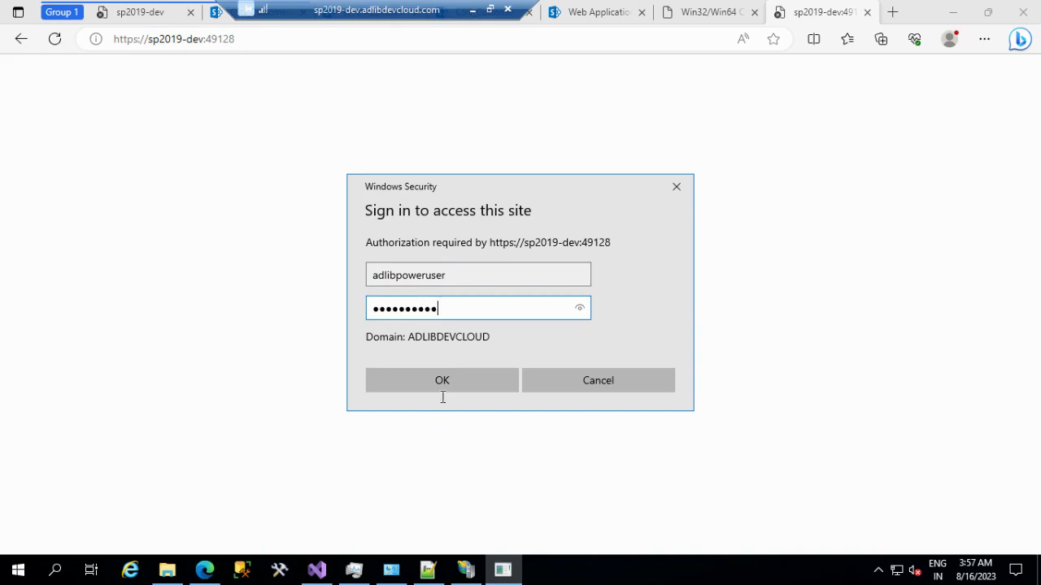
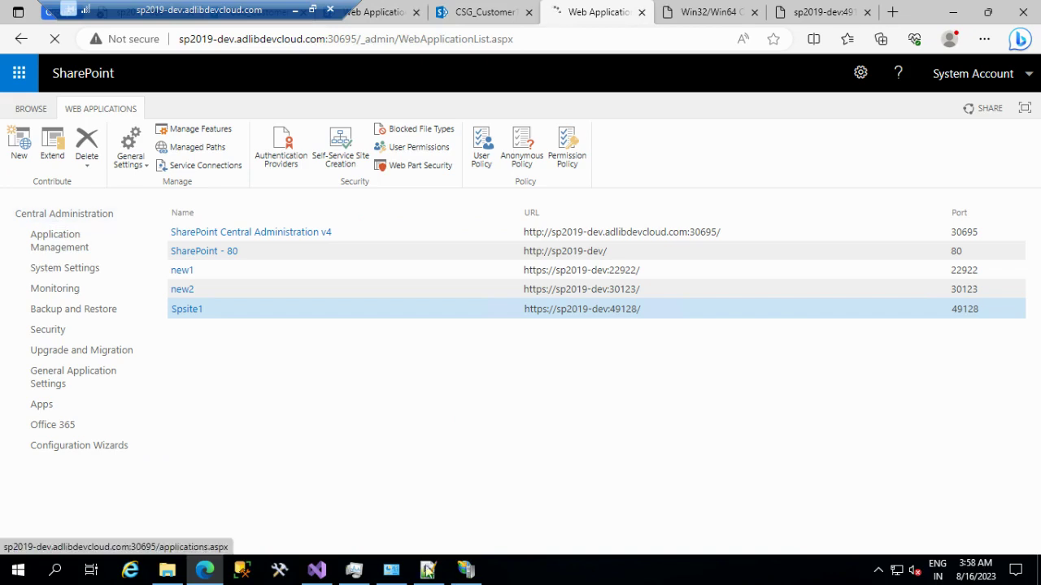
# Switch to Notepad++ and review the Sharepoint-onpremise outline in the new 4 note, from CentralAdminApp through WebApplication1 to site11.
pyautogui.click(428, 569)
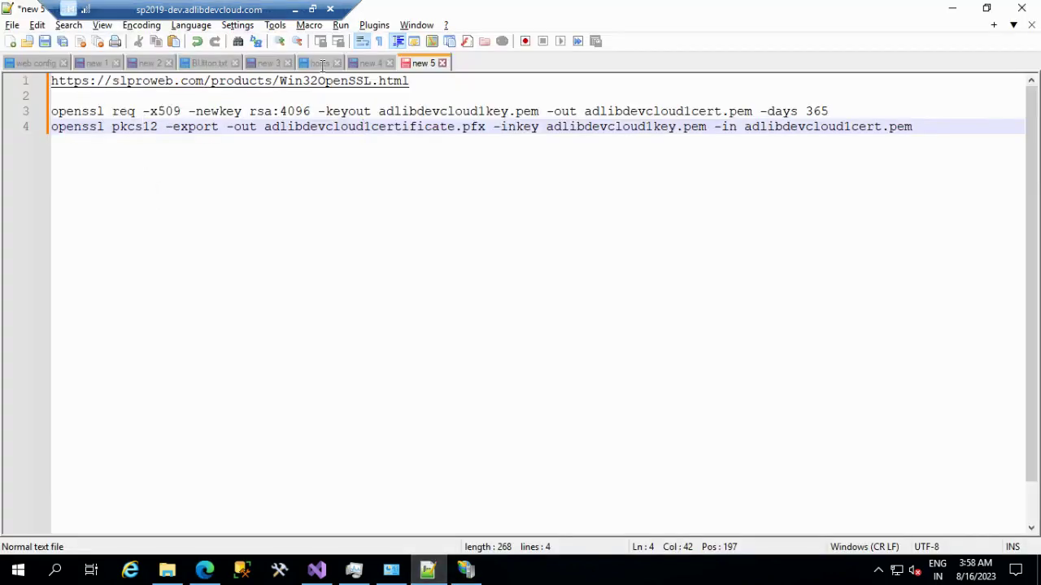
pyautogui.click(372, 62)
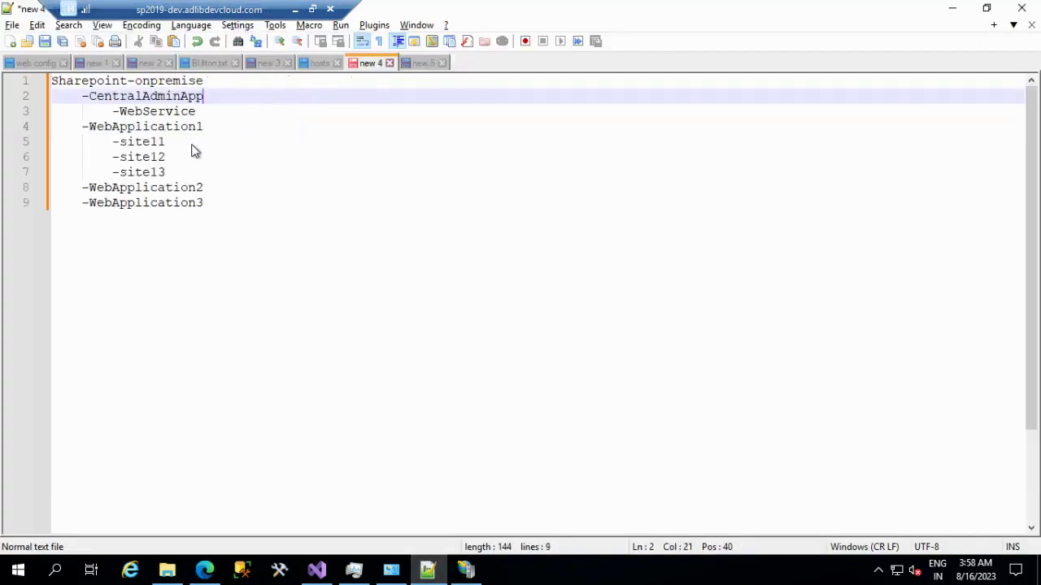
pyautogui.doubleClick(96, 126)
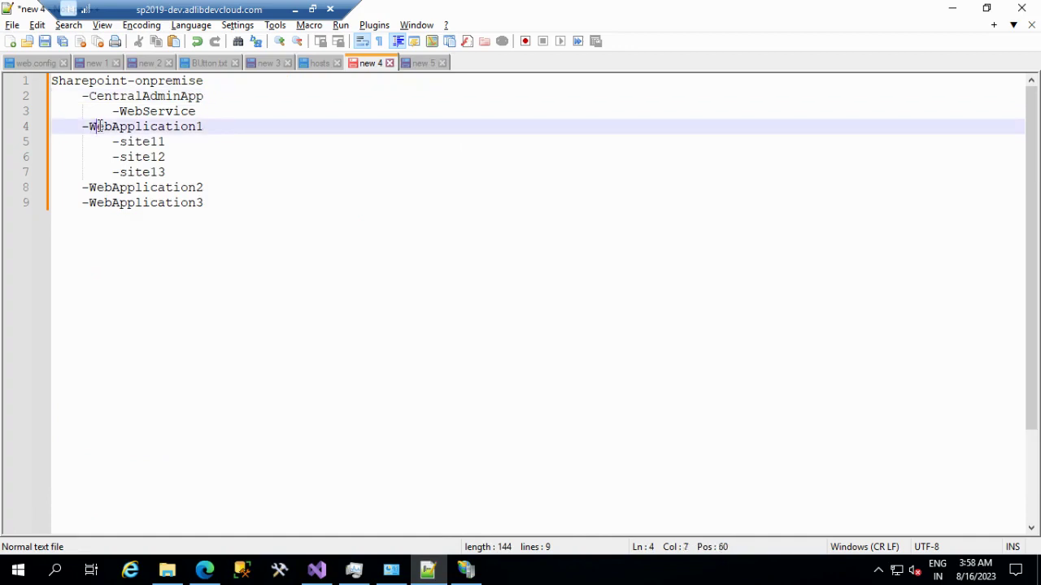
pyautogui.click(65, 82)
pyautogui.click(81, 96)
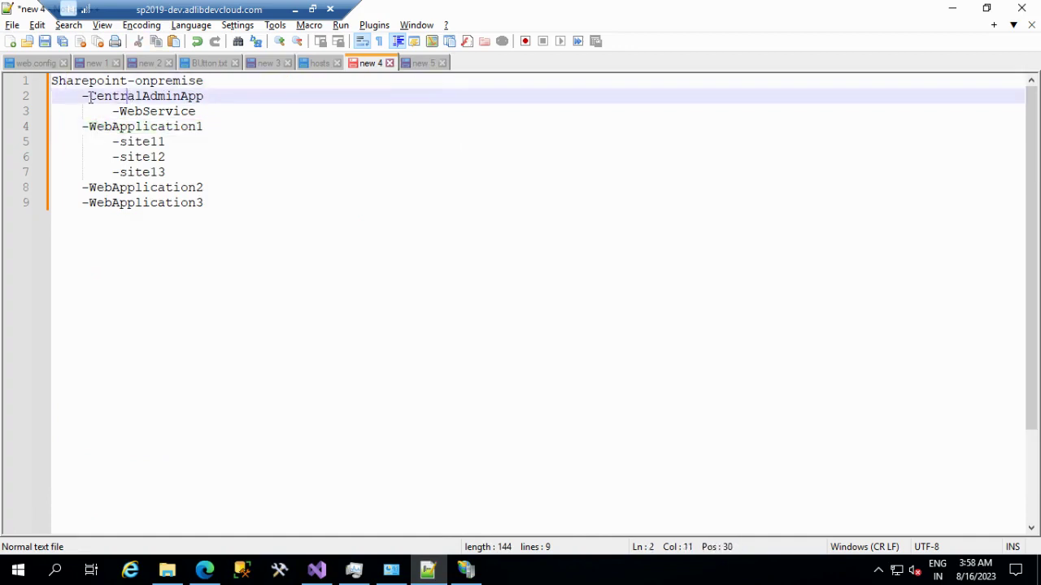
pyautogui.moveTo(81, 95); pyautogui.dragTo(121, 126)
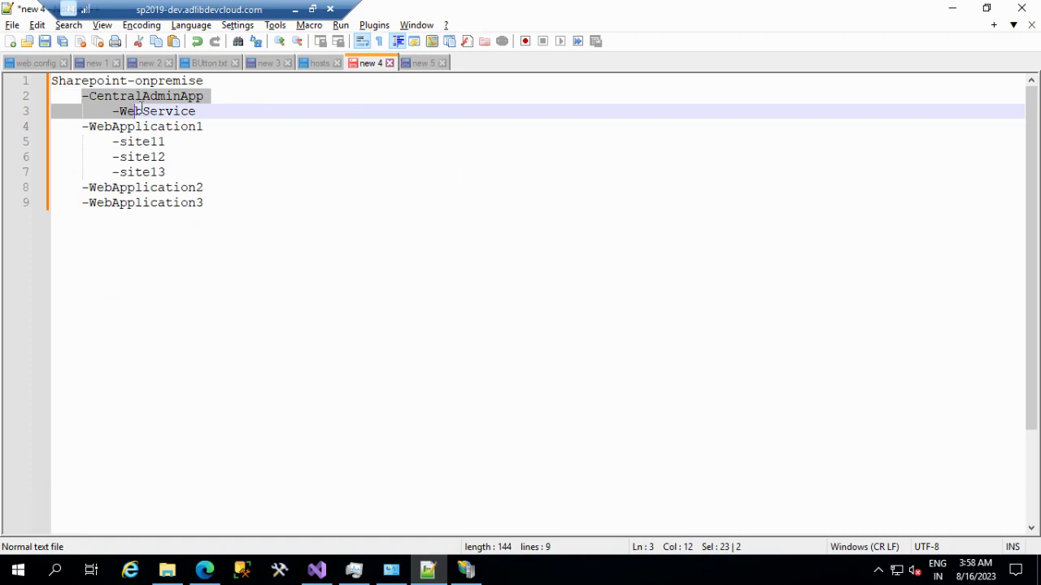
pyautogui.doubleClick(201, 127)
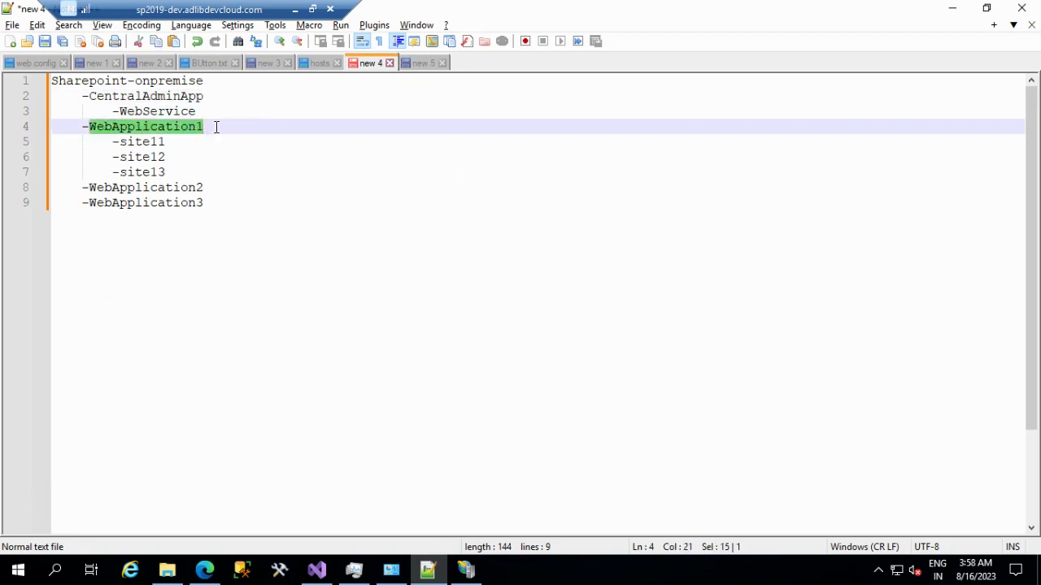
pyautogui.click(216, 127)
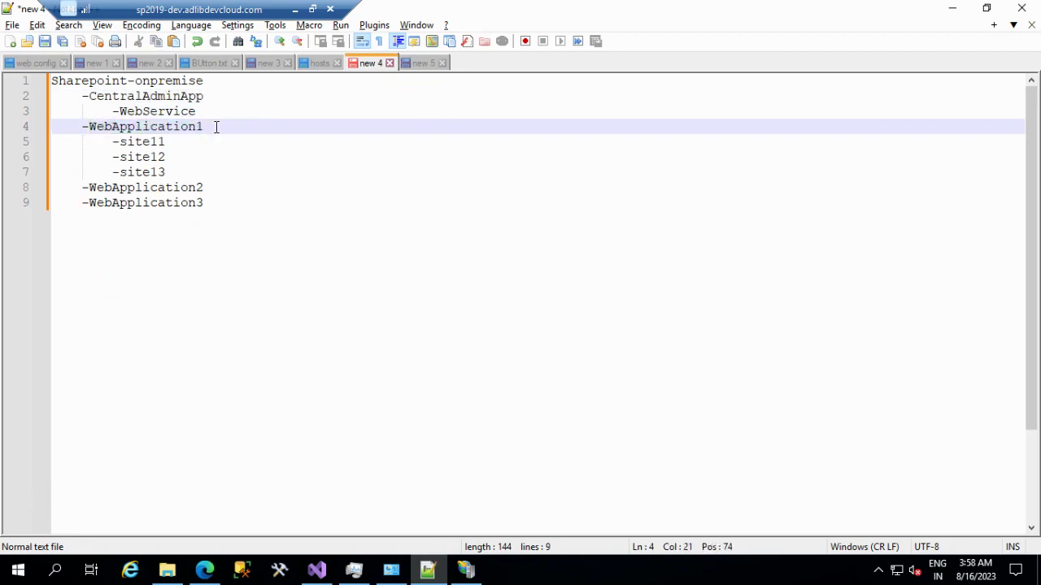
pyautogui.doubleClick(137, 141)
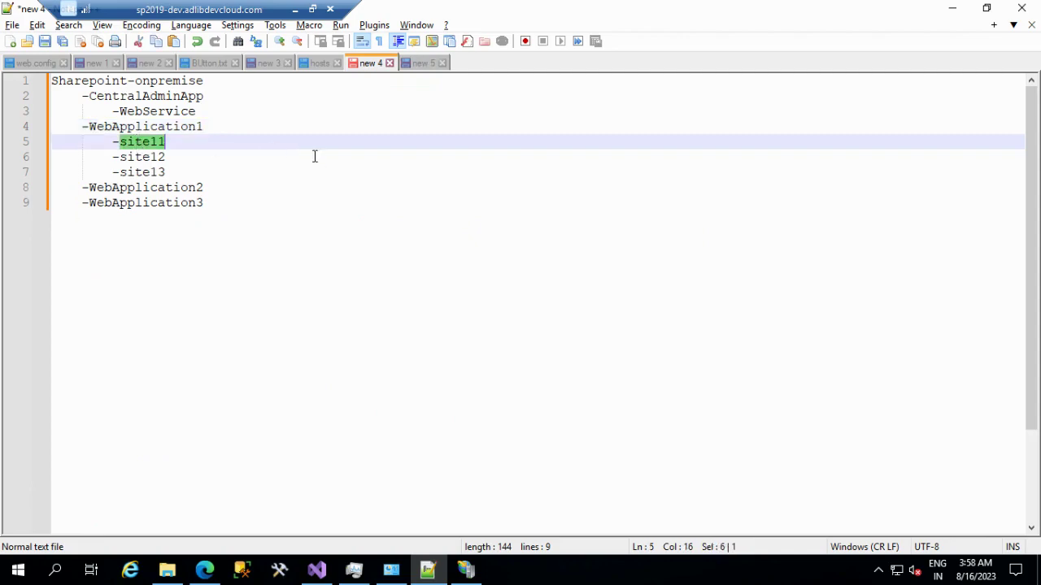
# Switch to the Edge browser and open the general settings of the Spsite1 web application in Central Administration.
pyautogui.hotkey('alt', 'Tab')
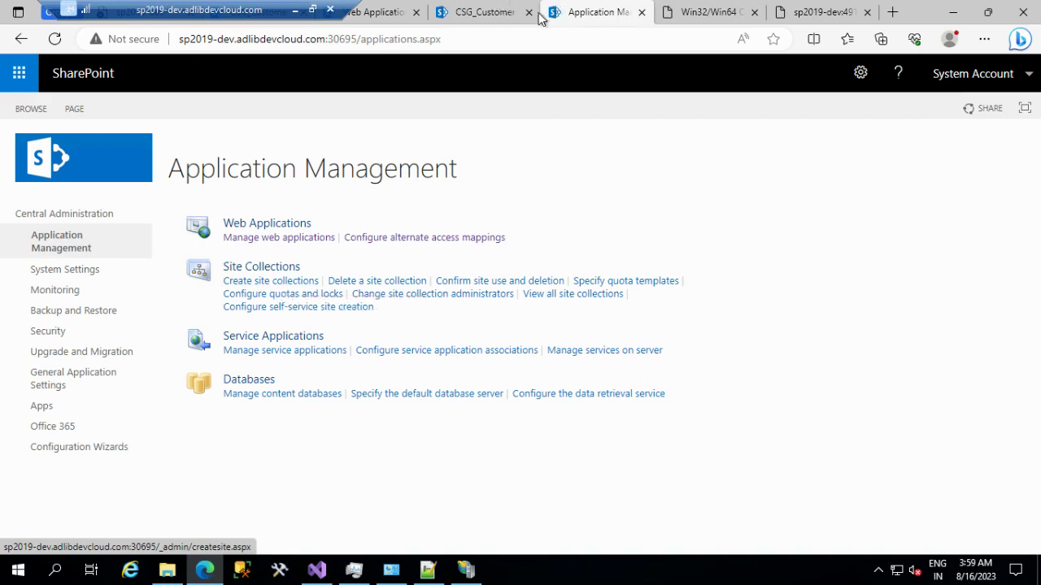
pyautogui.click(274, 240)
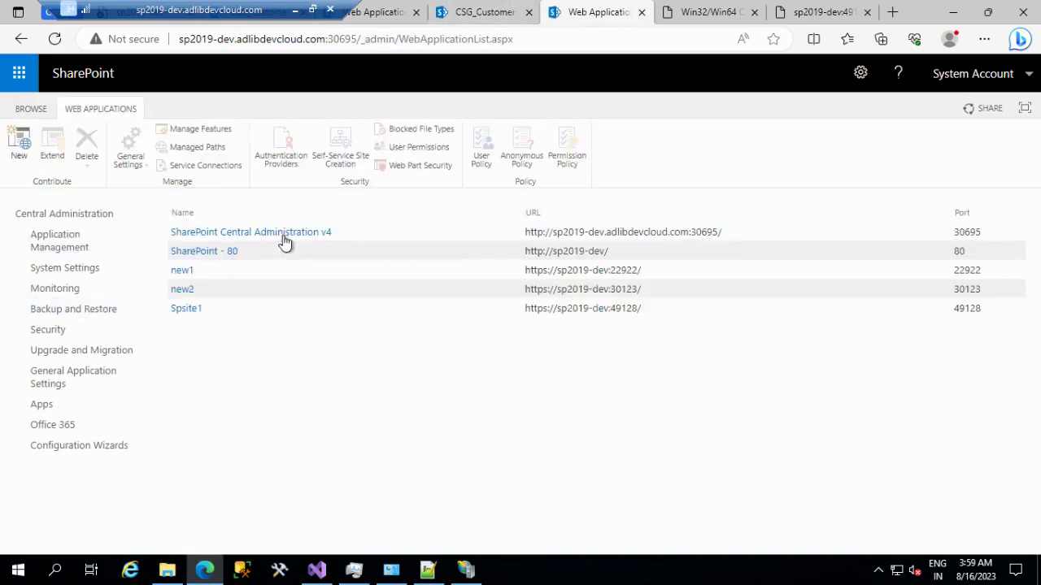
pyautogui.click(195, 315)
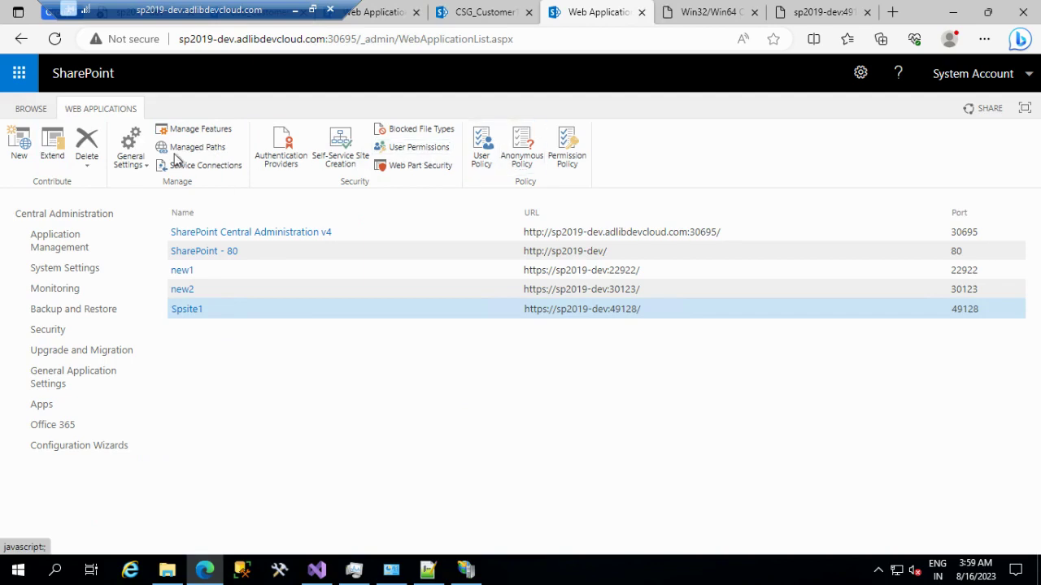
pyautogui.click(138, 163)
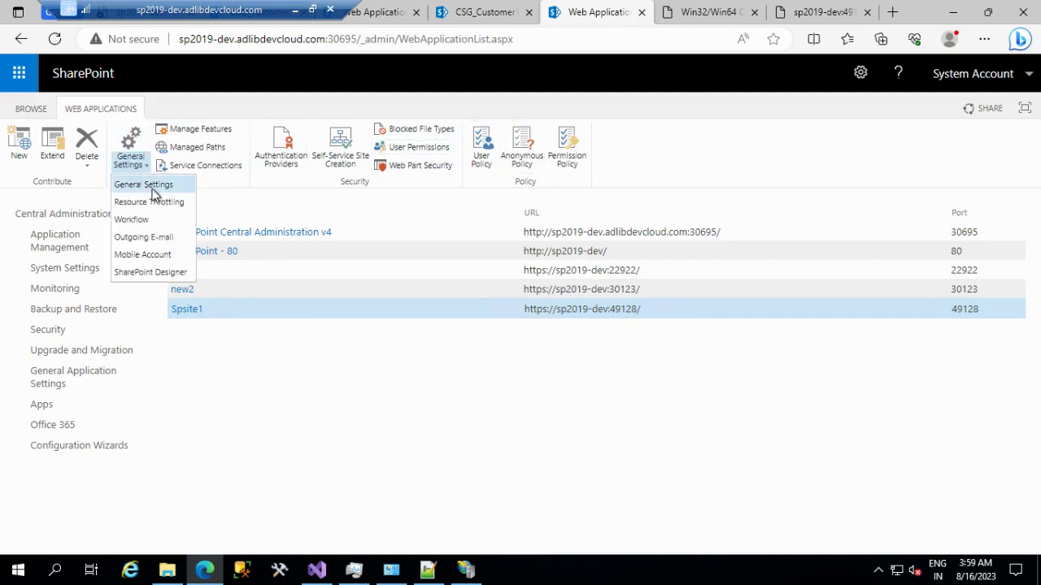
pyautogui.click(152, 187)
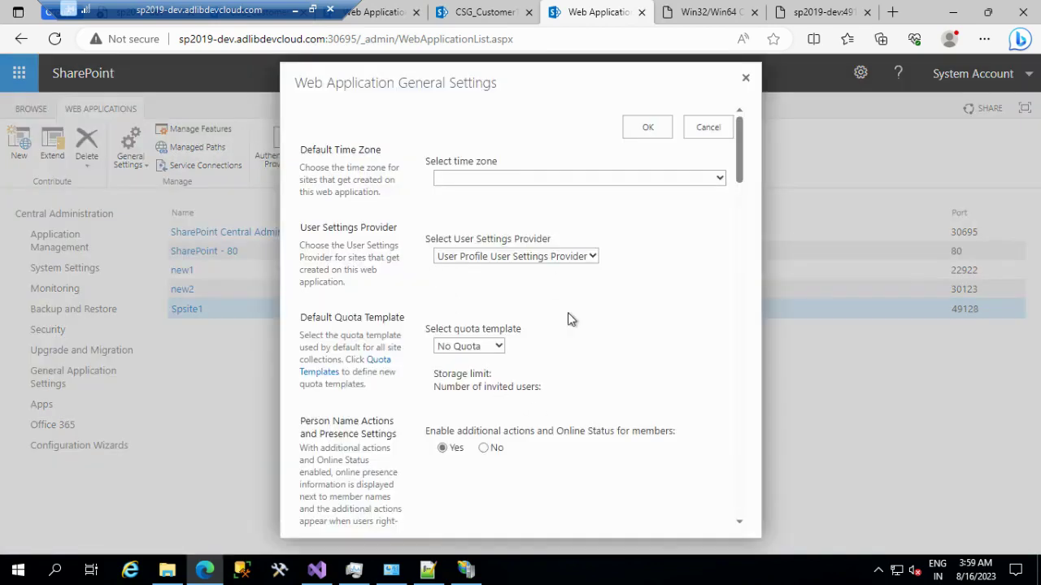
# Examine Spsite1's general settings, from the default time zone and quota template to the maximum upload size and usage cookie.
pyautogui.scroll(-4, 592, 340)
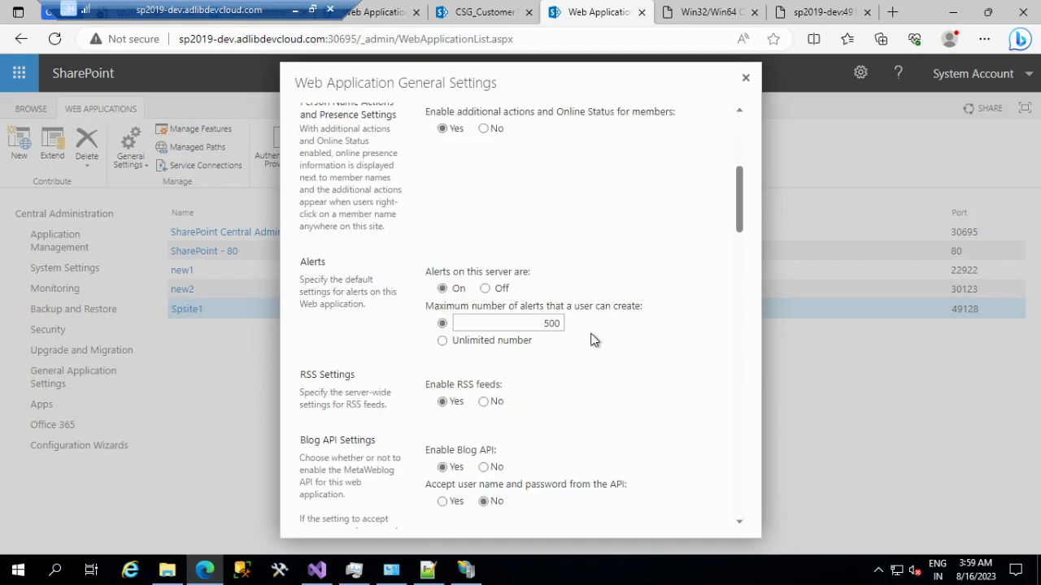
pyautogui.scroll(-4, 592, 339)
pyautogui.scroll(-4, 592, 340)
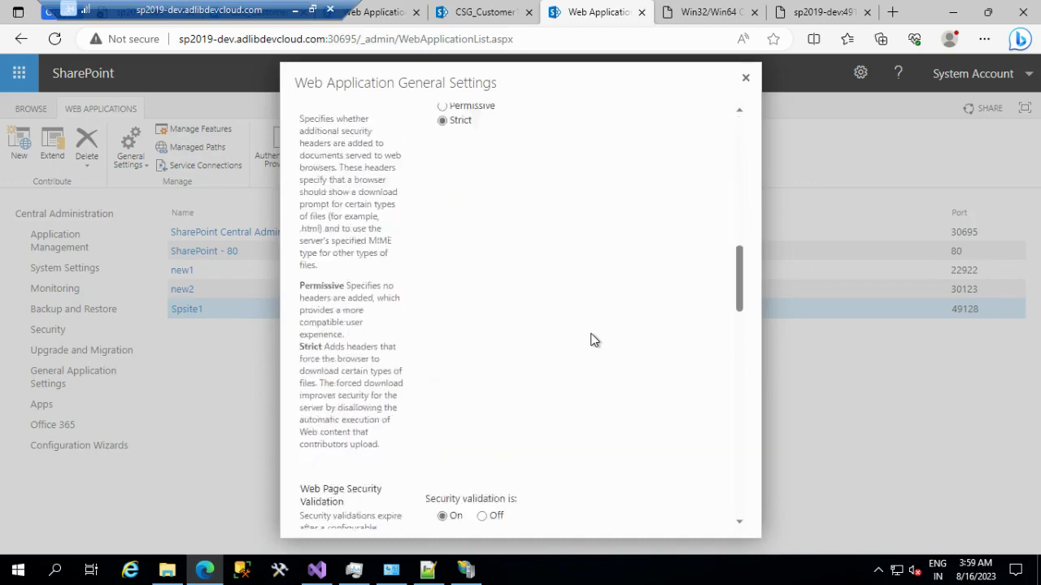
pyautogui.scroll(-4, 591, 340)
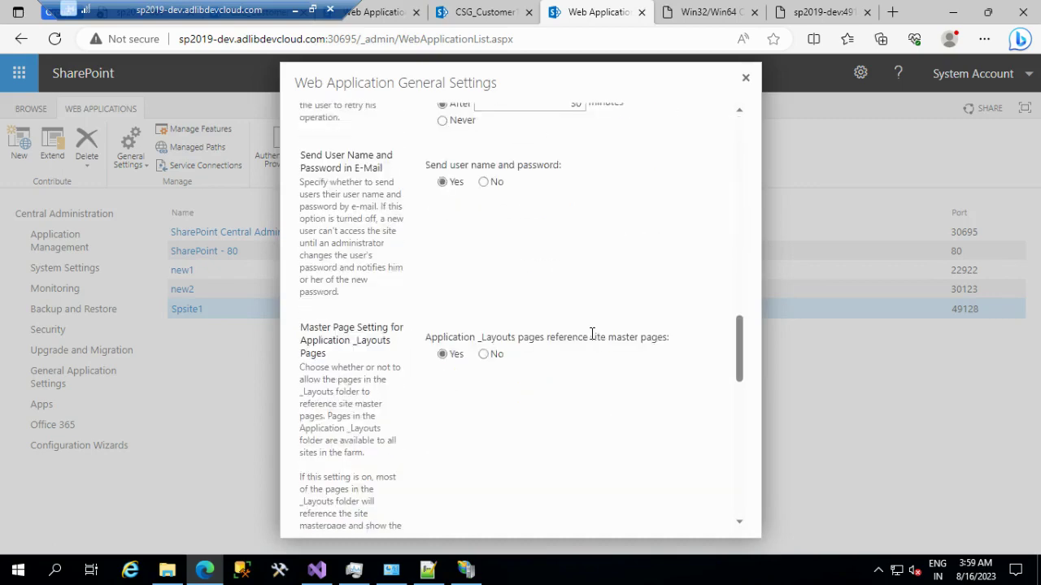
pyautogui.scroll(-6, 592, 338)
pyautogui.scroll(-4, 546, 389)
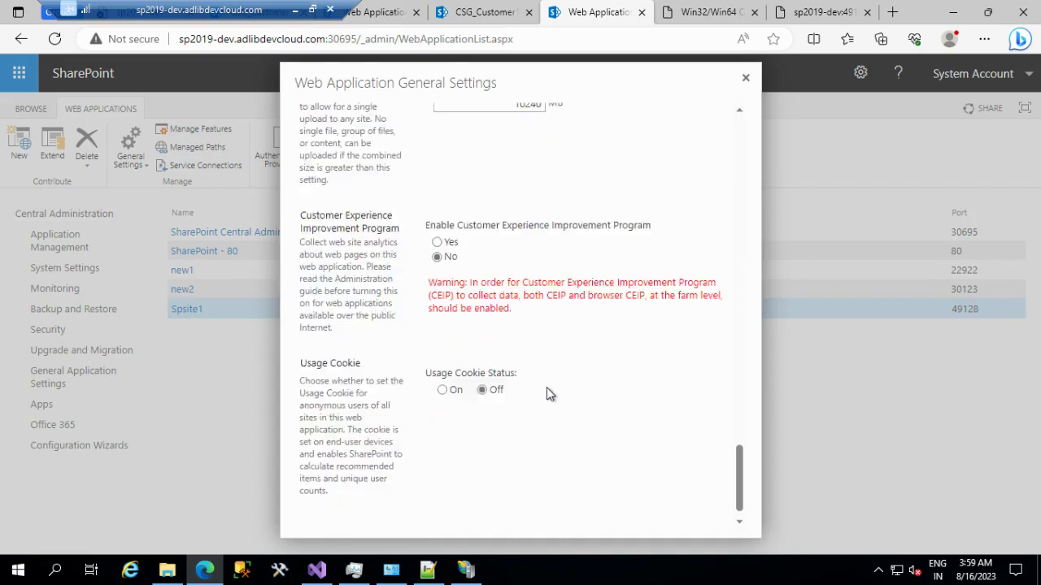
pyautogui.scroll(8, 546, 388)
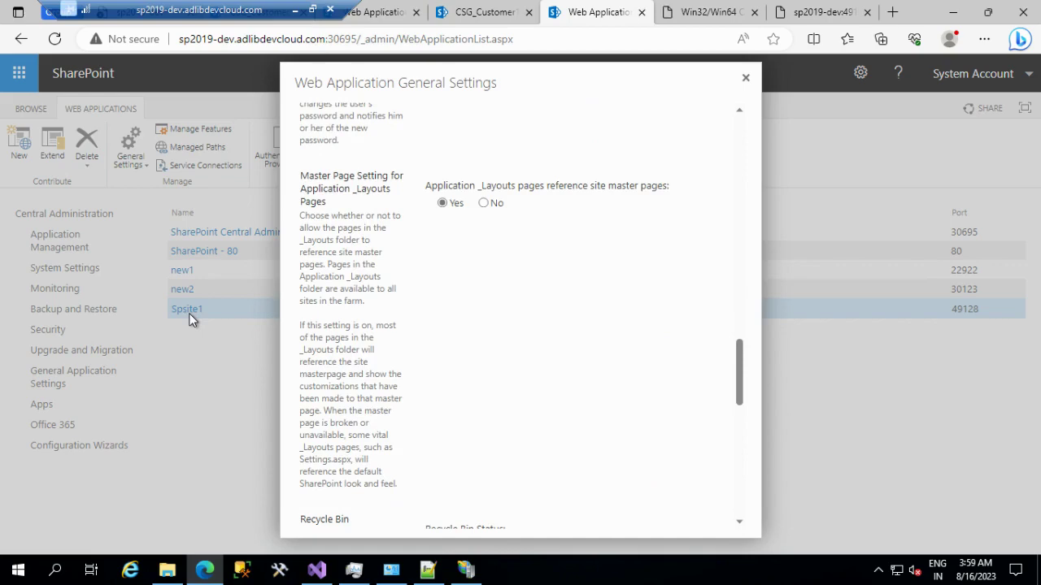
pyautogui.scroll(-6, 590, 371)
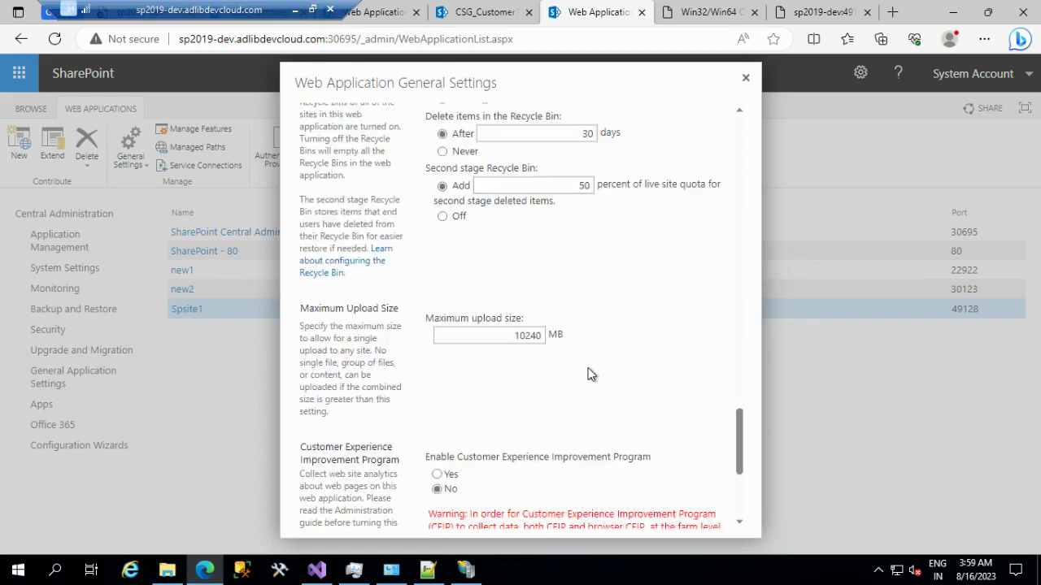
pyautogui.scroll(-3, 591, 374)
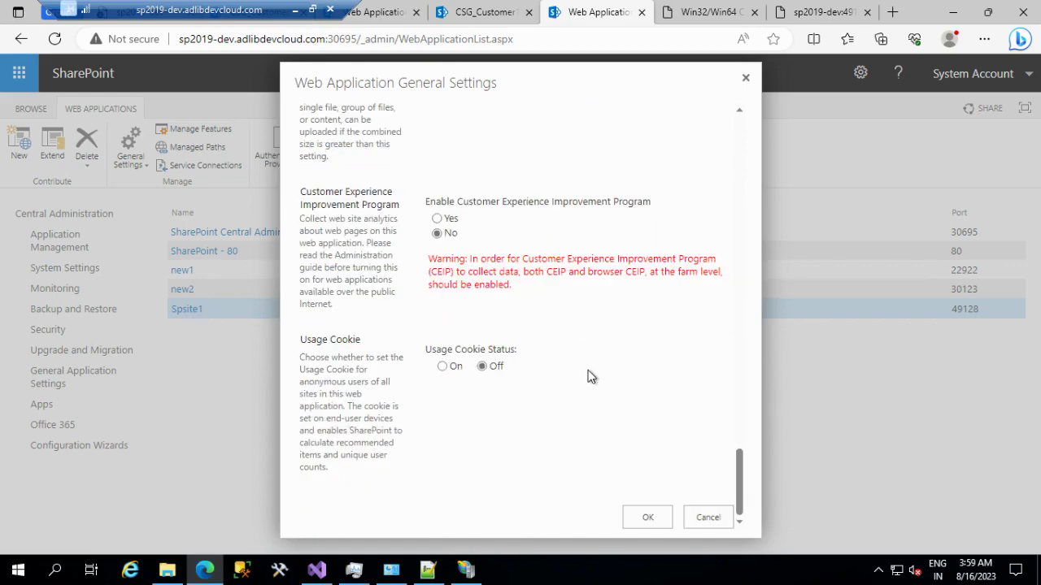
pyautogui.scroll(15, 590, 375)
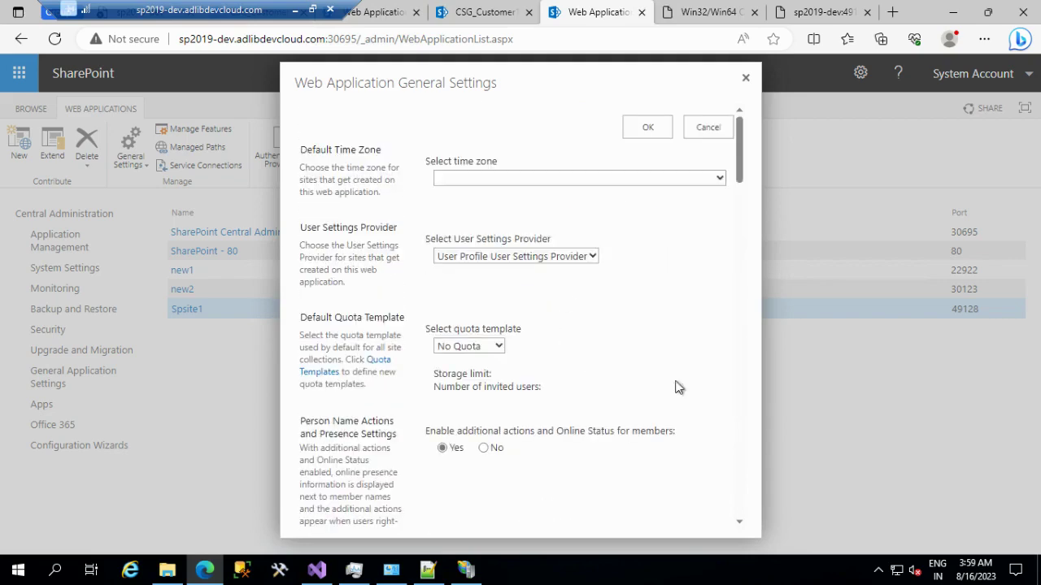
pyautogui.scroll(-1, 676, 385)
pyautogui.scroll(1, 665, 213)
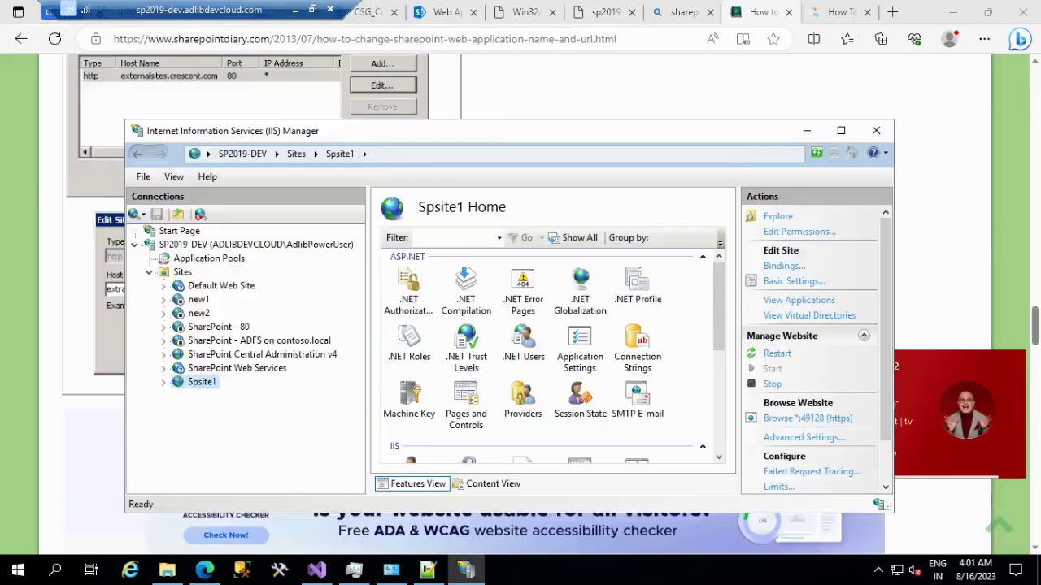
pyautogui.rightClick(190, 384)
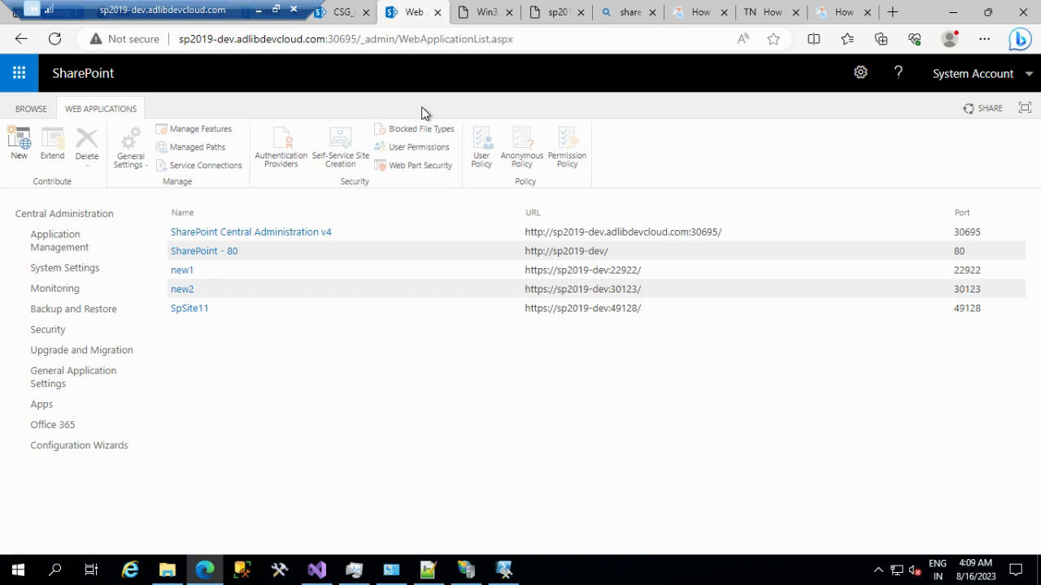
# Switch to Notepad++ and change the name matched by the rename script in sharepoints.txt to "Spsite11".
pyautogui.click(430, 574)
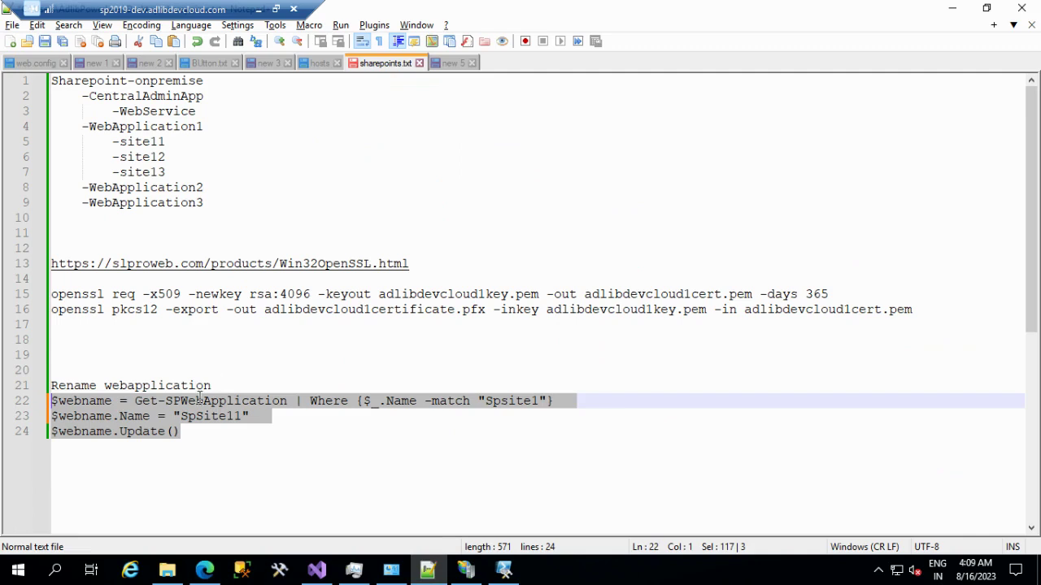
pyautogui.press('Up')
pyautogui.press('Up')
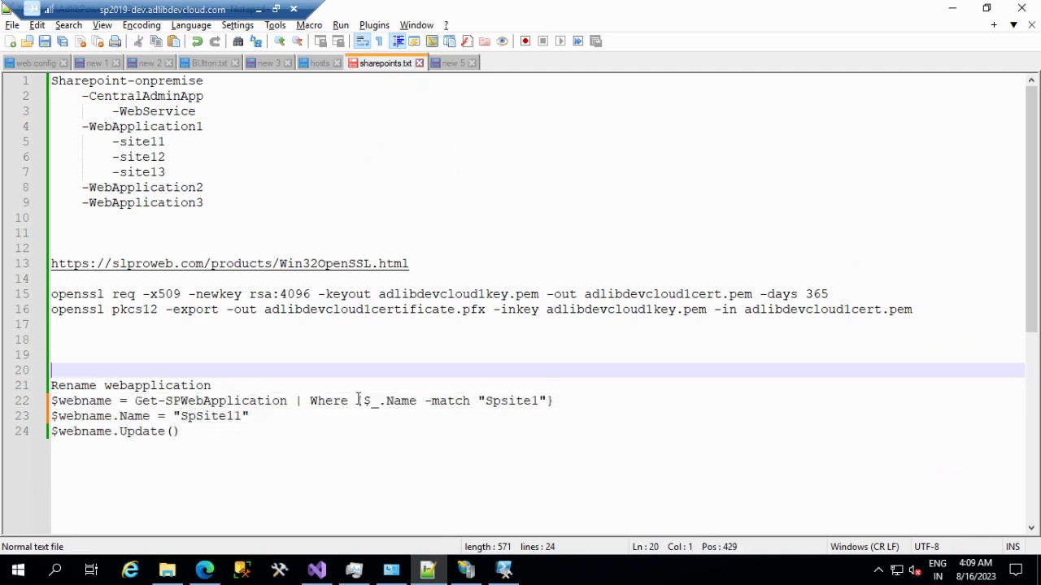
pyautogui.moveTo(579, 400); pyautogui.dragTo(116, 416)
pyautogui.click(537, 401)
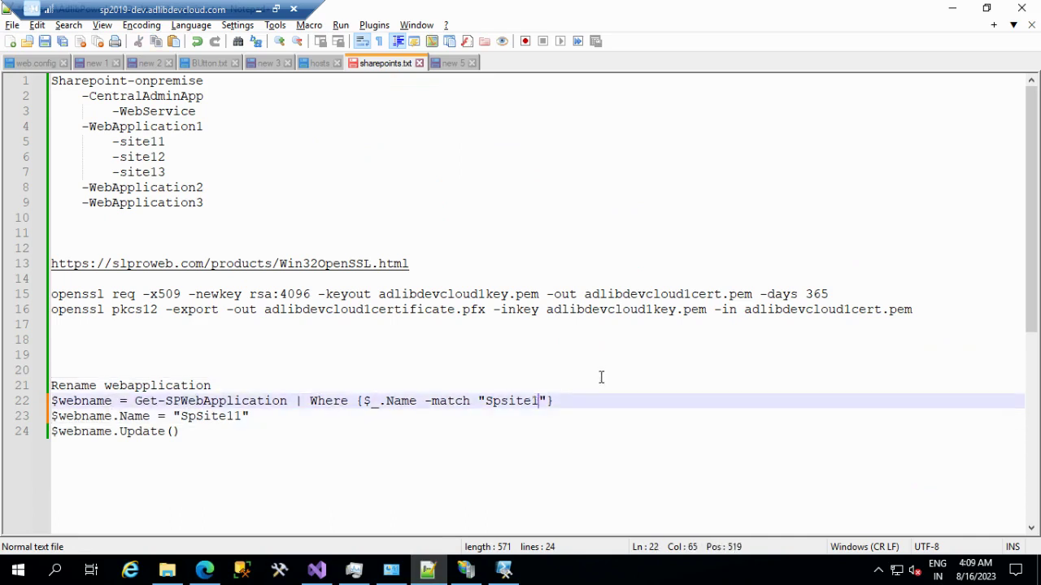
pyautogui.write('1')
# Set the script's new web application name to "SpWebApplication1" and end the "Rename webapplication" heading with a colon.
pyautogui.click(197, 416)
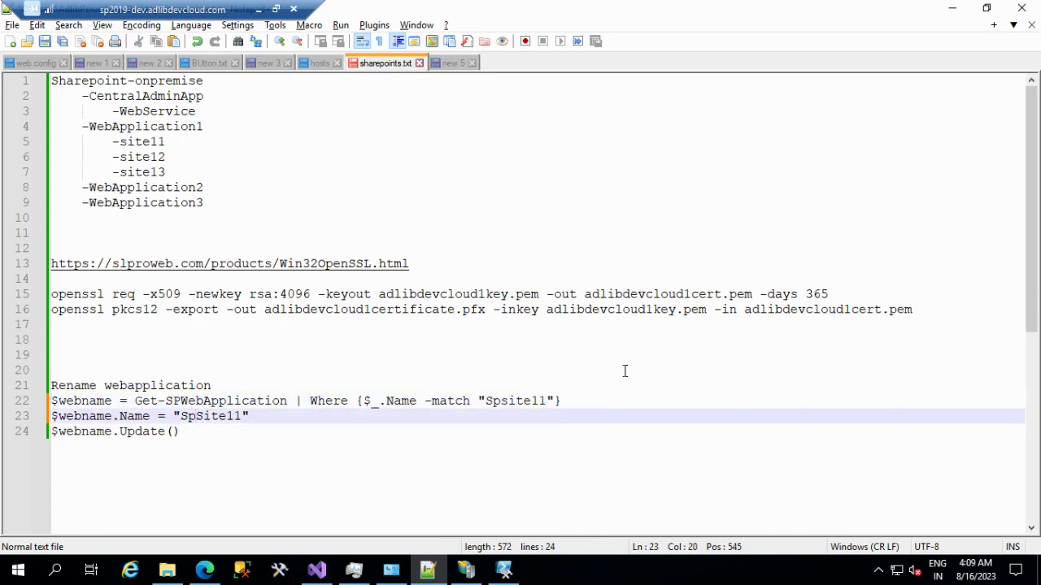
pyautogui.hotkey('ctrl', 'shift', 'Right')
pyautogui.write('WebApplication1')
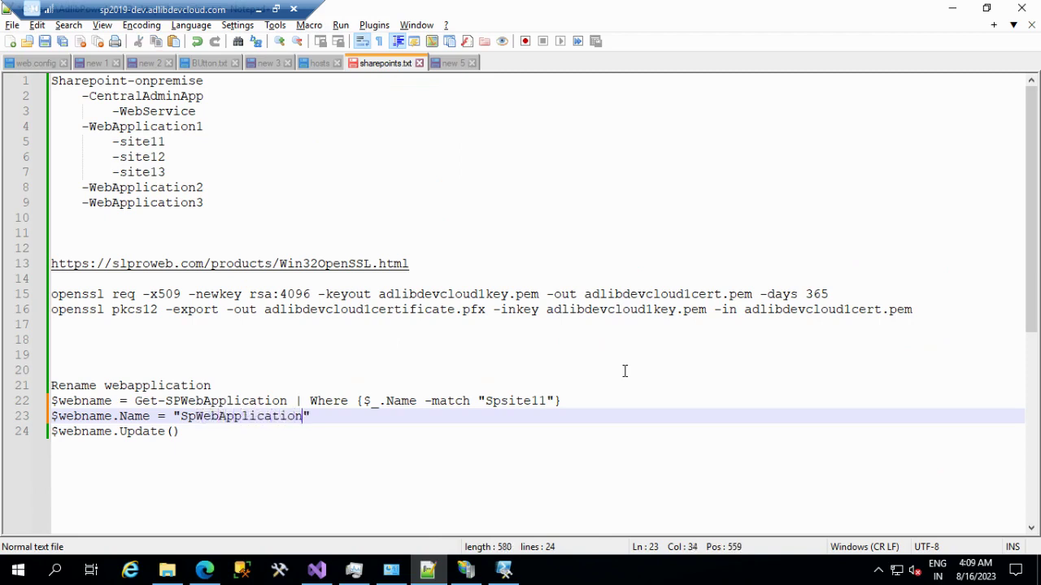
pyautogui.click(215, 386)
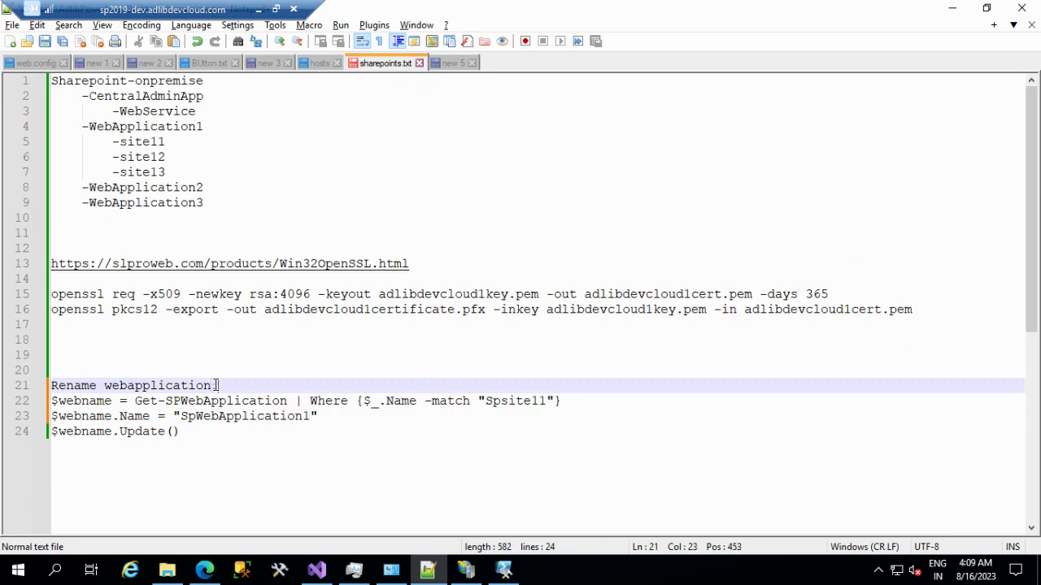
# Check the SpSite11 entry in Central Administration's web application list and copy Get-SPWebApplication from the Notepad++ rename script.
pyautogui.hotkey('alt', 'Tab')
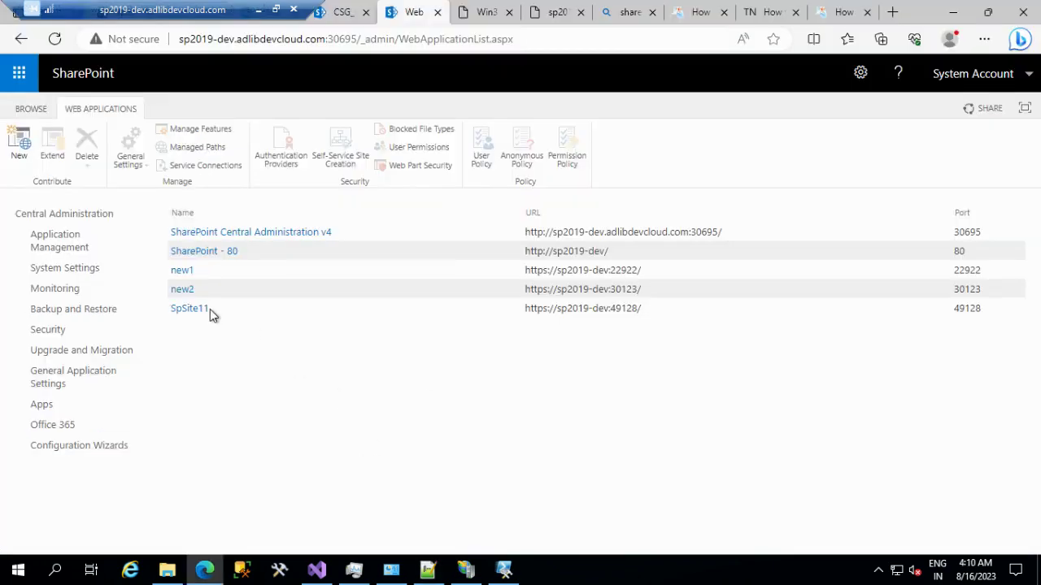
pyautogui.hotkey('alt', 'Tab')
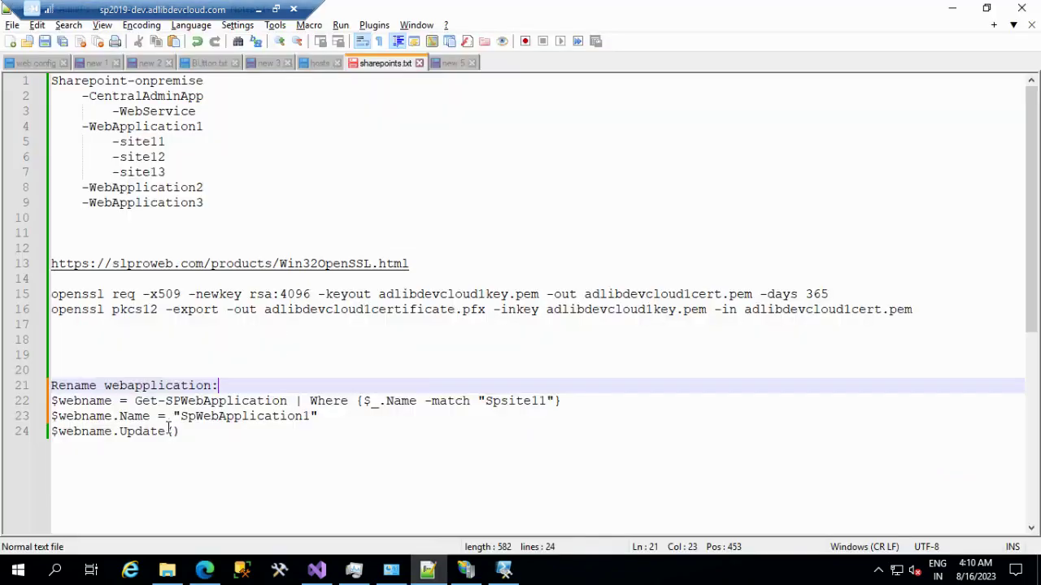
pyautogui.click(179, 431)
pyautogui.hotkey('shift', 'Left')
pyautogui.hotkey('shift', 'Left')
pyautogui.hotkey('shift', 'Left')
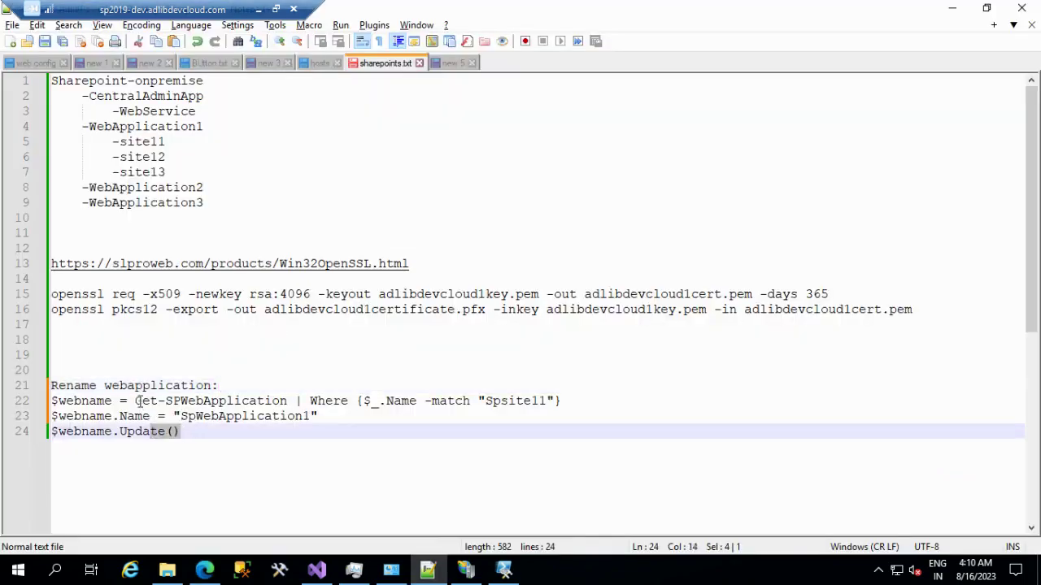
pyautogui.click(517, 401)
pyautogui.moveTo(135, 400); pyautogui.dragTo(288, 400)
pyautogui.hotkey('ctrl', 'c')
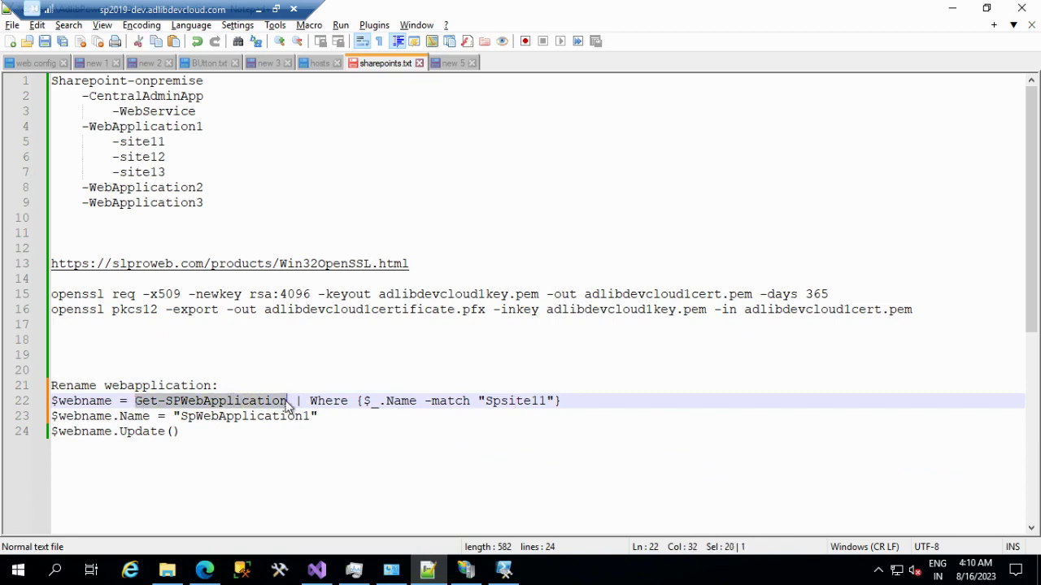
# Switch to the SharePoint 2019 Management Shell, try to clear it with clr, and push the old output out of view with empty prompts.
pyautogui.hotkey('alt', 'Tab')
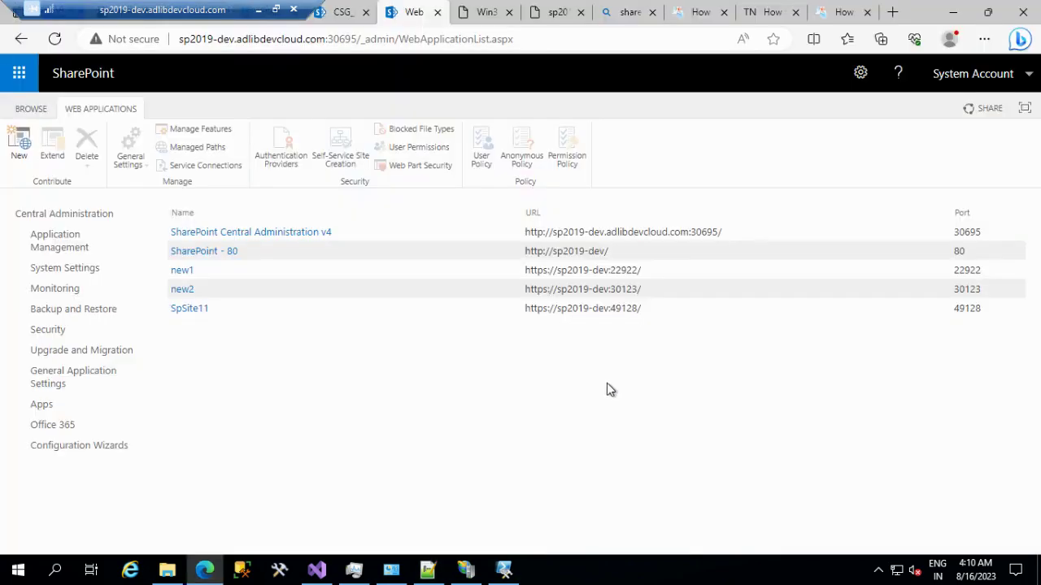
pyautogui.hotkey('alt', 'Tab')
pyautogui.hotkey('alt', 'Tab')
pyautogui.write('cl')
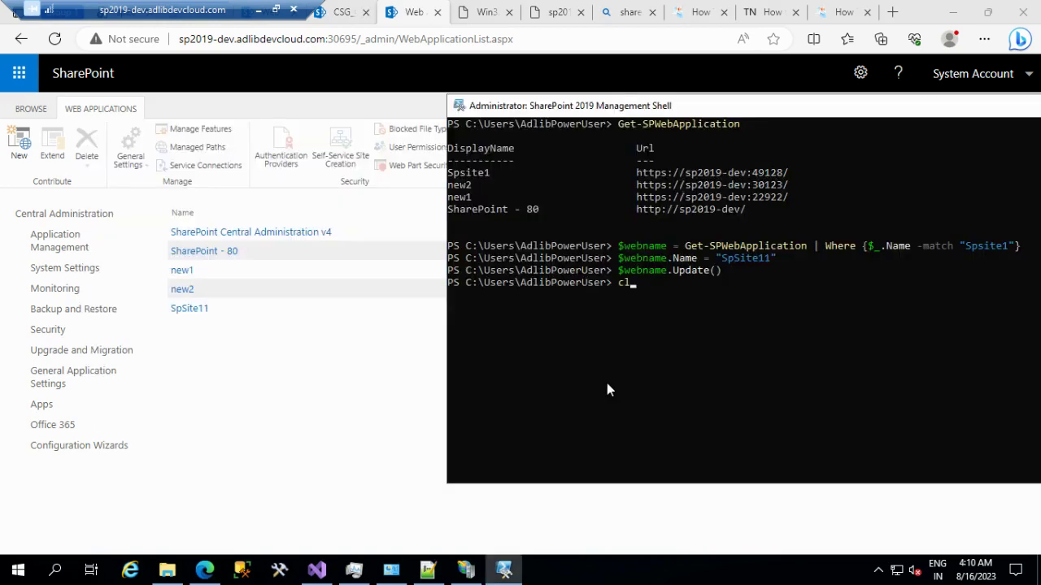
pyautogui.write('r')
pyautogui.press('Return')
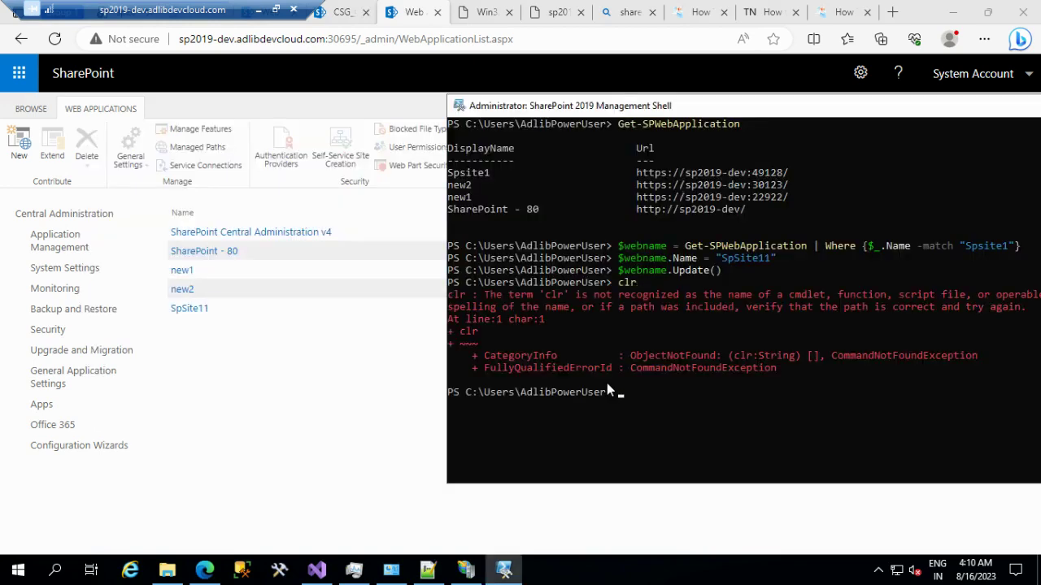
pyautogui.press('Return')
pyautogui.press('Return')
pyautogui.press('Return')
pyautogui.press('Return')
pyautogui.press('Return')
pyautogui.press('Return')
pyautogui.press('Return')
pyautogui.press('Return')
pyautogui.press('Return')
pyautogui.press('Return')
pyautogui.press('Return')
pyautogui.press('Return')
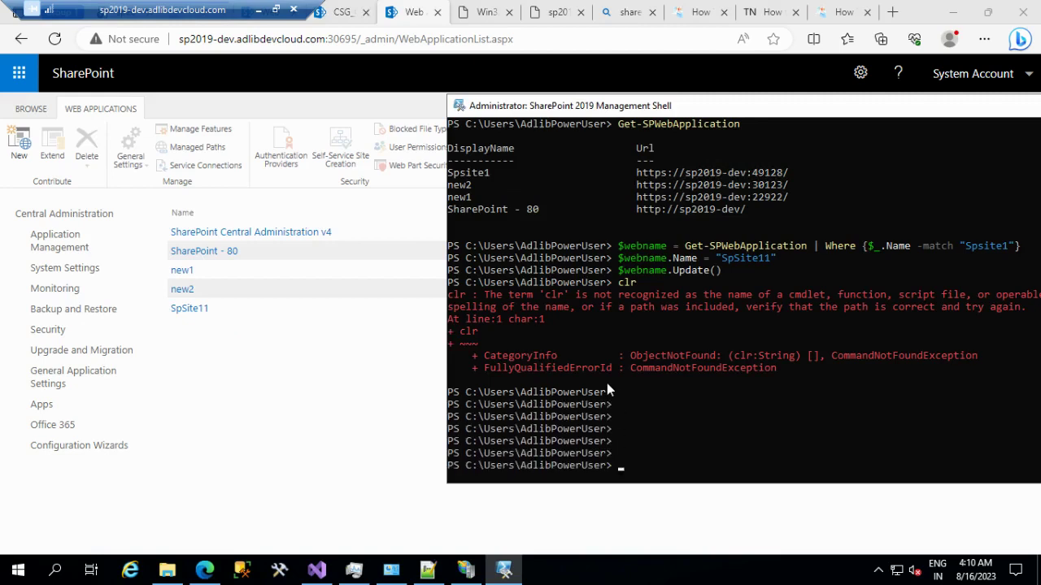
pyautogui.press('Return')
pyautogui.press('Return')
pyautogui.press('Return')
pyautogui.press('Return')
pyautogui.press('Return')
pyautogui.press('Return')
pyautogui.press('Return')
pyautogui.press('Return')
pyautogui.press('Return')
pyautogui.press('Return')
pyautogui.press('Return')
pyautogui.press('Return')
pyautogui.press('Return')
pyautogui.press('Return')
pyautogui.press('Return')
pyautogui.press('Return')
pyautogui.press('Return')
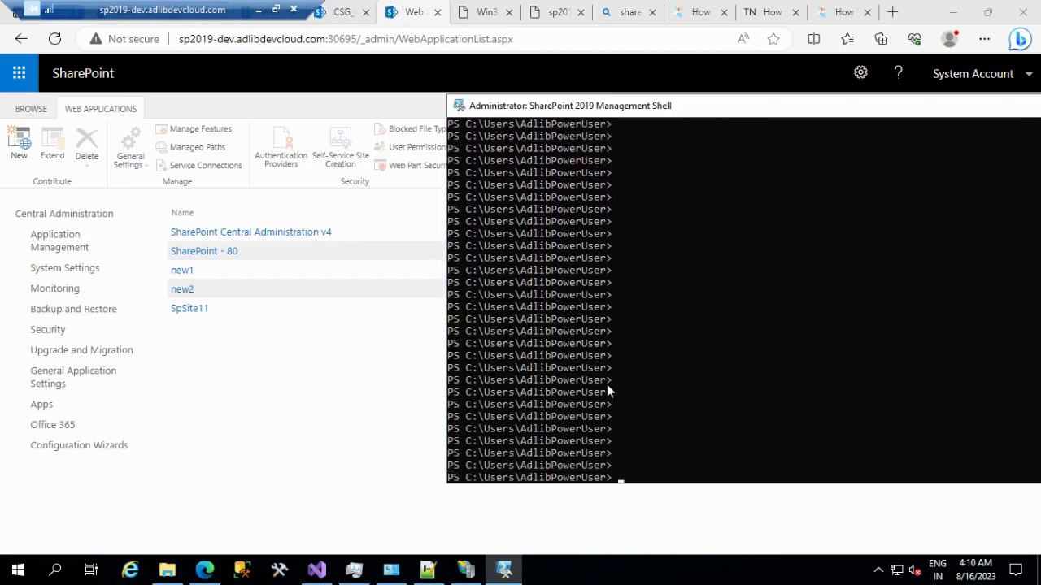
# Run the copied Get-SPWebApplication command and compare the SpSite11 display name with the match value in the Notepad++ rename script.
pyautogui.hotkey('ctrl', 'v')
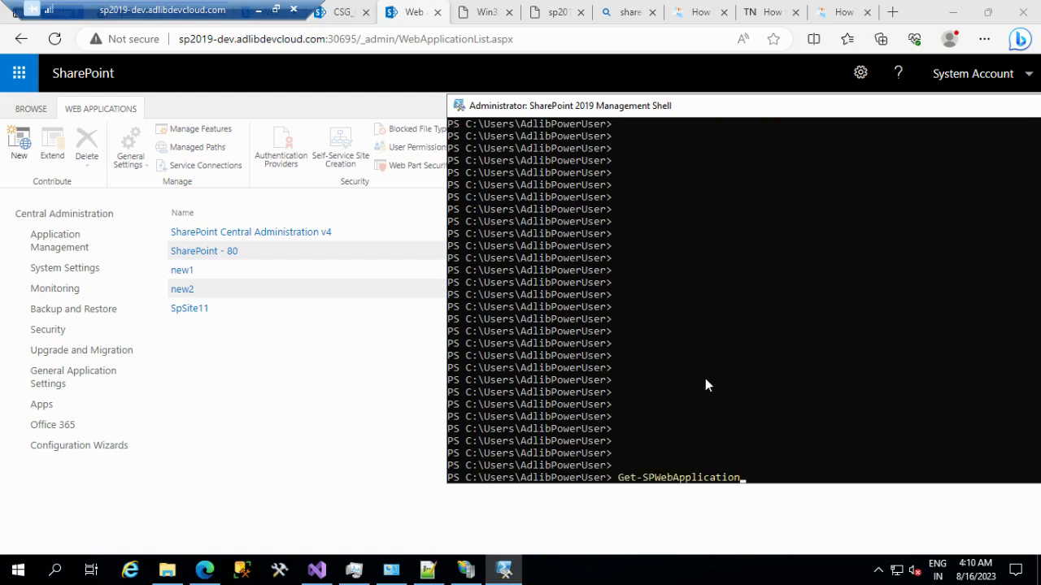
pyautogui.press('Return')
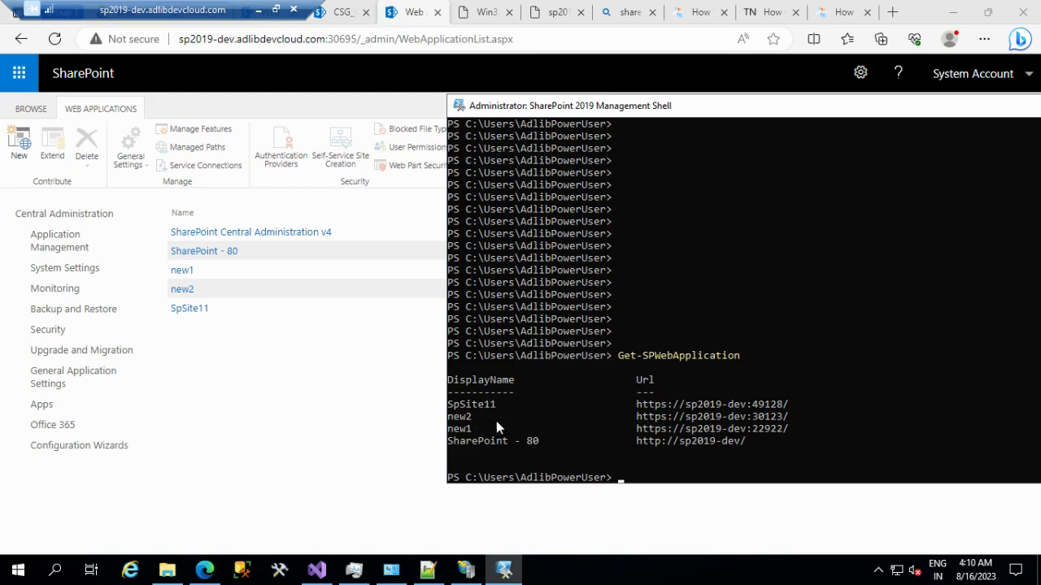
pyautogui.doubleClick(450, 407)
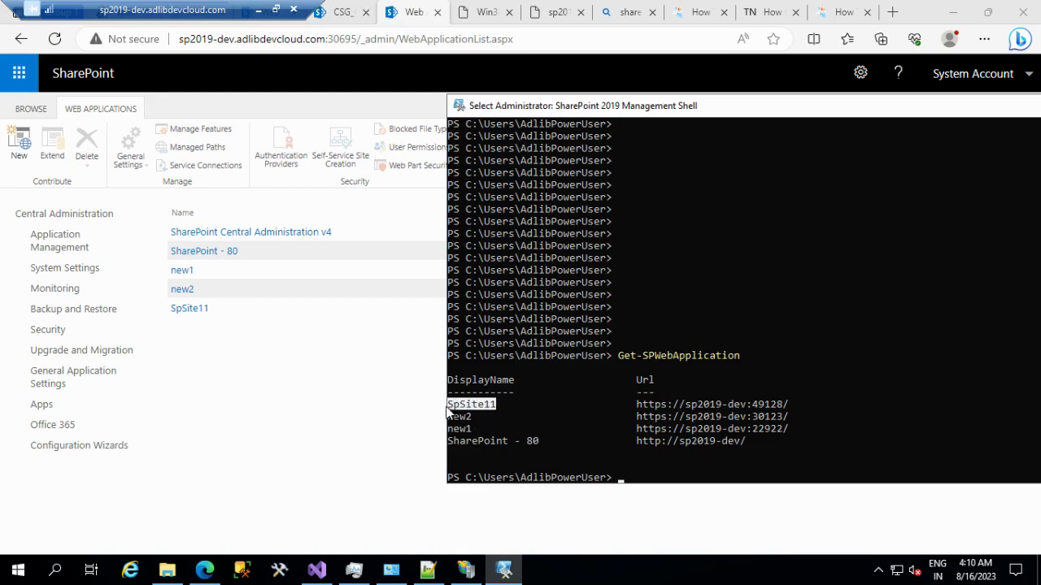
pyautogui.click(426, 573)
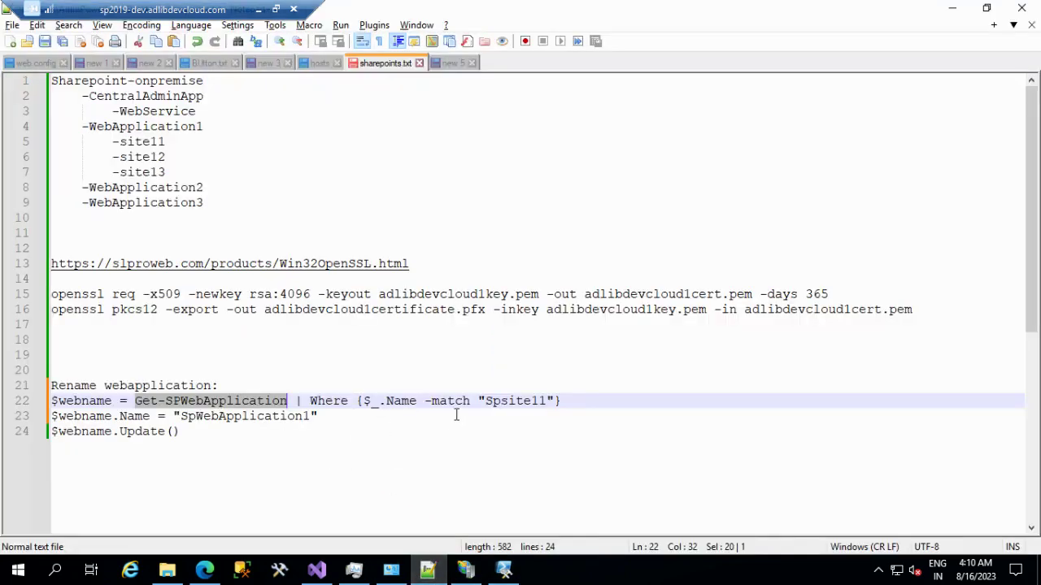
pyautogui.doubleClick(515, 401)
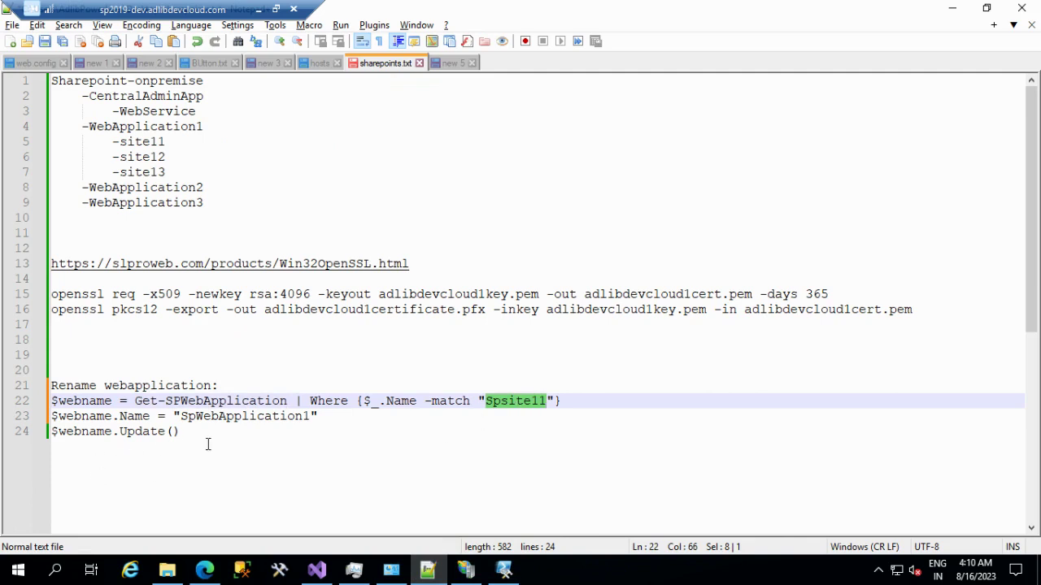
# Start another SharePoint 2019 Management Shell as administrator.
pyautogui.moveTo(176, 430); pyautogui.dragTo(30, 403)
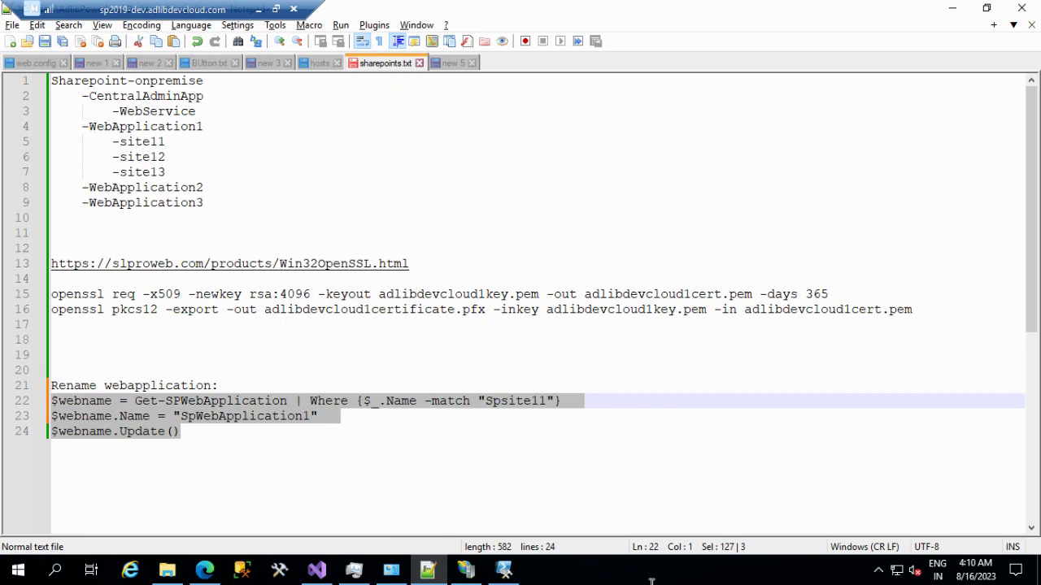
pyautogui.click(504, 574)
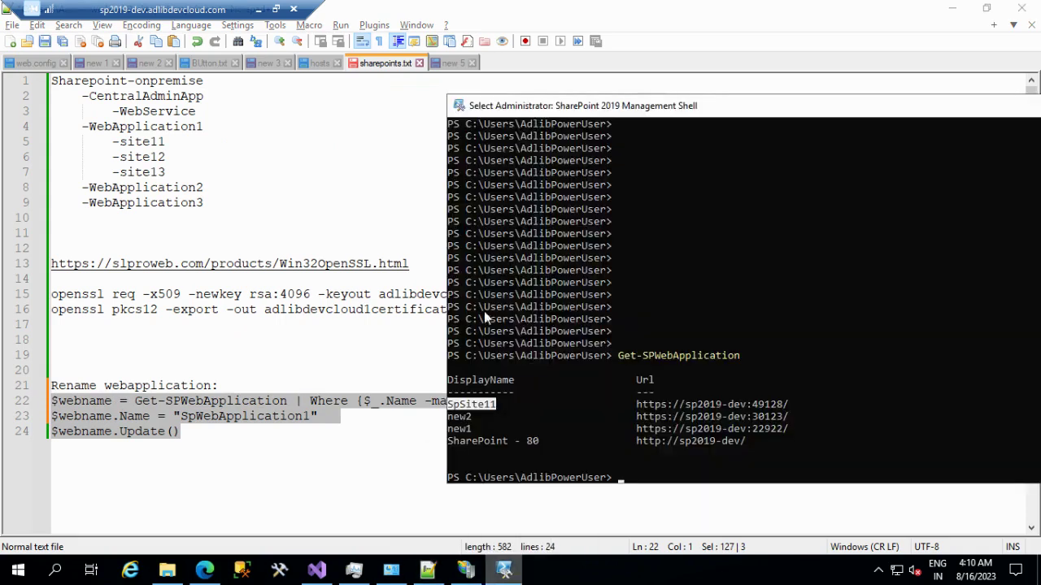
pyautogui.click(224, 338)
pyautogui.press('super')
pyautogui.write('sharepoint')
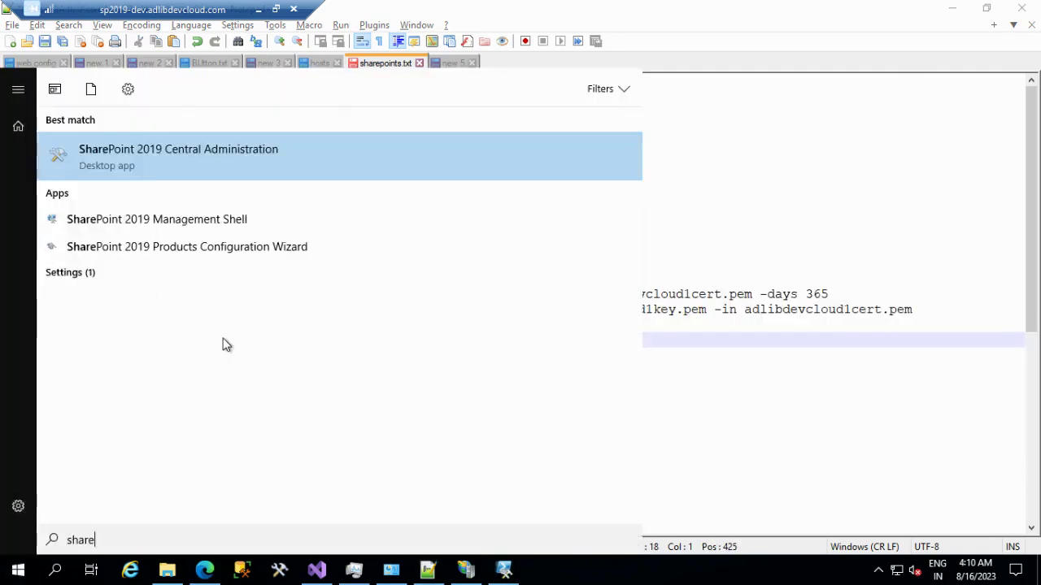
pyautogui.rightClick(178, 216)
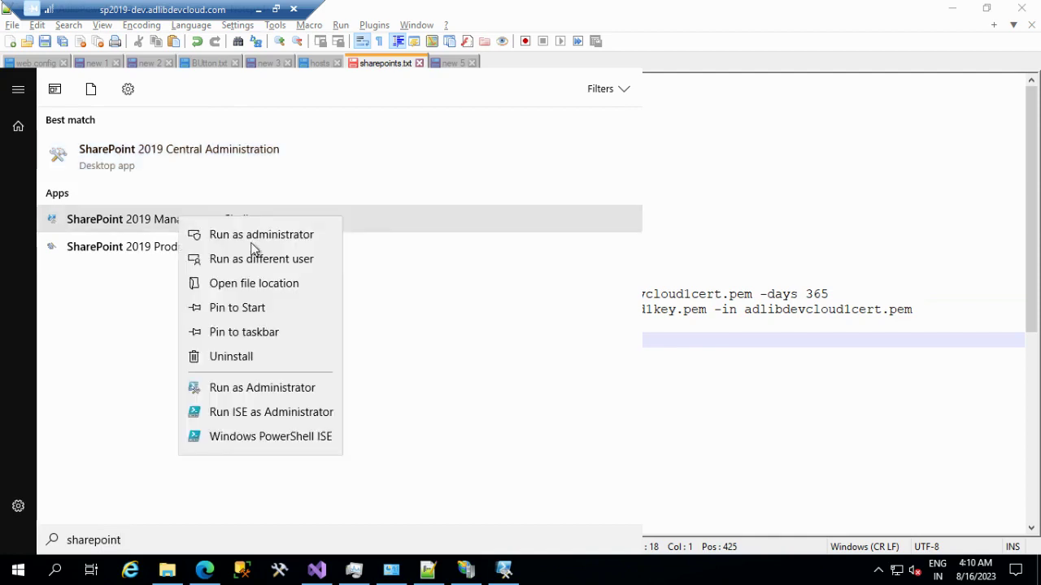
pyautogui.click(259, 235)
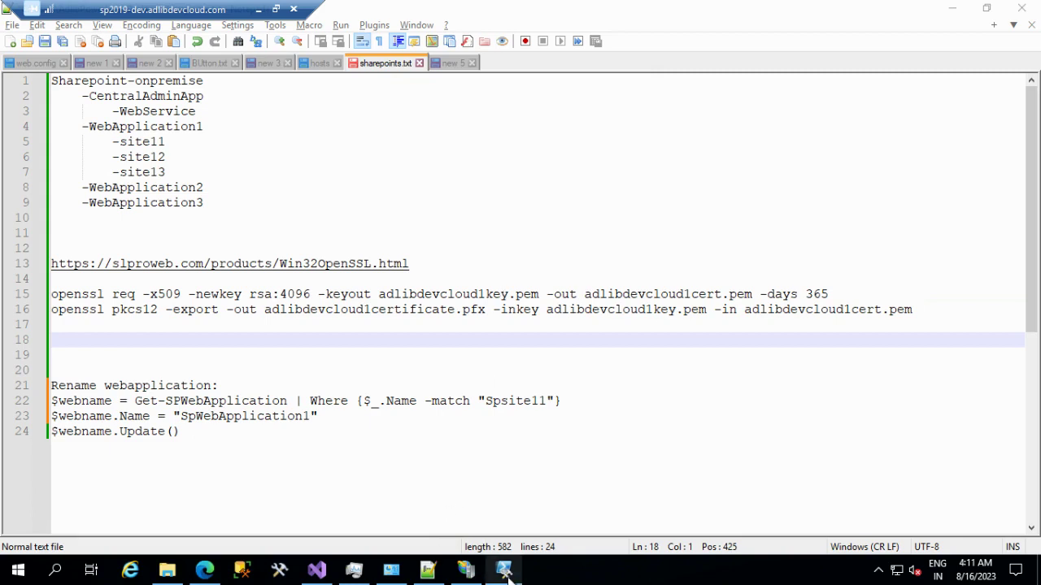
# Close the old Management Shell that holds the earlier output and move the new shell window clear of the rename script in Notepad++.
pyautogui.moveTo(505, 574)
pyautogui.moveTo(504, 571)
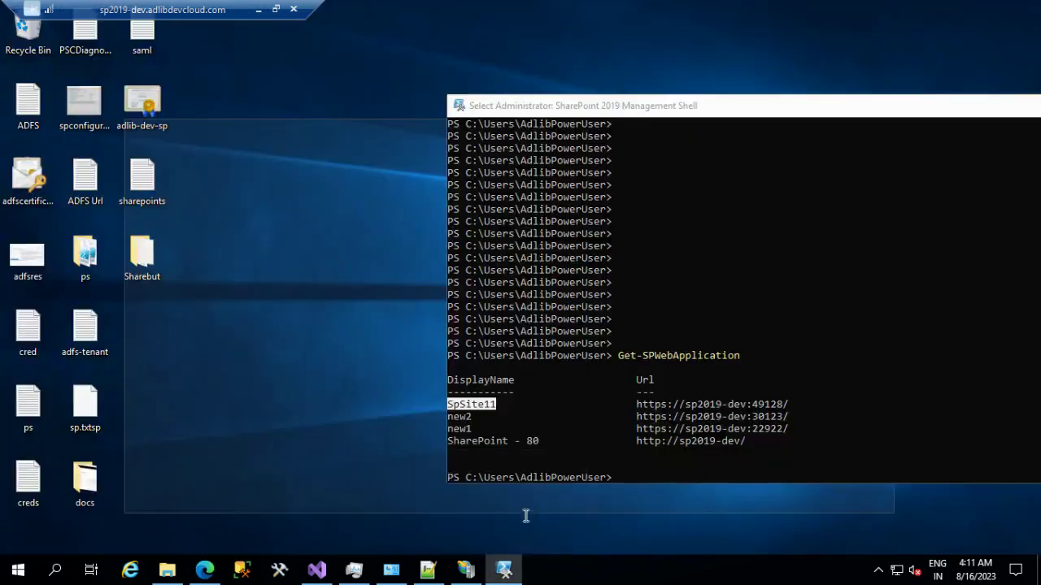
pyautogui.click(524, 516)
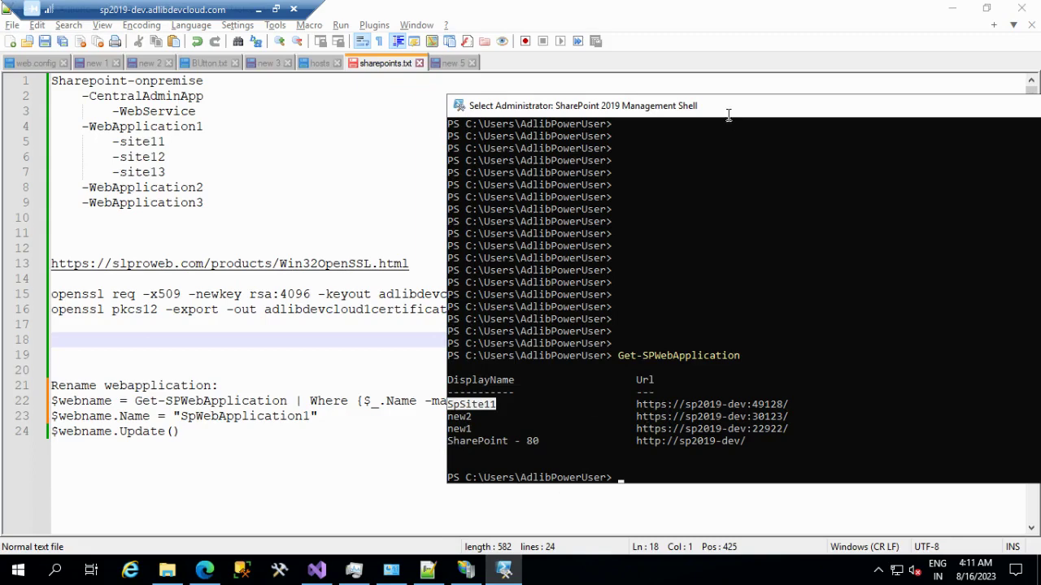
pyautogui.moveTo(672, 120); pyautogui.dragTo(441, 111)
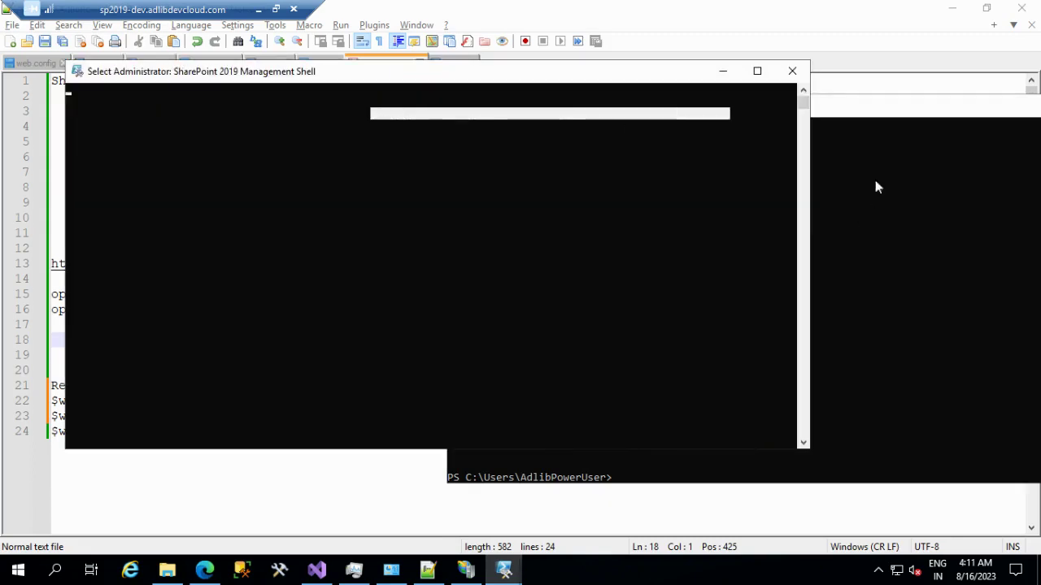
pyautogui.moveTo(908, 108); pyautogui.dragTo(655, 113)
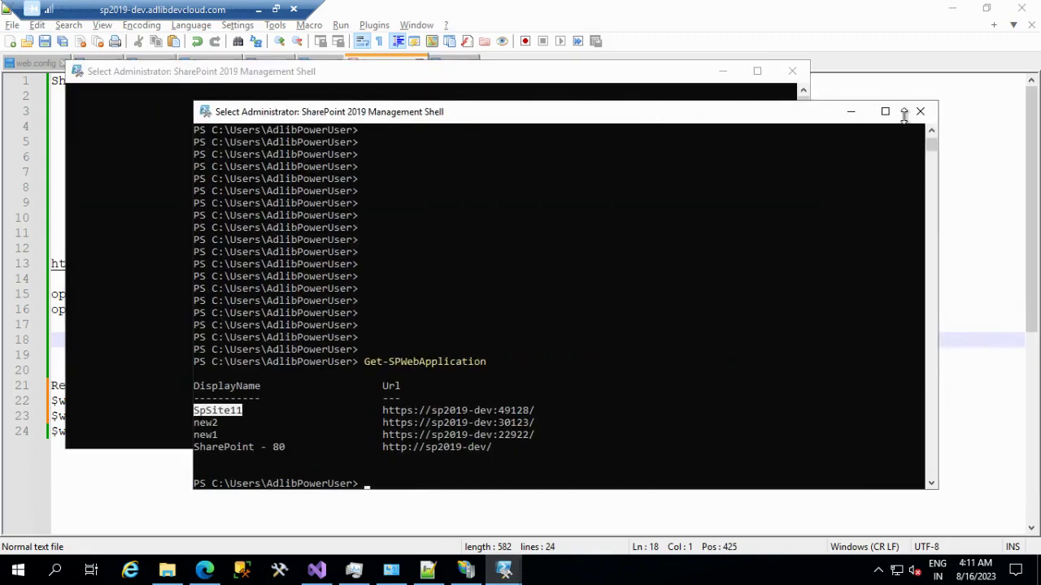
pyautogui.click(919, 115)
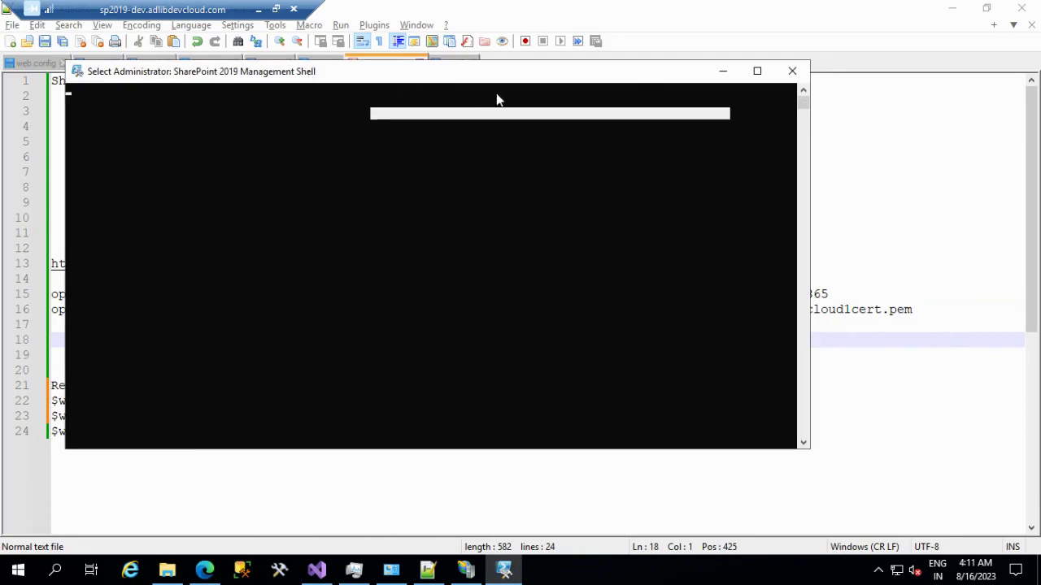
pyautogui.moveTo(366, 76); pyautogui.dragTo(658, 98)
pyautogui.click(477, 284)
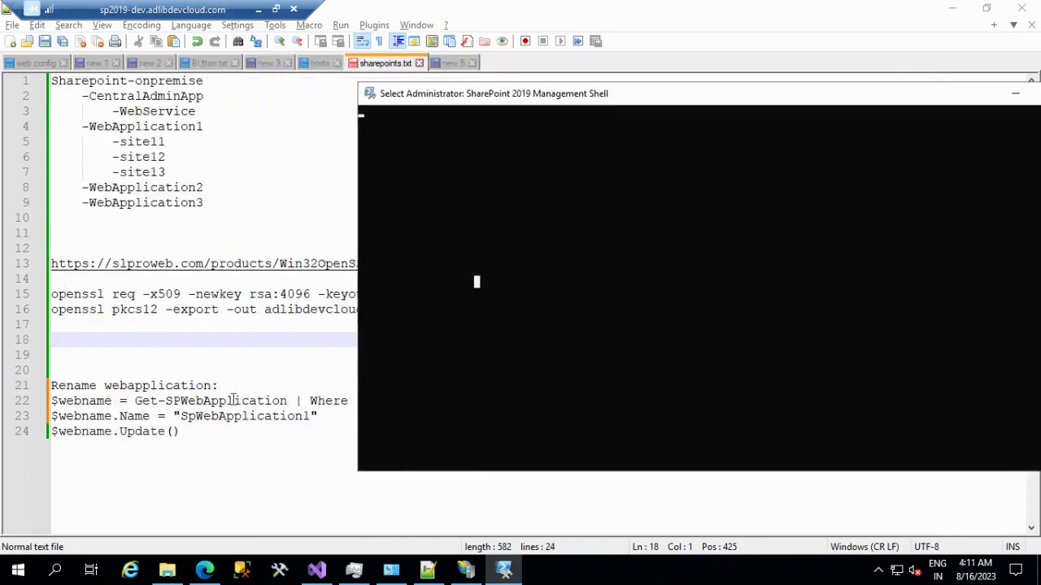
pyautogui.click(291, 401)
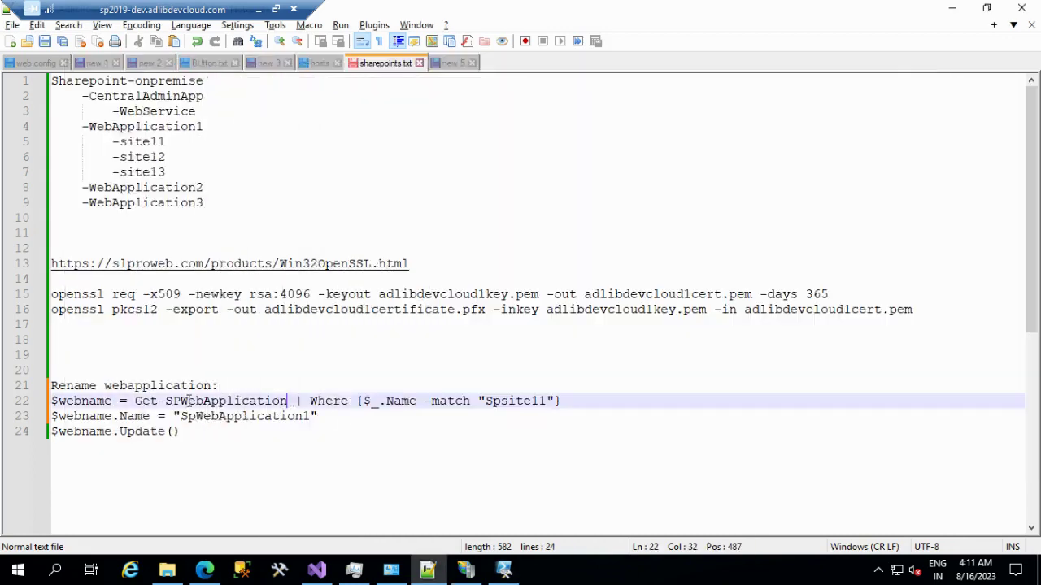
pyautogui.keyDown('shift'); pyautogui.click(135, 400); pyautogui.keyUp('shift')
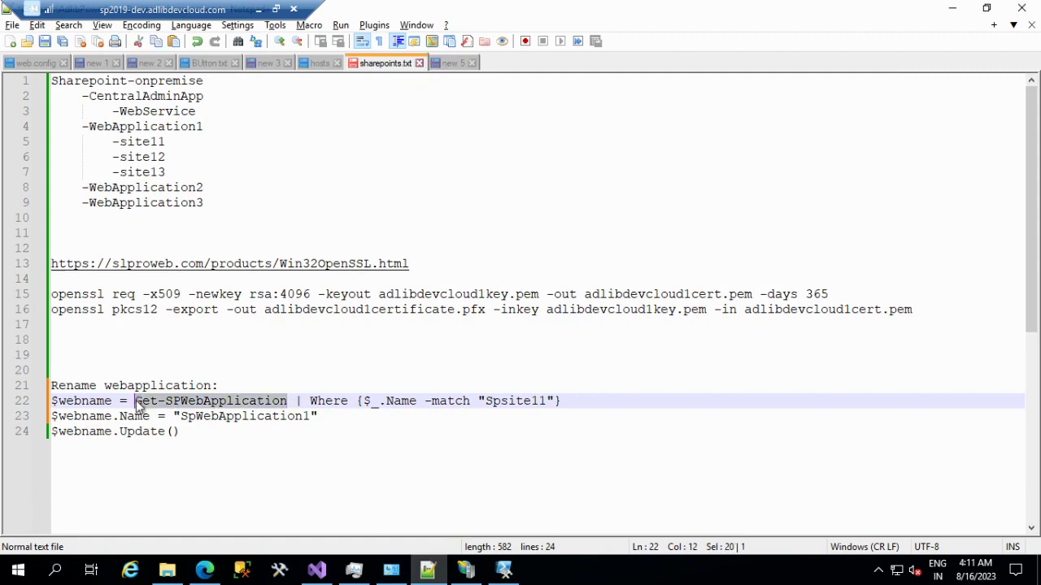
pyautogui.hotkey('alt', 'Tab')
pyautogui.press('Escape')
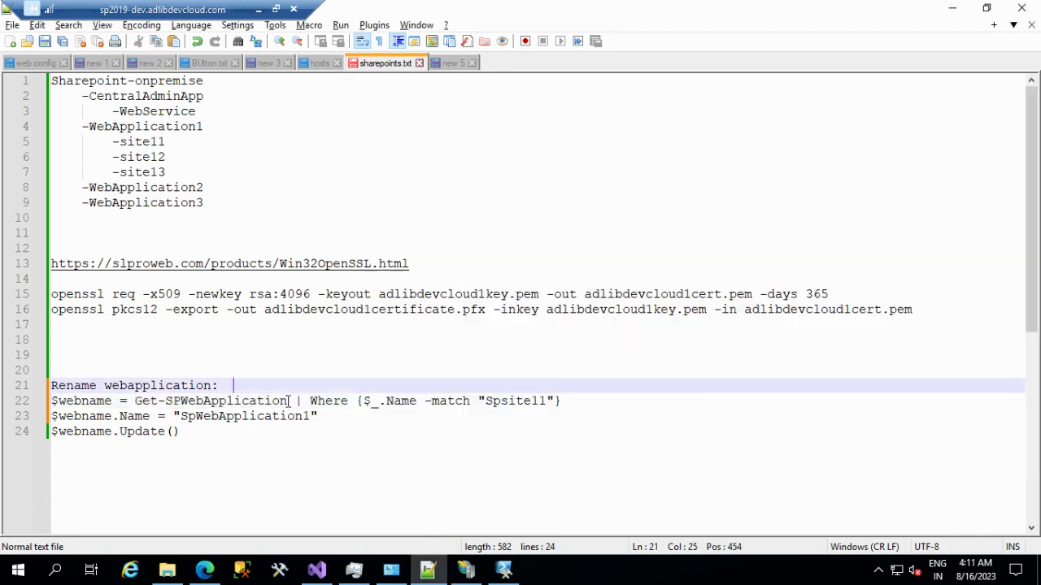
# Copy Get-SPWebApplication from the rename script, run it in the new Management Shell, and return to the script in Notepad++.
pyautogui.click(291, 393)
pyautogui.click(289, 401)
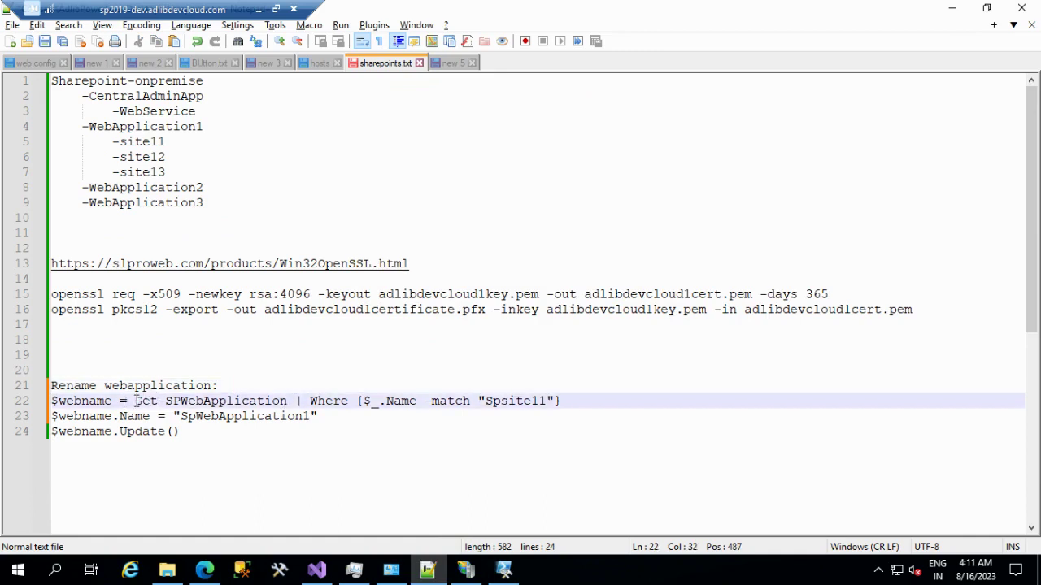
pyautogui.hotkey('ctrl', 'shift', 'Left')
pyautogui.hotkey('ctrl', 'shift', 'Left')
pyautogui.hotkey('ctrl', 'shift', 'Left')
pyautogui.hotkey('ctrl', 'c')
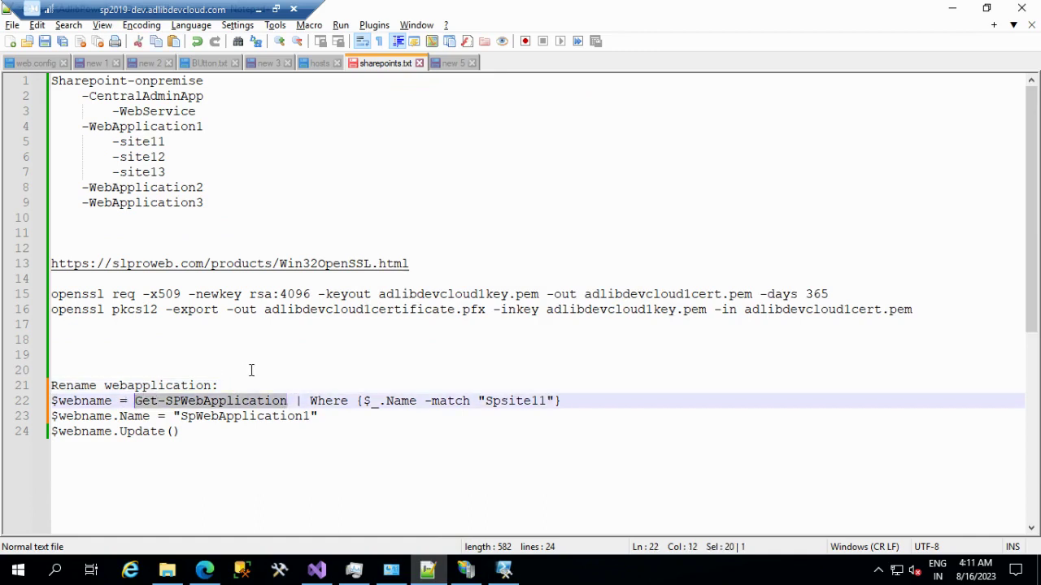
pyautogui.hotkey('alt', 'Tab')
pyautogui.hotkey('ctrl', 'v')
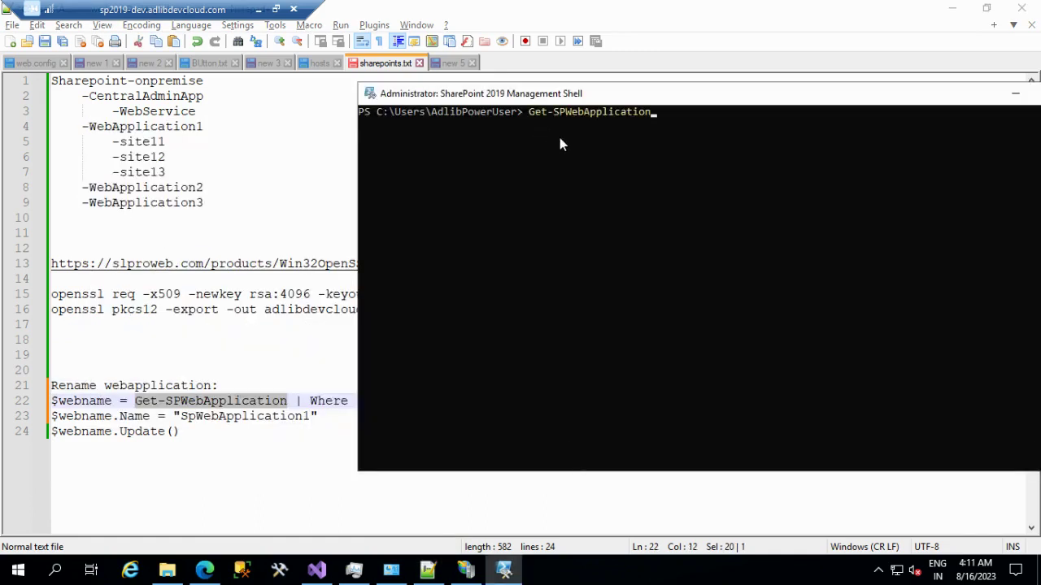
pyautogui.press('Return')
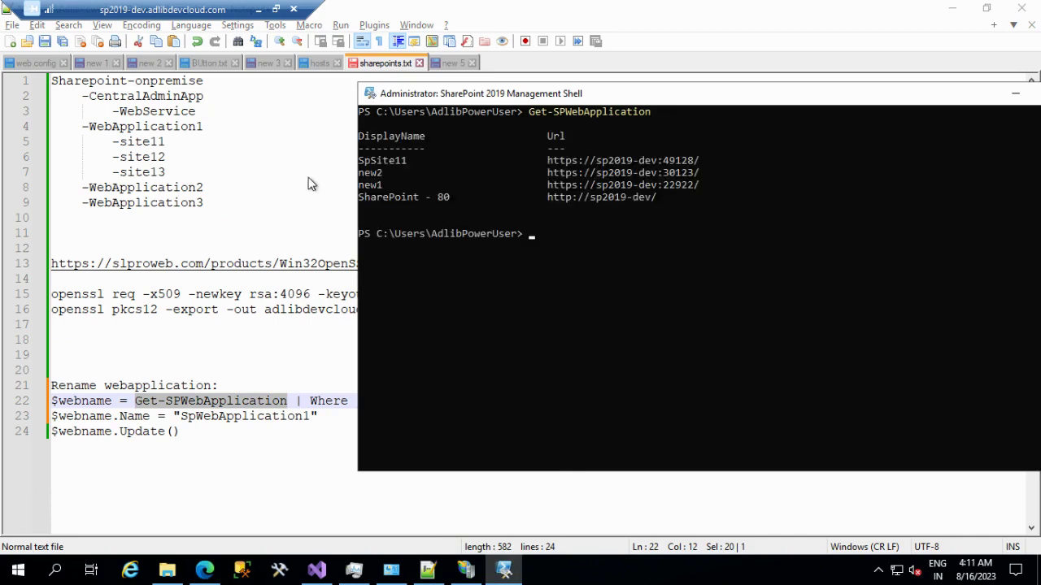
pyautogui.click(166, 431)
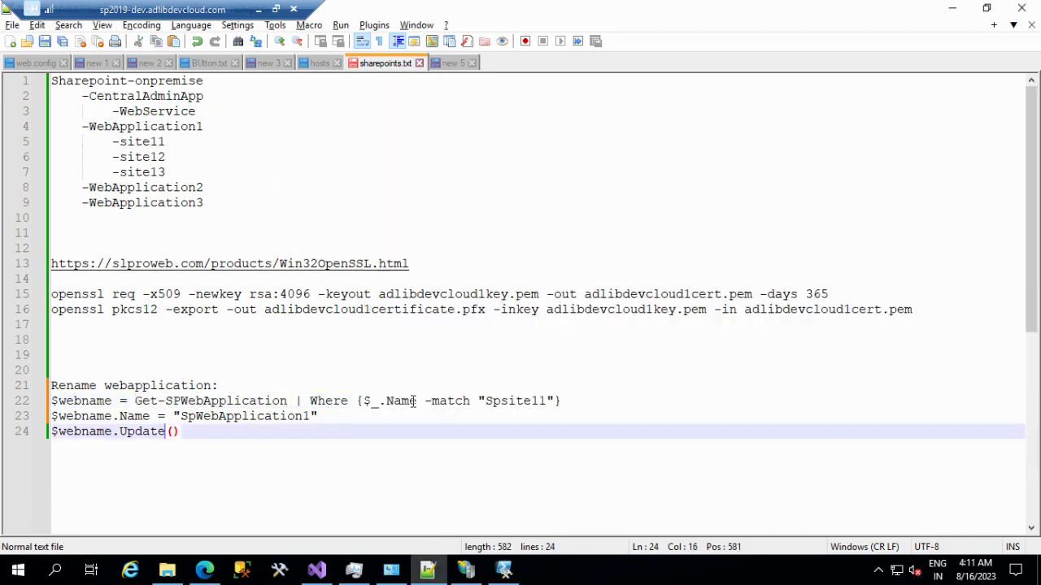
# Copy the three rename commands from sharepoints.txt and run them in SharePoint 2019 Management Shell, renaming web application Spsite11 to SpWebApplication1.
pyautogui.moveTo(180, 432); pyautogui.dragTo(44, 401)
pyautogui.hotkey('ctrl', 'c')
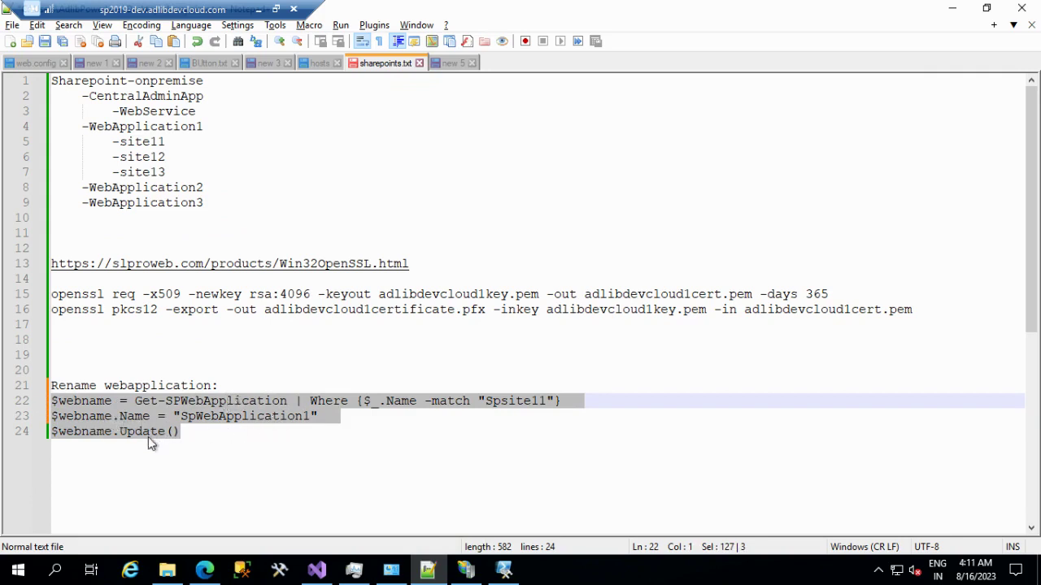
pyautogui.hotkey('alt', 'Tab')
pyautogui.rightClick(626, 278)
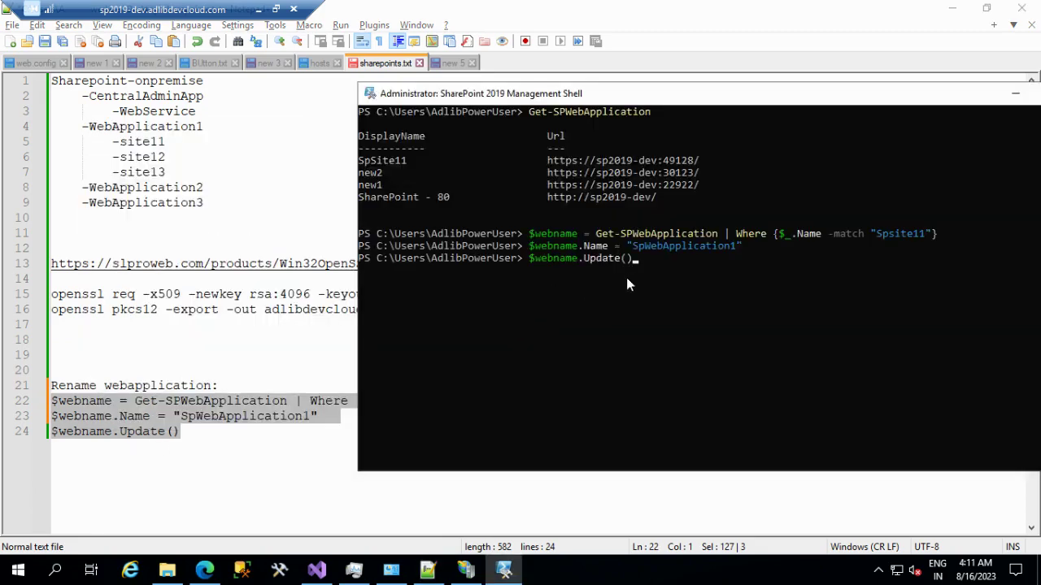
pyautogui.press('Return')
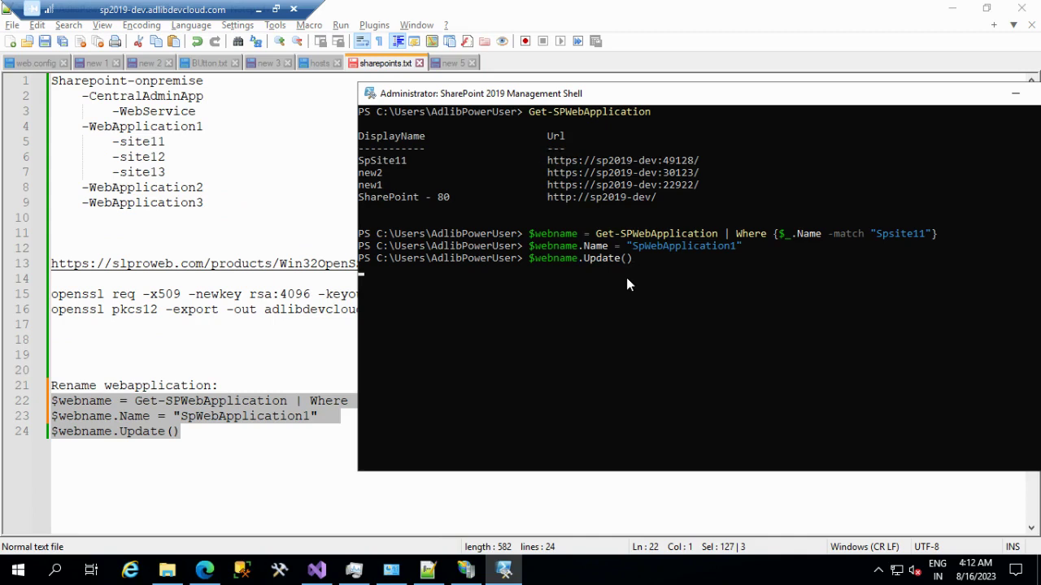
# Switch to Edge, refresh the Central Administration web application list, and open the Application Management page.
pyautogui.click(204, 570)
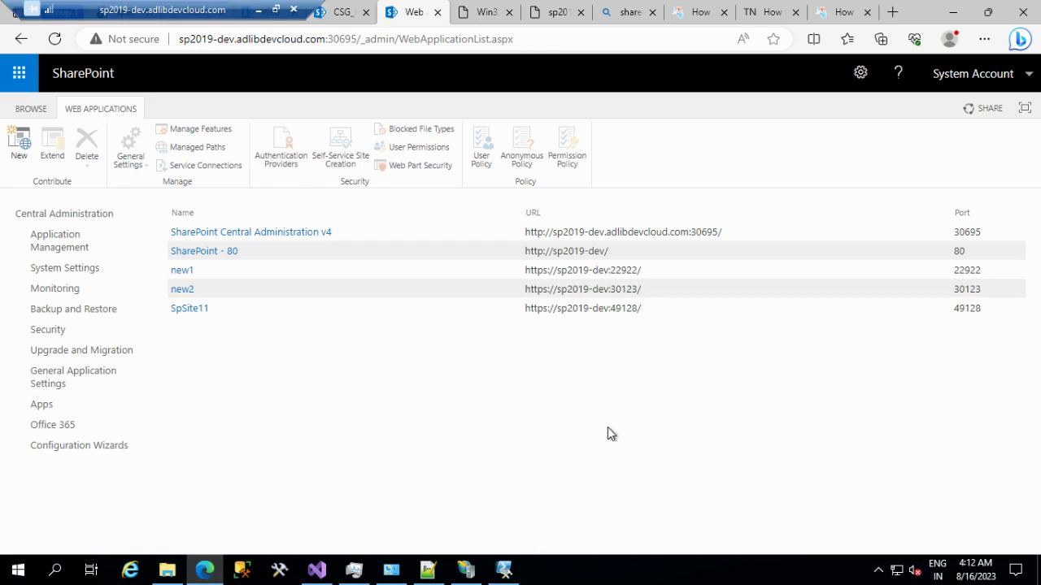
pyautogui.press('F5')
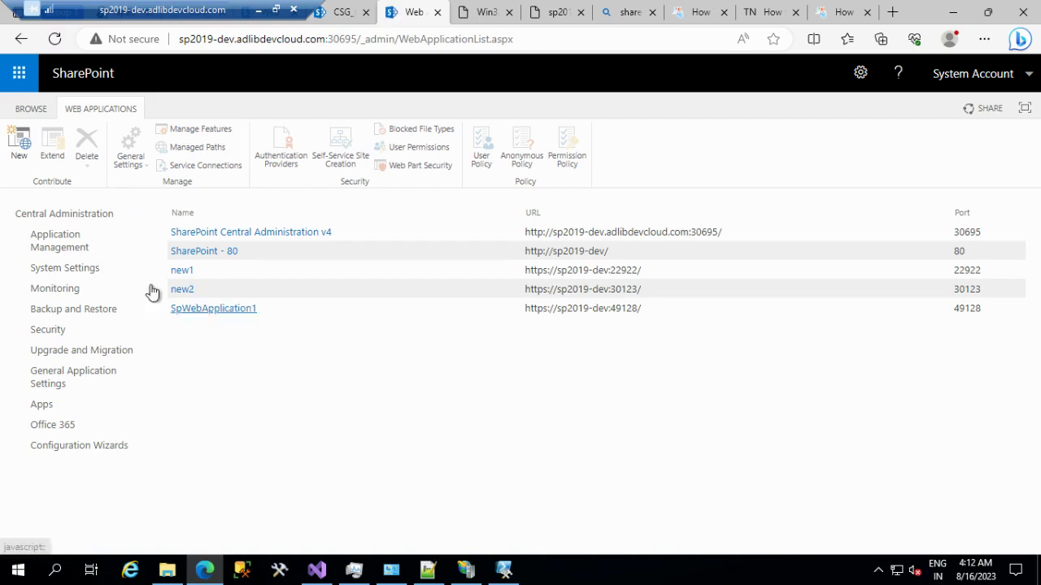
pyautogui.click(42, 241)
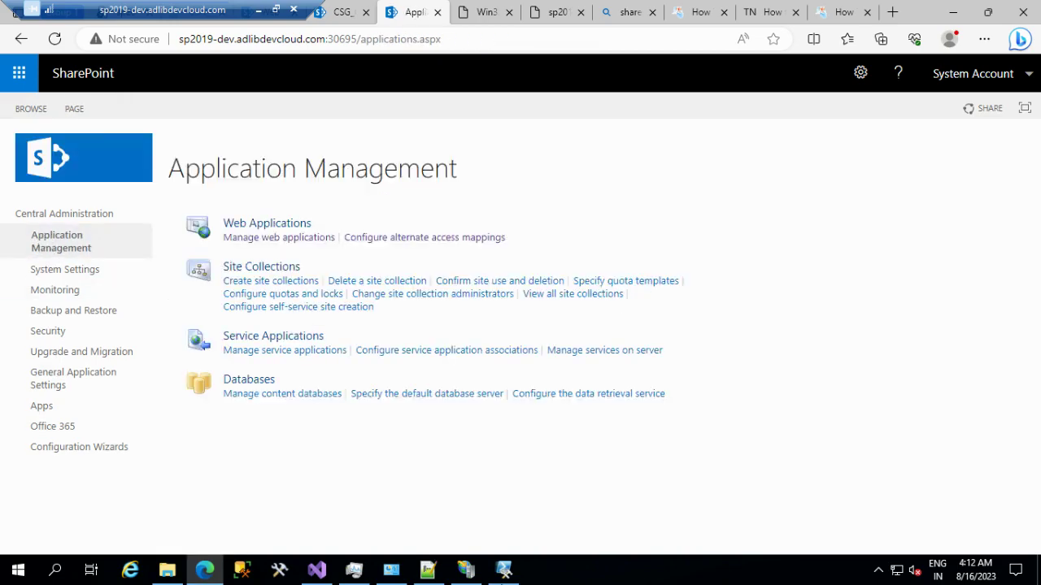
# Review the WebApplication1 and site11 entries of the SharePoint outline in Notepad++, and return to Central Administration.
pyautogui.click(426, 569)
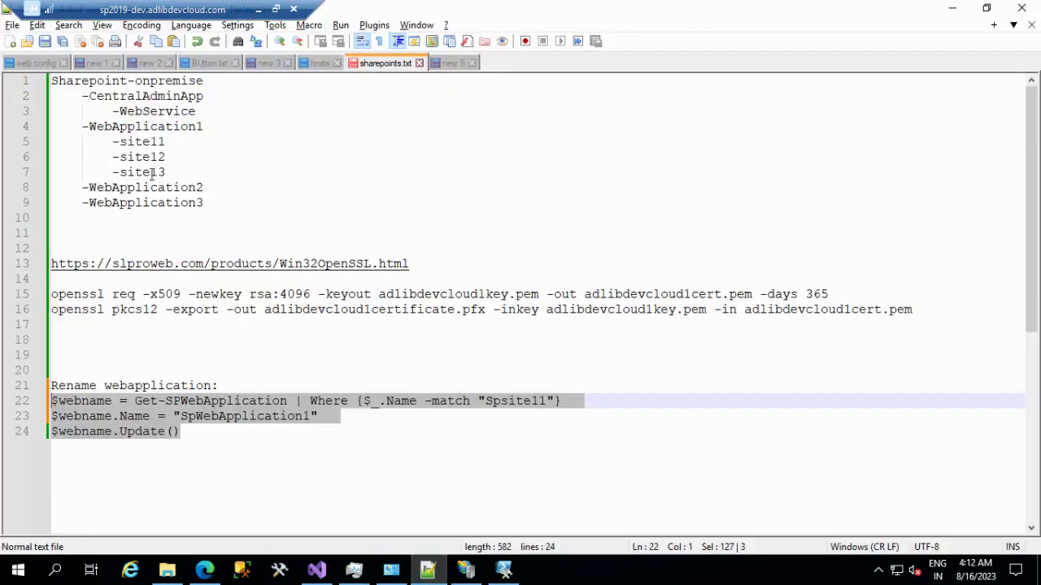
pyautogui.click(138, 126)
pyautogui.doubleClick(138, 126)
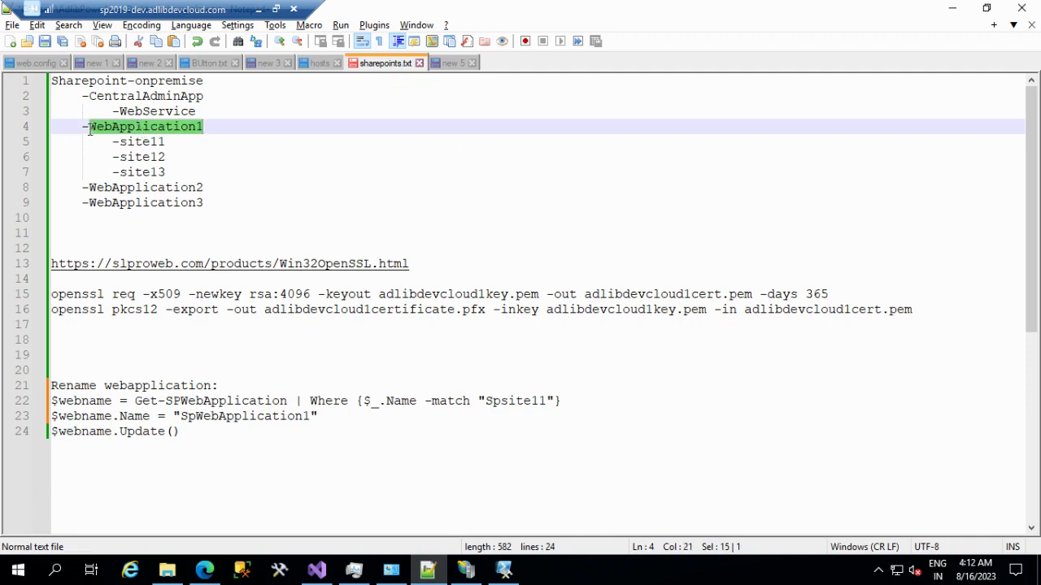
pyautogui.click(121, 143)
pyautogui.hotkey('shift', 'End')
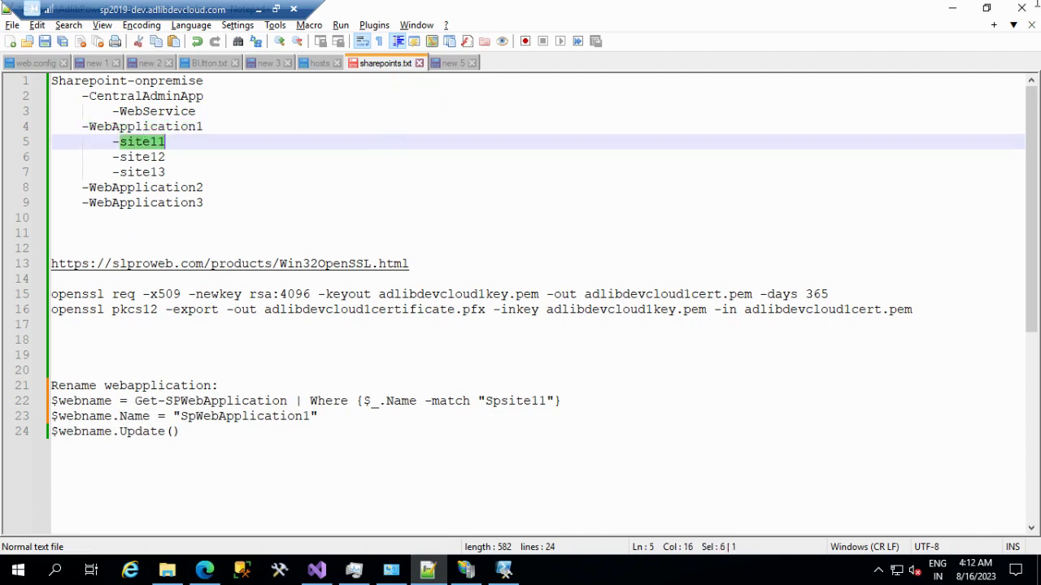
pyautogui.click(952, 9)
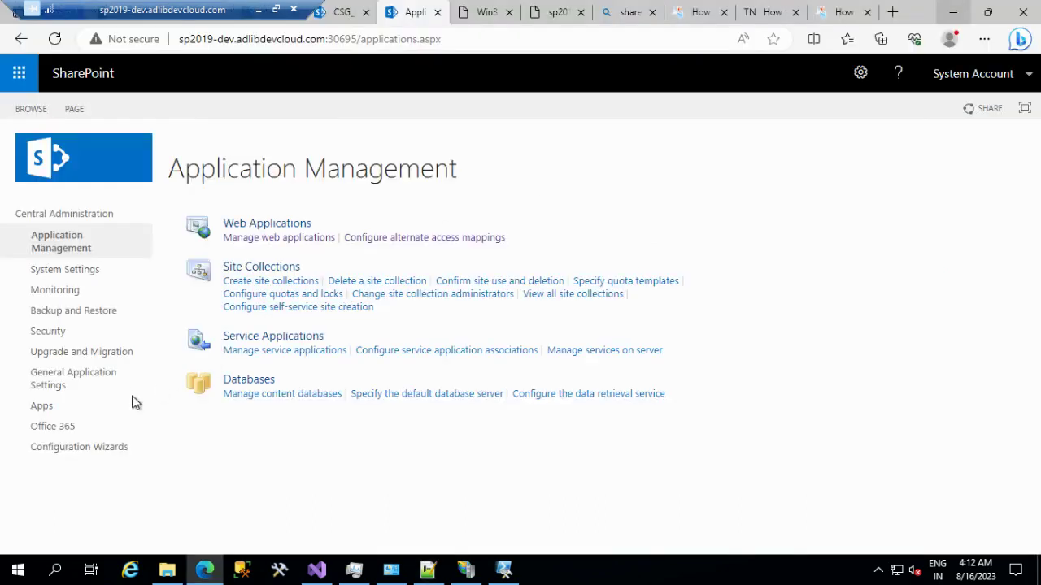
# Start creating a site collection and choose SpWebApplication1 as its web application.
pyautogui.click(270, 281)
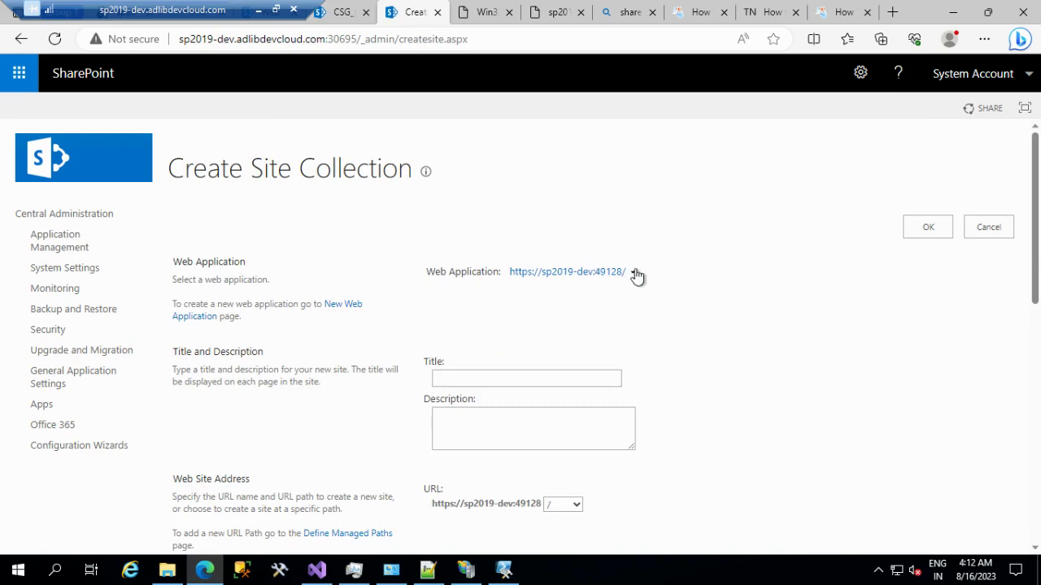
pyautogui.click(635, 274)
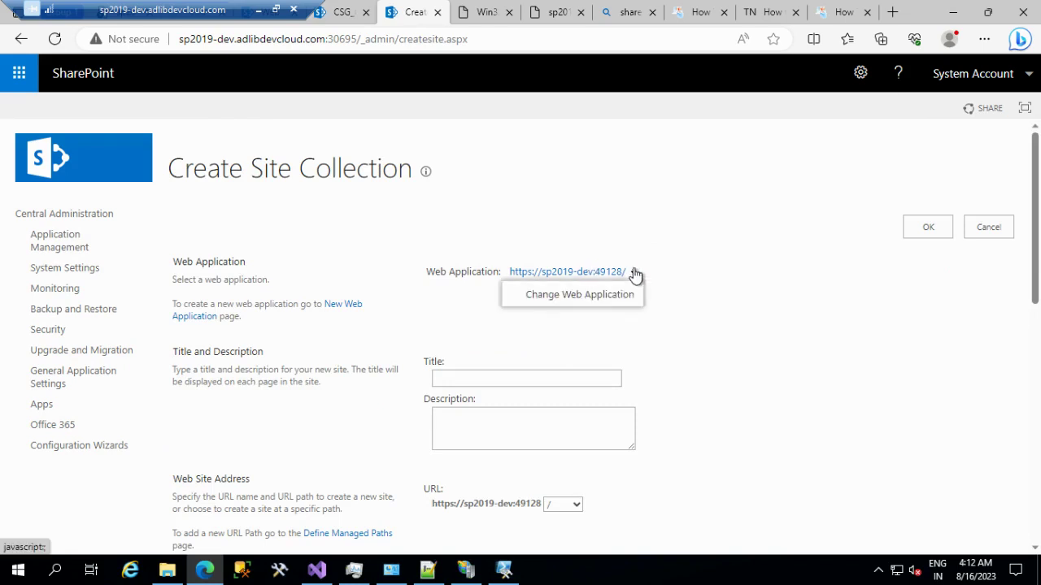
pyautogui.click(551, 302)
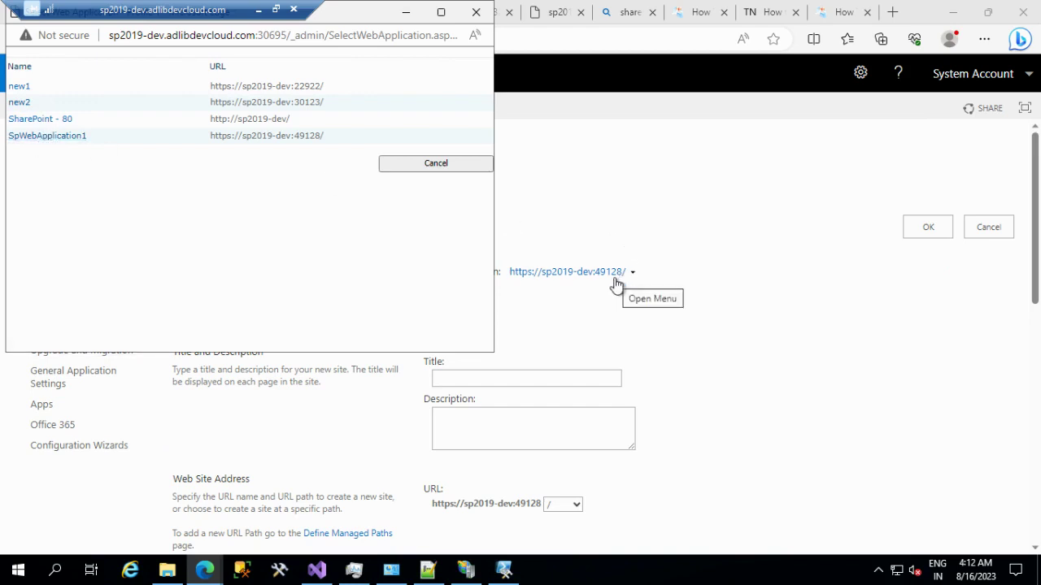
pyautogui.click(43, 136)
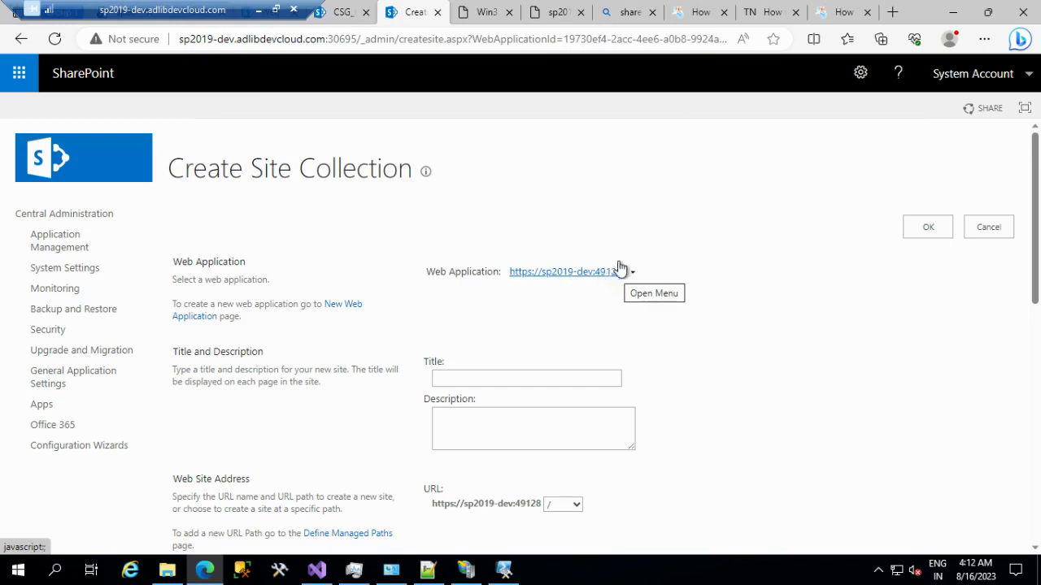
# Enter spsite11 as the title of the new site collection.
pyautogui.click(477, 379)
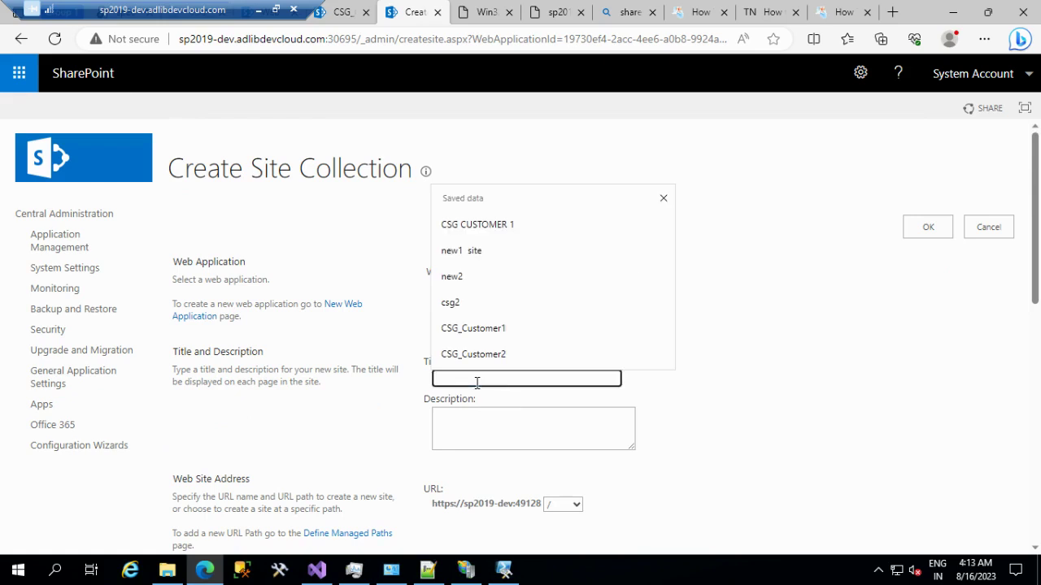
pyautogui.write('sp')
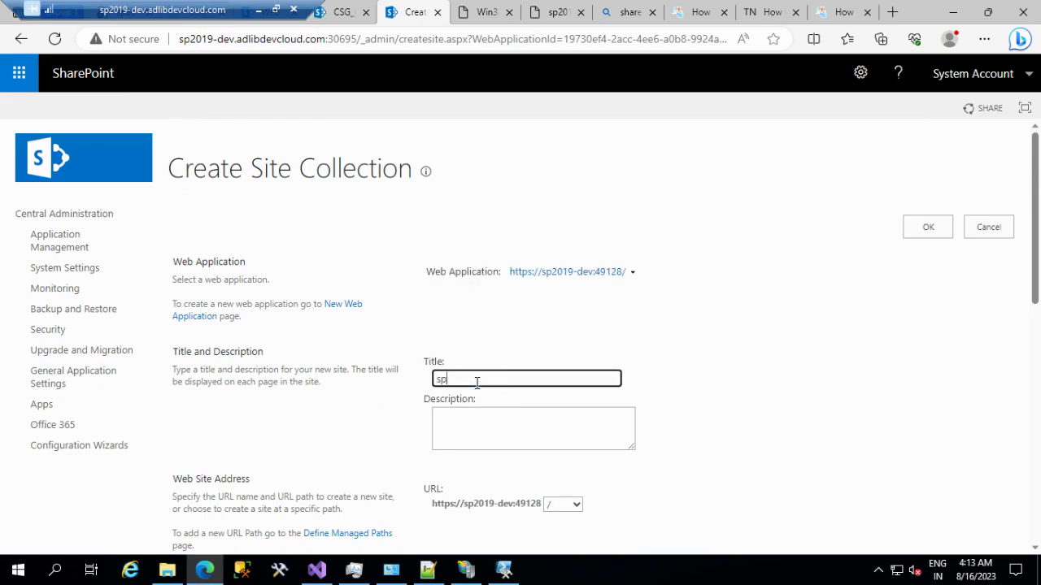
pyautogui.write('site11')
# Set the site collection's web address to the /sites/ path with the site name spsite11.
pyautogui.scroll(-2, 598, 461)
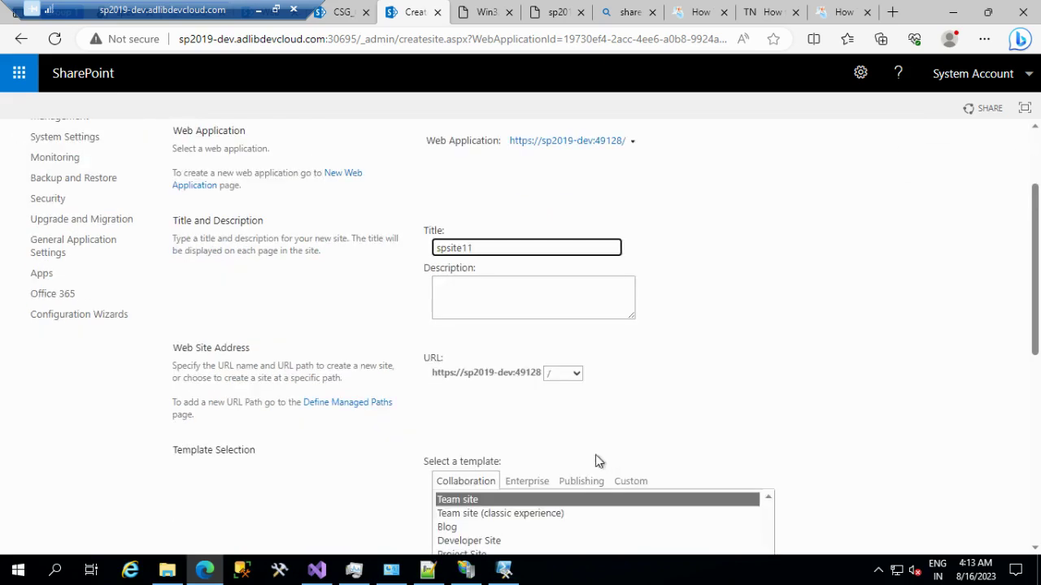
pyautogui.click(565, 378)
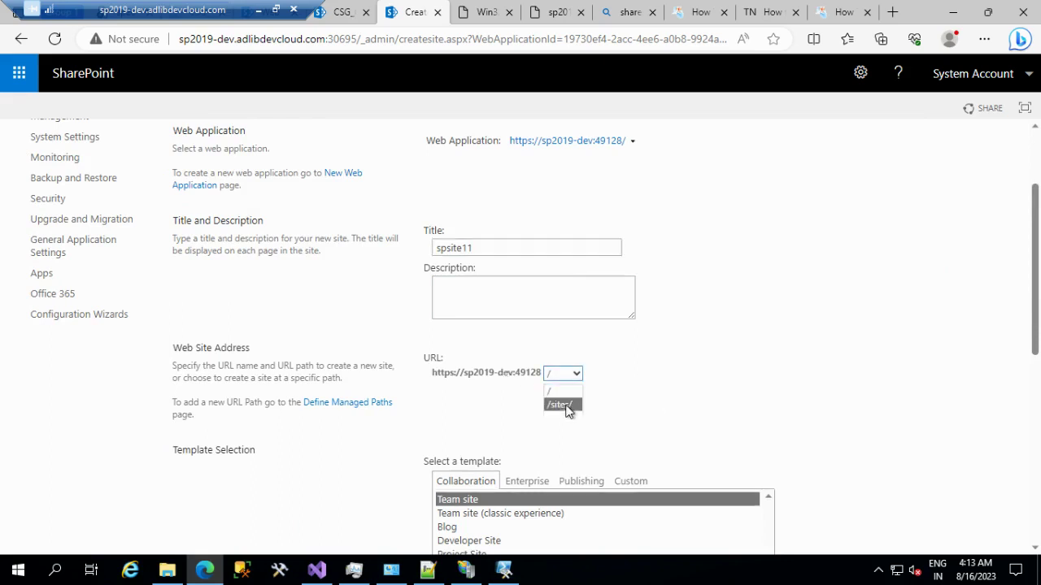
pyautogui.click(567, 407)
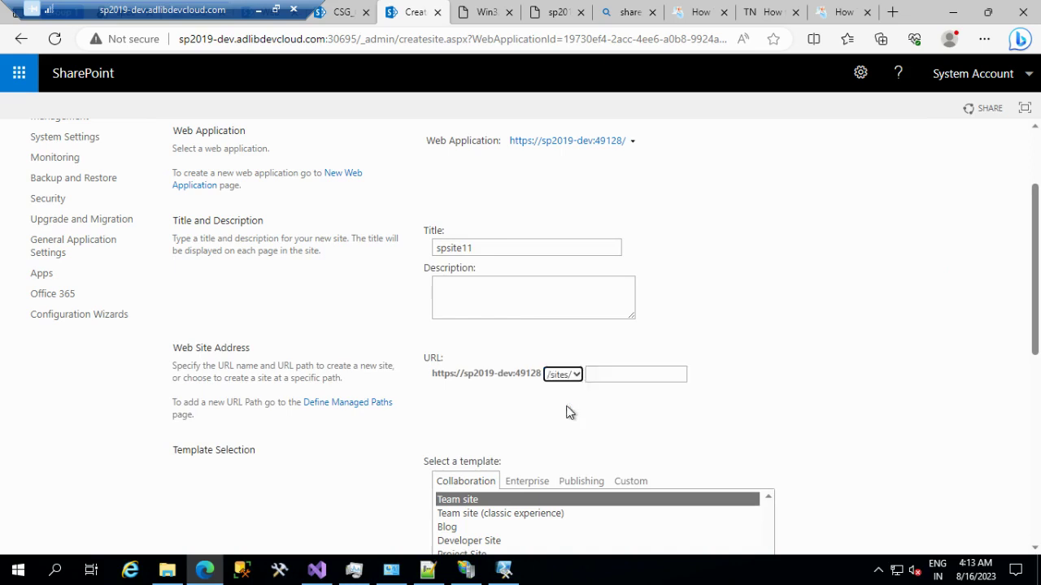
pyautogui.click(620, 371)
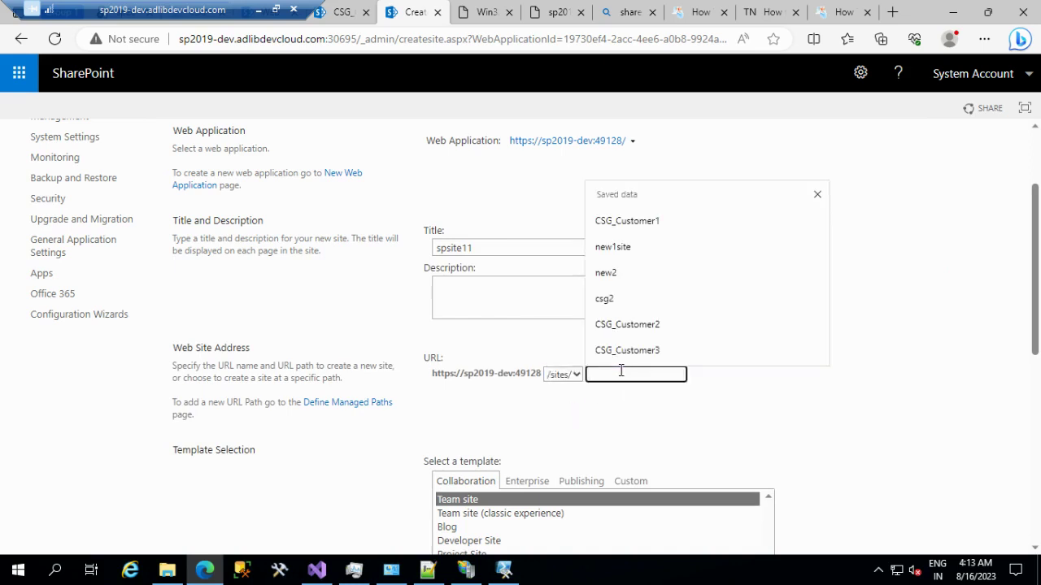
pyautogui.write('spsite11')
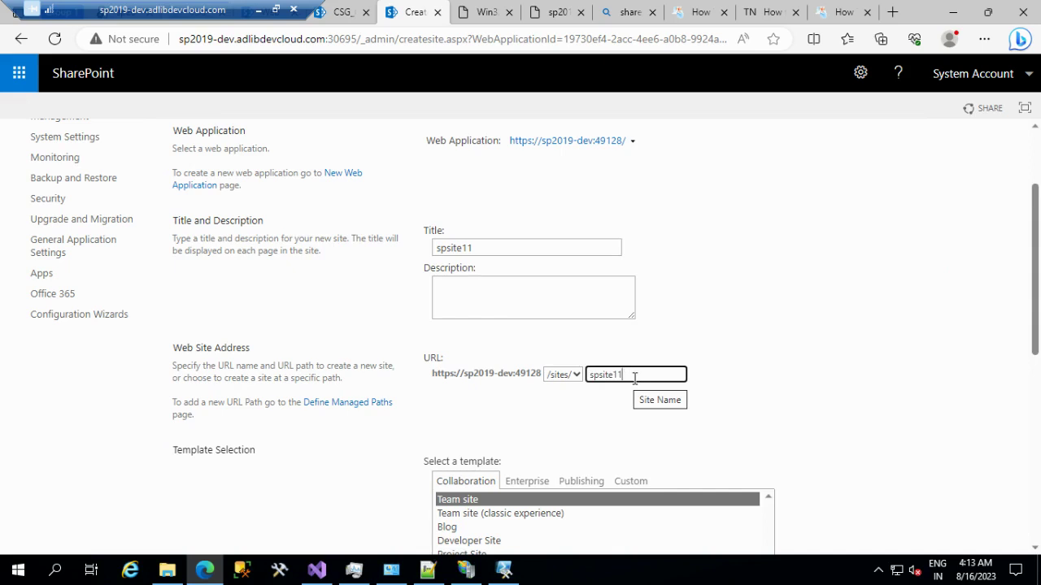
# Change the site collection's title to "sp web application site11".
pyautogui.click(445, 250)
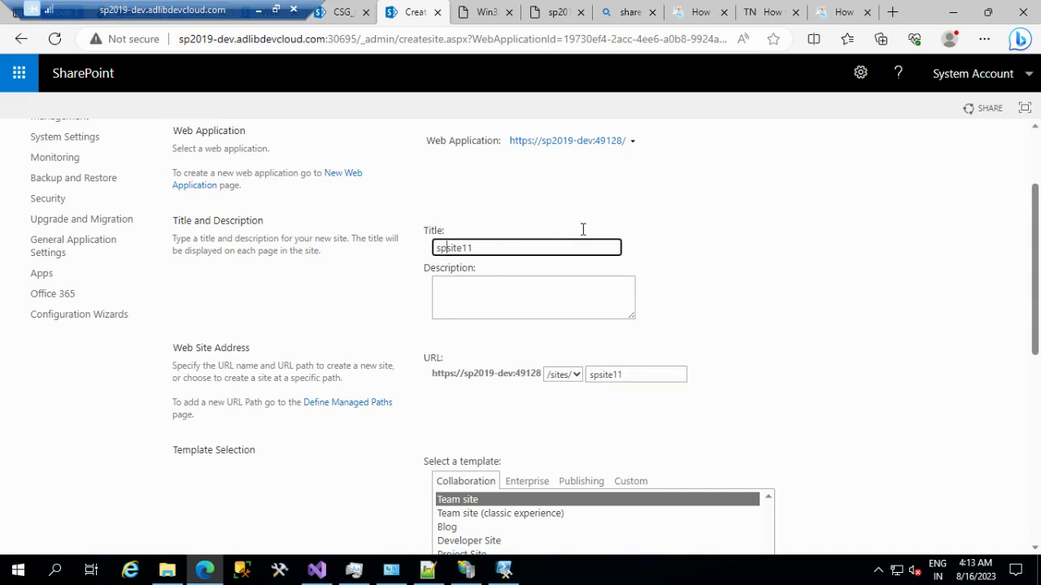
pyautogui.write('web application')
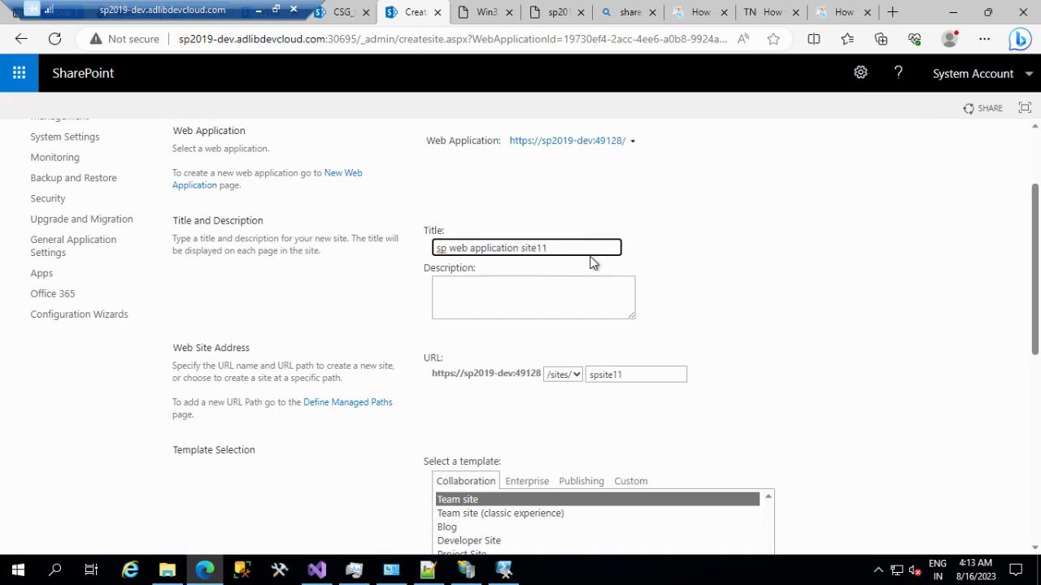
# Keep the Team site template, then search the people directory for AdlibPowerUser and assign that account as primary site collection administrator.
pyautogui.scroll(-1, 742, 294)
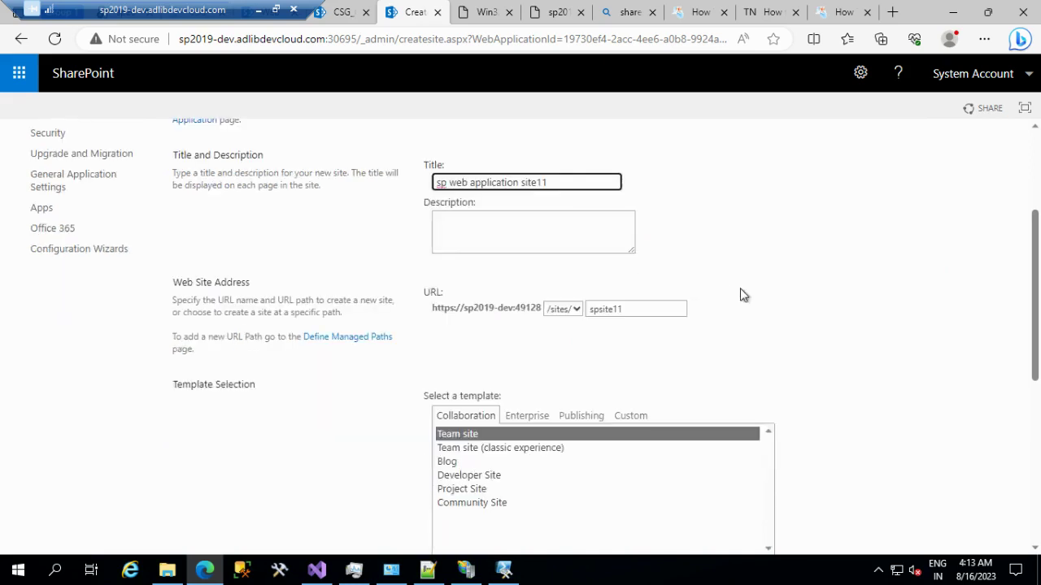
pyautogui.scroll(-1, 736, 298)
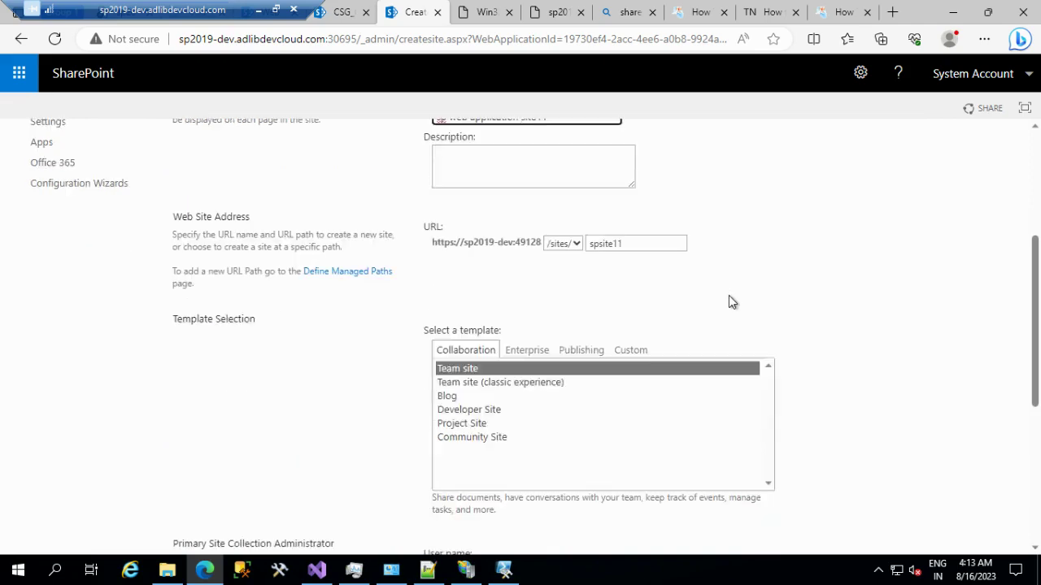
pyautogui.scroll(-3, 788, 304)
pyautogui.scroll(-2, 787, 304)
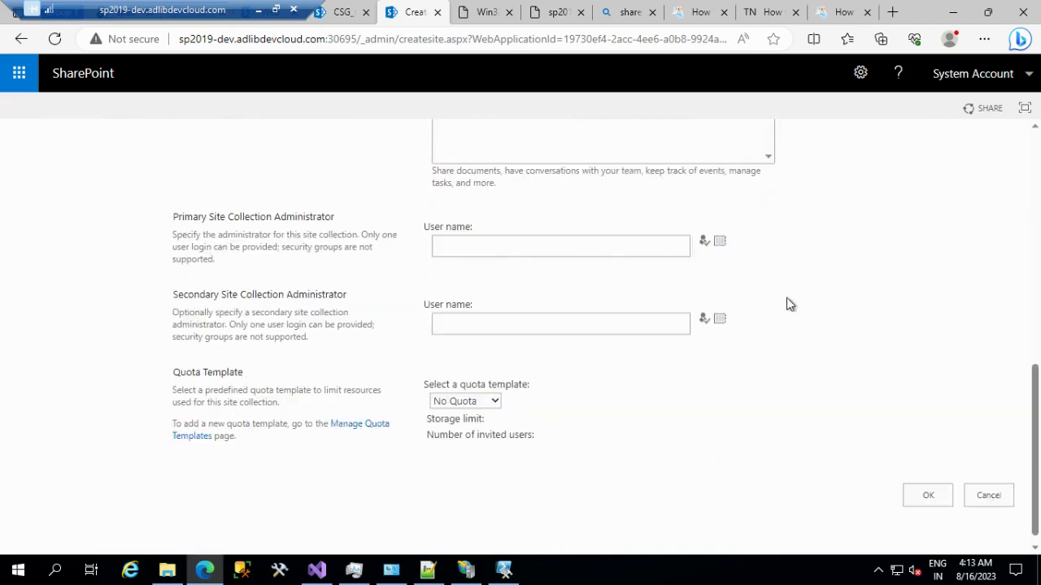
pyautogui.scroll(4, 788, 304)
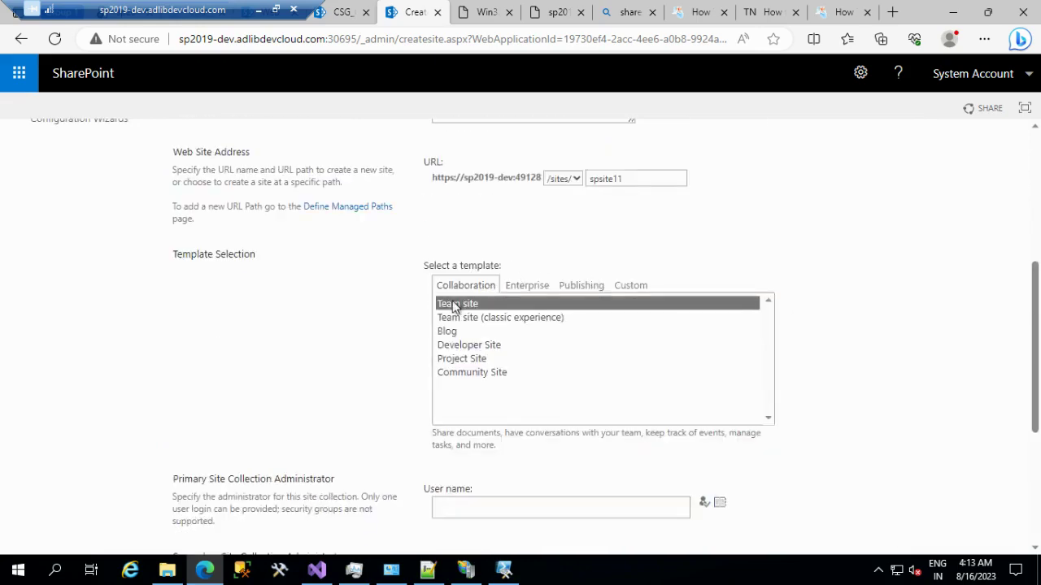
pyautogui.scroll(-2, 495, 421)
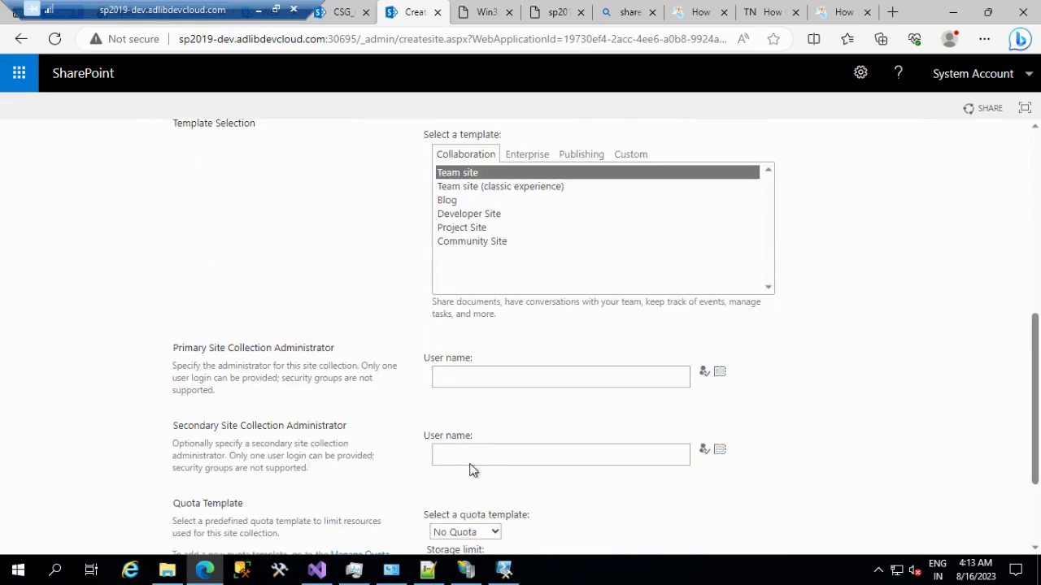
pyautogui.click(472, 376)
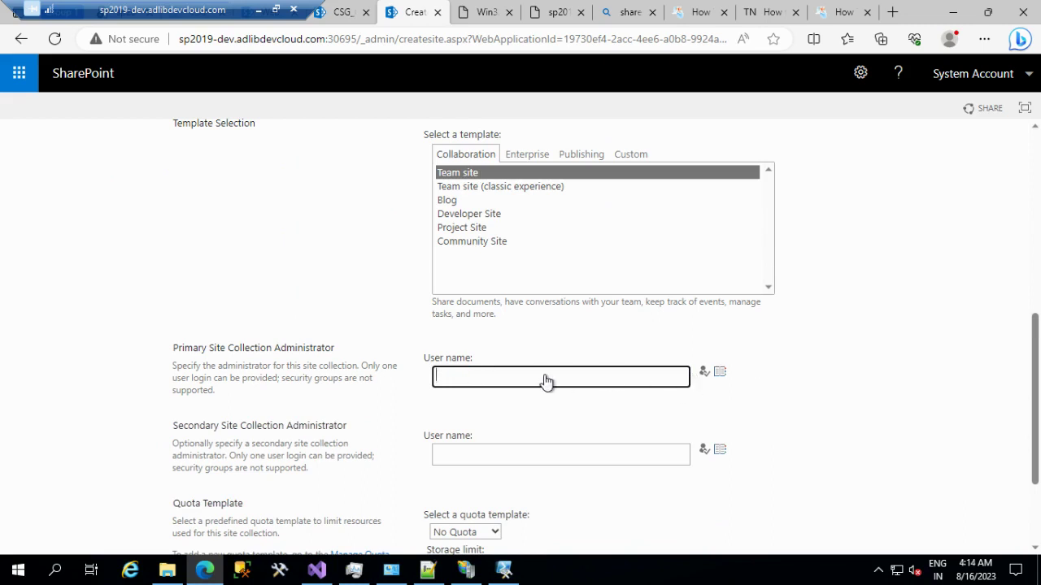
pyautogui.click(719, 373)
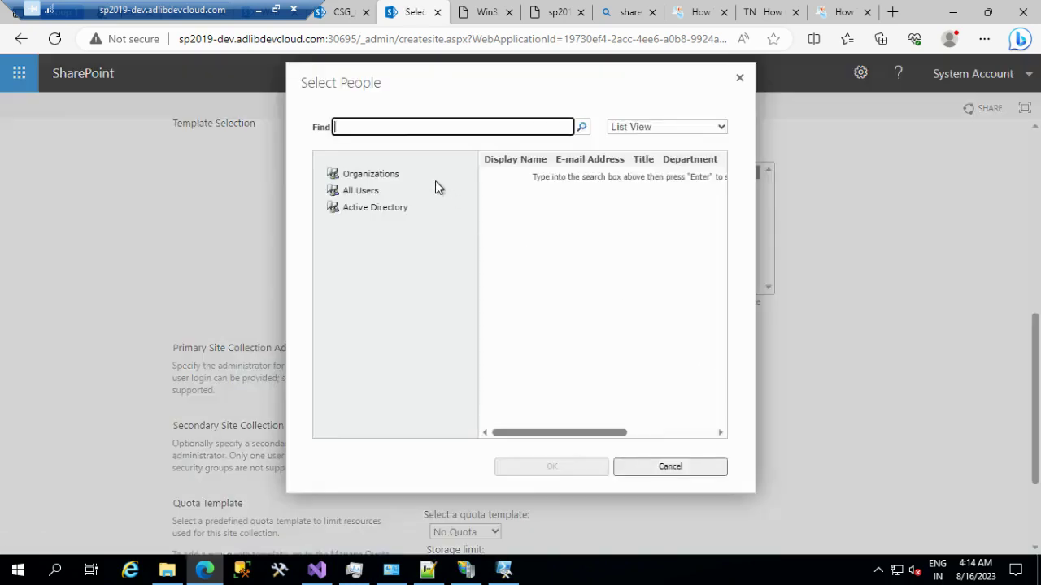
pyautogui.click(396, 127)
pyautogui.write('ad')
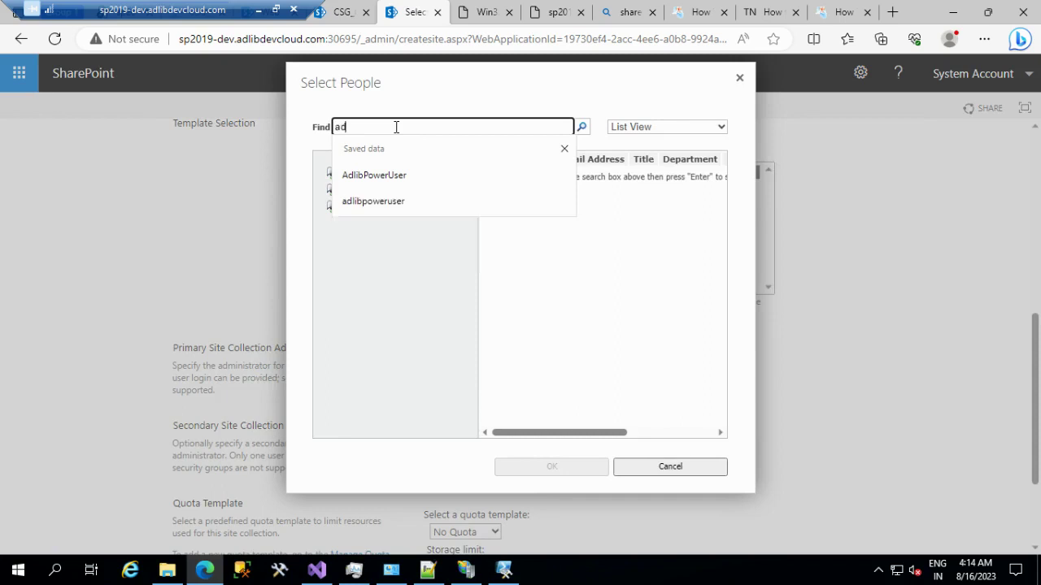
pyautogui.write('libpowerus')
pyautogui.click(388, 176)
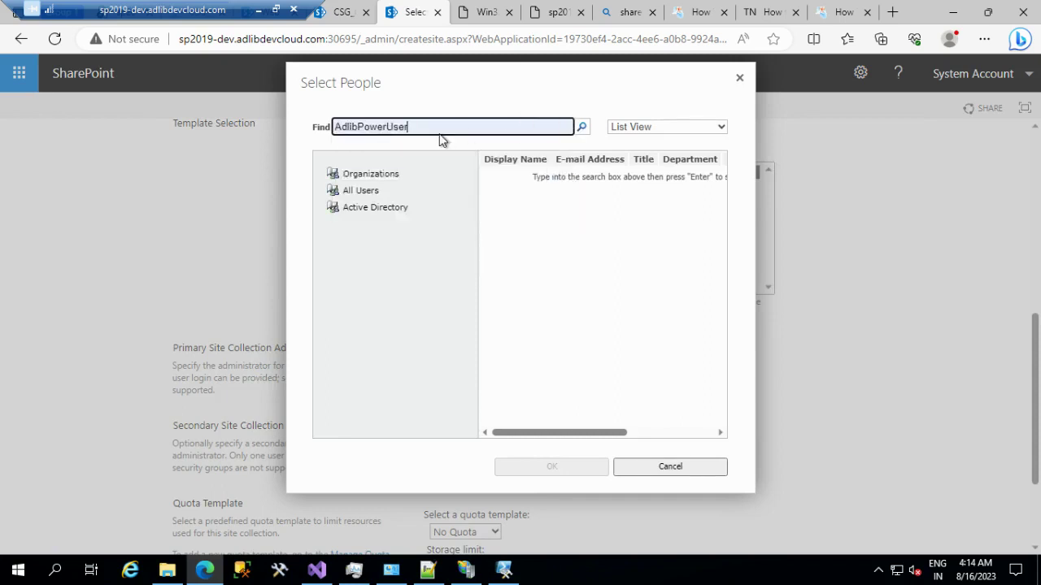
pyautogui.click(583, 126)
pyautogui.click(514, 175)
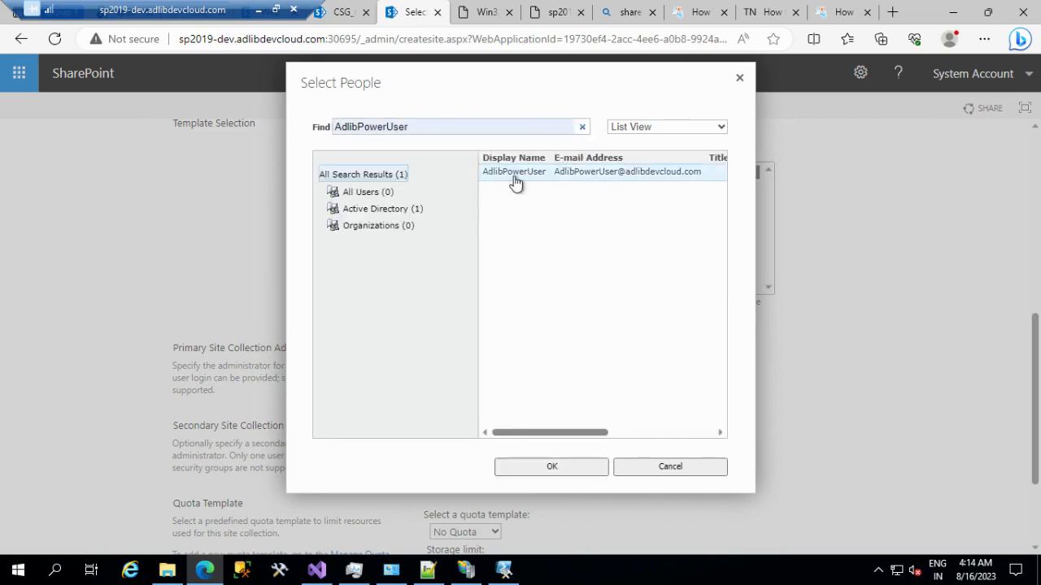
pyautogui.click(553, 470)
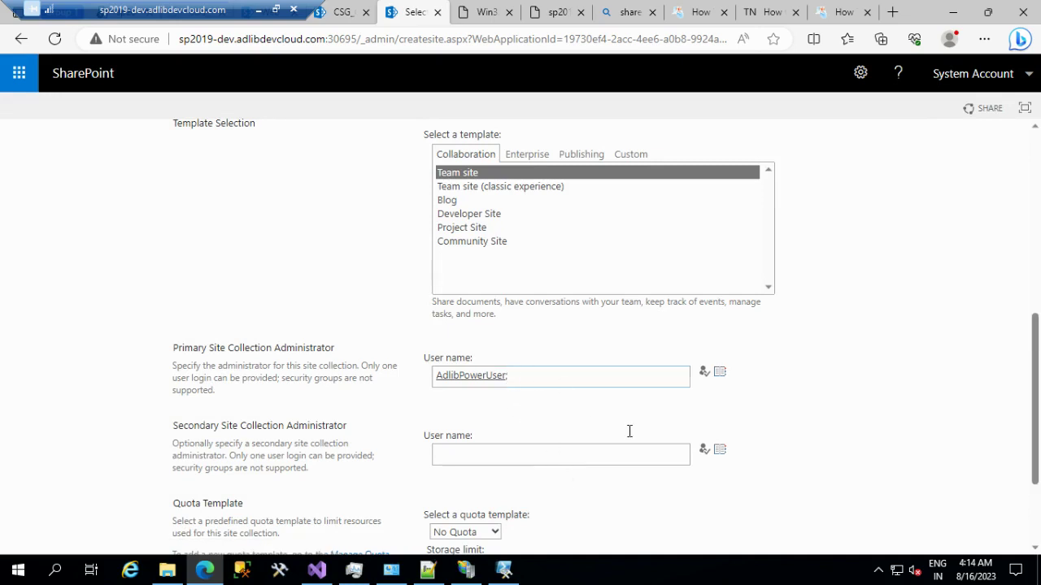
# Check the quota template options, keep No Quota, and review the settings entered for the site collection.
pyautogui.scroll(-2, 639, 434)
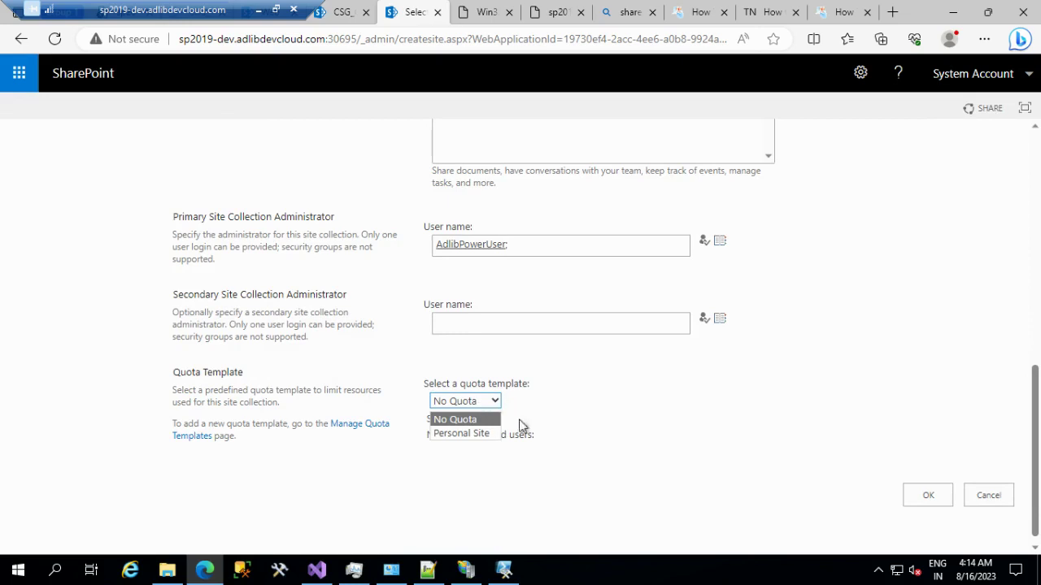
pyautogui.click(638, 410)
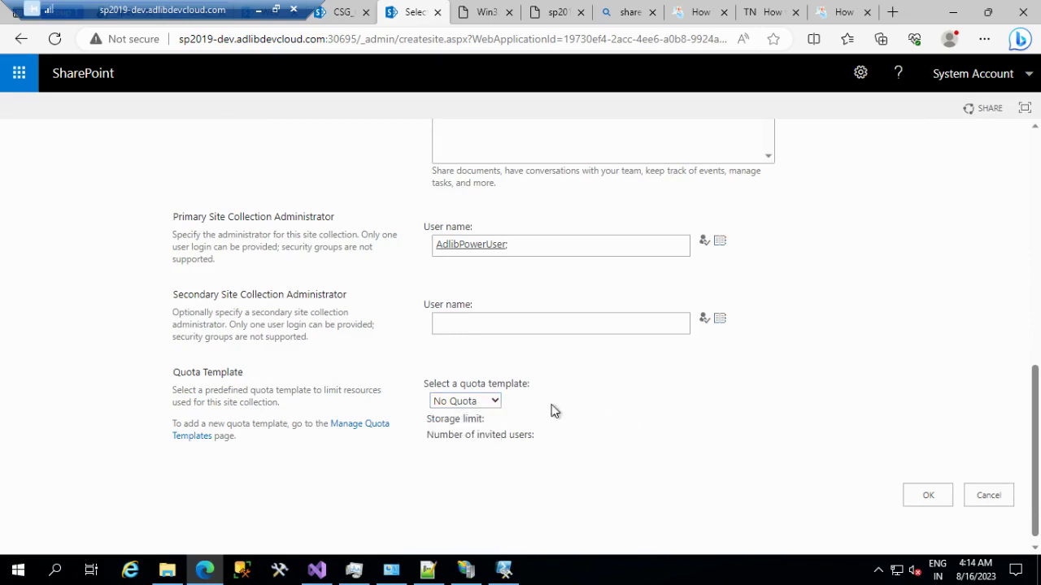
pyautogui.scroll(3, 497, 408)
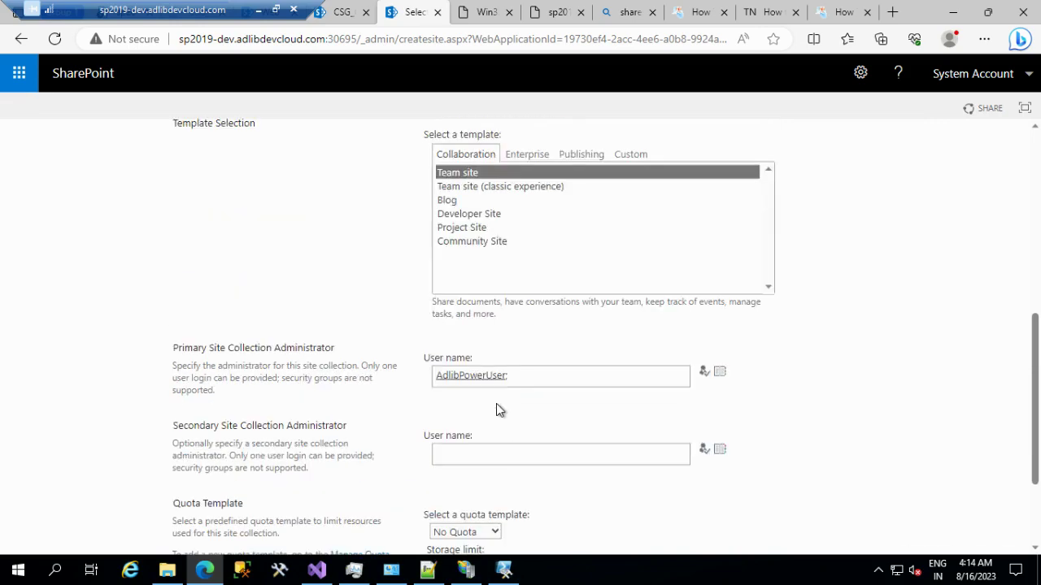
pyautogui.scroll(3, 498, 409)
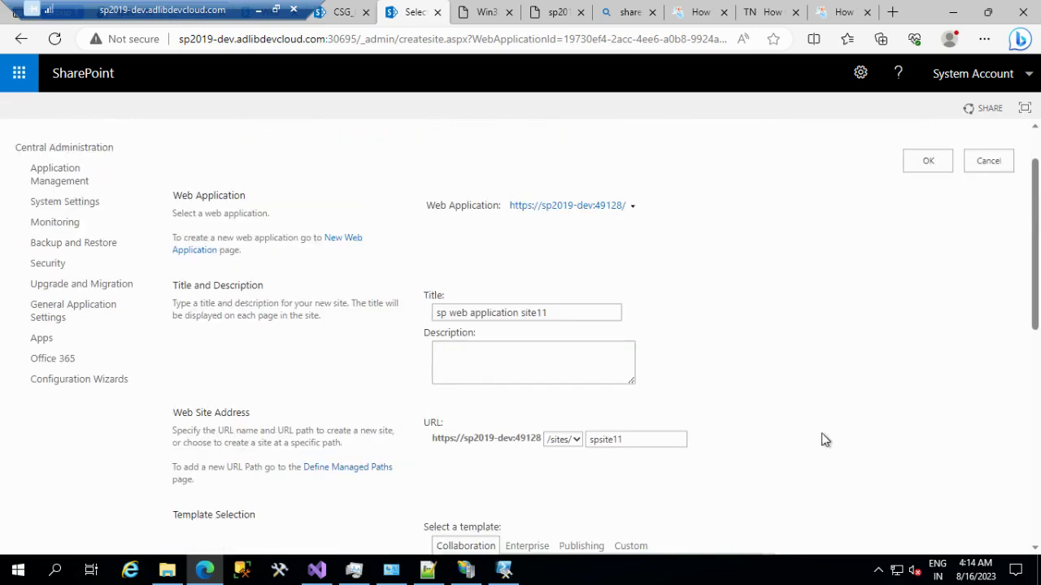
# Browse the Publishing and Enterprise site templates, then go back to the Collaboration templates with Team site selected.
pyautogui.scroll(-2, 757, 469)
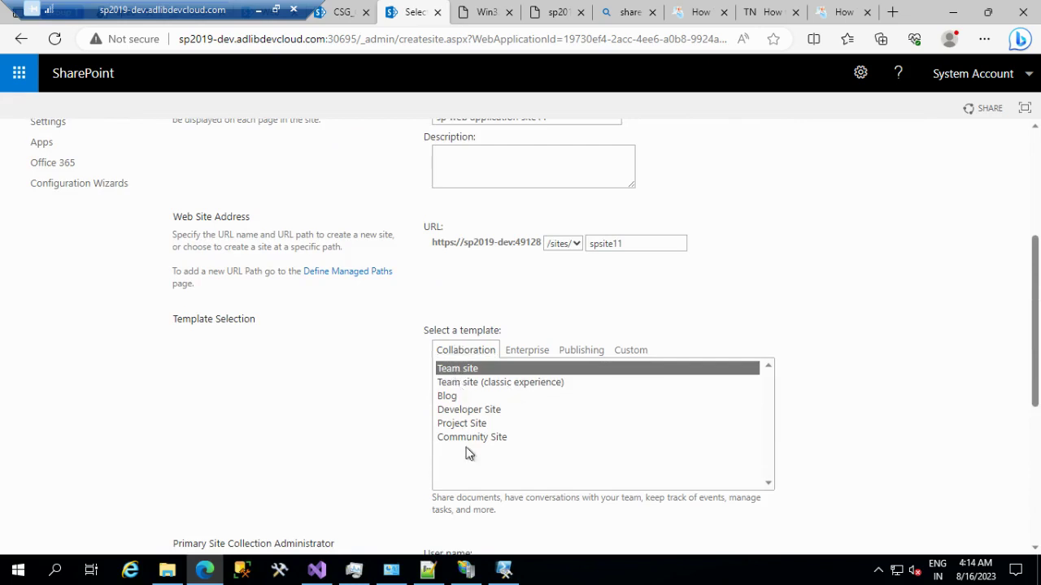
pyautogui.click(581, 351)
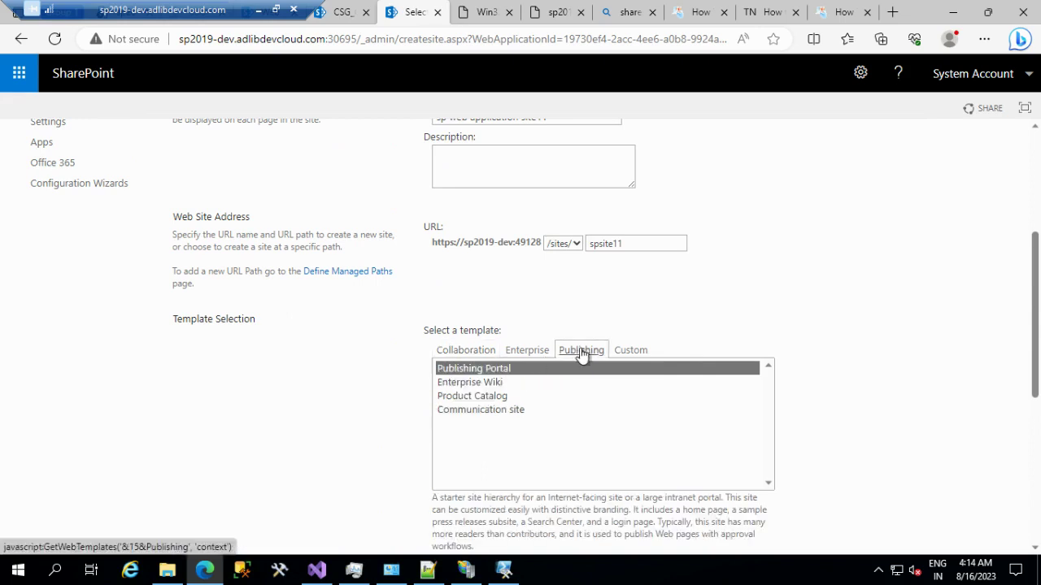
pyautogui.click(528, 352)
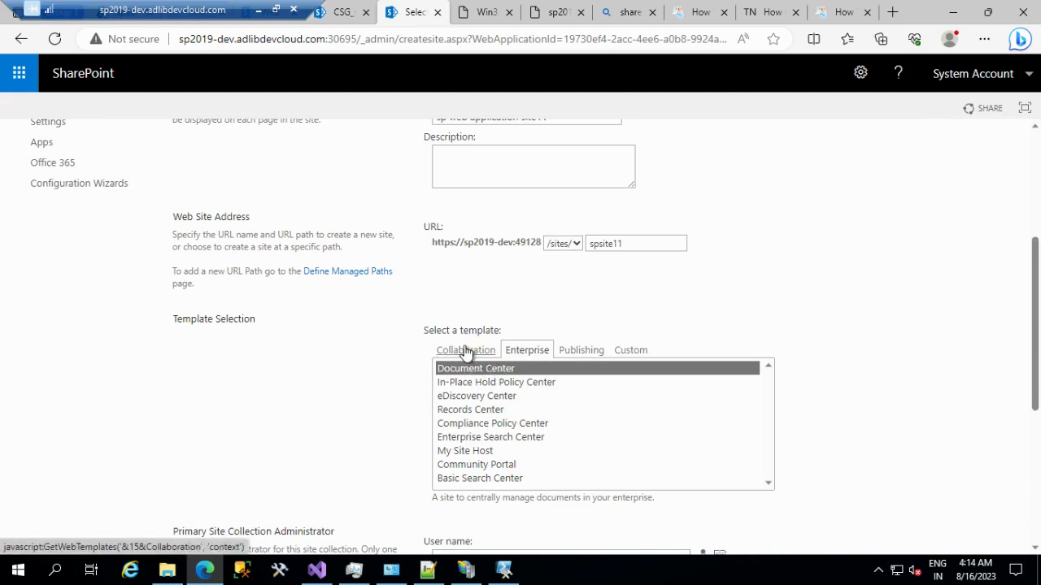
pyautogui.click(465, 351)
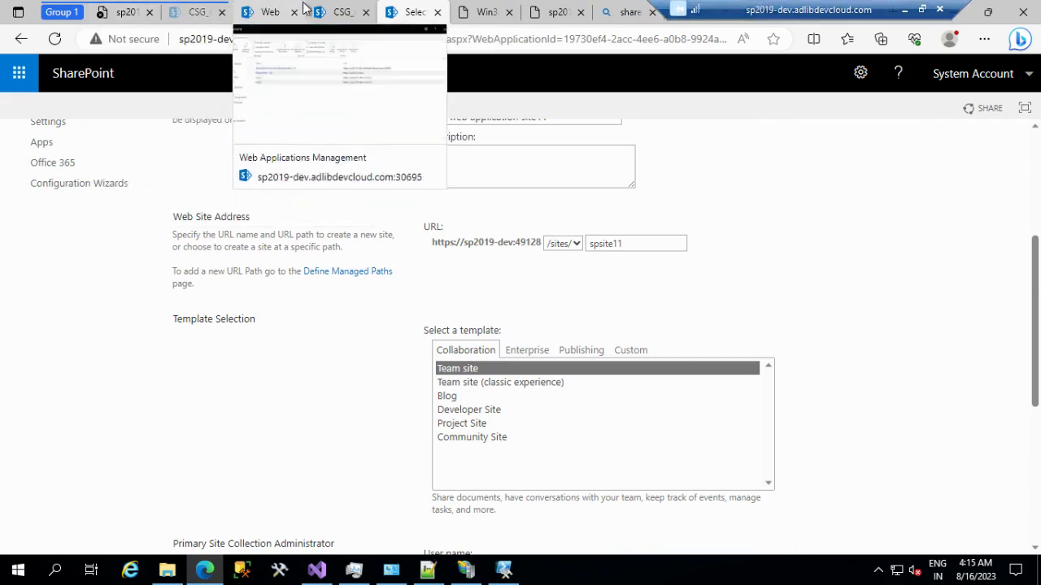
# View the existing CSG_Customer1 site, try its Home link, and go back to the site's home page.
pyautogui.click(341, 12)
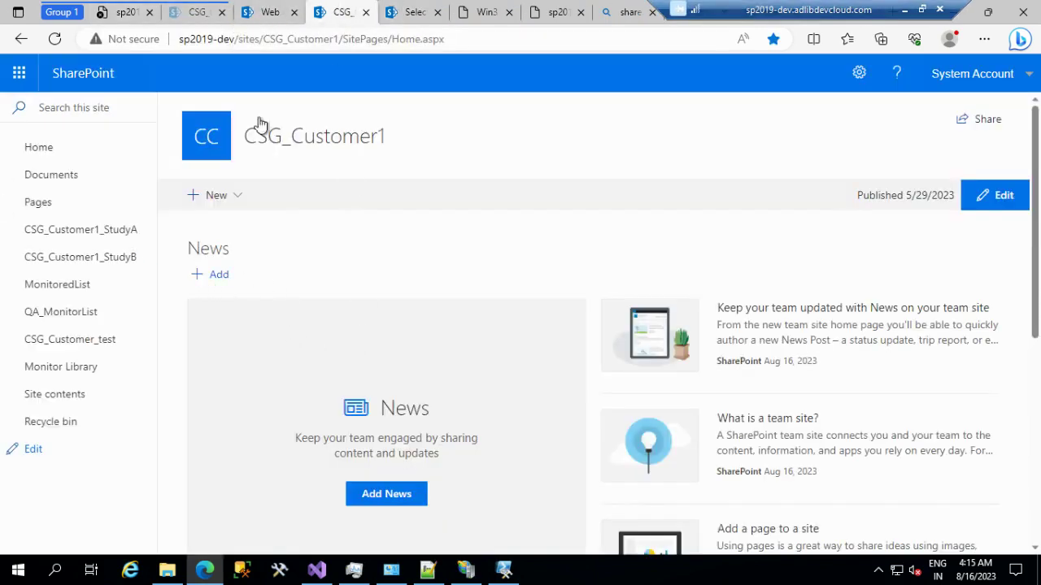
pyautogui.click(39, 152)
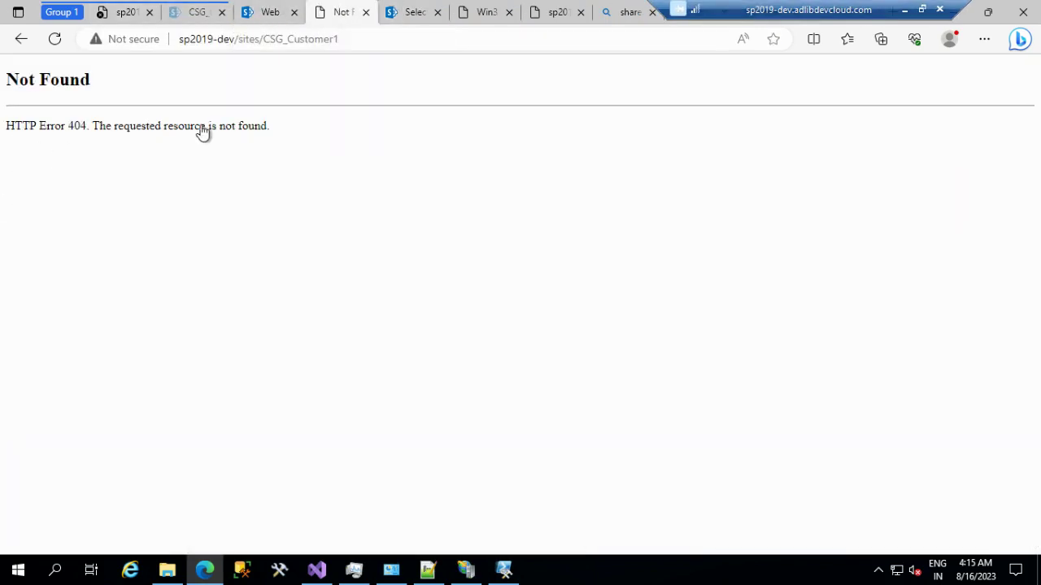
pyautogui.click(21, 41)
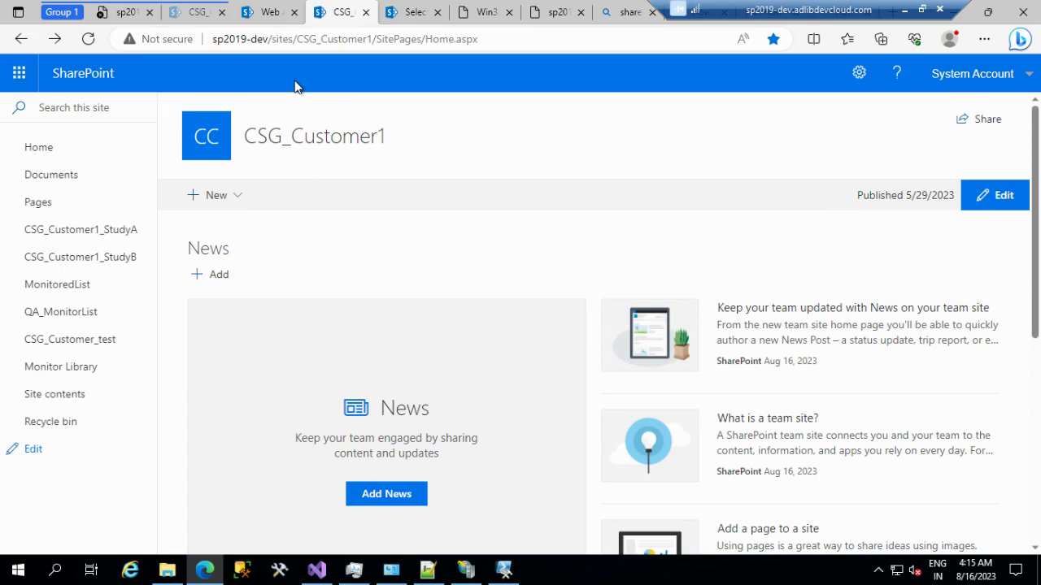
# Switch to IIS Manager to look over the web sites on the server, then return to the browser.
pyautogui.click(465, 570)
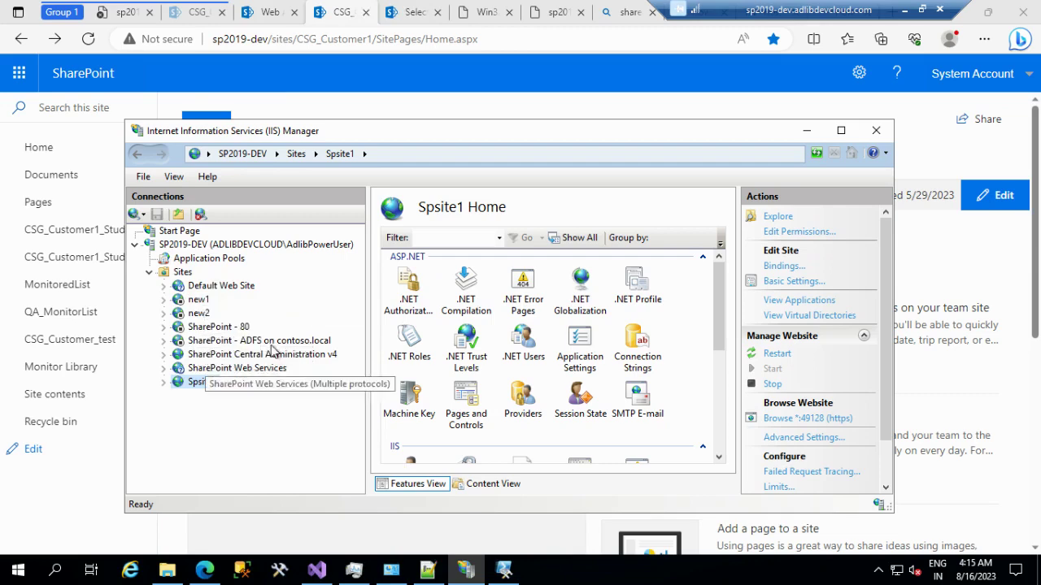
pyautogui.click(40, 504)
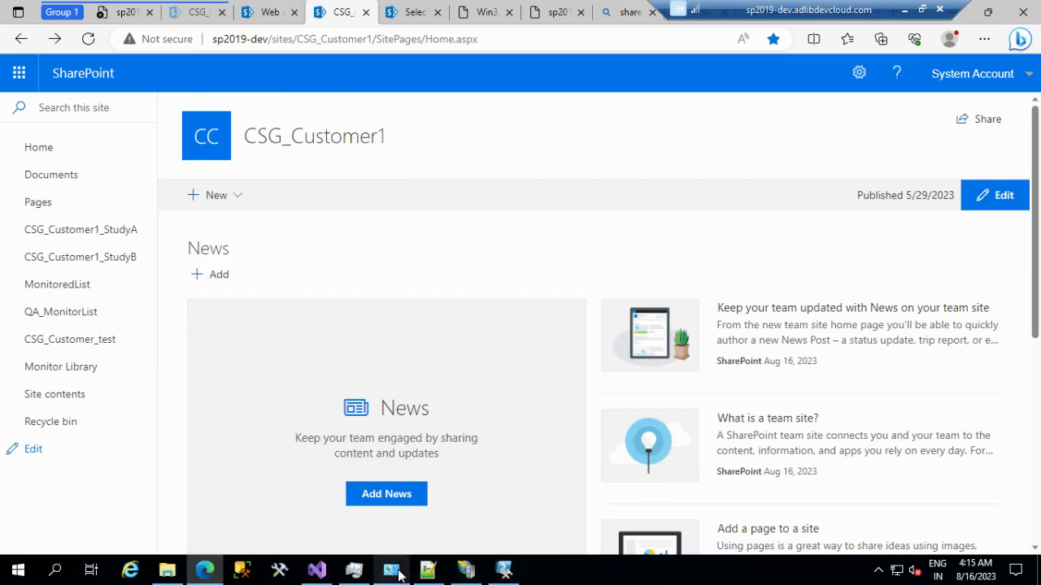
pyautogui.moveTo(387, 577)
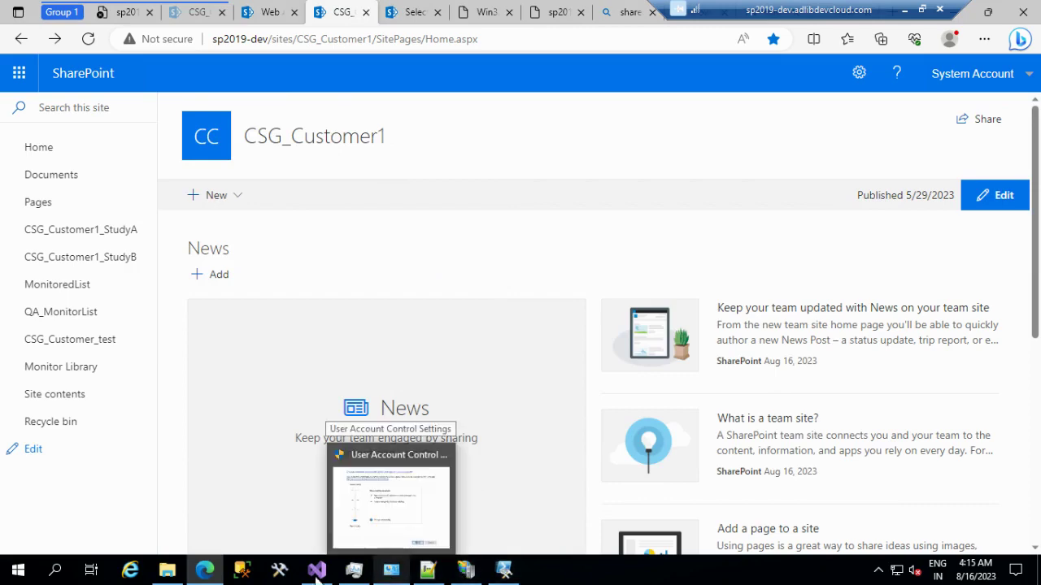
pyautogui.click(465, 570)
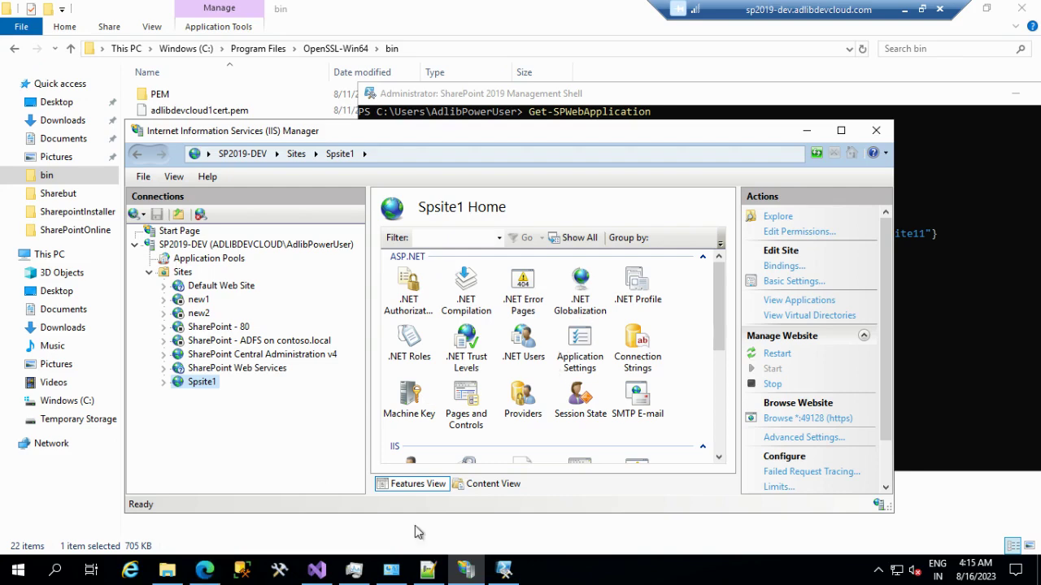
pyautogui.click(200, 575)
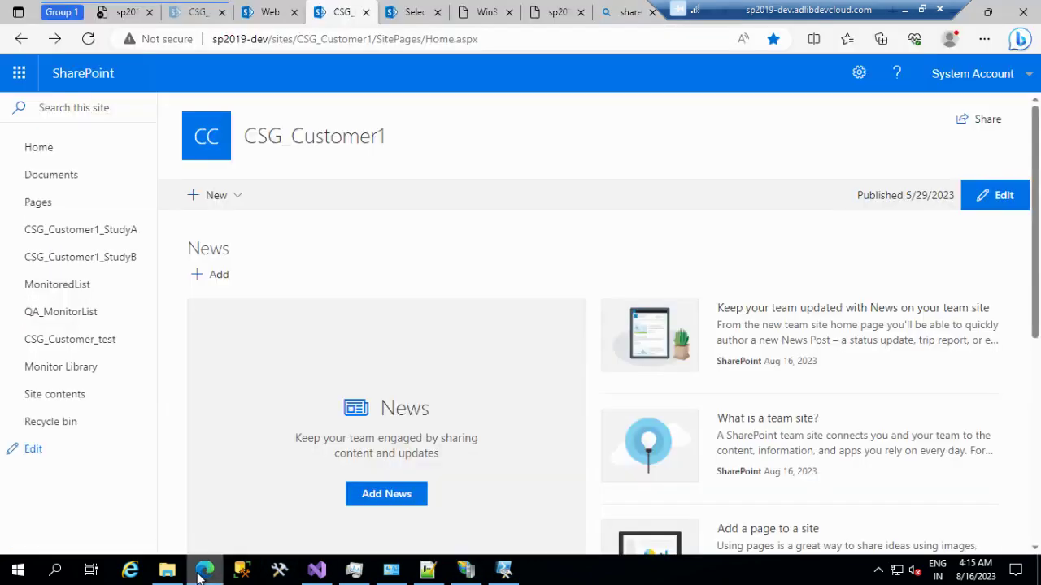
# Return to the site collection form, choose the Enterprise template Document Center, and review the remaining settings and title.
pyautogui.moveTo(715, 11); pyautogui.dragTo(91, 24)
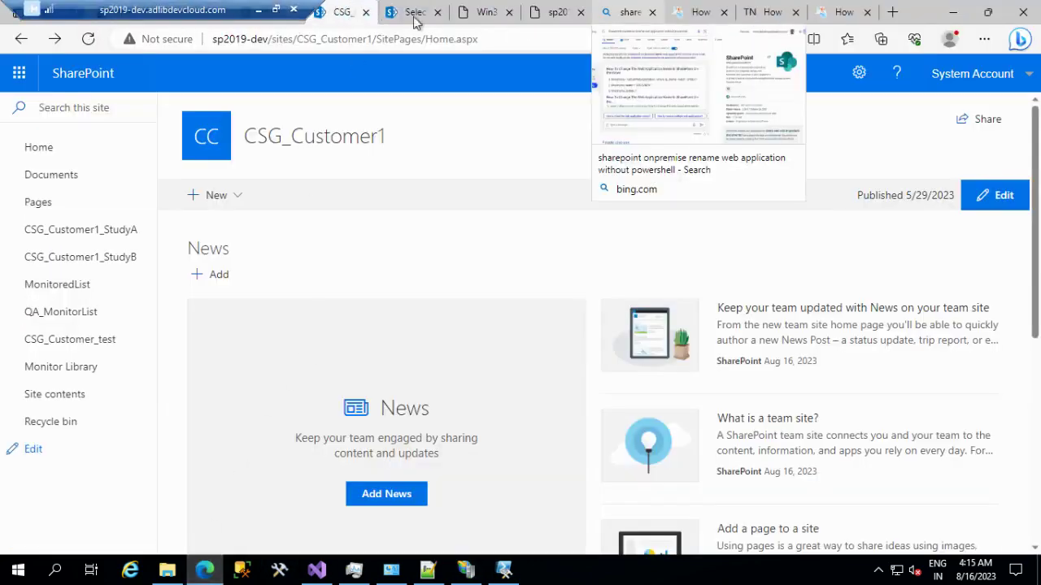
pyautogui.click(538, 15)
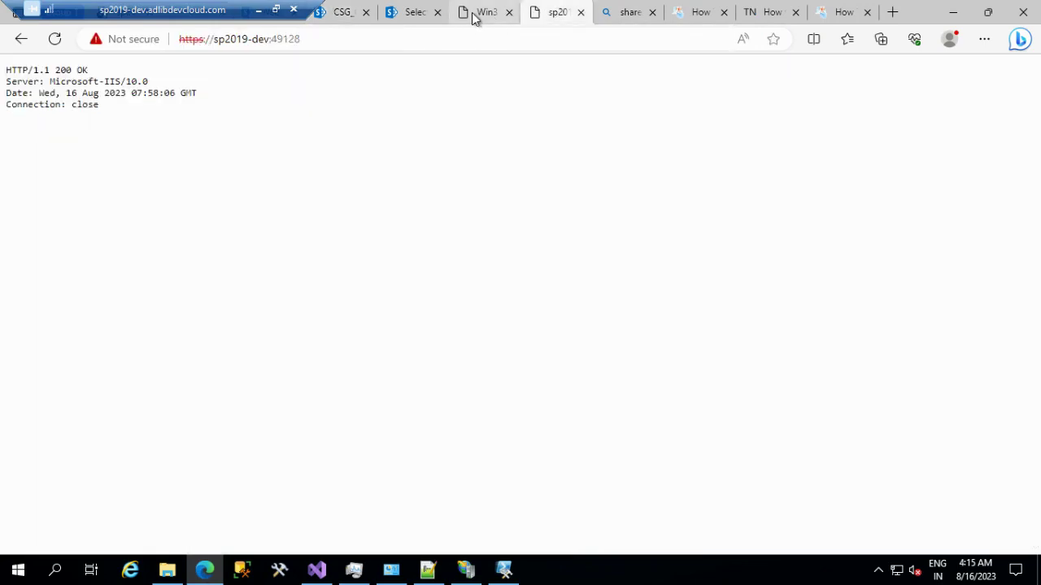
pyautogui.click(475, 18)
pyautogui.click(411, 12)
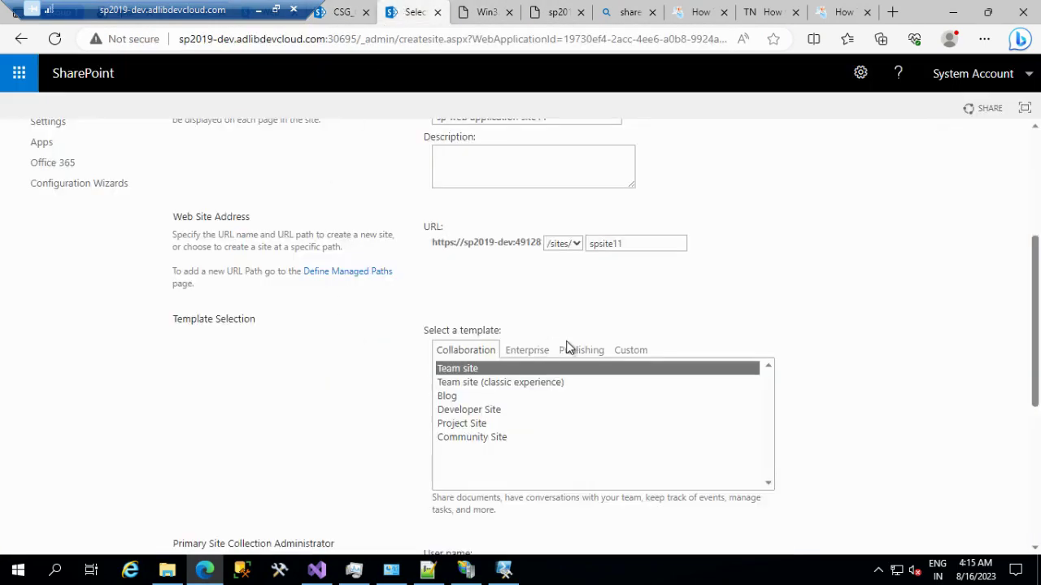
pyautogui.click(527, 349)
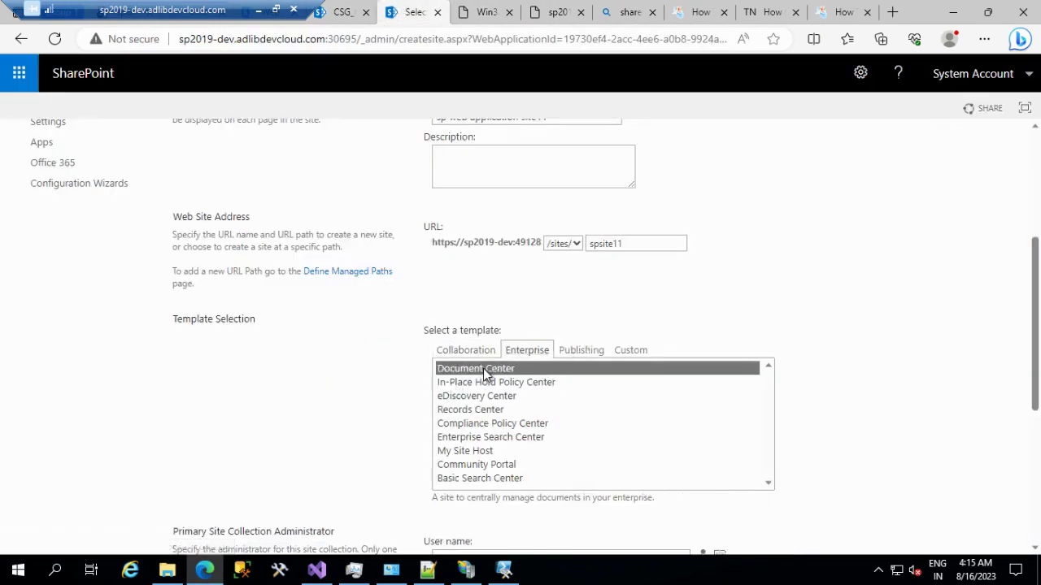
pyautogui.scroll(-4, 838, 372)
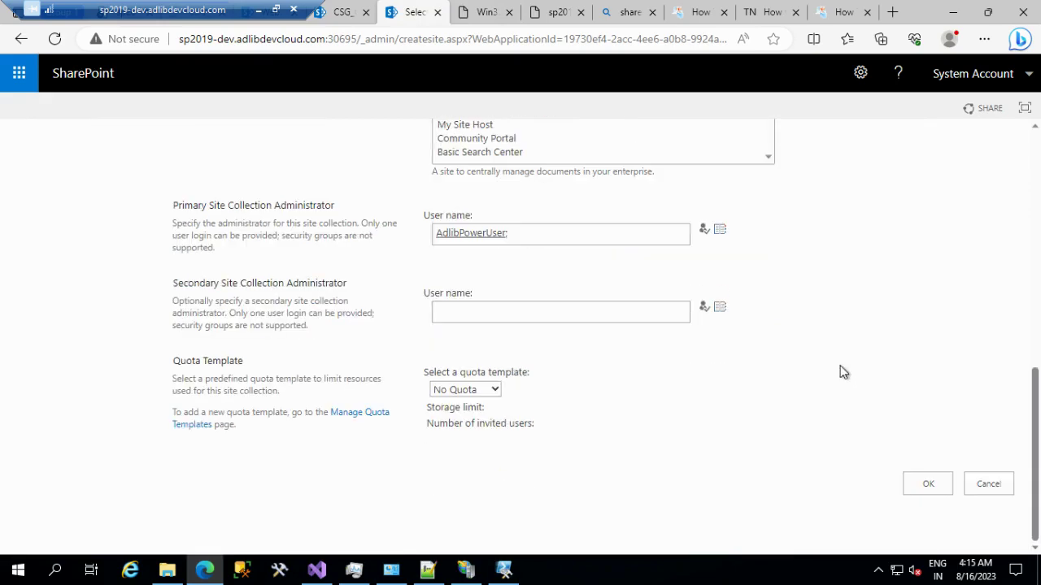
pyautogui.scroll(5, 706, 392)
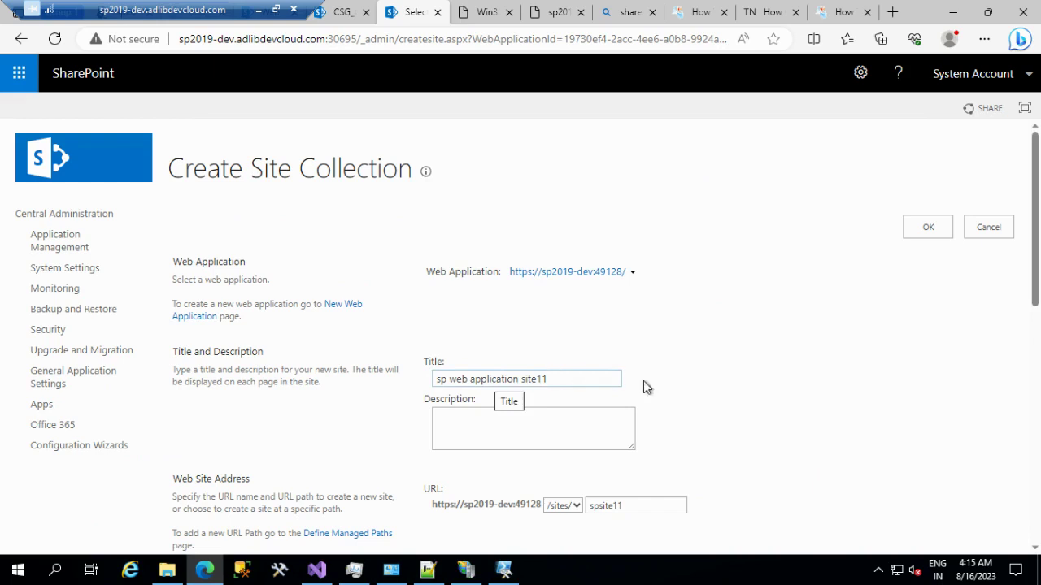
pyautogui.click(543, 380)
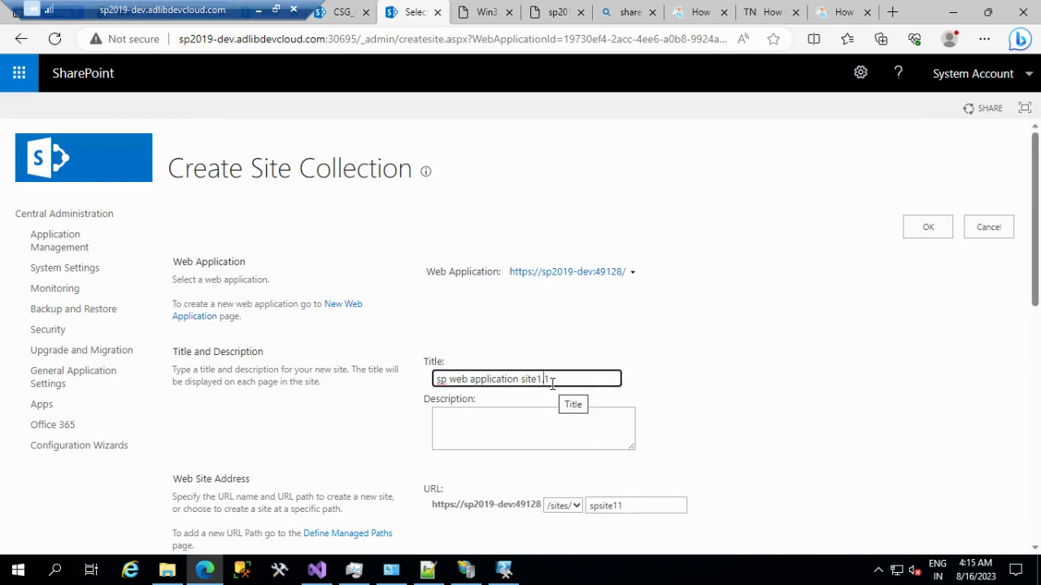
# Try the root path / for the web site address, then restore the /sites/ path.
pyautogui.scroll(-4, 772, 443)
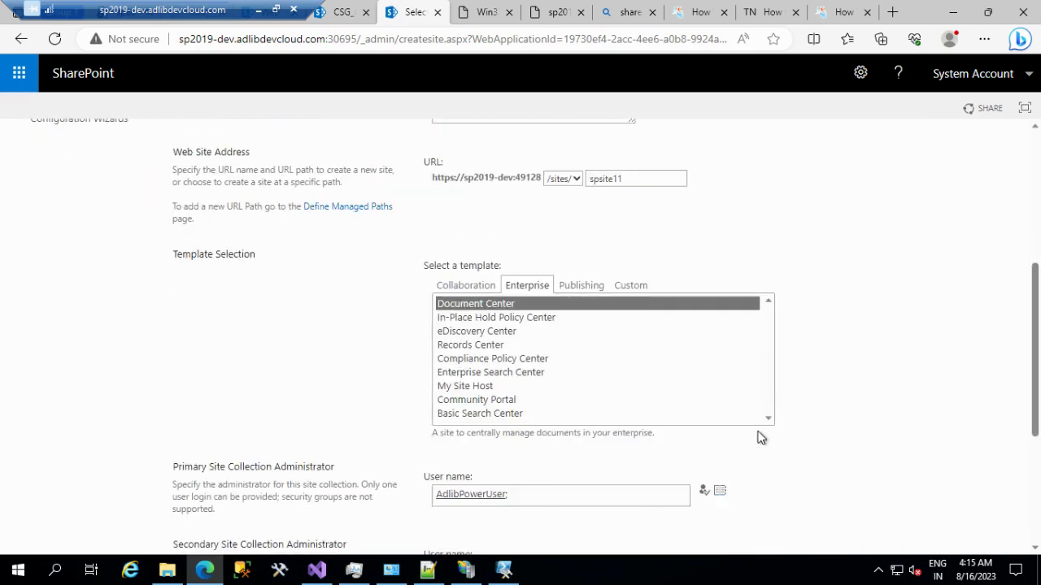
pyautogui.click(574, 184)
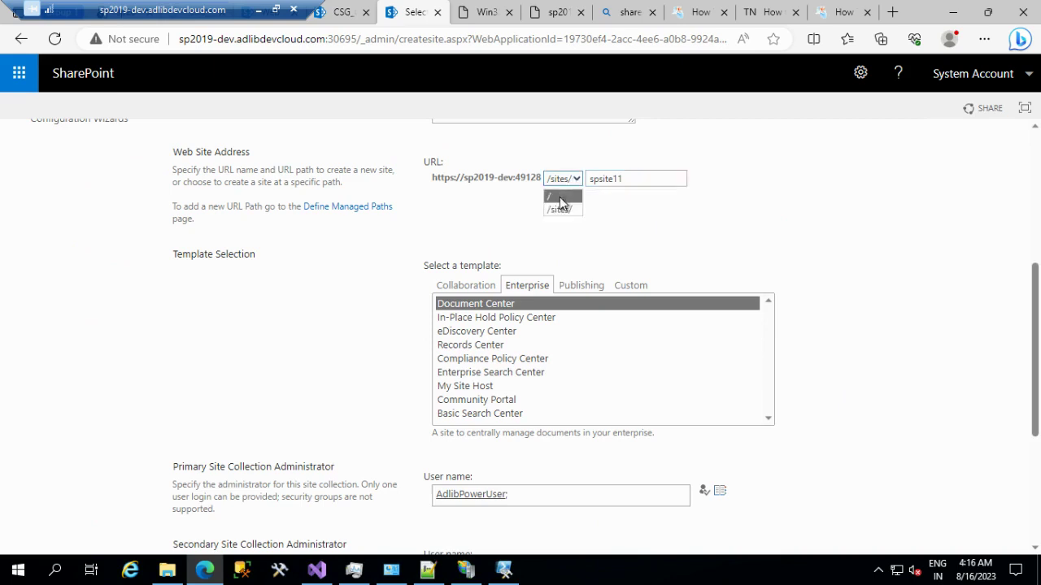
pyautogui.click(560, 202)
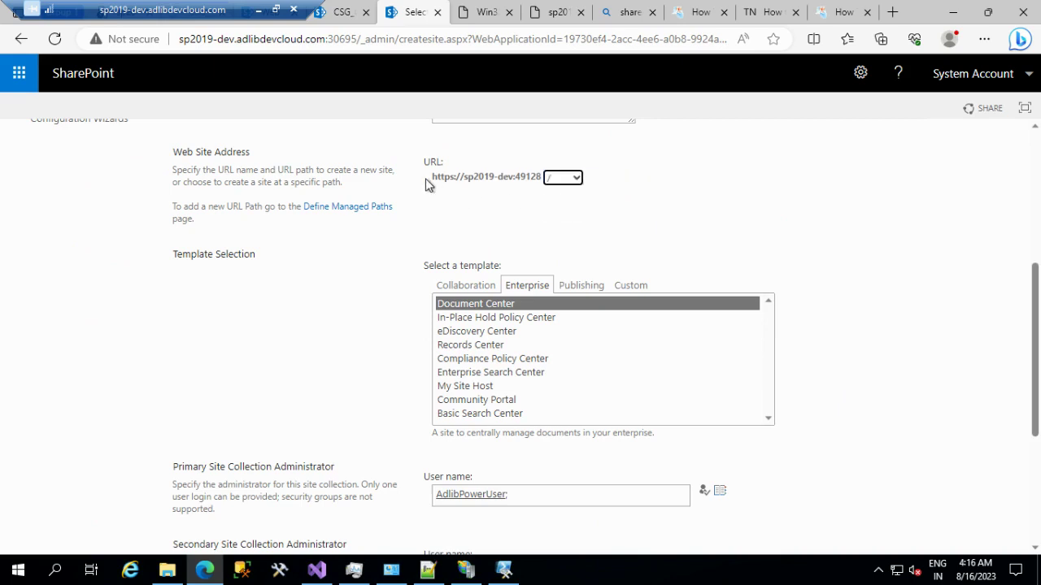
pyautogui.click(570, 180)
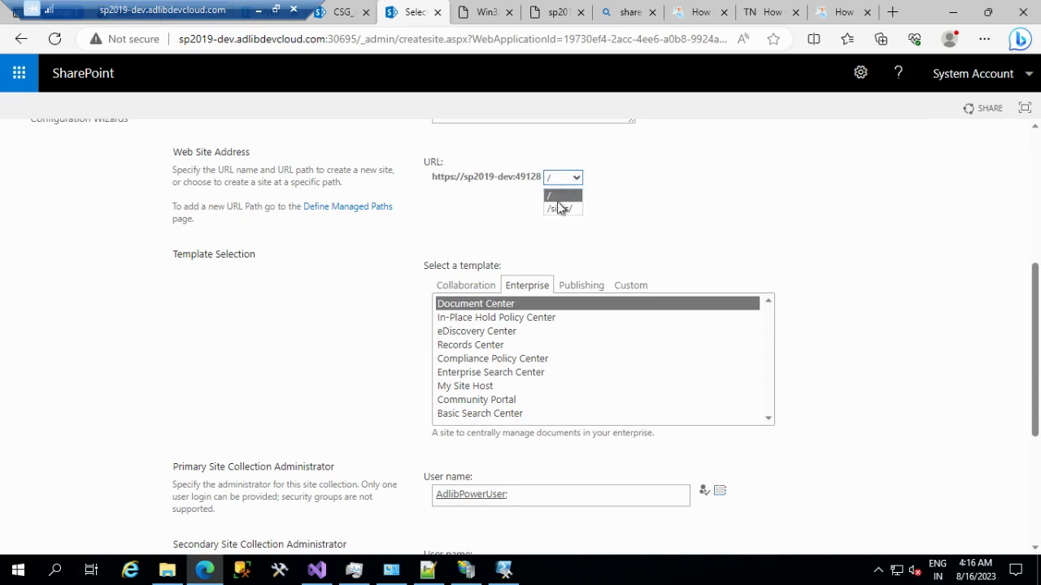
pyautogui.click(559, 206)
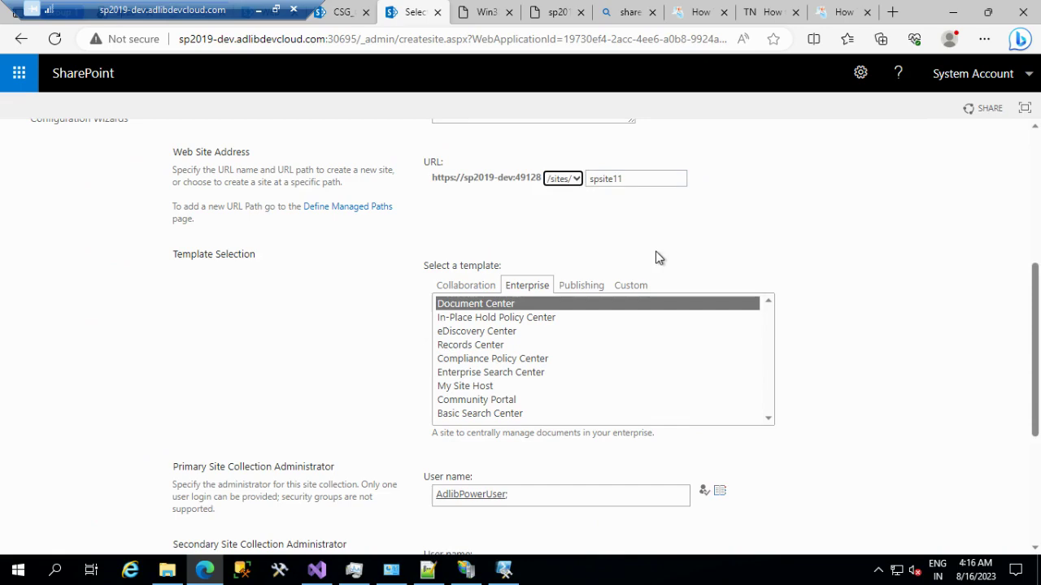
# Submit the completed form to create the spsite11 site collection.
pyautogui.scroll(-3, 659, 257)
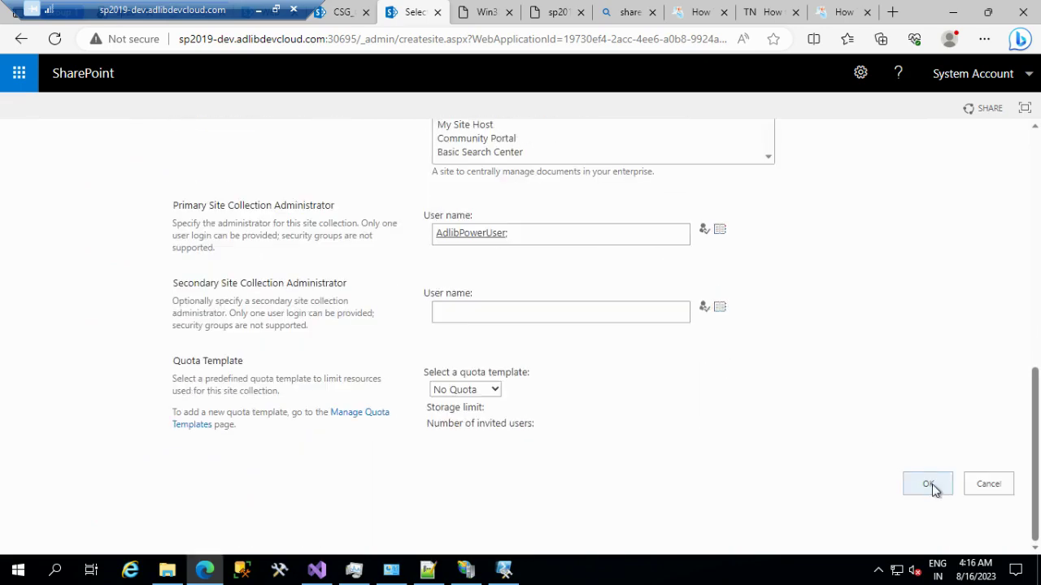
pyautogui.click(933, 486)
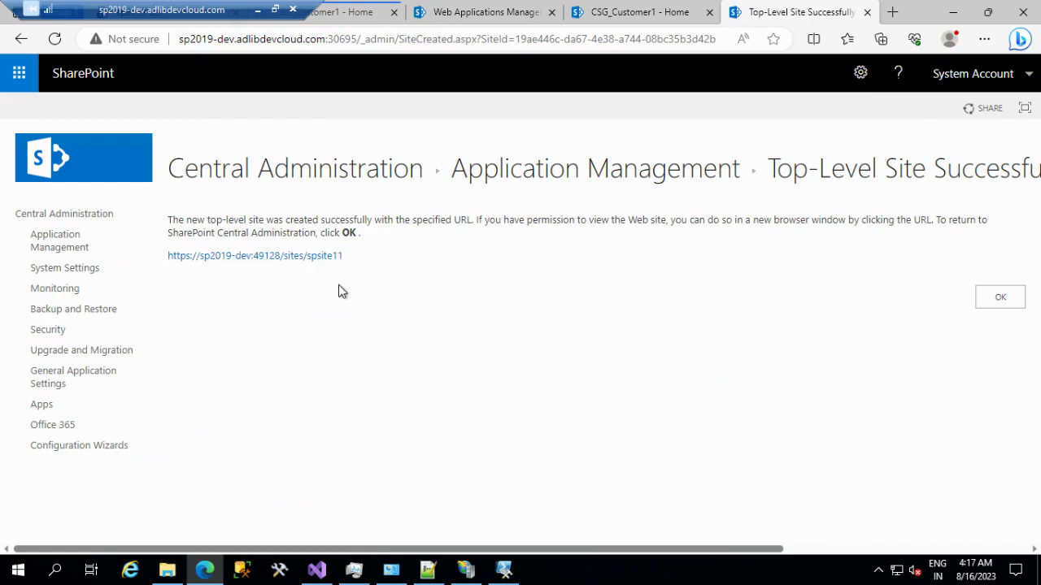
pyautogui.moveTo(352, 262); pyautogui.dragTo(162, 263)
pyautogui.hotkey('ctrl', 'c')
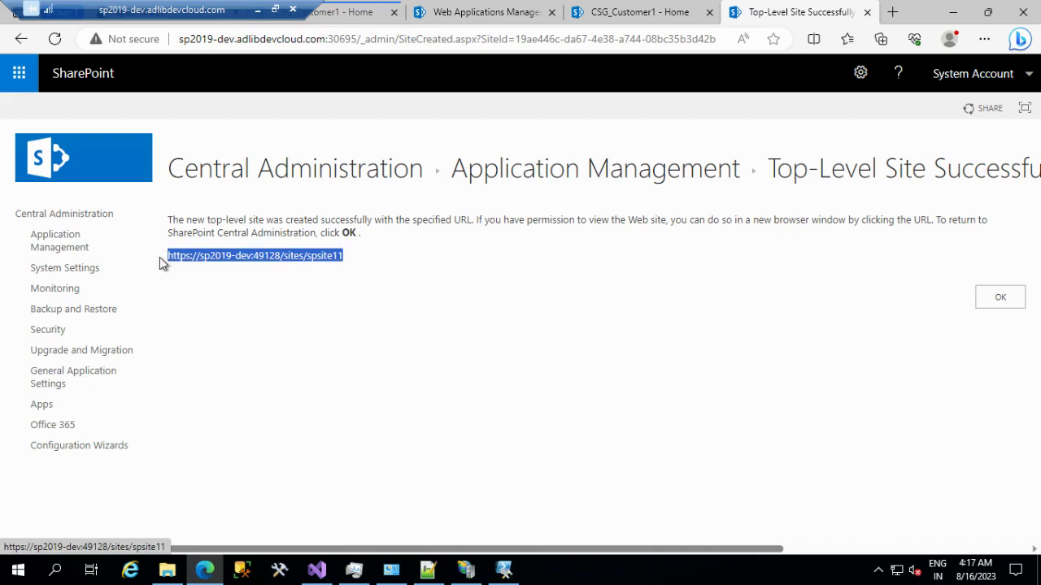
pyautogui.click(894, 13)
pyautogui.hotkey('ctrl', 'v')
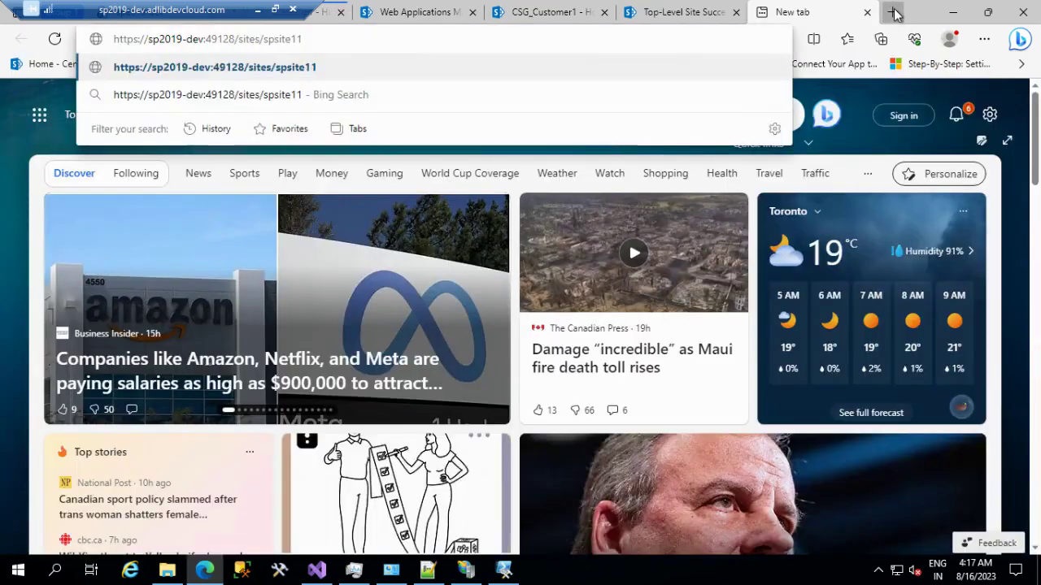
pyautogui.press('Return')
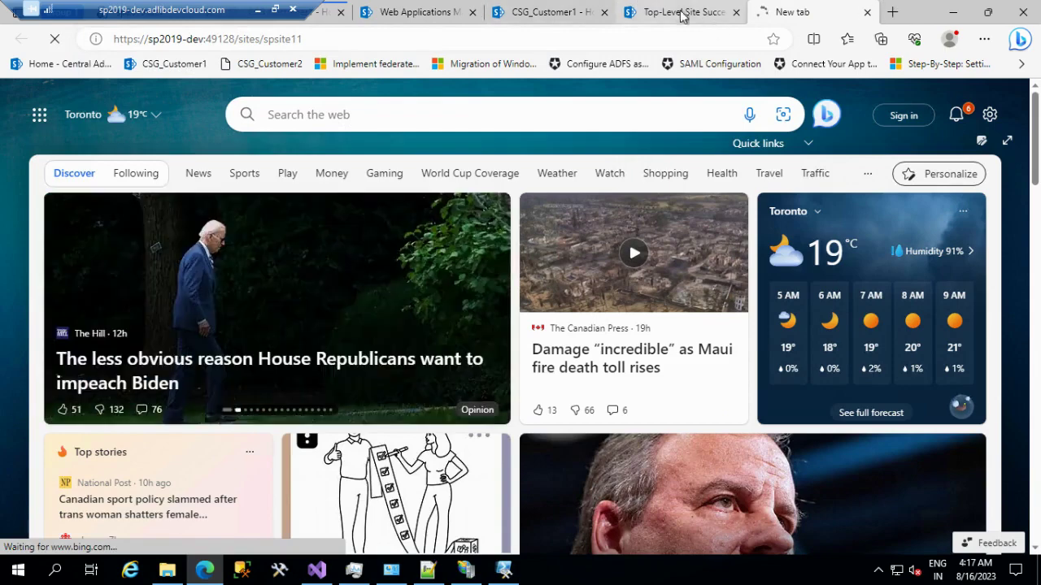
pyautogui.moveTo(667, 8)
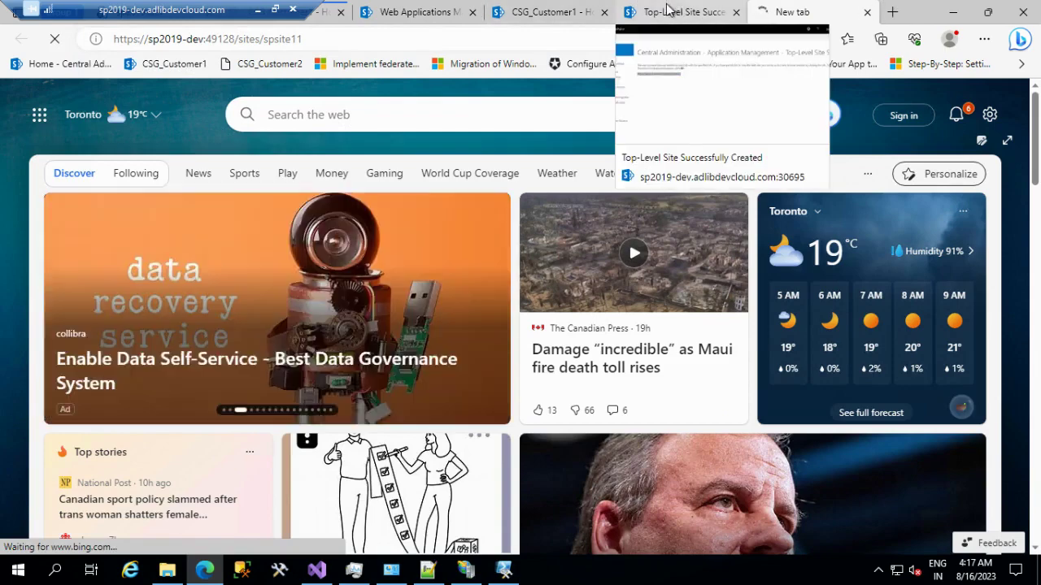
pyautogui.click(667, 9)
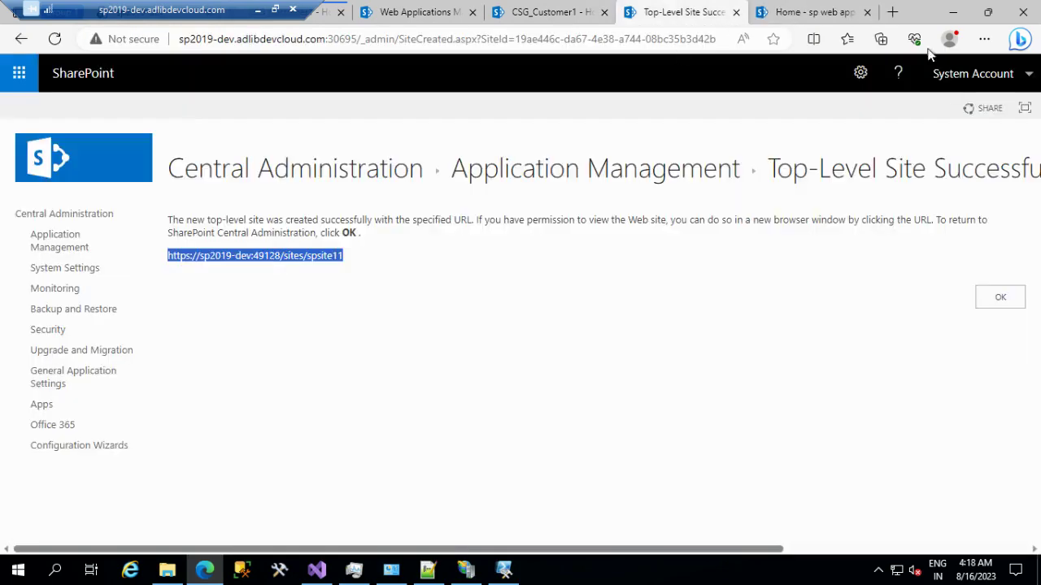
# Switch to IIS Manager, refresh the Sites node of SP2019-DEV, and select the Spsite1 website.
pyautogui.click(803, 8)
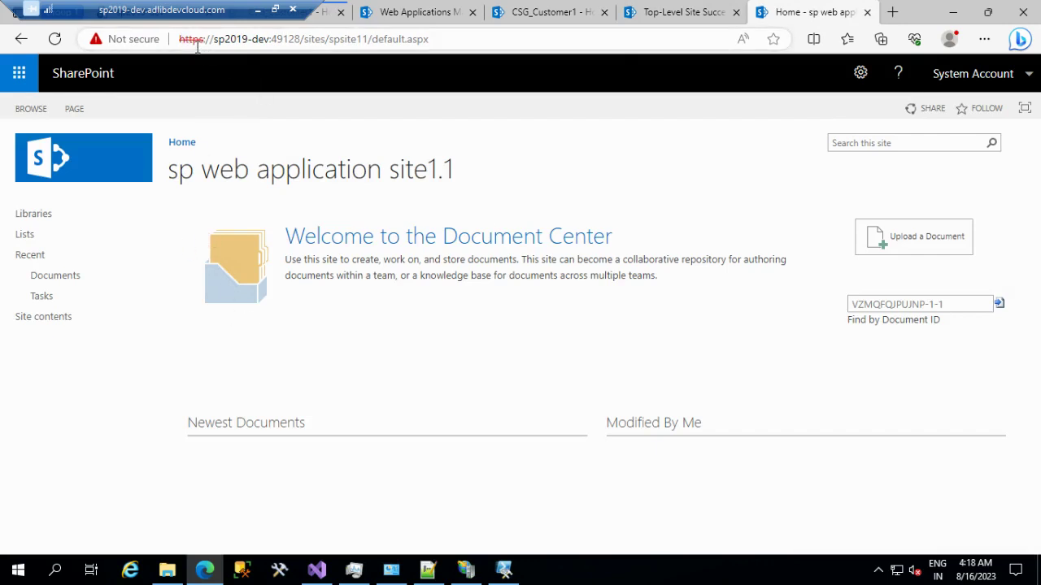
pyautogui.click(464, 573)
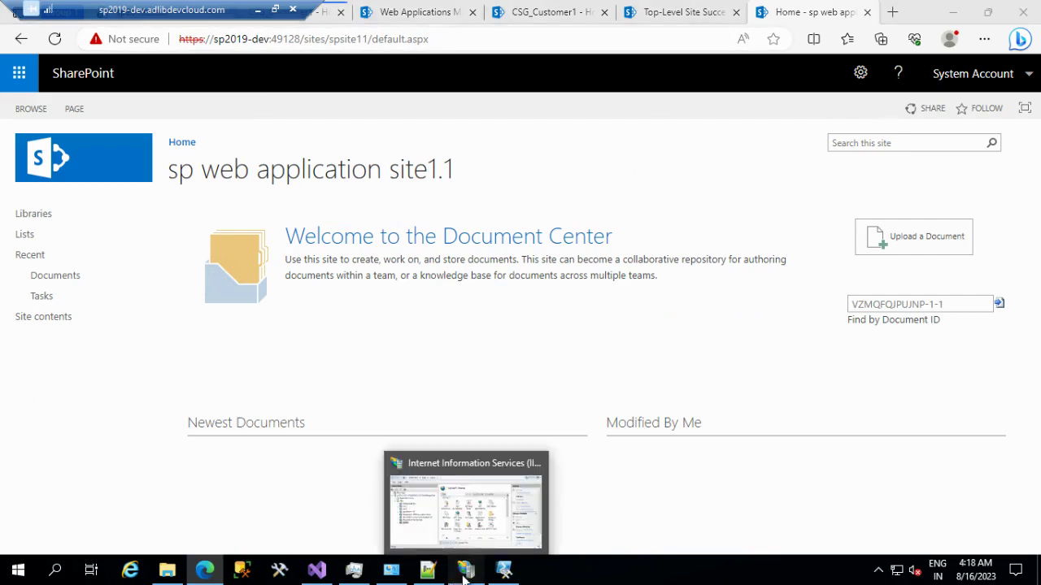
pyautogui.rightClick(183, 275)
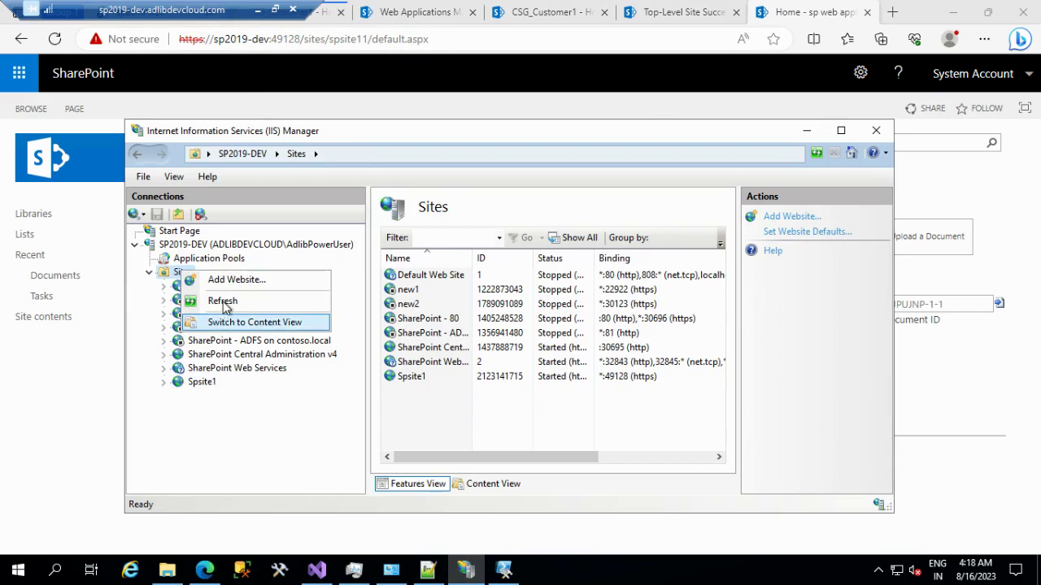
pyautogui.click(223, 302)
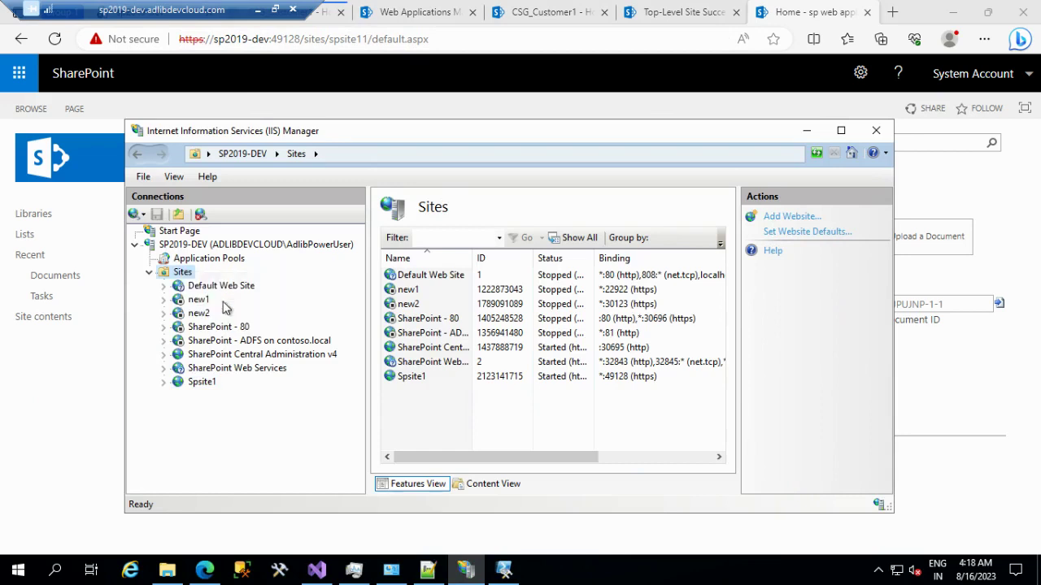
pyautogui.rightClick(179, 275)
pyautogui.click(224, 306)
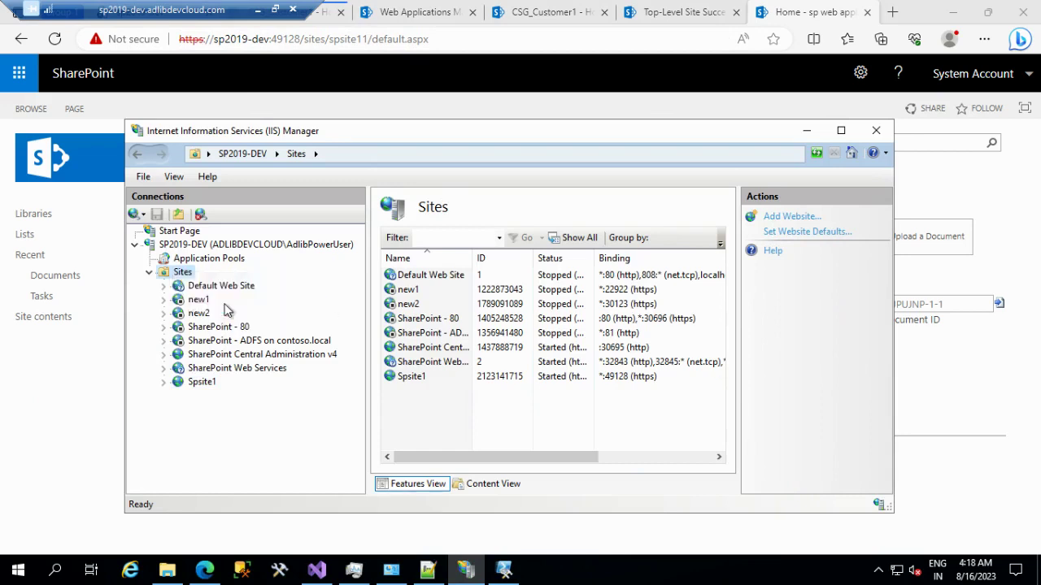
pyautogui.click(201, 384)
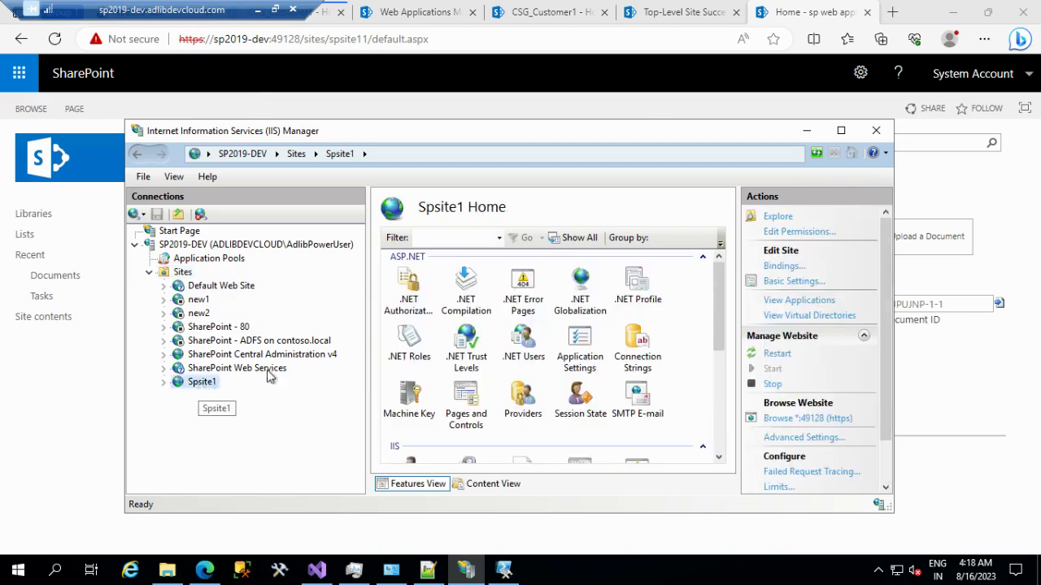
# Browse Spsite1 on *:49128 (https), restarting Edge with normal privileges and continuing past the certificate warning without restoring the earlier pages.
pyautogui.click(800, 423)
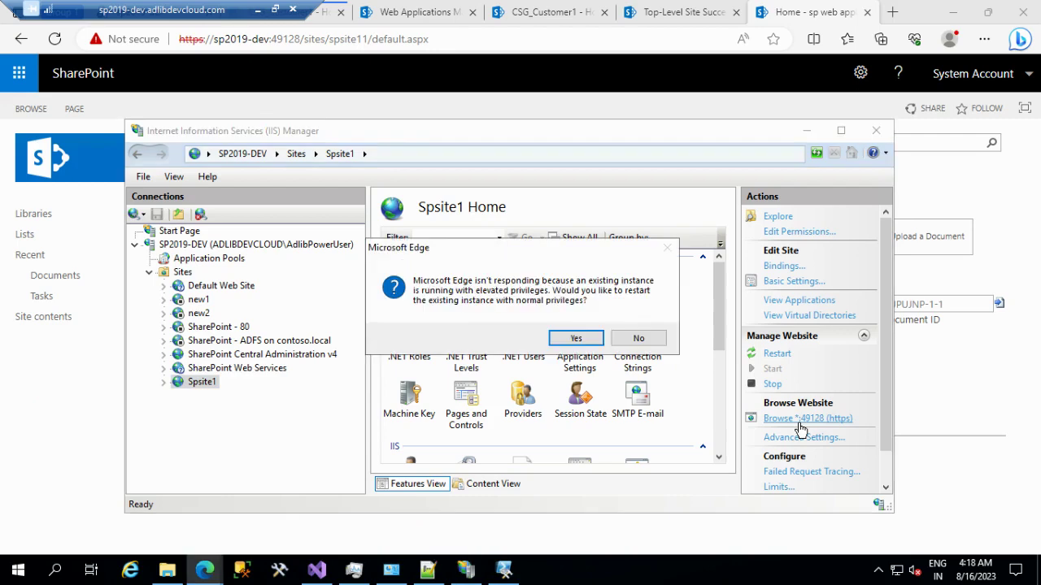
pyautogui.click(575, 339)
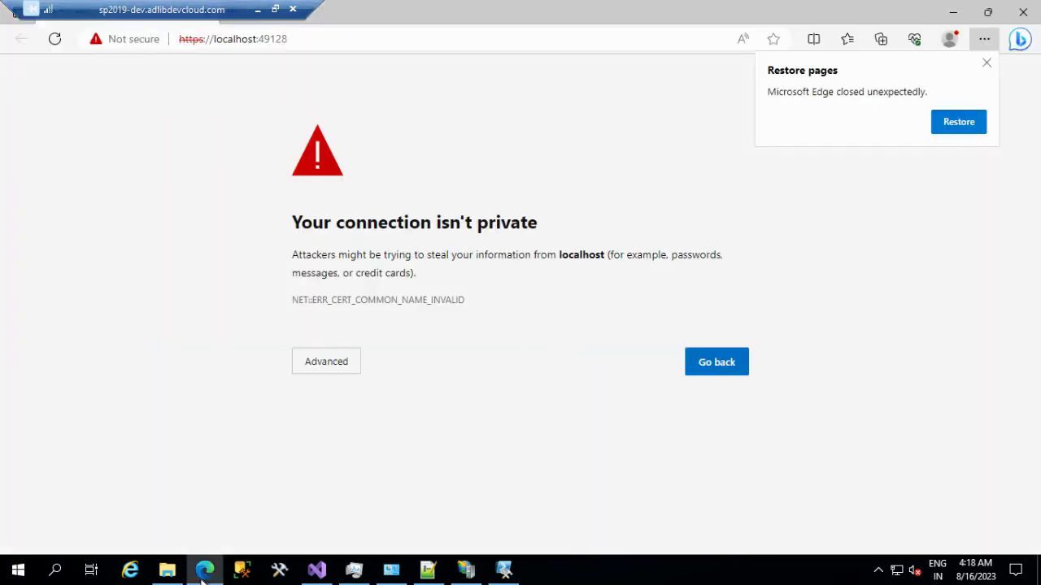
pyautogui.click(341, 363)
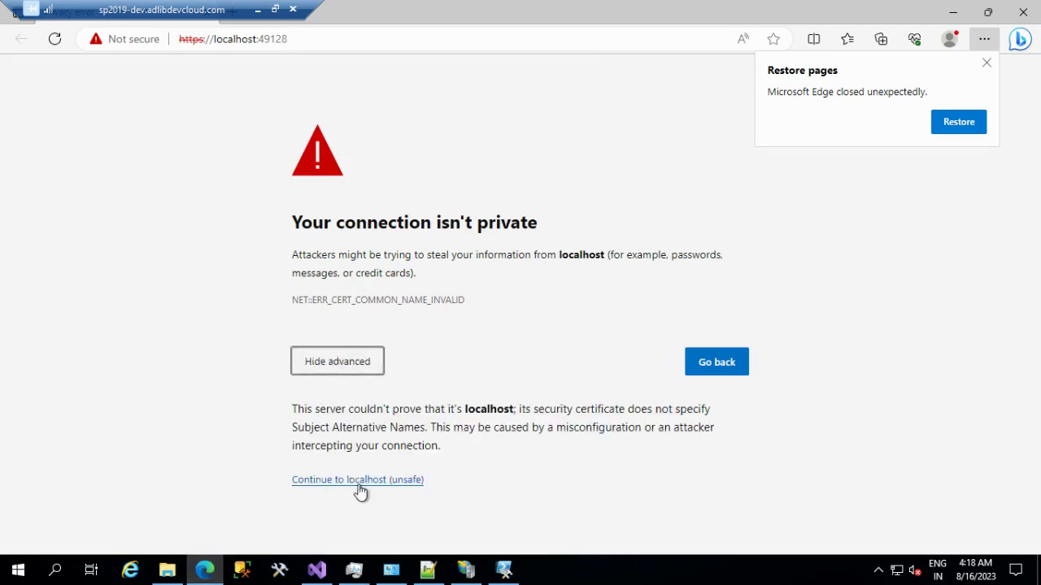
pyautogui.click(360, 481)
pyautogui.moveTo(134, 10); pyautogui.dragTo(695, 10)
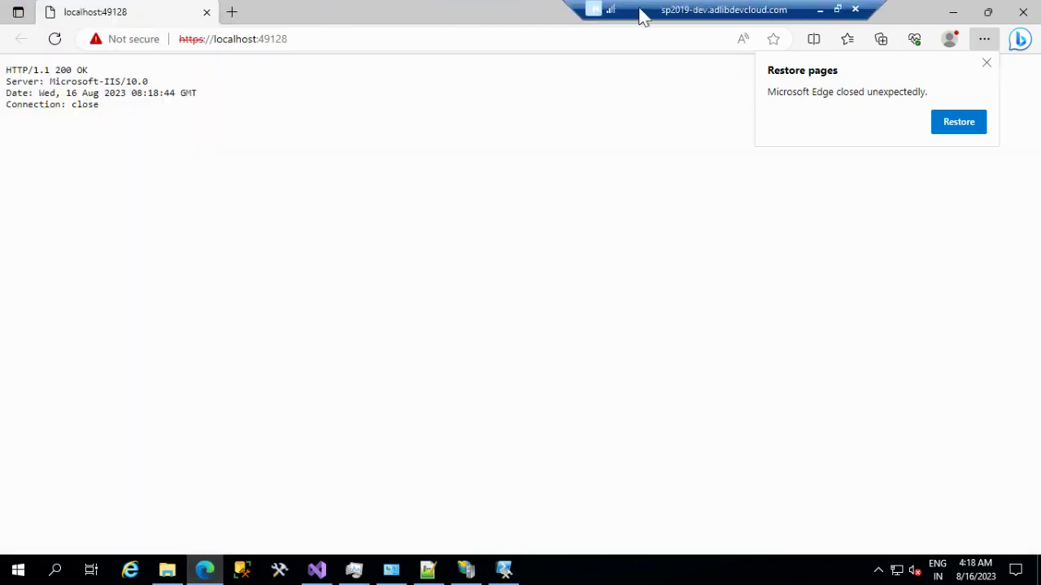
pyautogui.click(986, 63)
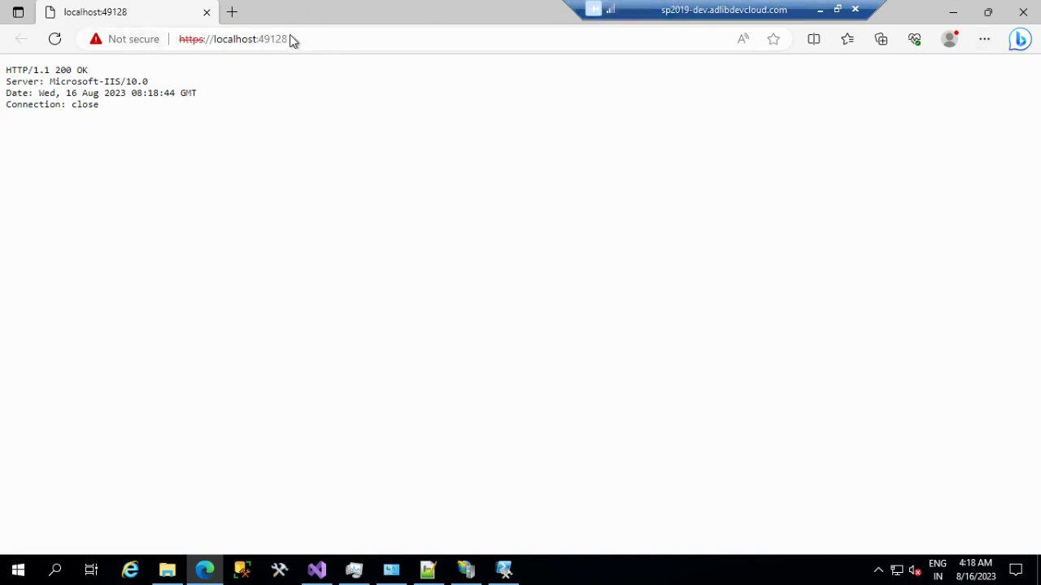
pyautogui.click(210, 36)
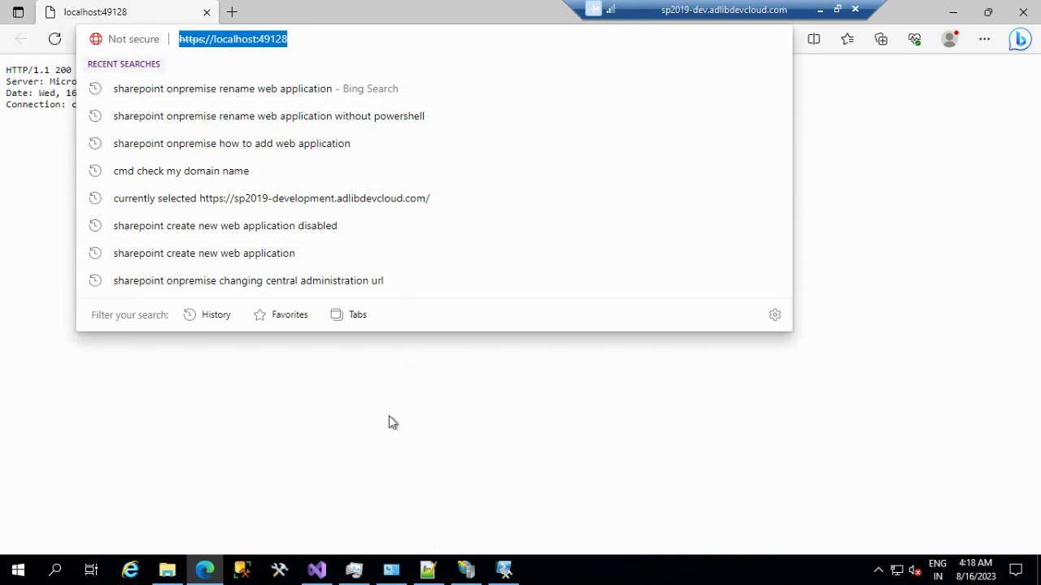
pyautogui.click(364, 462)
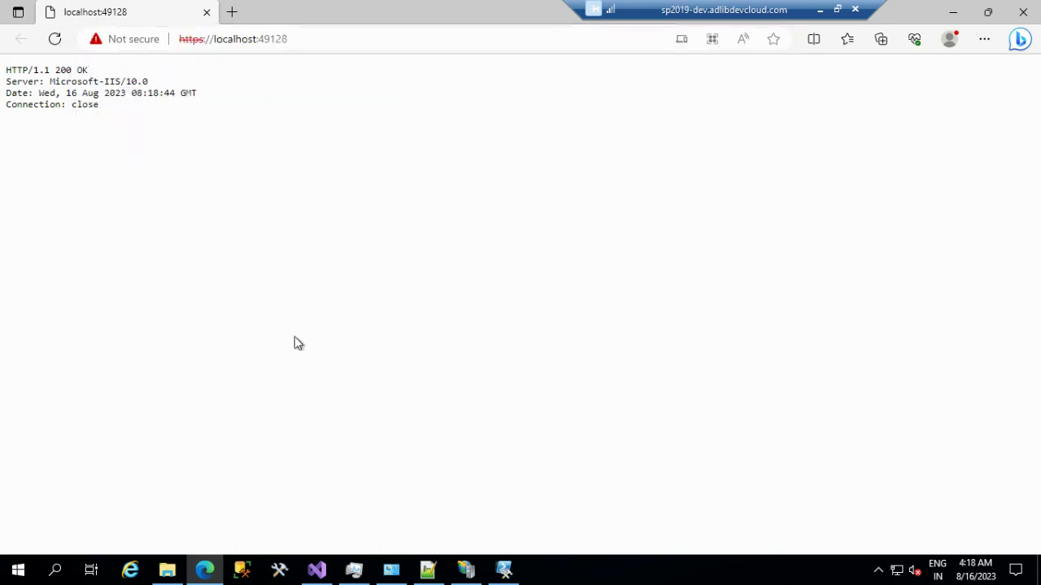
pyautogui.click(315, 38)
pyautogui.click(318, 39)
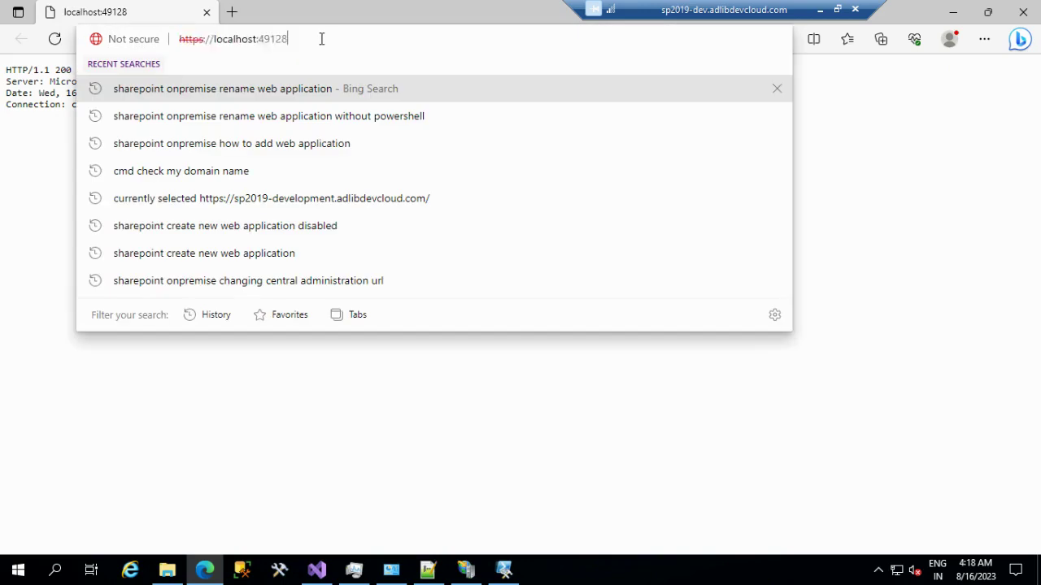
pyautogui.write('/sites')
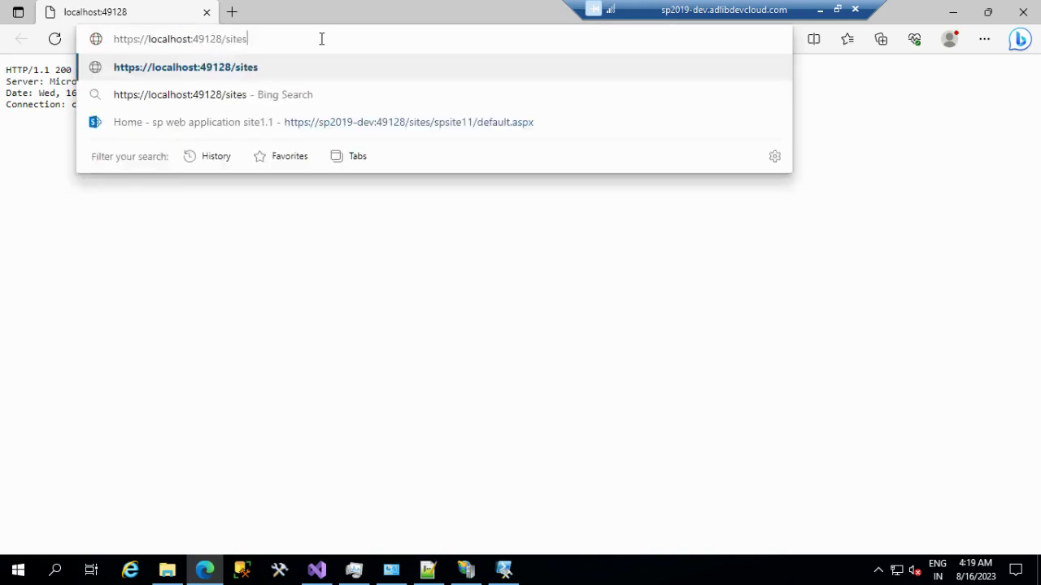
pyautogui.click(452, 128)
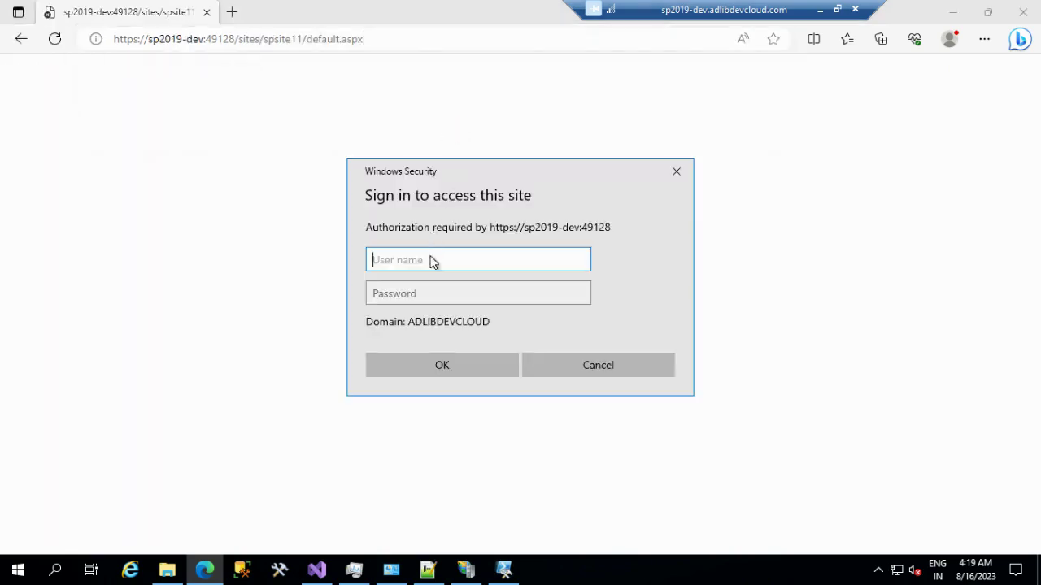
# Sign in to the spsite11 site with the account's user name and password.
pyautogui.write('adlibpoweruser')
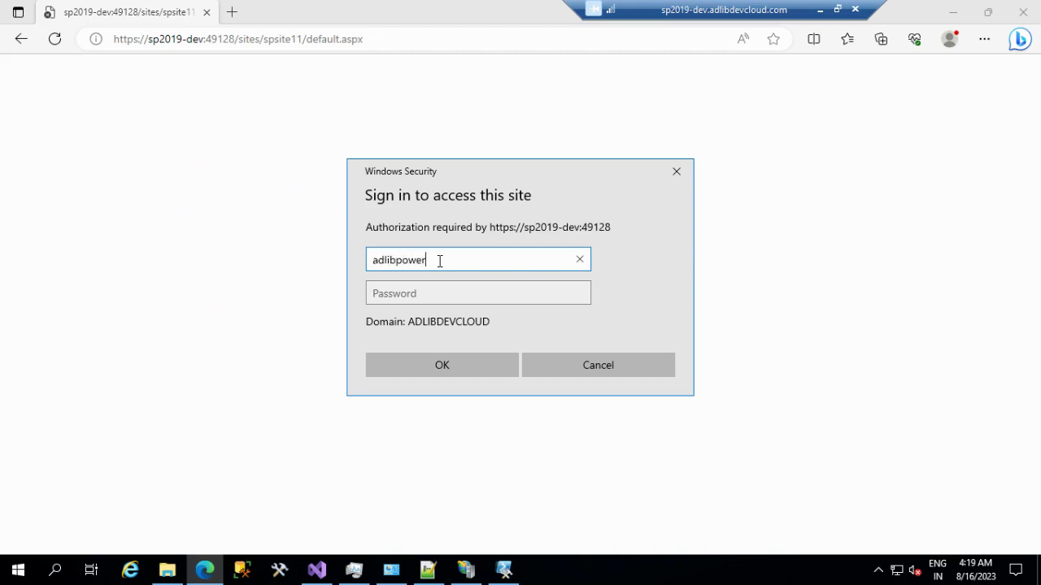
pyautogui.press('Tab')
pyautogui.write('•••••••••')
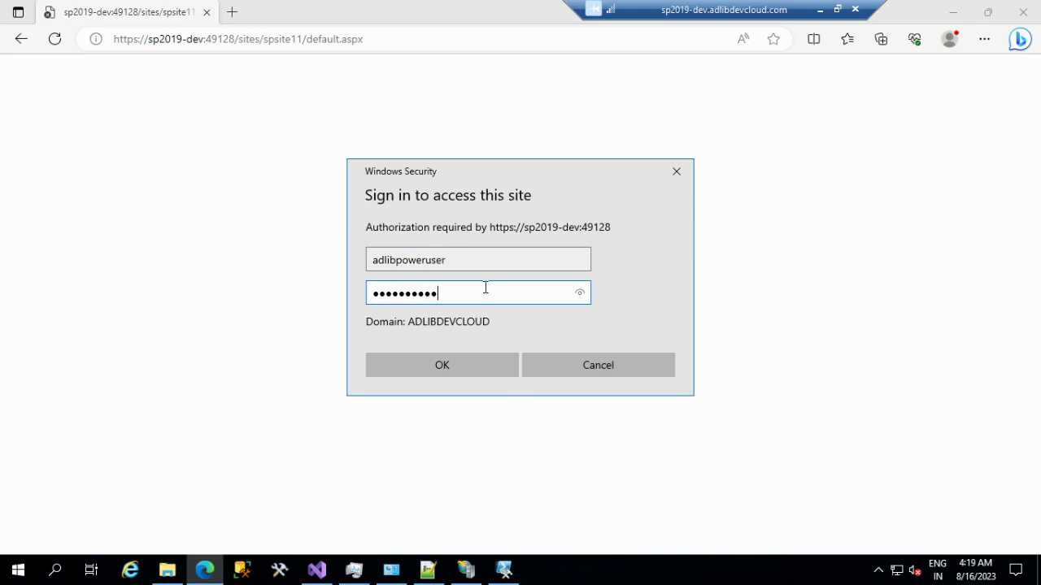
pyautogui.click(460, 368)
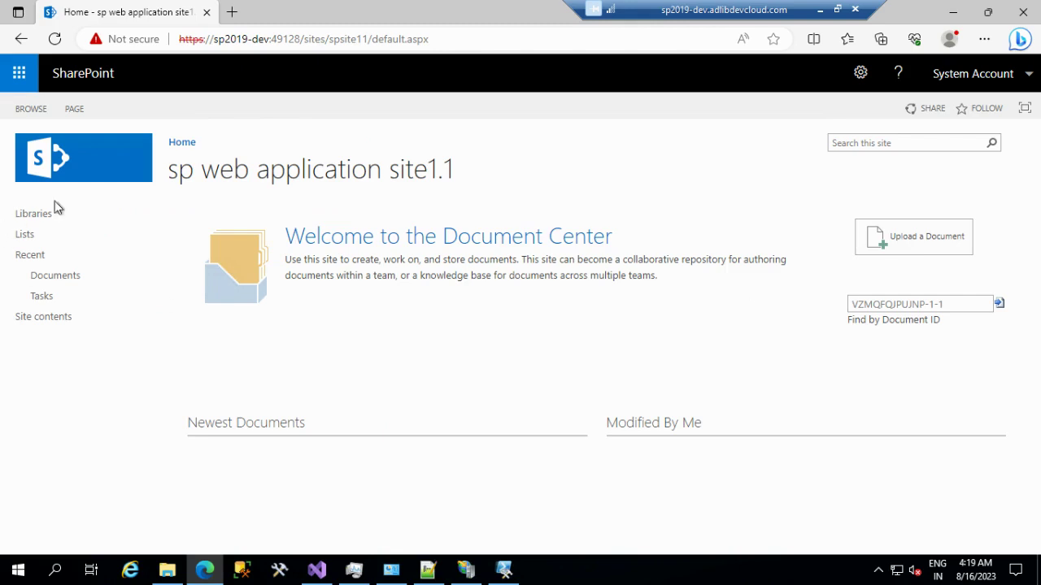
# Upload the PDF 19678-1_etmf_1572 from the Downloads folder to the Document Center as a new version to existing files.
pyautogui.click(935, 242)
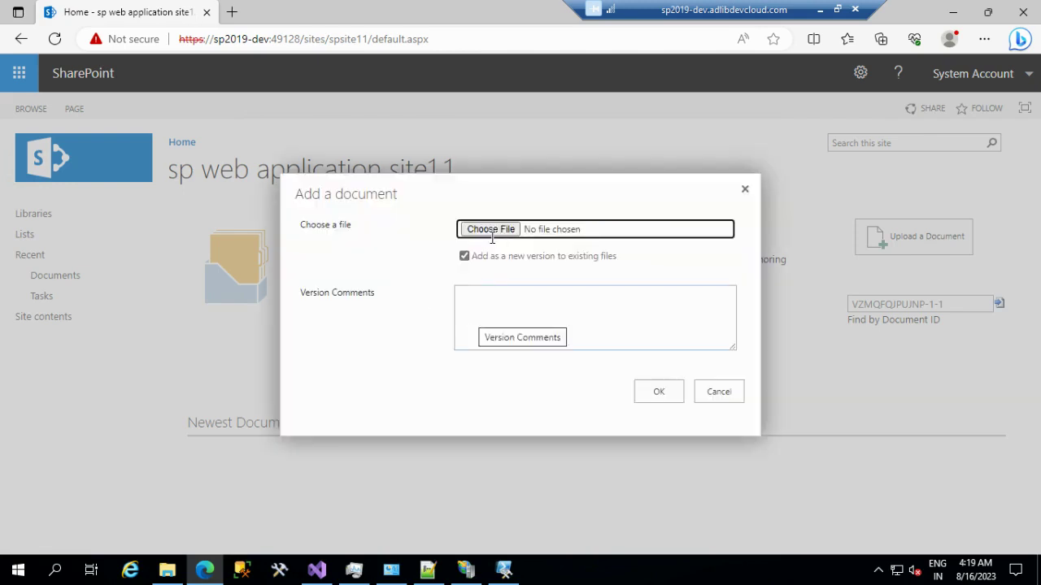
pyautogui.click(496, 230)
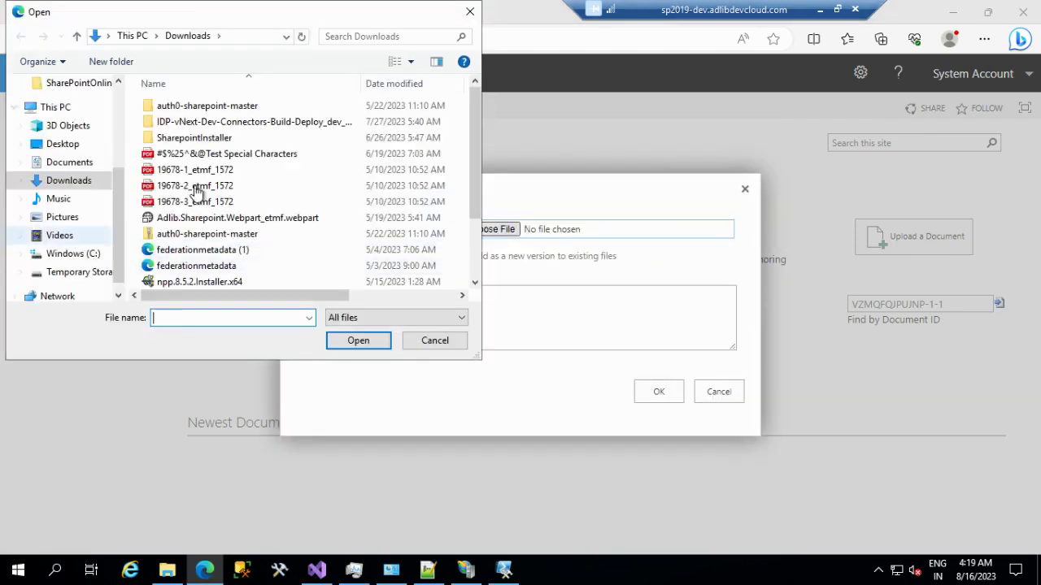
pyautogui.click(203, 170)
pyautogui.click(354, 344)
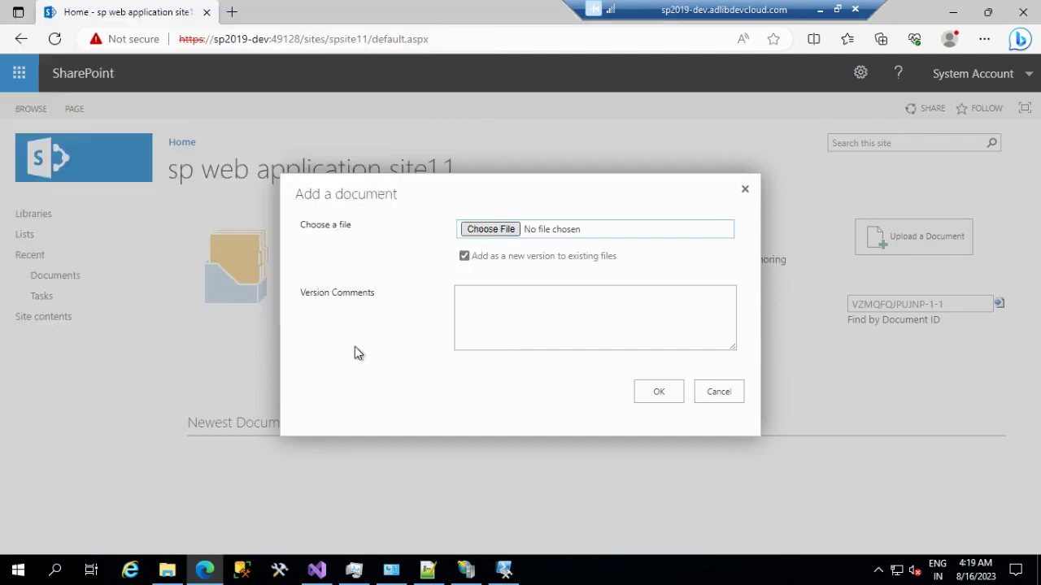
pyautogui.click(658, 393)
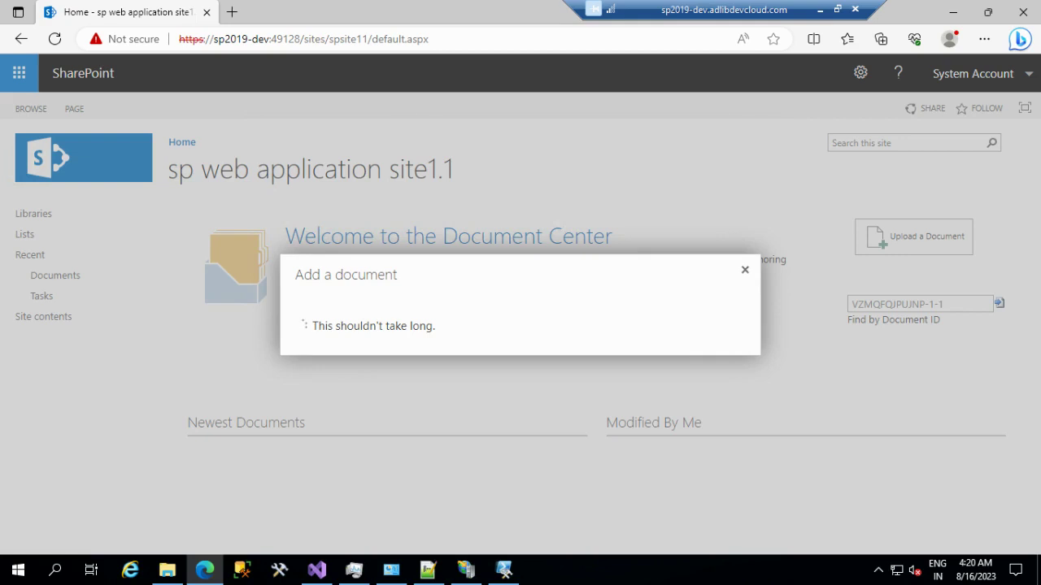
# Open the Central Administration home page, sp2019-dev:30695/default.aspx, in a new browser tab.
pyautogui.click(199, 573)
pyautogui.click(201, 571)
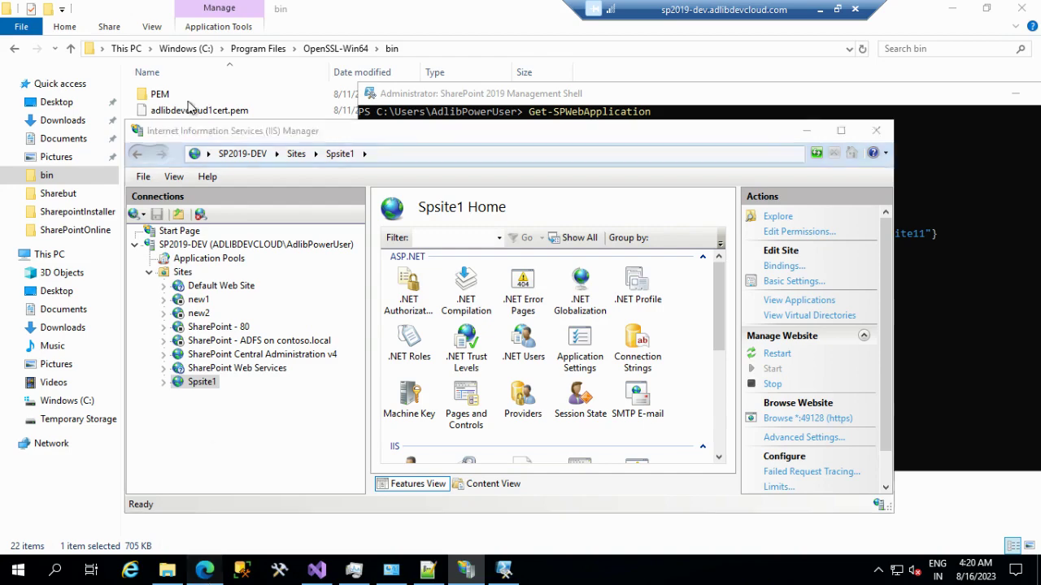
pyautogui.click(234, 13)
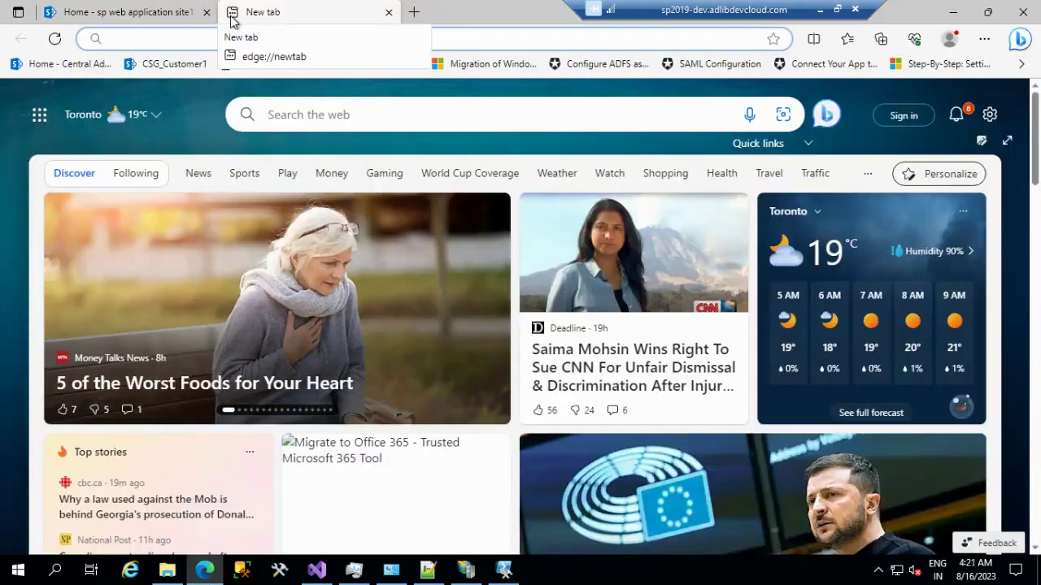
pyautogui.click(114, 13)
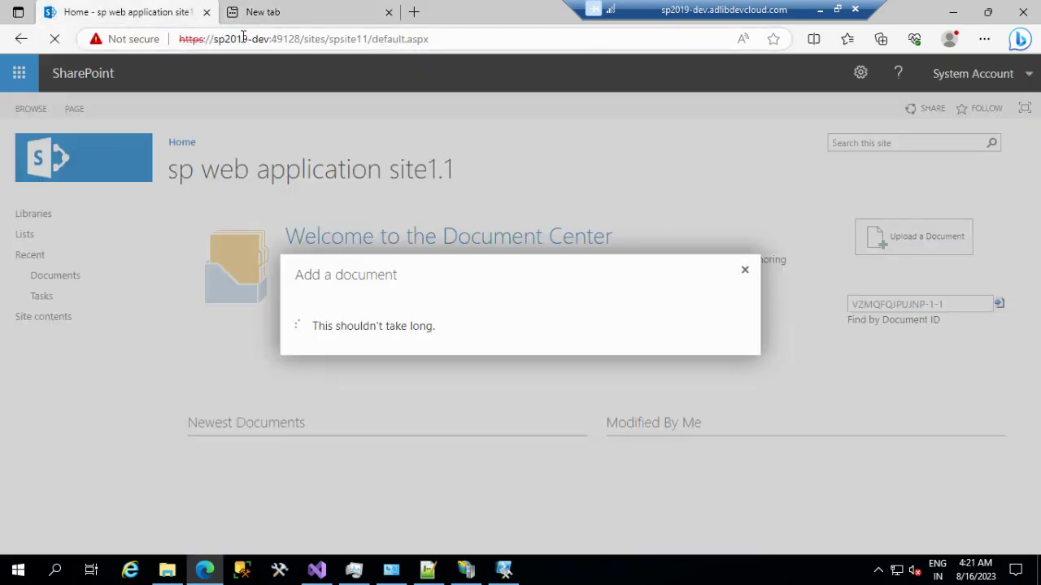
pyautogui.click(273, 13)
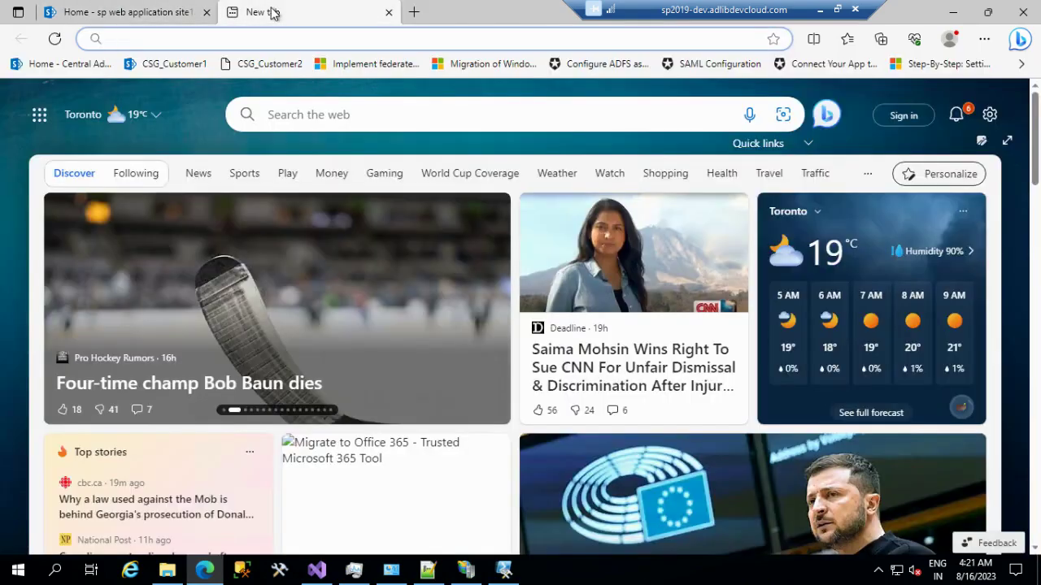
pyautogui.write('sp2019-')
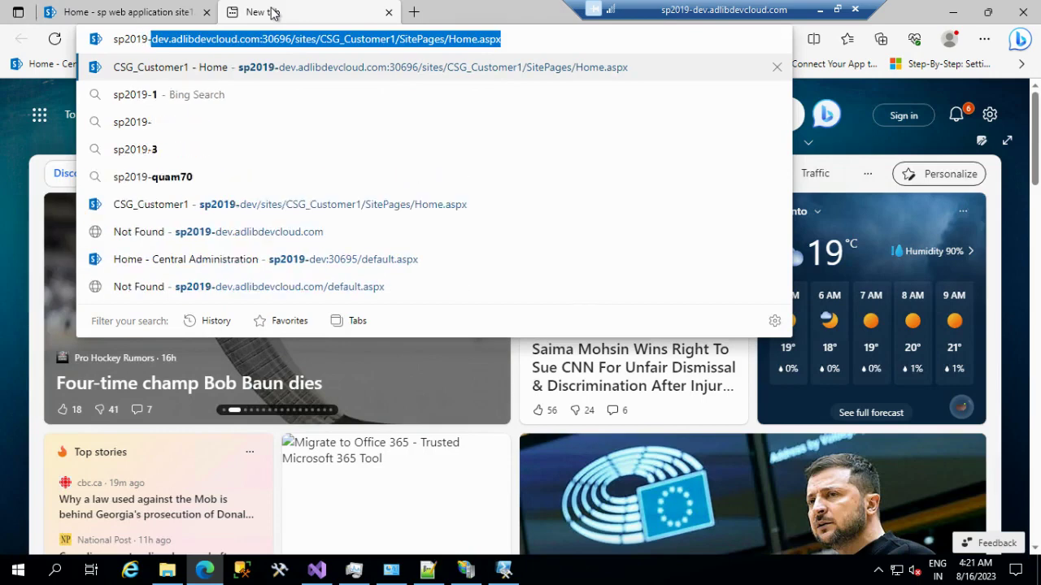
pyautogui.write('de')
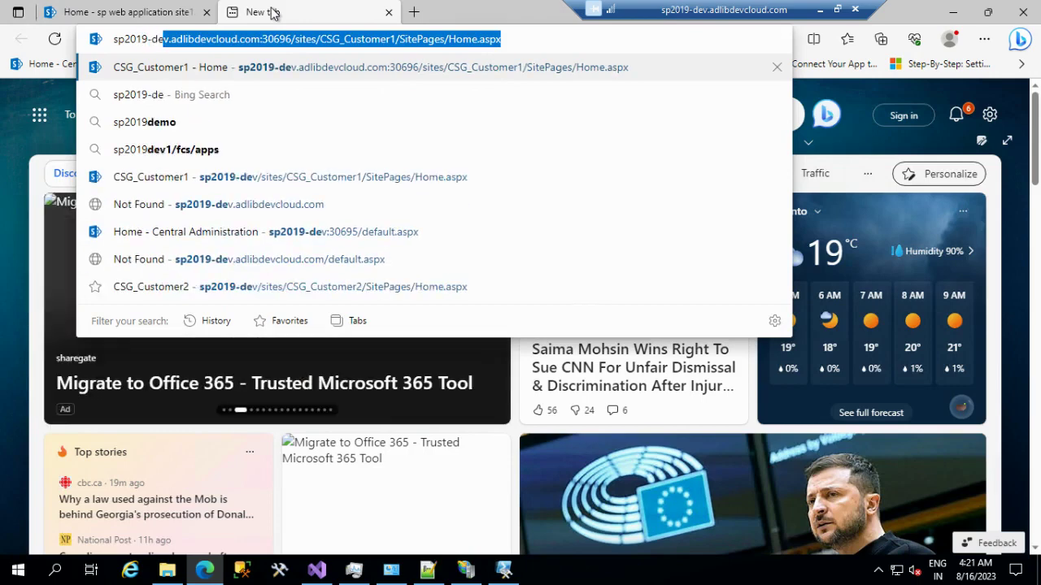
pyautogui.press('Down')
pyautogui.press('Down')
pyautogui.press('Down')
pyautogui.press('Down')
pyautogui.press('Down')
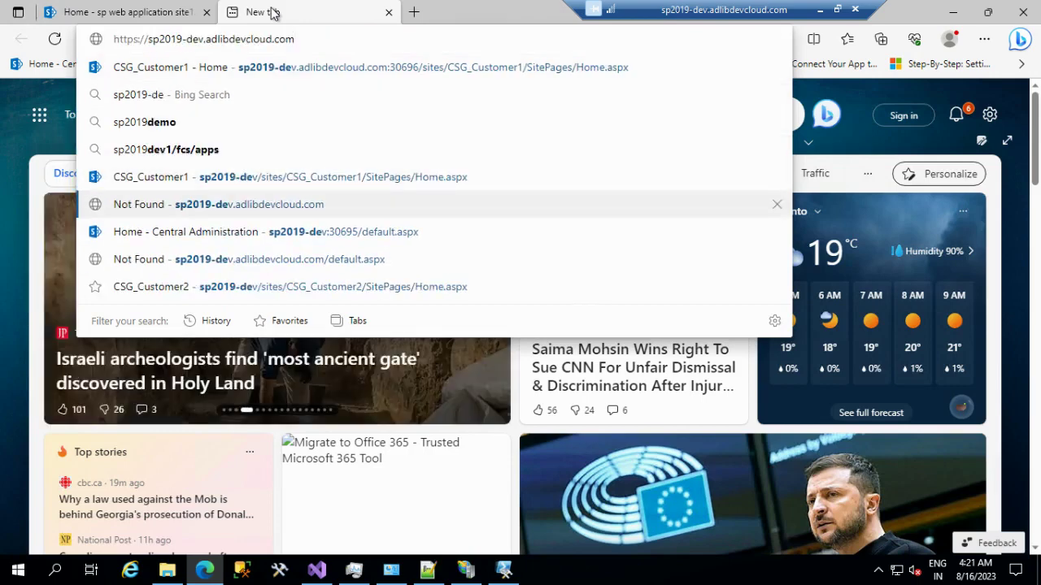
pyautogui.press('Down')
pyautogui.press('Return')
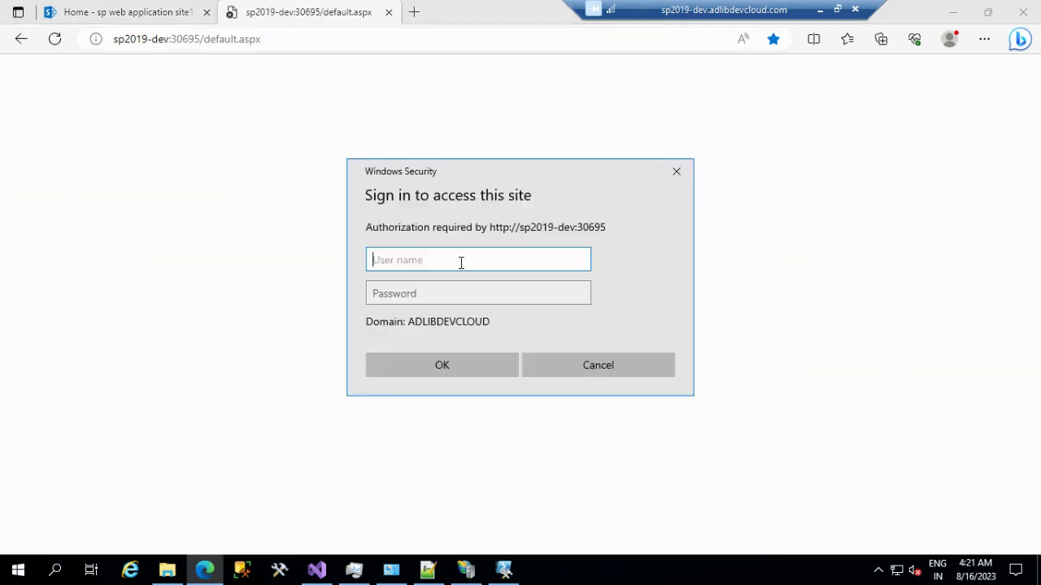
# Sign in to Central Administration with the account's user name and password.
pyautogui.write('adlibpoweruser')
pyautogui.press('Tab')
pyautogui.write('*****')
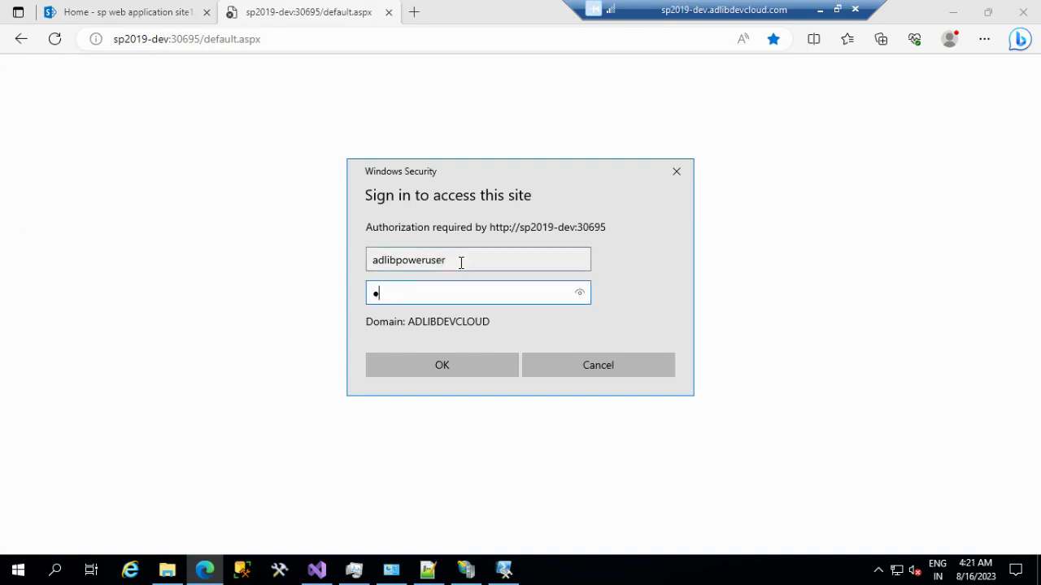
pyautogui.write('******')
pyautogui.press('Return')
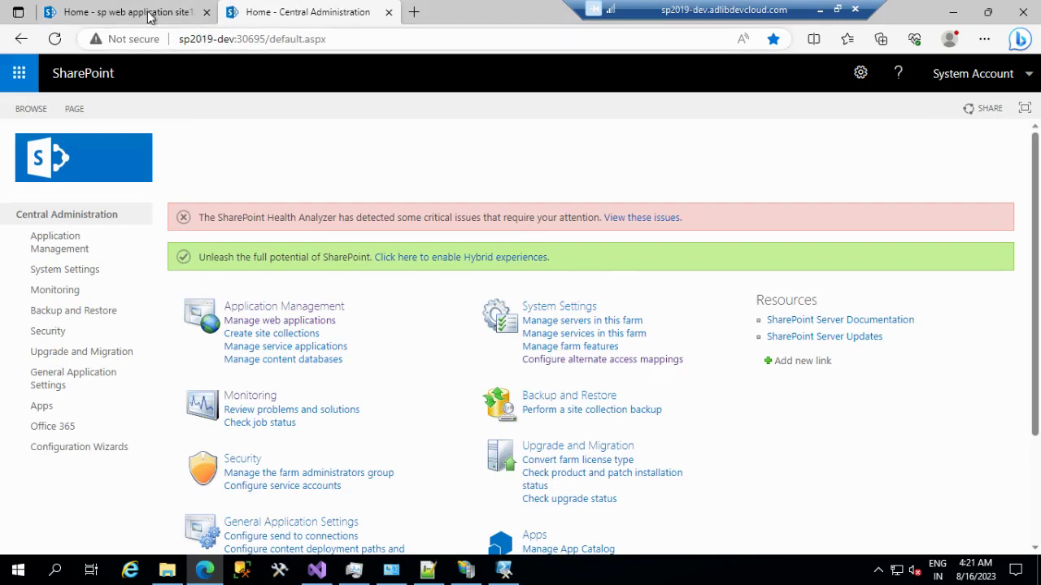
# Check in the uploaded PDF 19678-1_etmf_1572 on the spsite11 site with the Document content type.
pyautogui.click(148, 13)
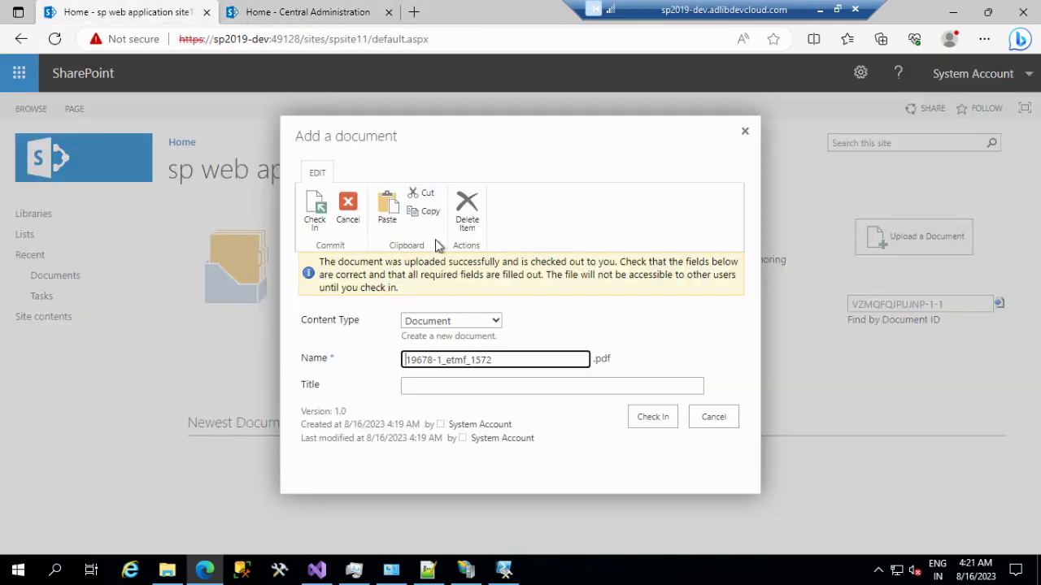
pyautogui.click(496, 322)
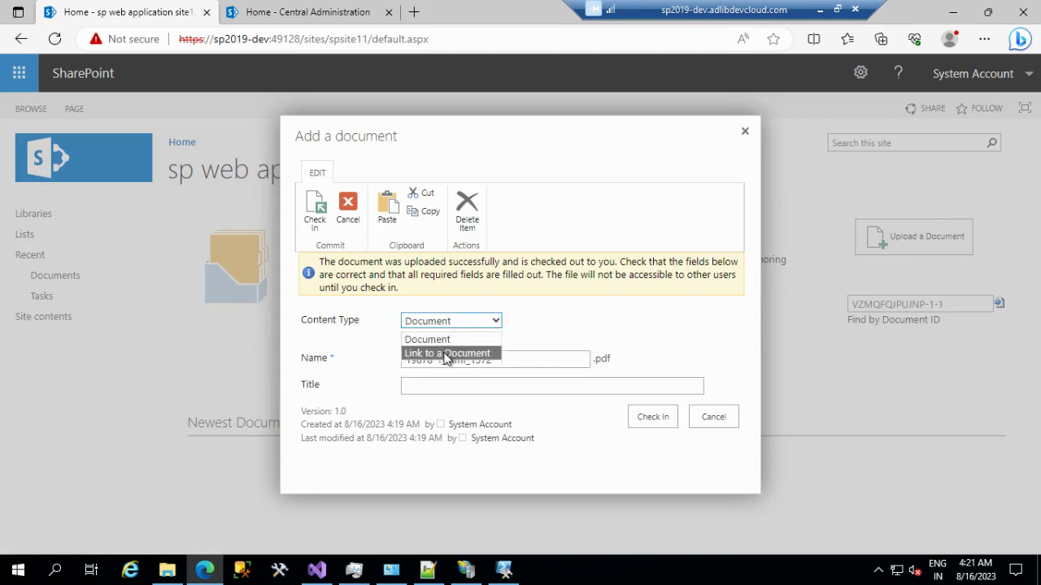
pyautogui.click(558, 327)
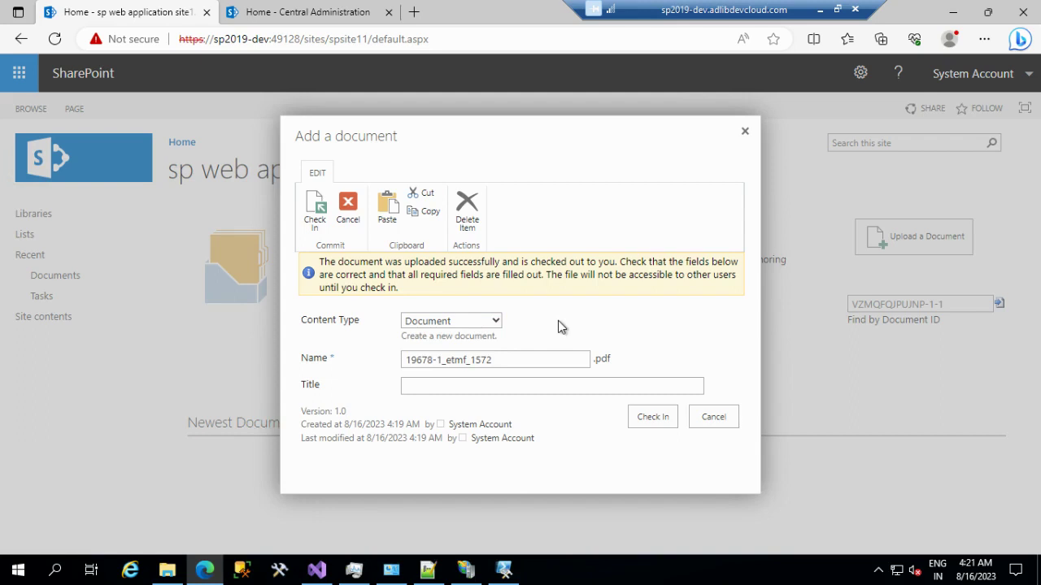
pyautogui.click(661, 418)
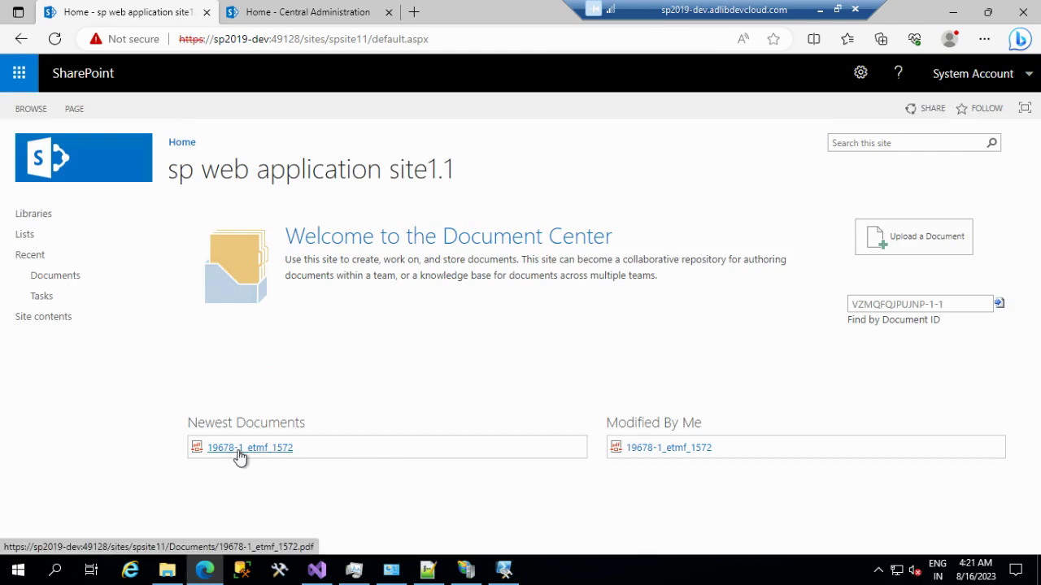
pyautogui.click(293, 11)
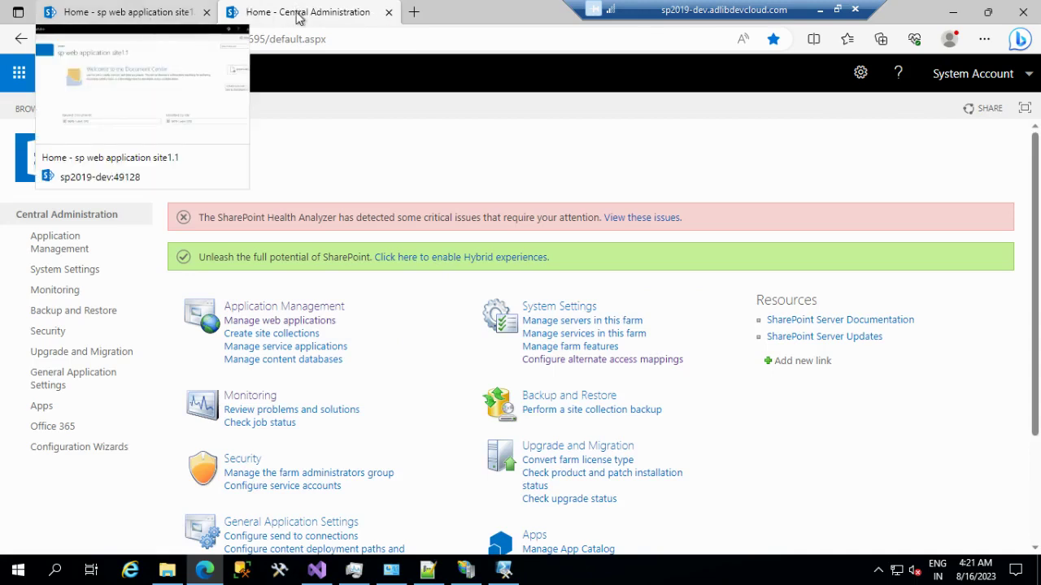
pyautogui.click(112, 12)
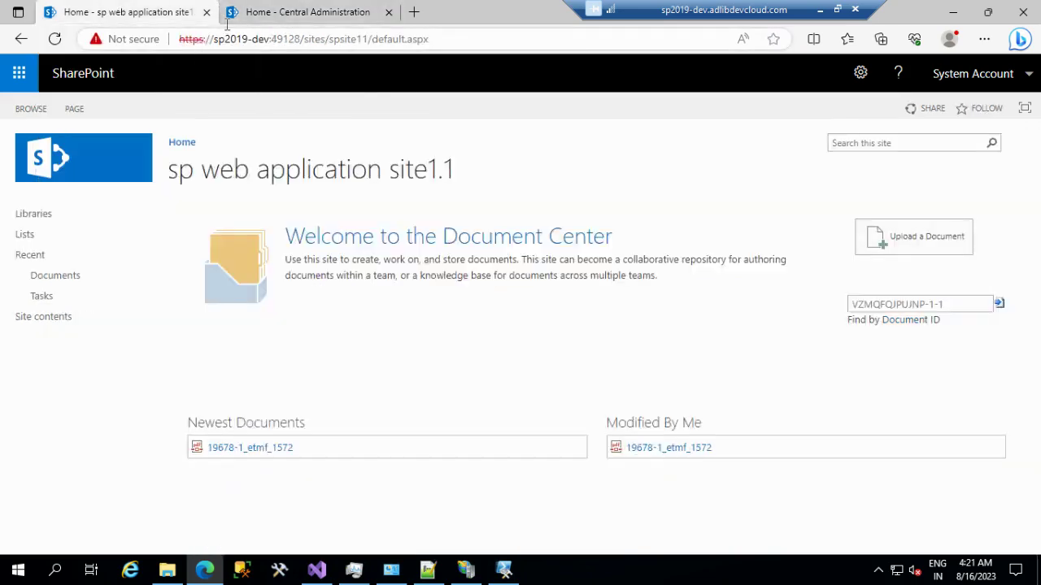
pyautogui.click(283, 13)
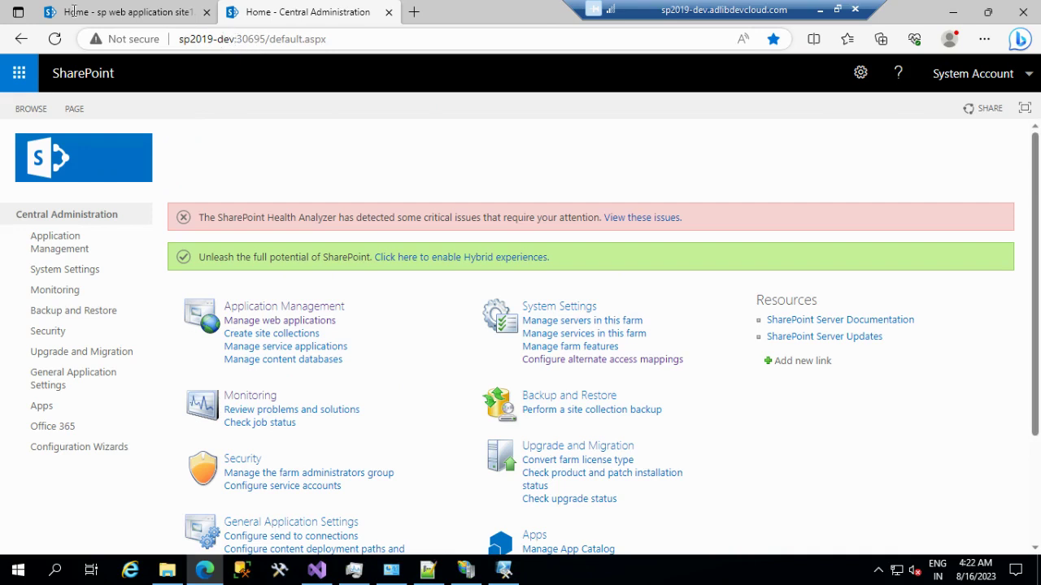
pyautogui.click(124, 18)
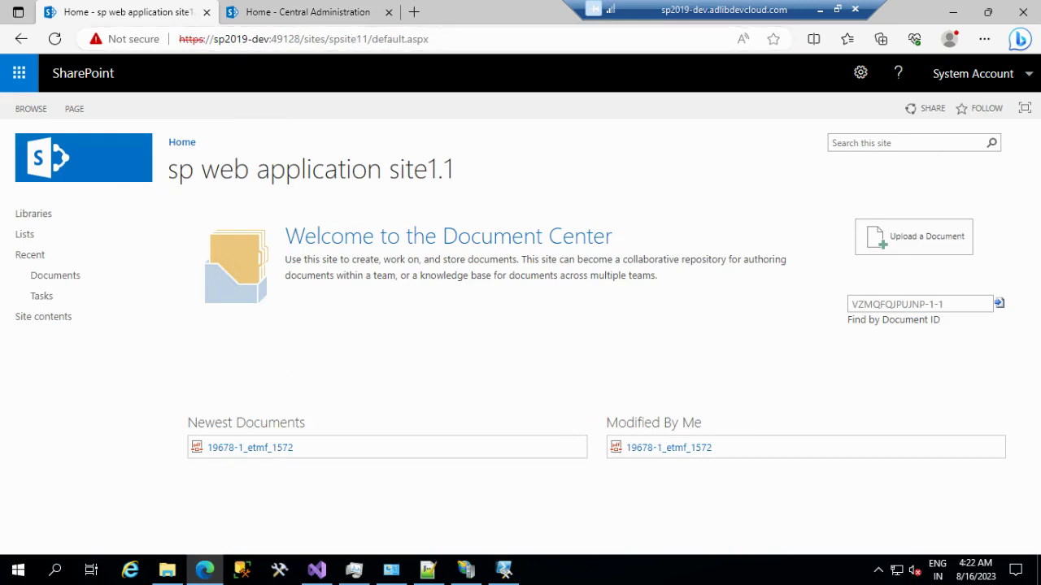
# Copy the Central Administration address, try to open it in a new browser tab on the vm0015 remote machine, and return to the SharePoint server.
pyautogui.hotkey('ctrl', 'Tab')
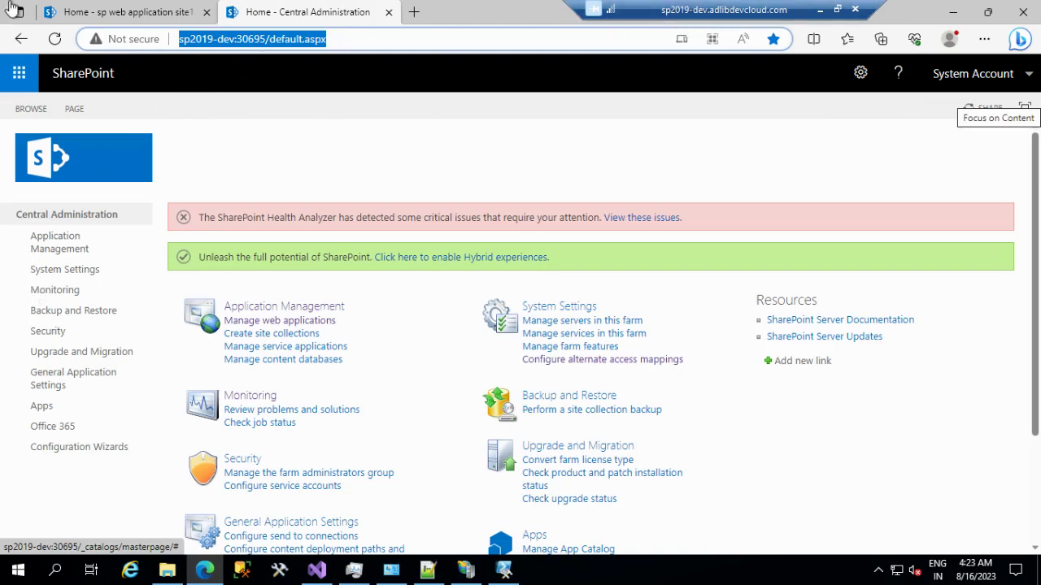
pyautogui.click(355, 42)
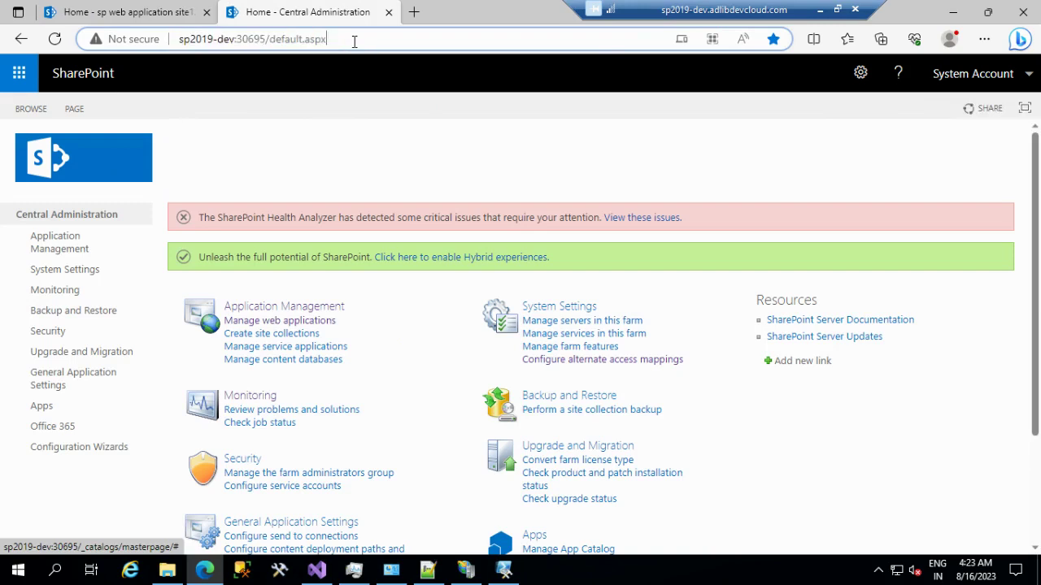
pyautogui.hotkey('ctrl', 'a')
pyautogui.hotkey('ctrl', 'c')
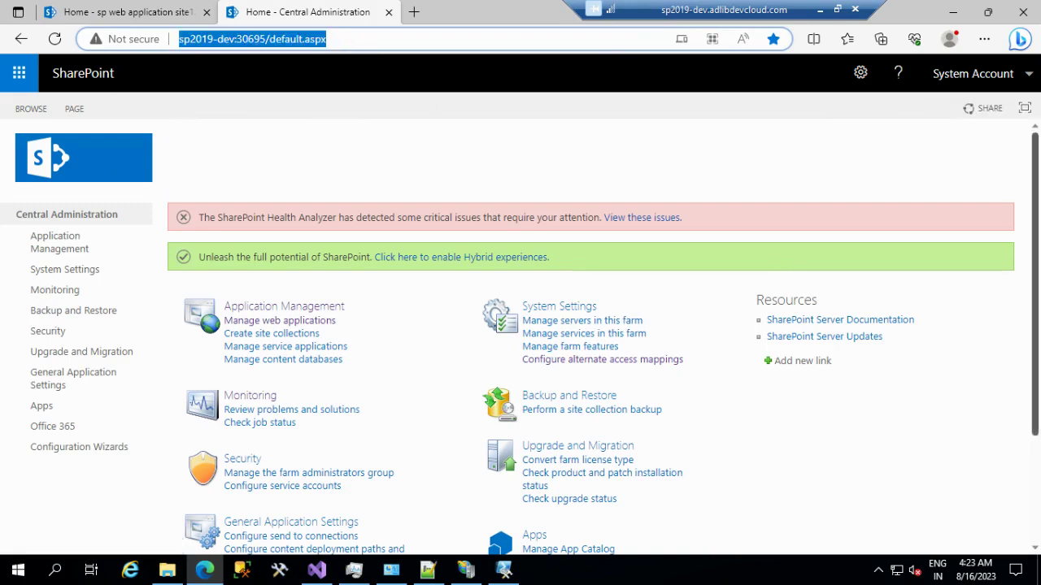
pyautogui.click(819, 9)
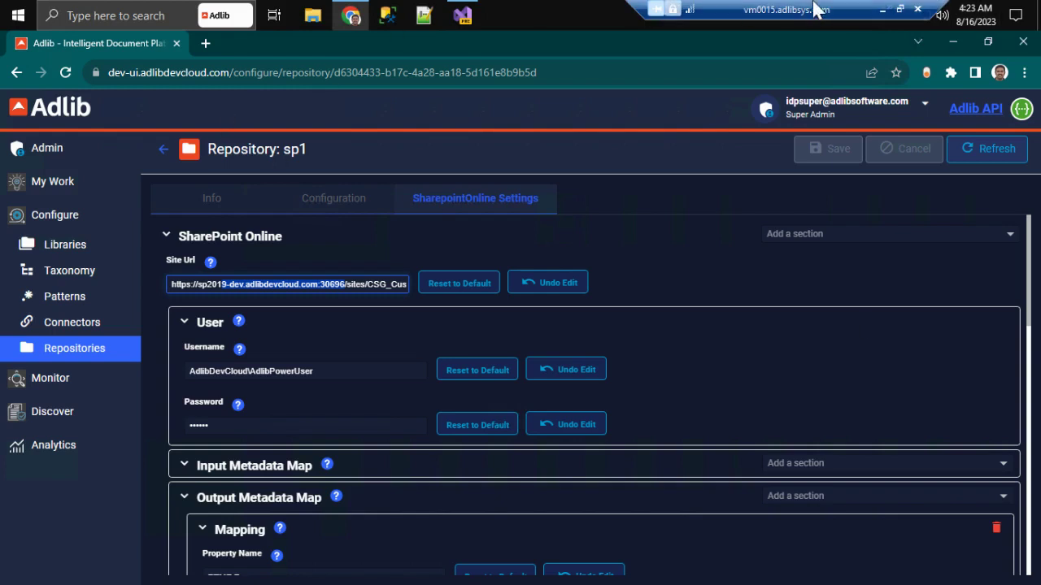
pyautogui.click(204, 43)
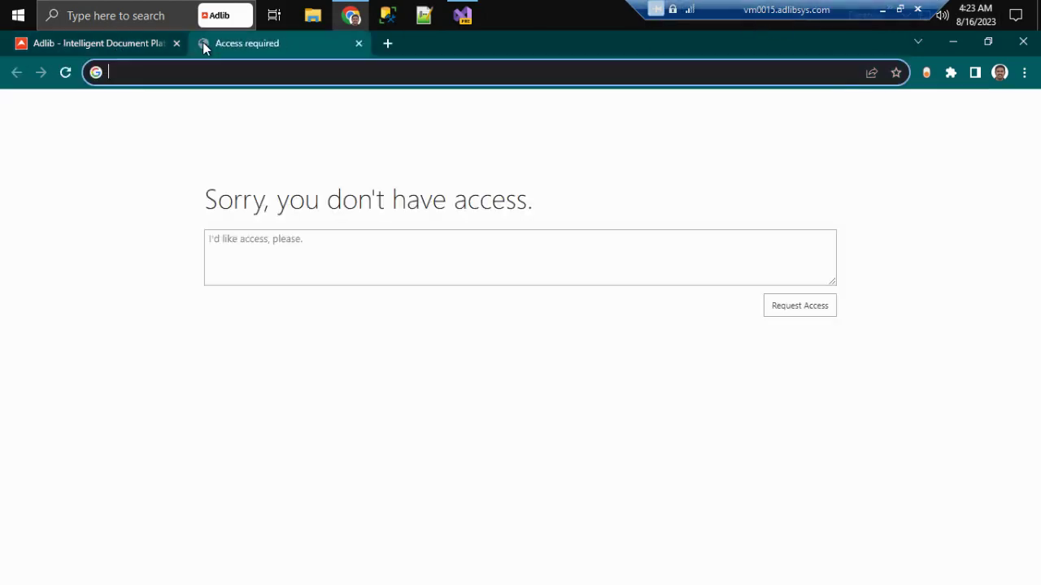
pyautogui.hotkey('ctrl', 'v')
pyautogui.press('Return')
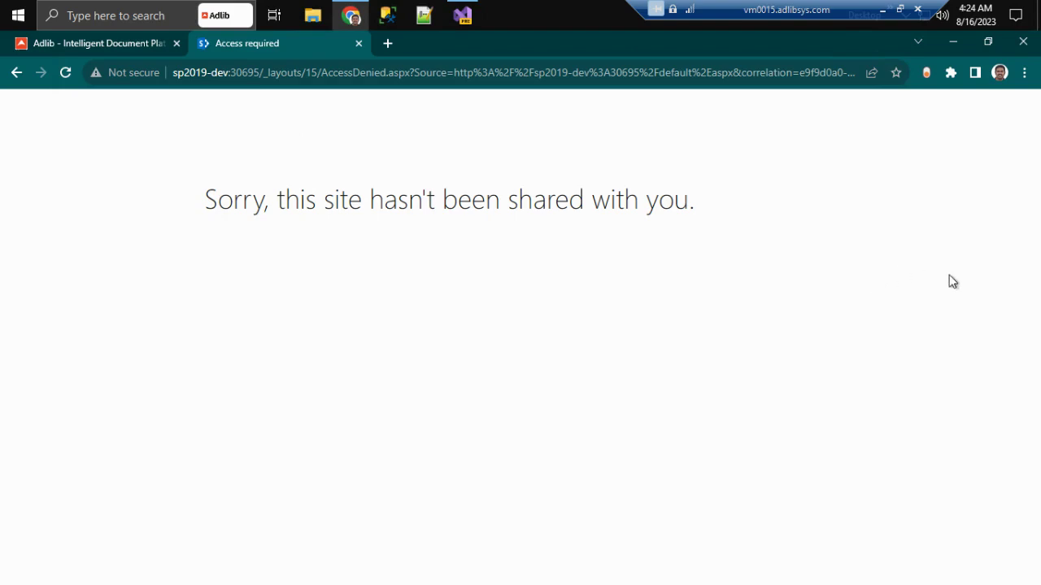
pyautogui.click(883, 9)
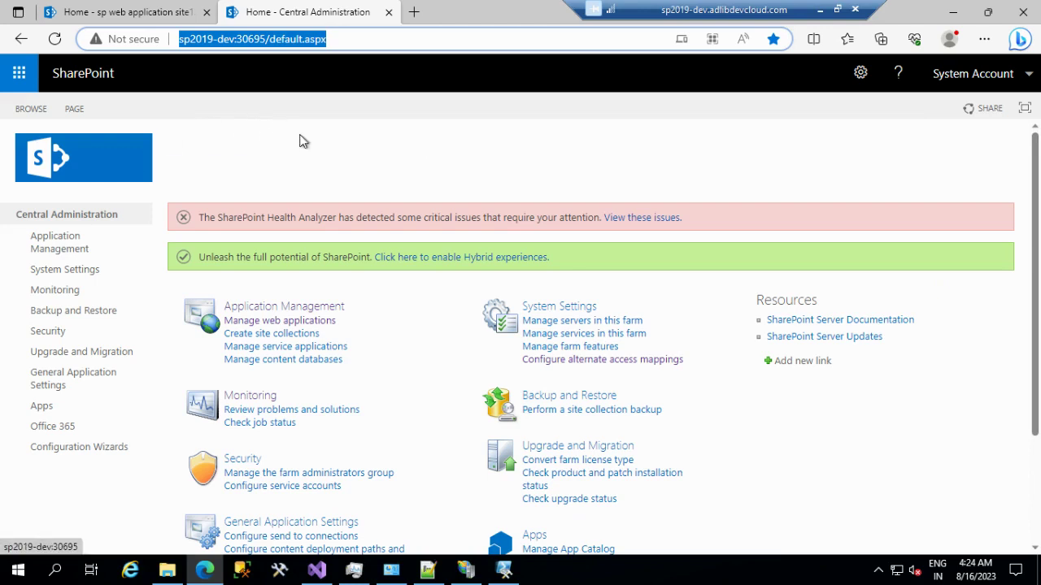
# Review the web applications list under Application Management in Central Administration.
pyautogui.click(155, 12)
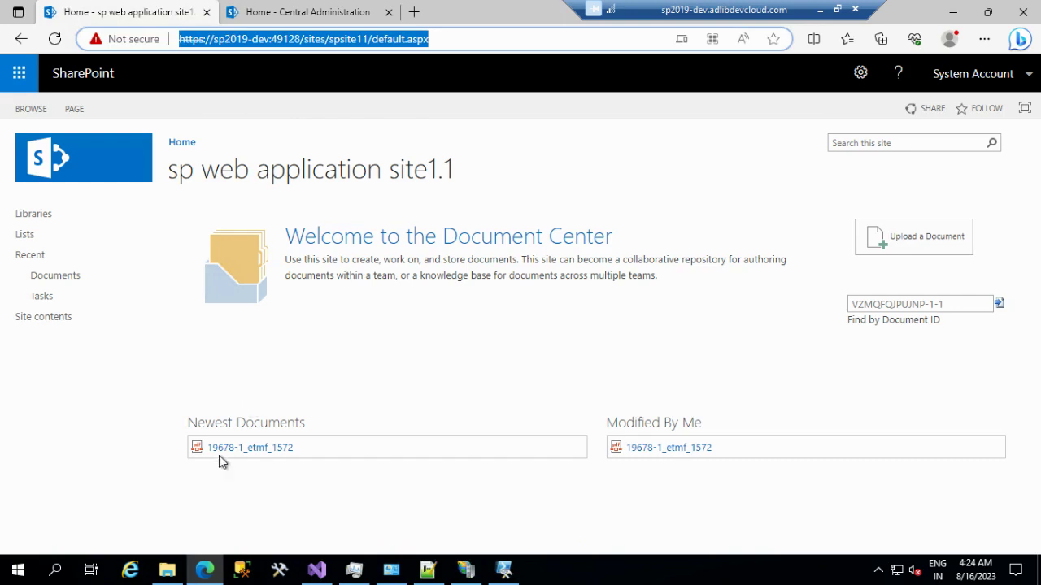
pyautogui.click(291, 14)
pyautogui.click(56, 251)
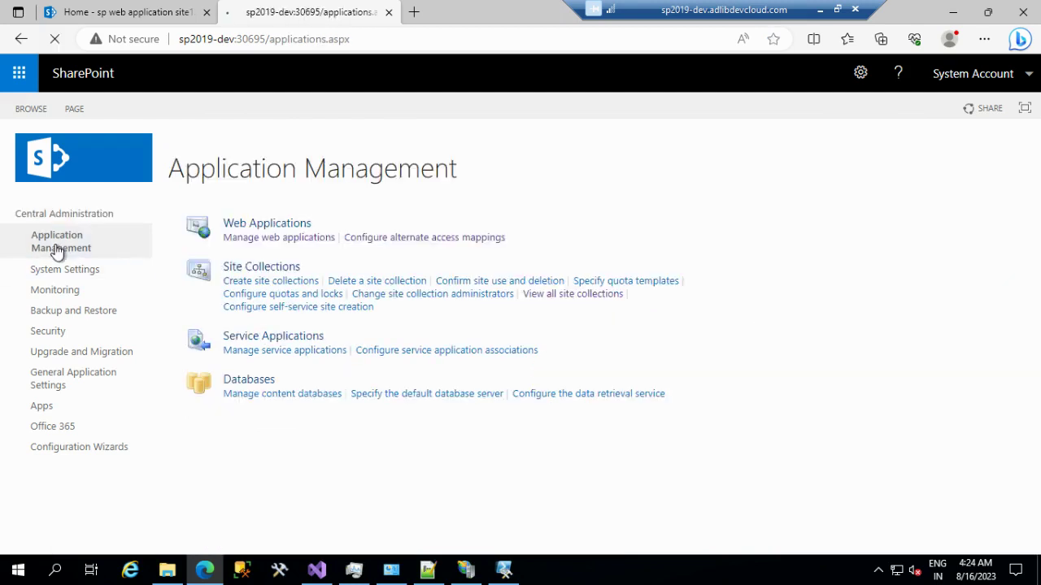
pyautogui.click(309, 238)
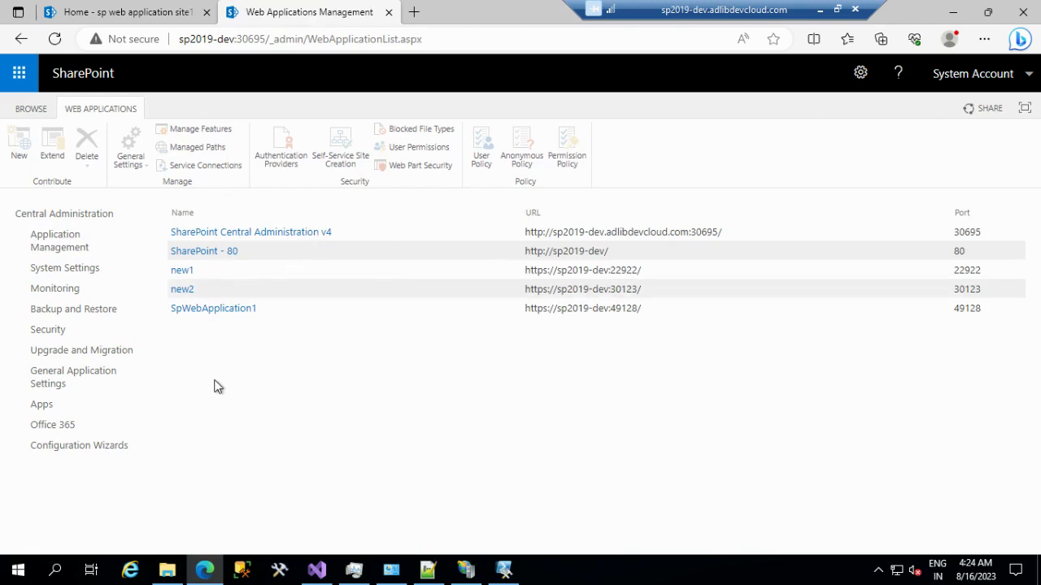
pyautogui.click(73, 238)
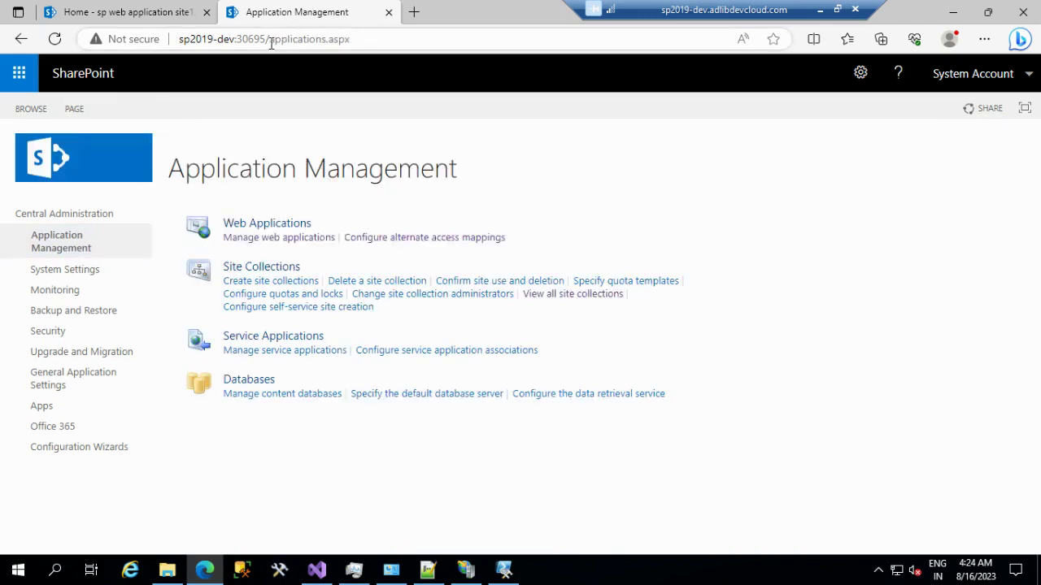
# Filter the alternate access mappings to the Spsite1 collection and open its public URLs for editing.
pyautogui.click(440, 238)
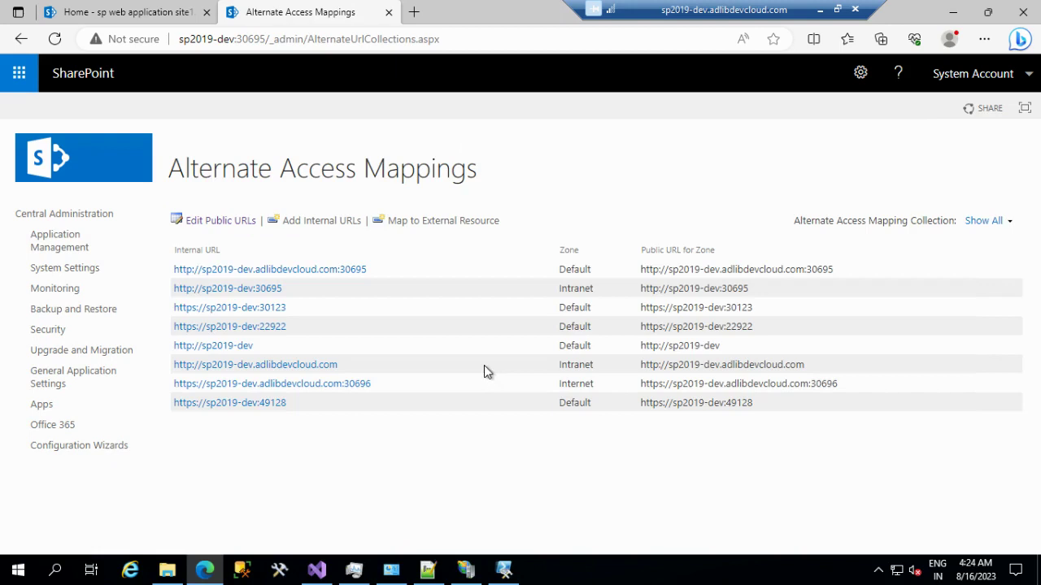
pyautogui.click(1009, 223)
pyautogui.click(974, 256)
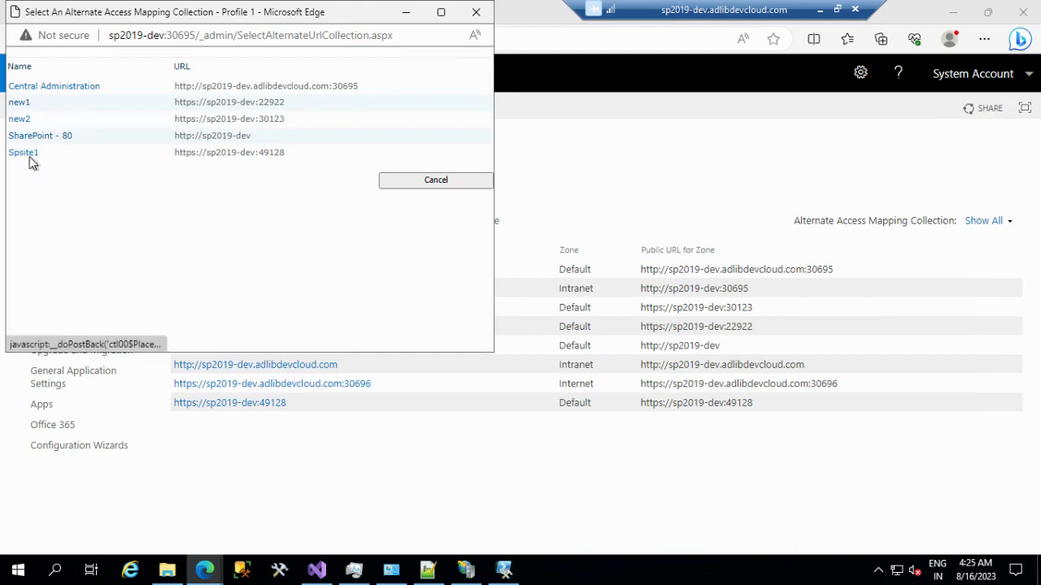
pyautogui.moveTo(133, 20); pyautogui.dragTo(587, 144)
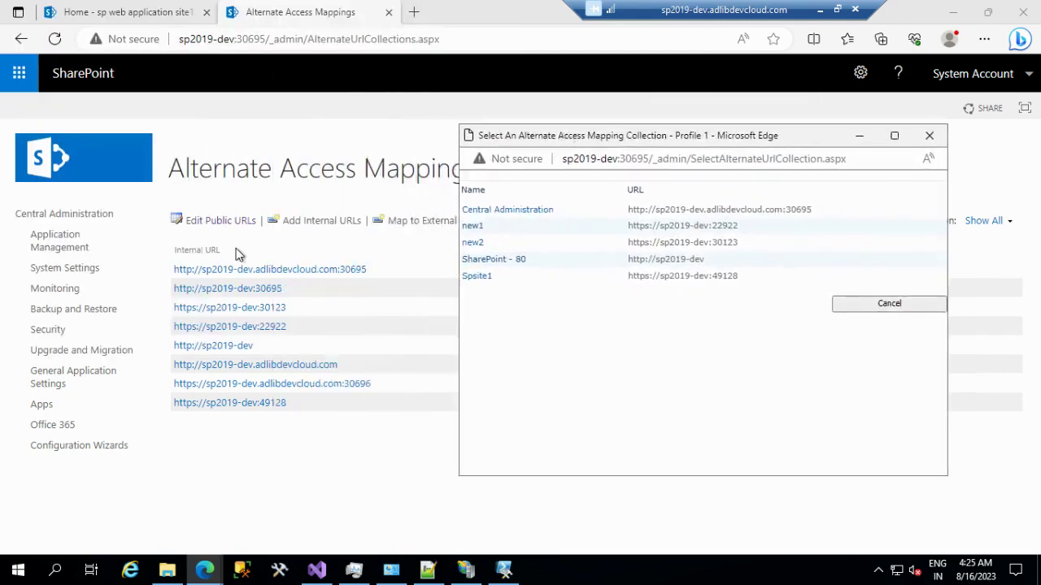
pyautogui.click(481, 278)
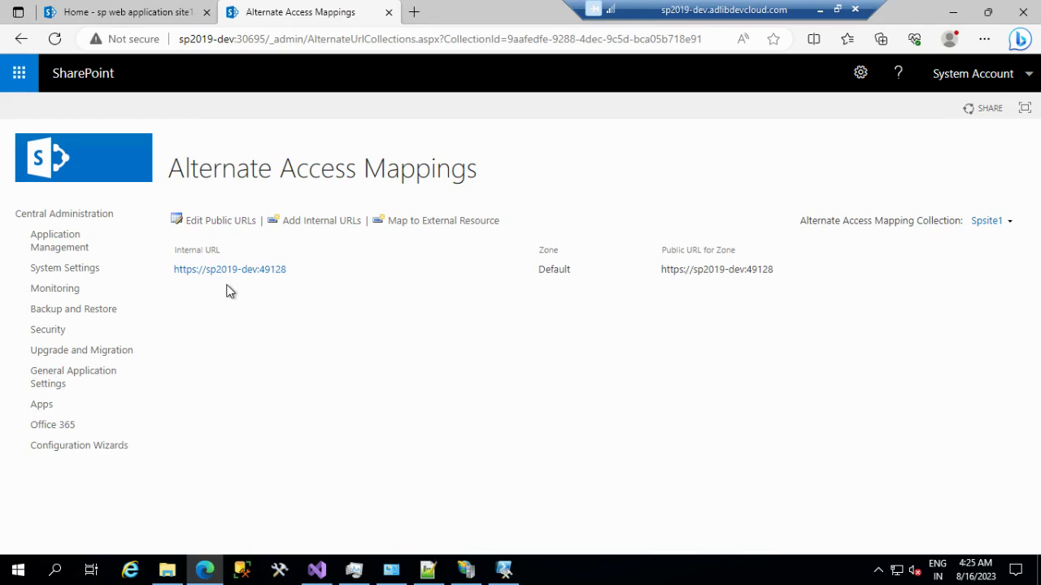
pyautogui.click(229, 222)
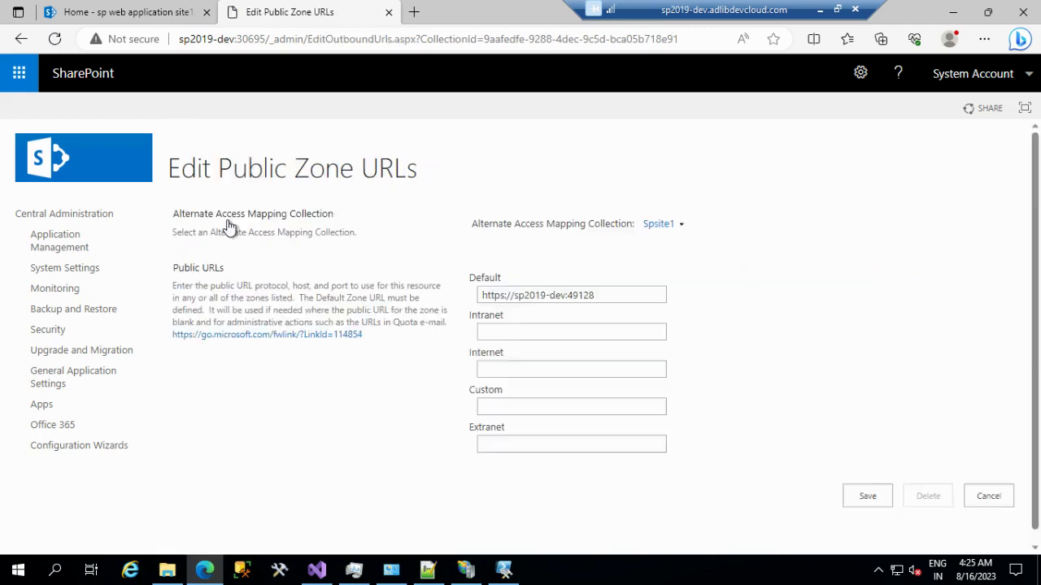
pyautogui.click(602, 297)
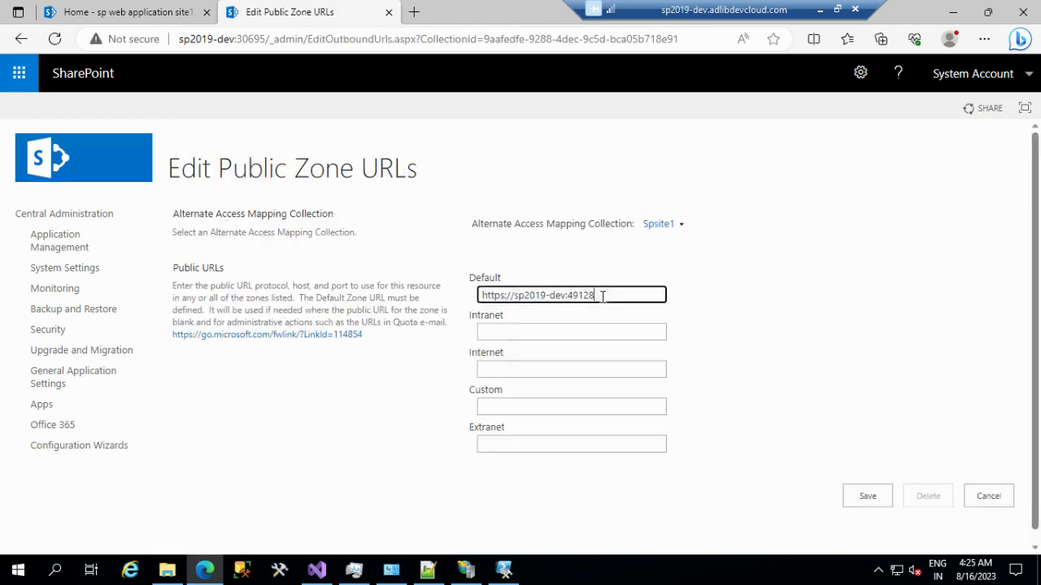
pyautogui.tripleClick(602, 297)
pyautogui.hotkey('ctrl', 'c')
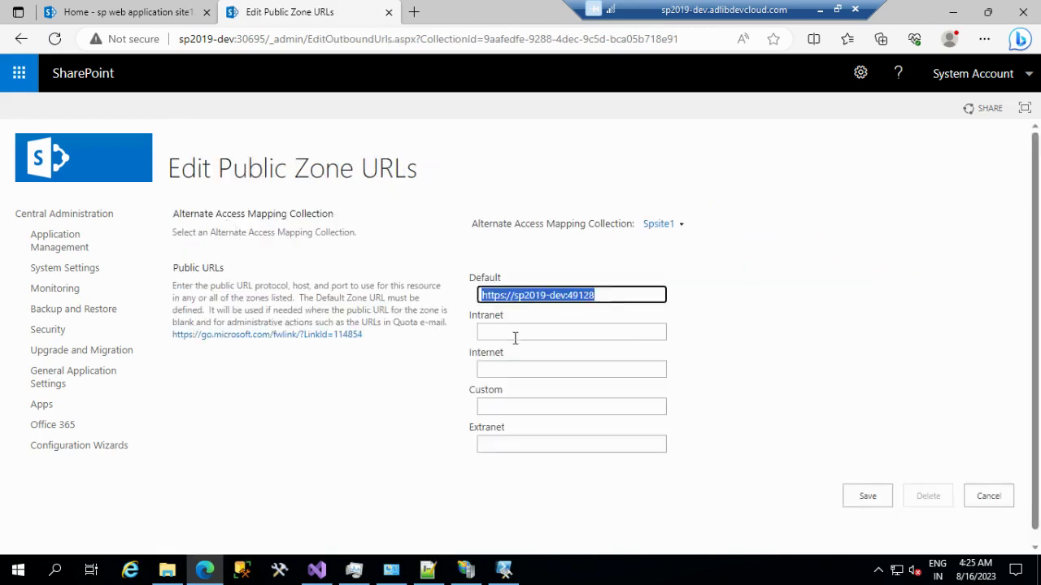
pyautogui.click(506, 371)
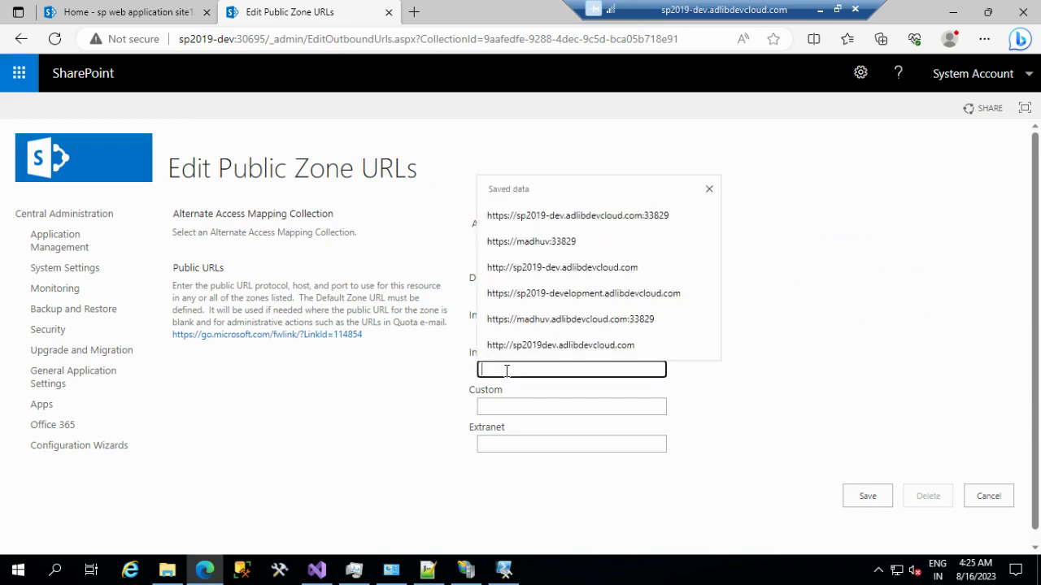
pyautogui.hotkey('ctrl', 'v')
pyautogui.click(562, 370)
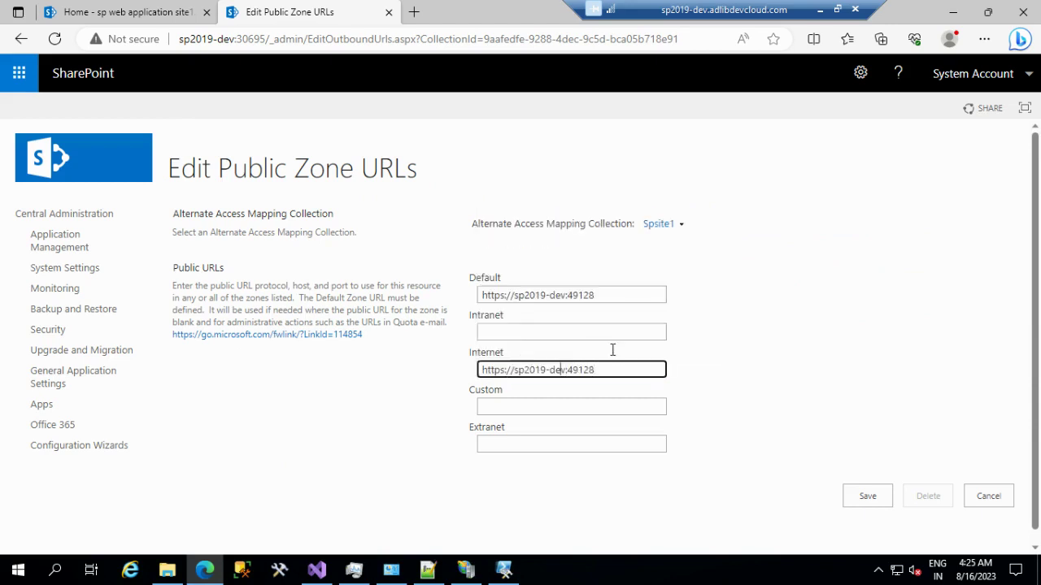
pyautogui.hotkey('ctrl', 'a')
pyautogui.press('BackSpace')
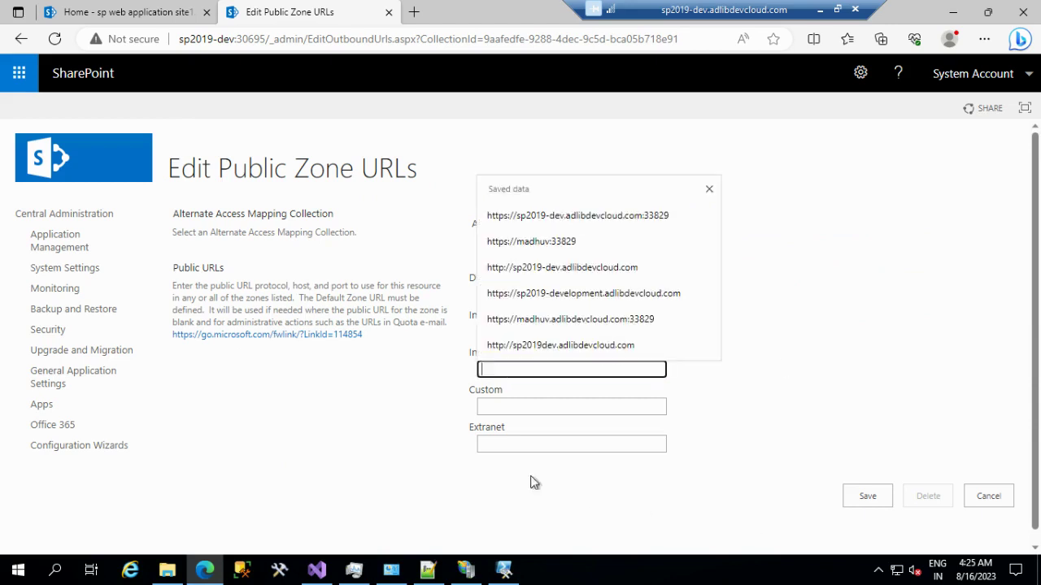
pyautogui.click(624, 215)
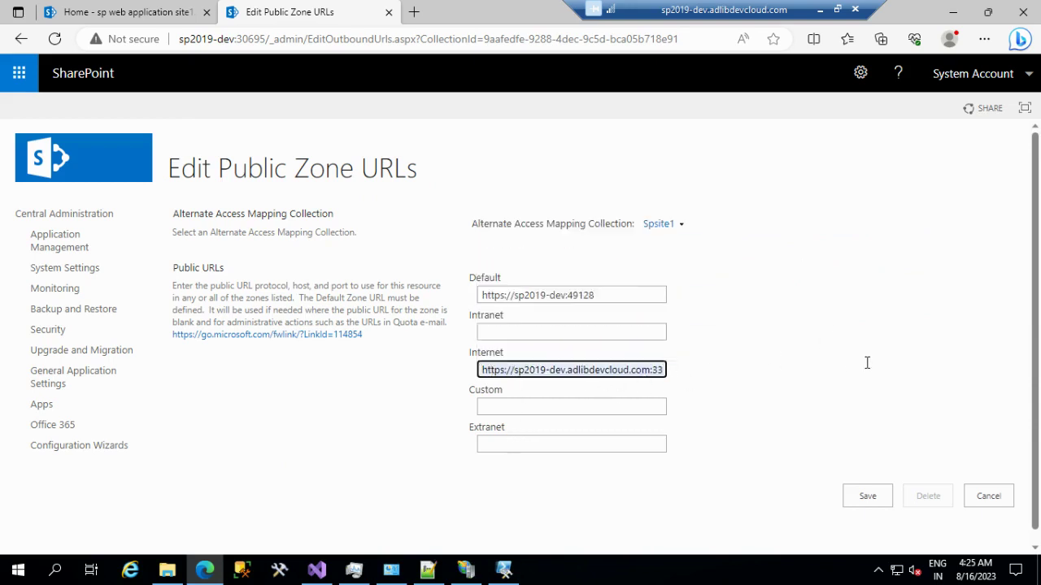
pyautogui.press('End')
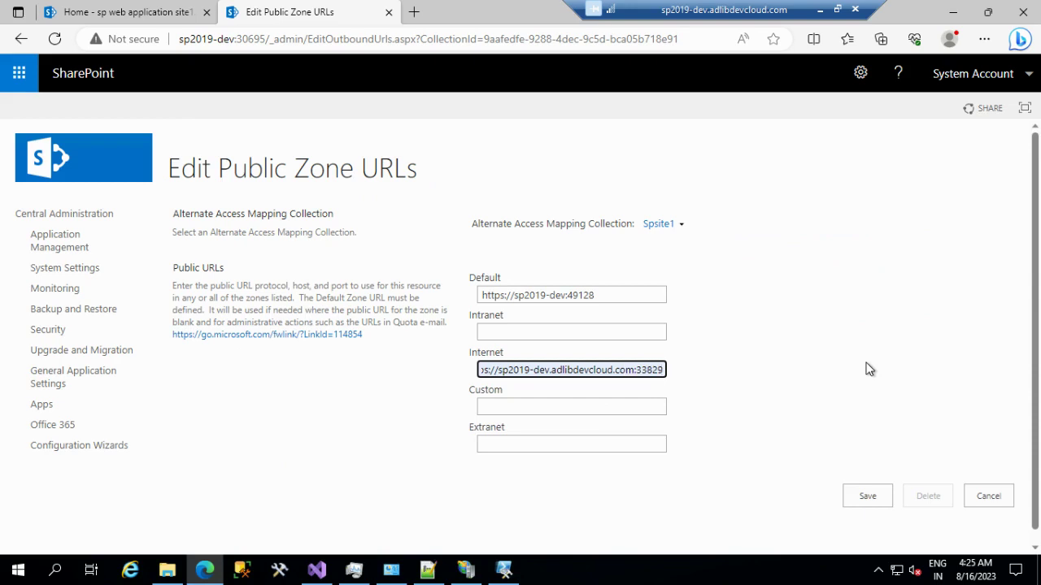
pyautogui.hotkey('ctrl', 'shift', 'Left')
pyautogui.write('49128')
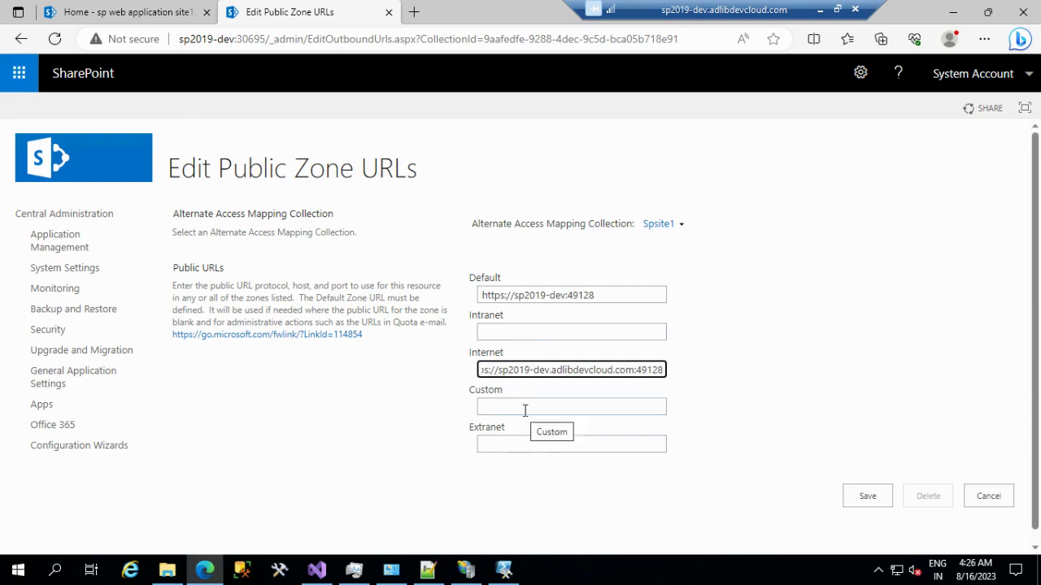
pyautogui.press('Home')
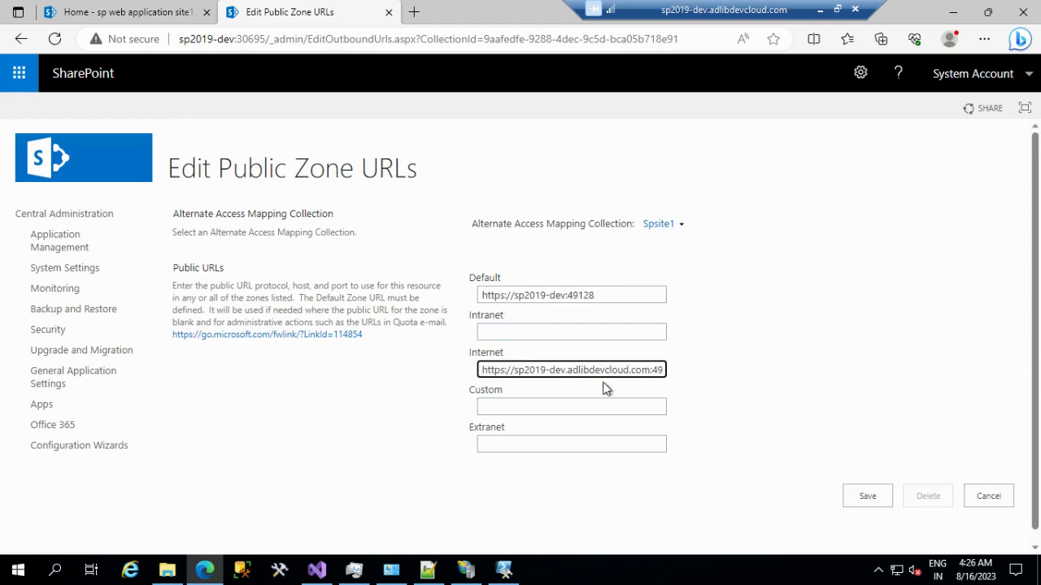
pyautogui.hotkey('ctrl', 'a')
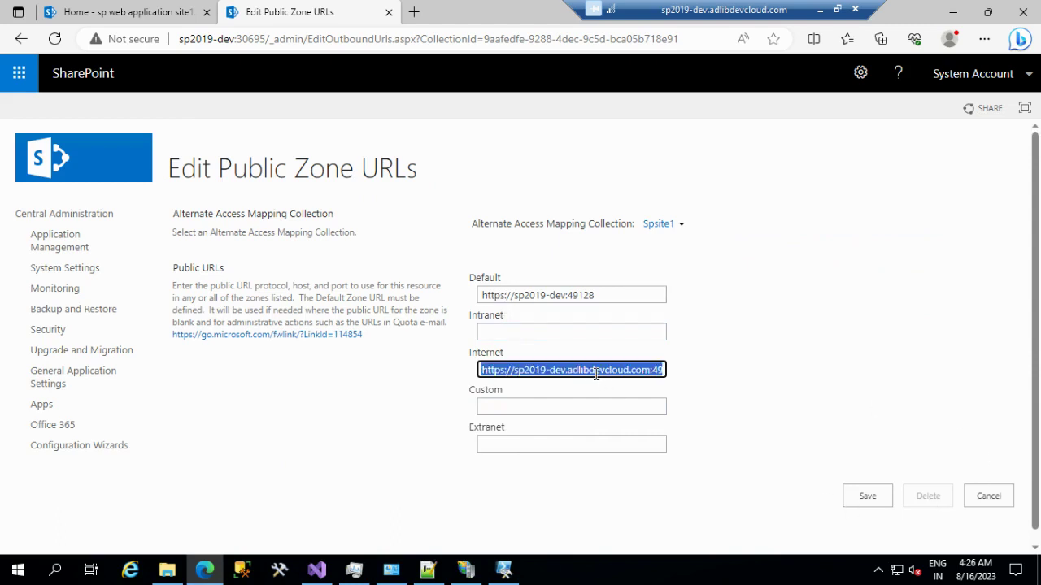
pyautogui.click(872, 496)
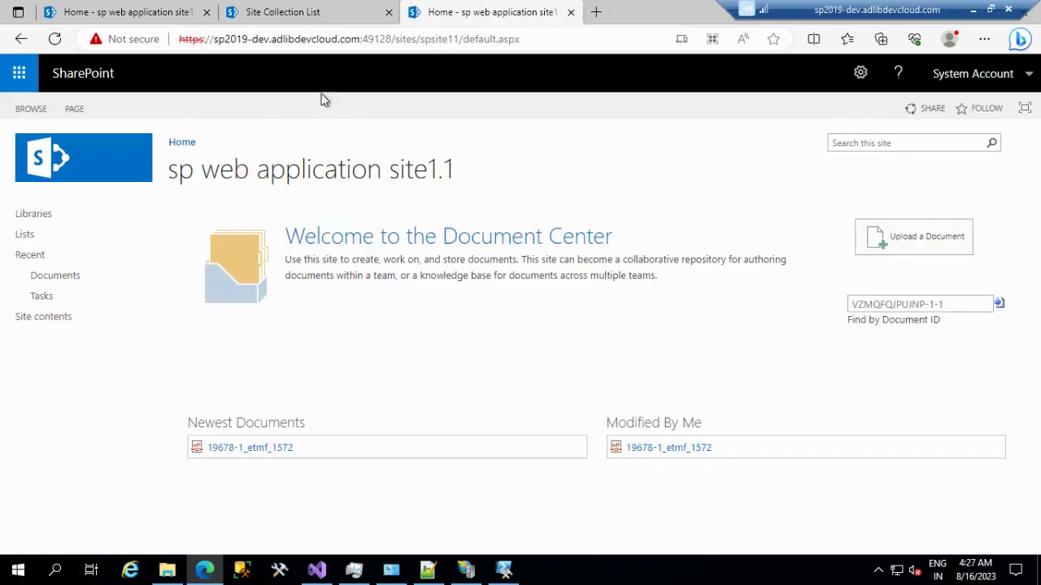
# Compare the site collection list in Central Administration with the spsite11 site home page.
pyautogui.click(291, 11)
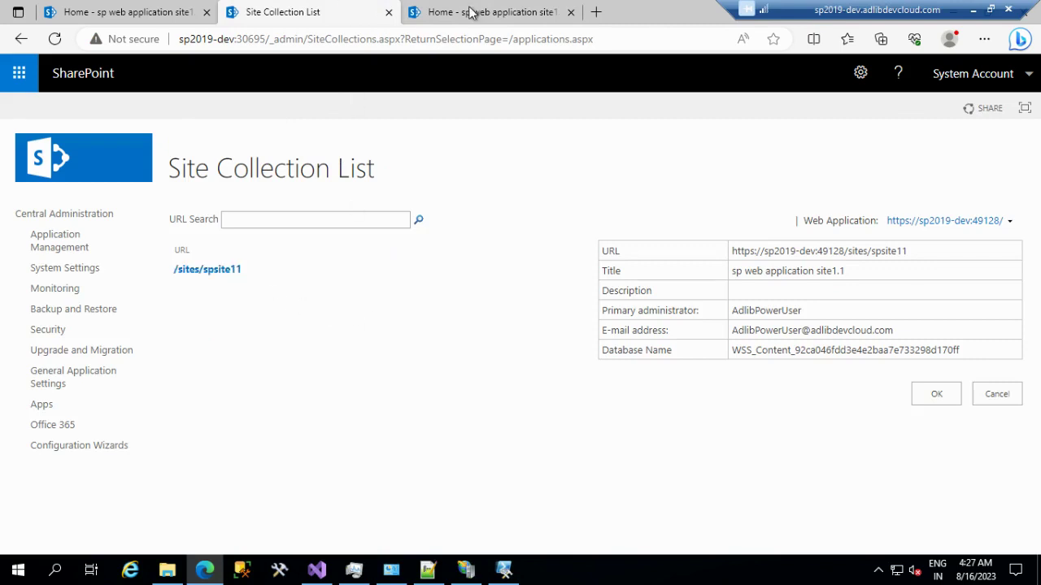
pyautogui.click(418, 15)
pyautogui.click(287, 10)
pyautogui.hotkey('ctrl', 'Tab')
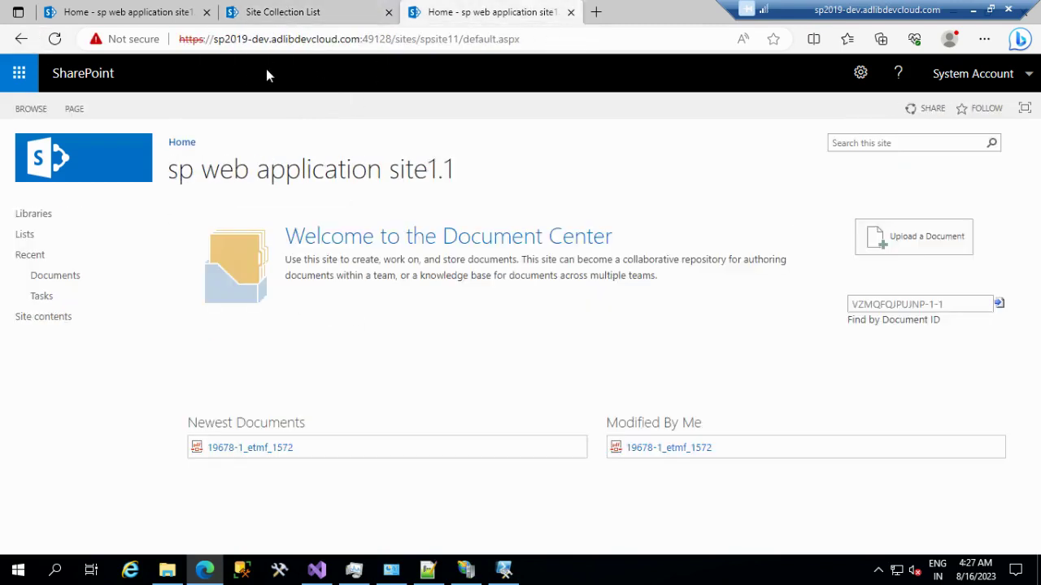
pyautogui.click(393, 38)
pyautogui.keyDown('shift'); pyautogui.click(536, 47); pyautogui.keyUp('shift')
pyautogui.hotkey('ctrl', 'c')
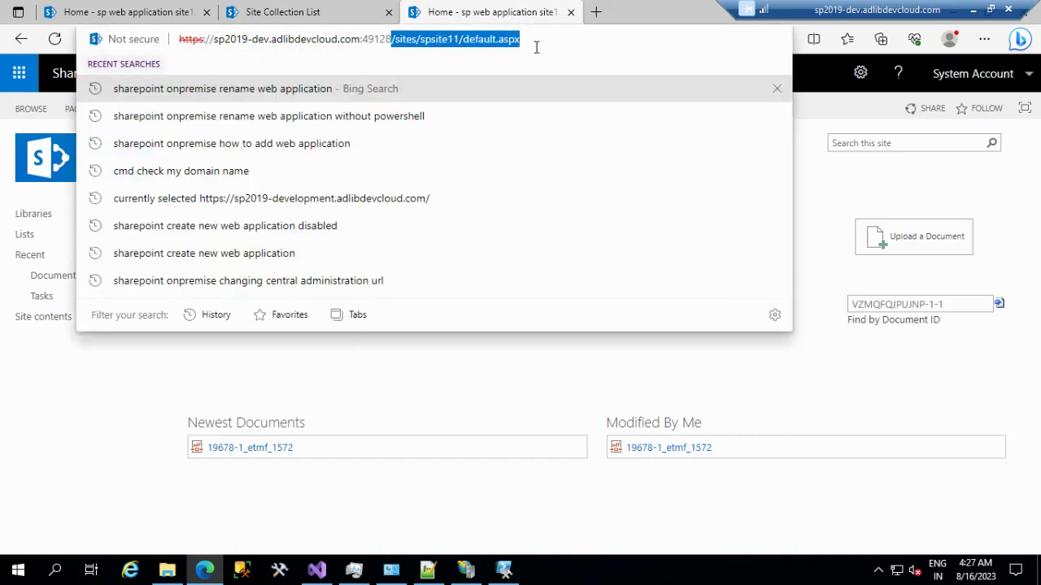
pyautogui.press('BackSpace')
pyautogui.press('Return')
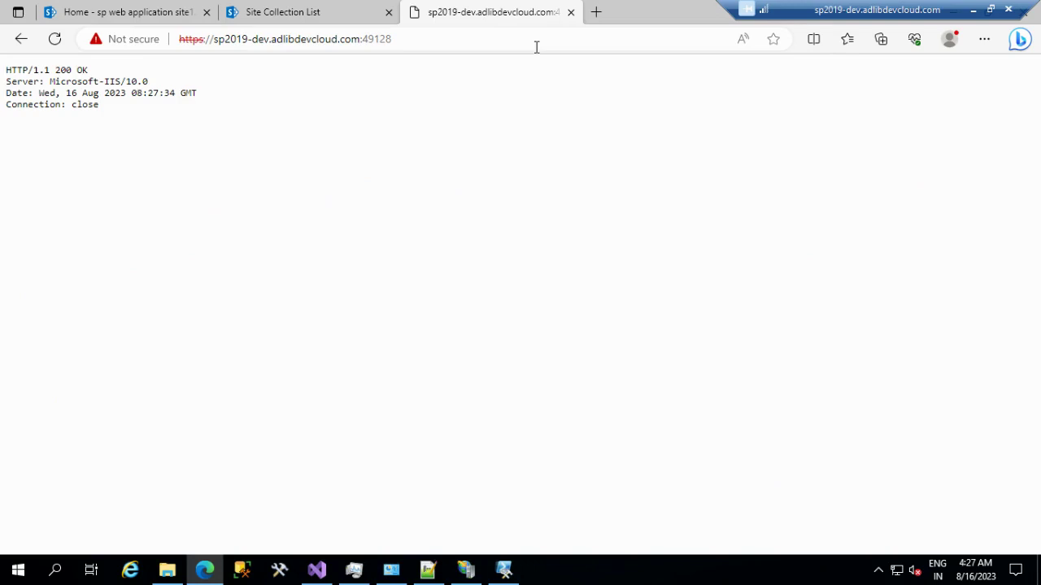
# Add the copied path /sites/spsite11/default.aspx back to the root address and load the site home page.
pyautogui.click(475, 43)
pyautogui.click(475, 43)
pyautogui.write('/')
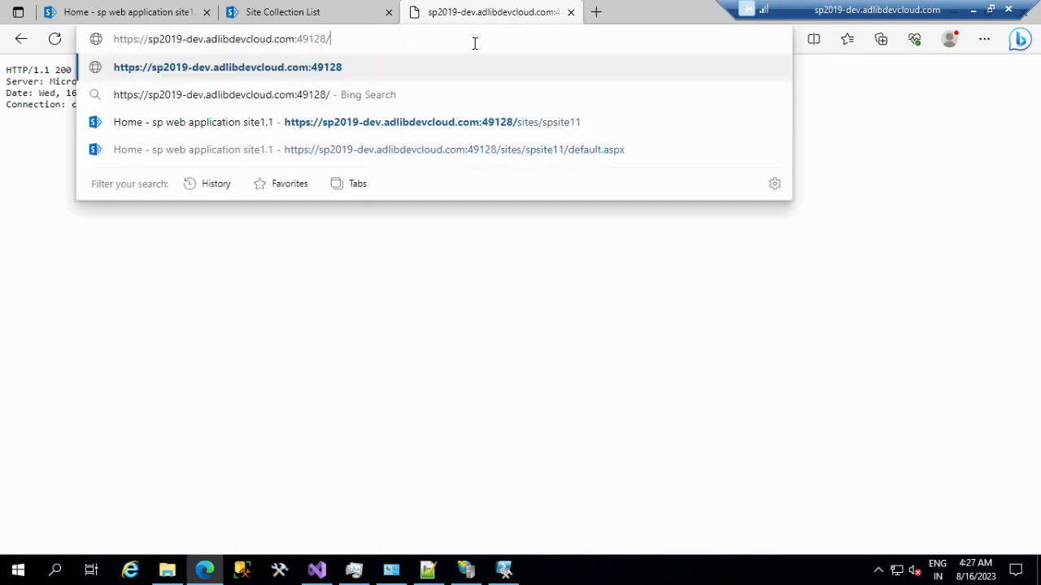
pyautogui.hotkey('ctrl', 'v')
pyautogui.click(331, 38)
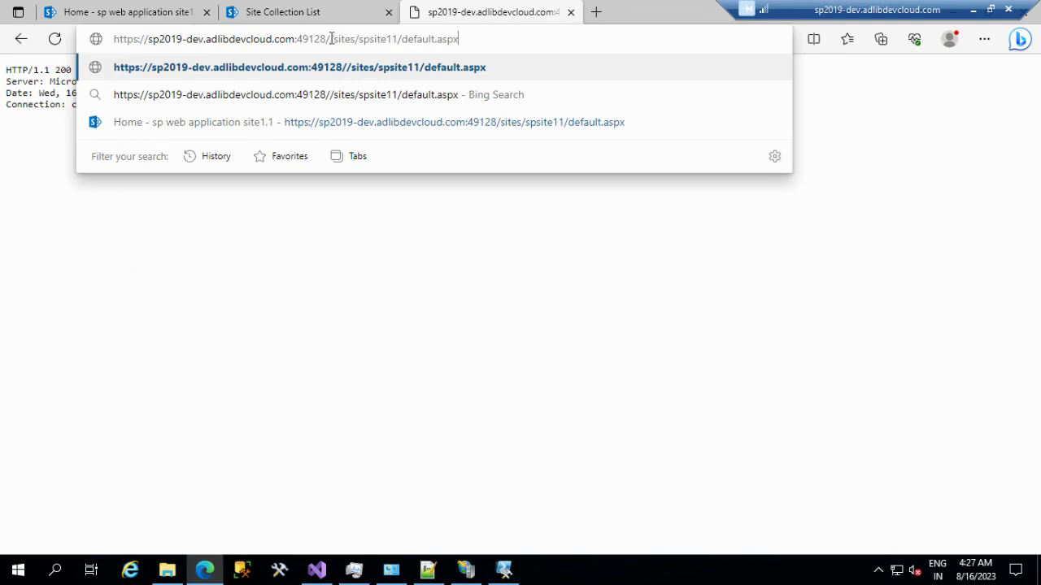
pyautogui.press('BackSpace')
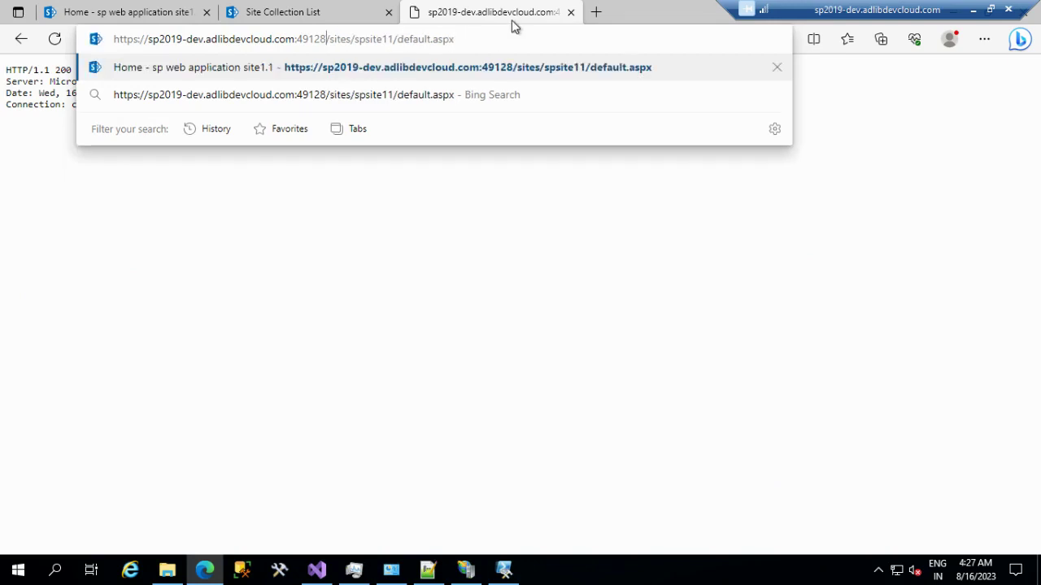
pyautogui.press('Return')
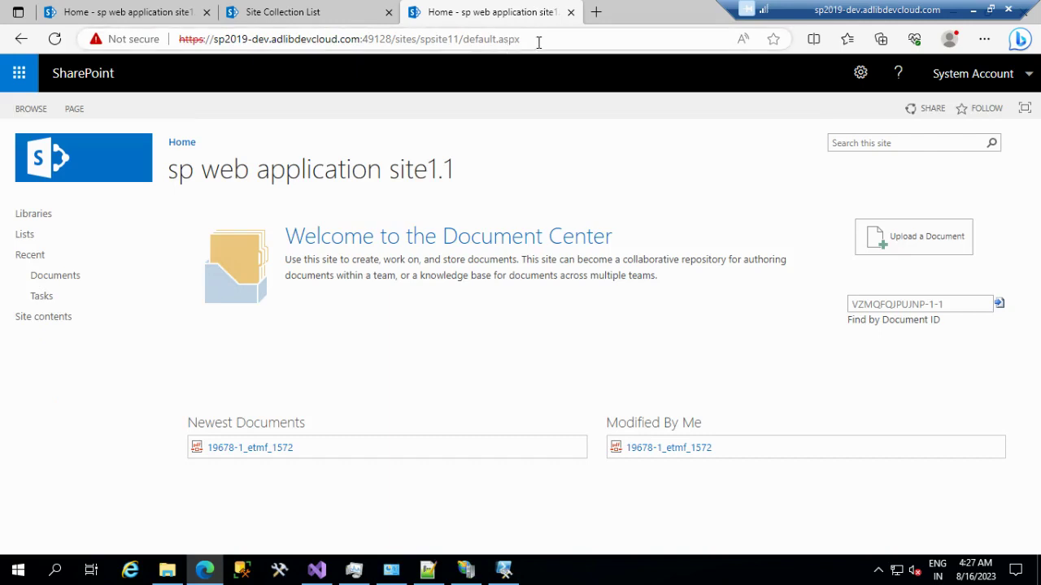
# Copy the full spsite11 site address and open it in a new browser tab on the vm0015 remote machine.
pyautogui.click(538, 42)
pyautogui.hotkey('ctrl', 'c')
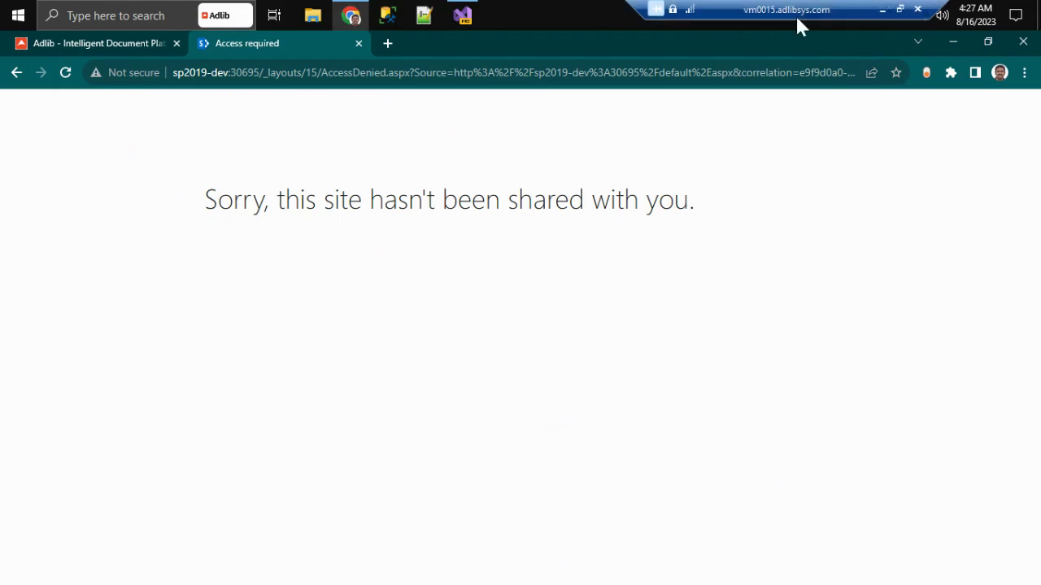
pyautogui.moveTo(205, 209); pyautogui.dragTo(689, 223)
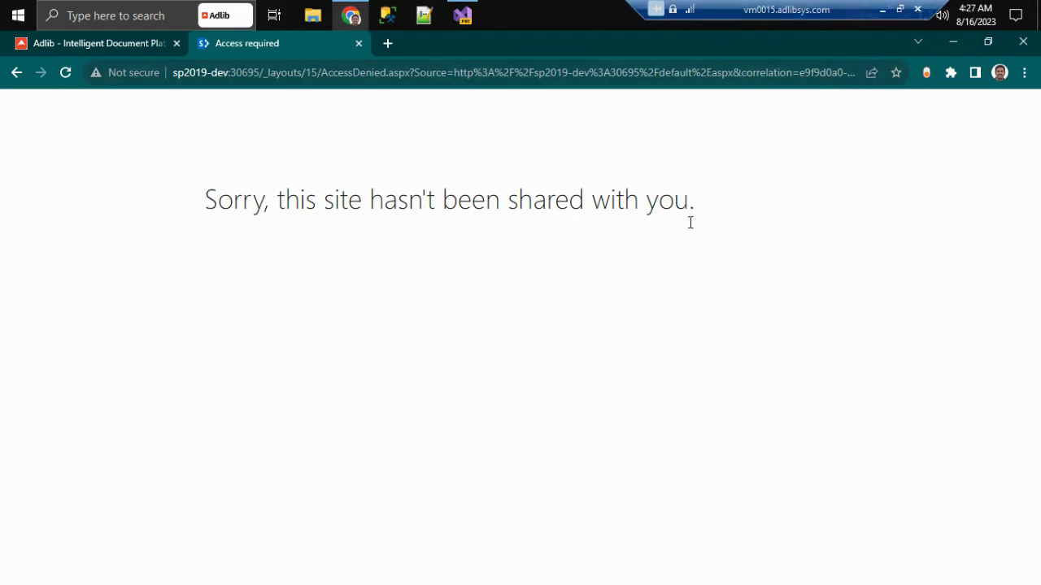
pyautogui.click(387, 44)
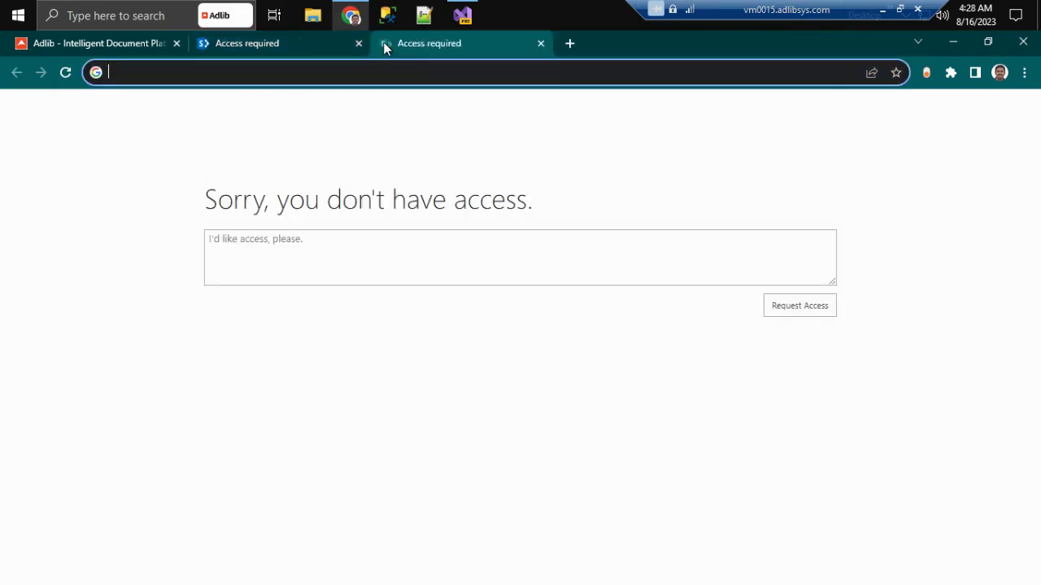
pyautogui.hotkey('ctrl', 'v')
pyautogui.press('Return')
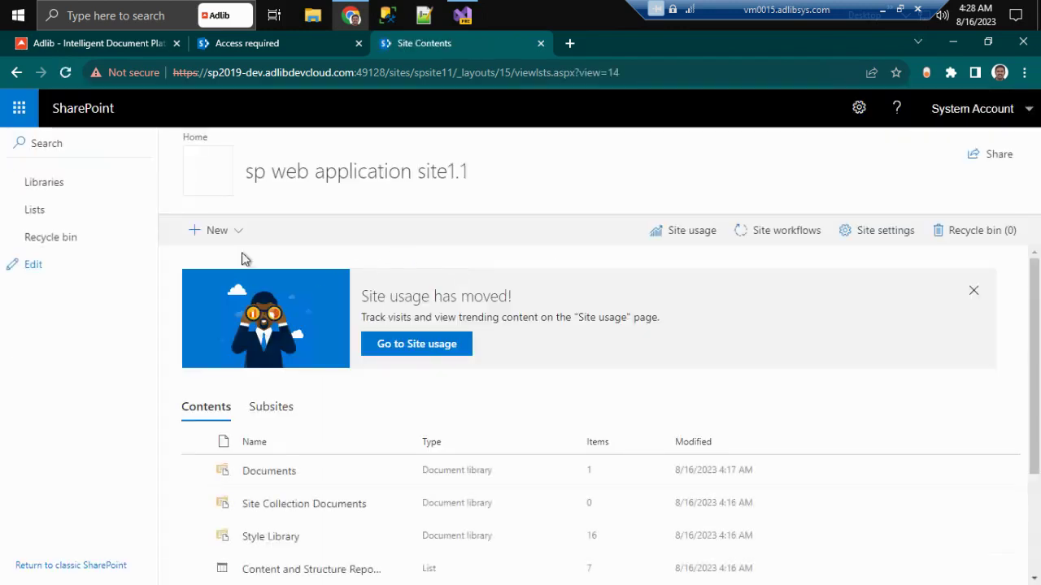
# Create a document library named InputFiles in the spsite11 site, shown in the site navigation.
pyautogui.click(230, 234)
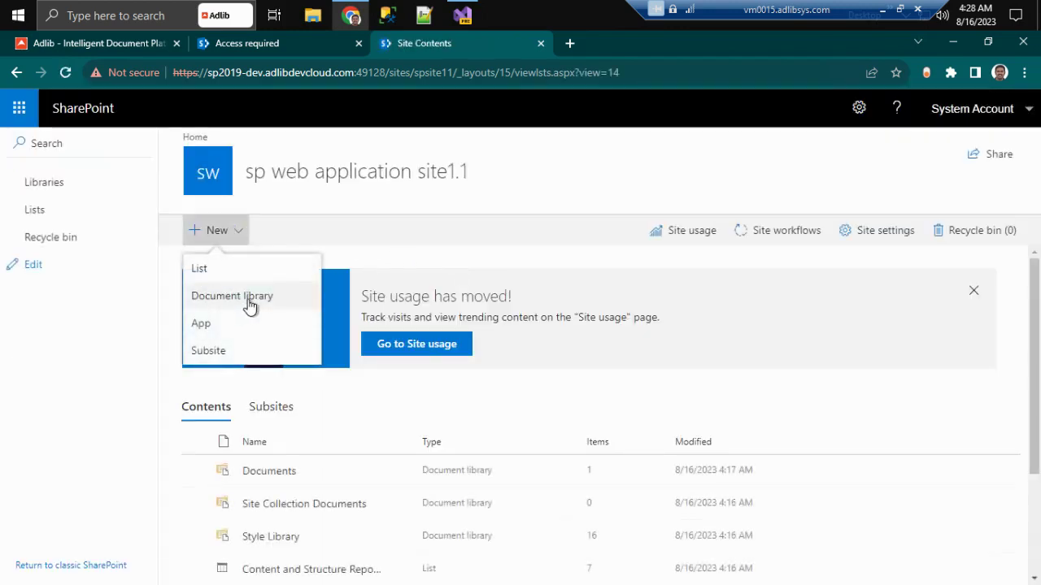
pyautogui.click(207, 265)
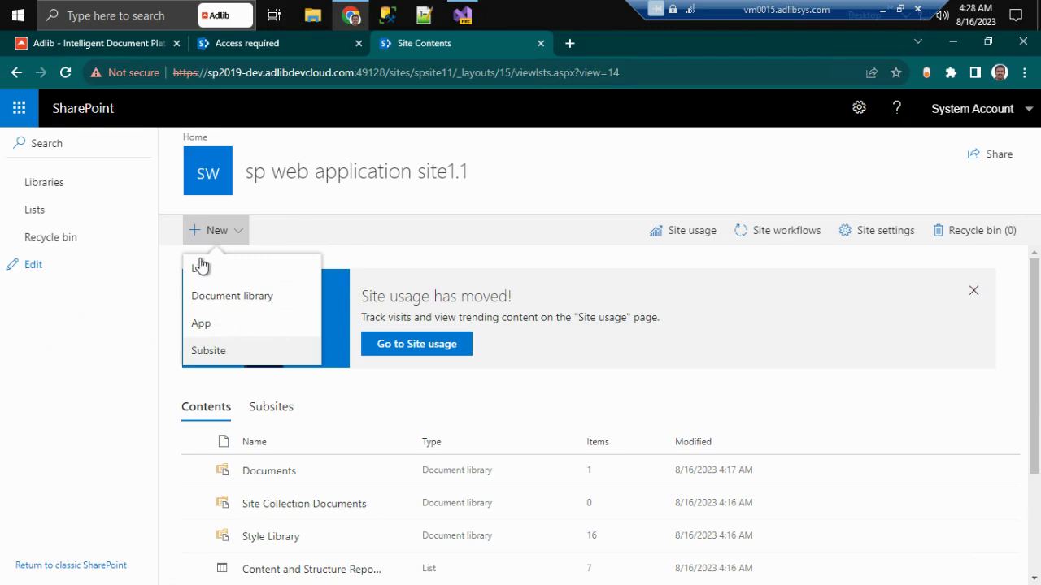
pyautogui.click(240, 298)
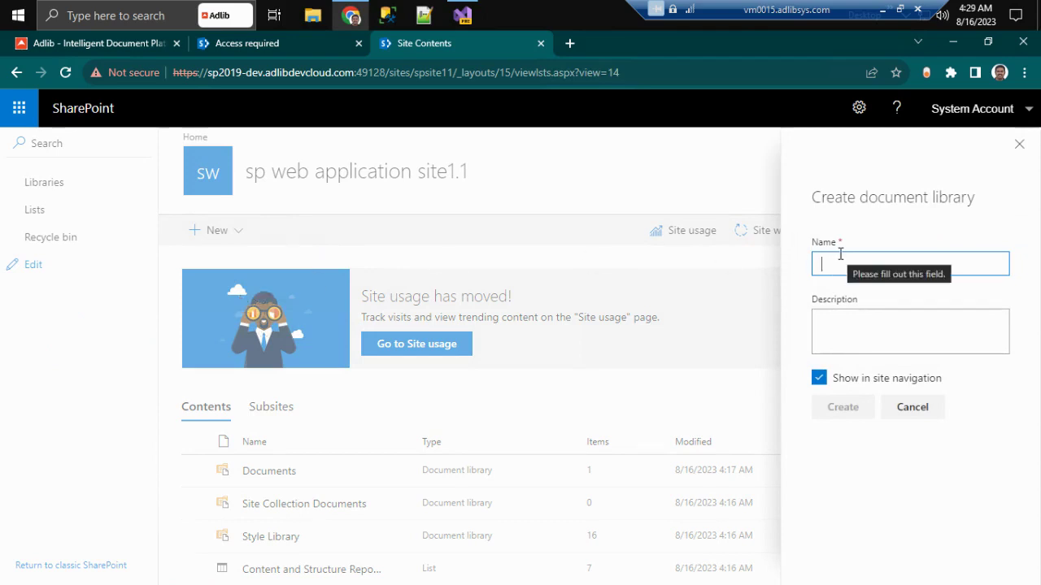
pyautogui.write('InputFiles')
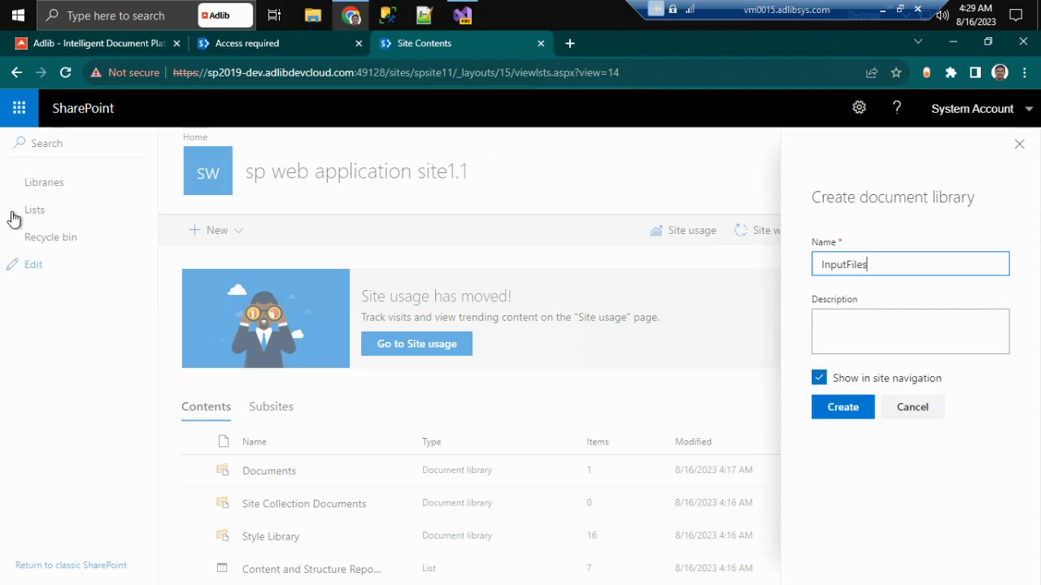
pyautogui.click(846, 410)
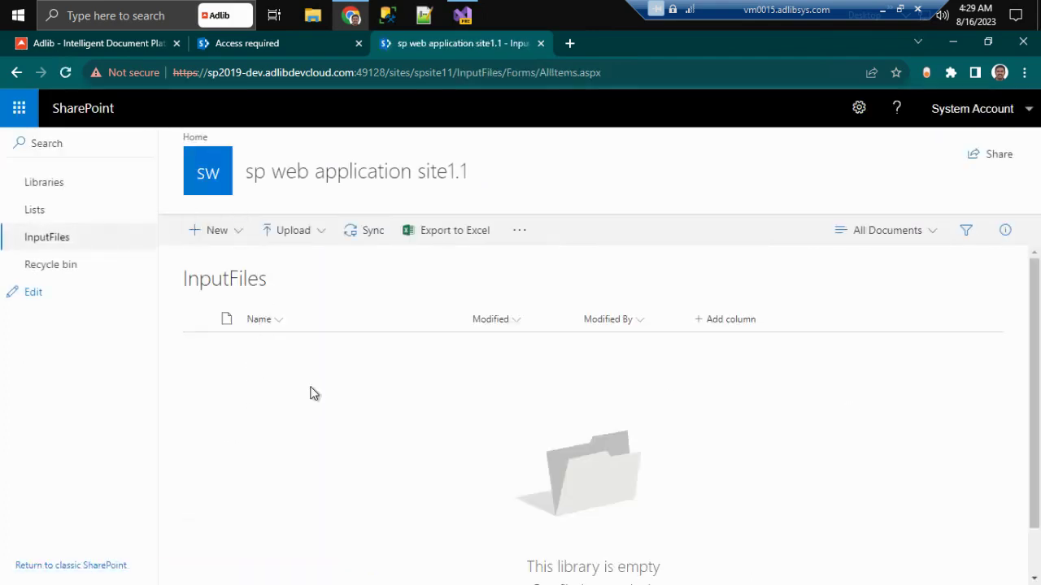
# Create a folder named Type1 in the InputFiles library.
pyautogui.click(242, 232)
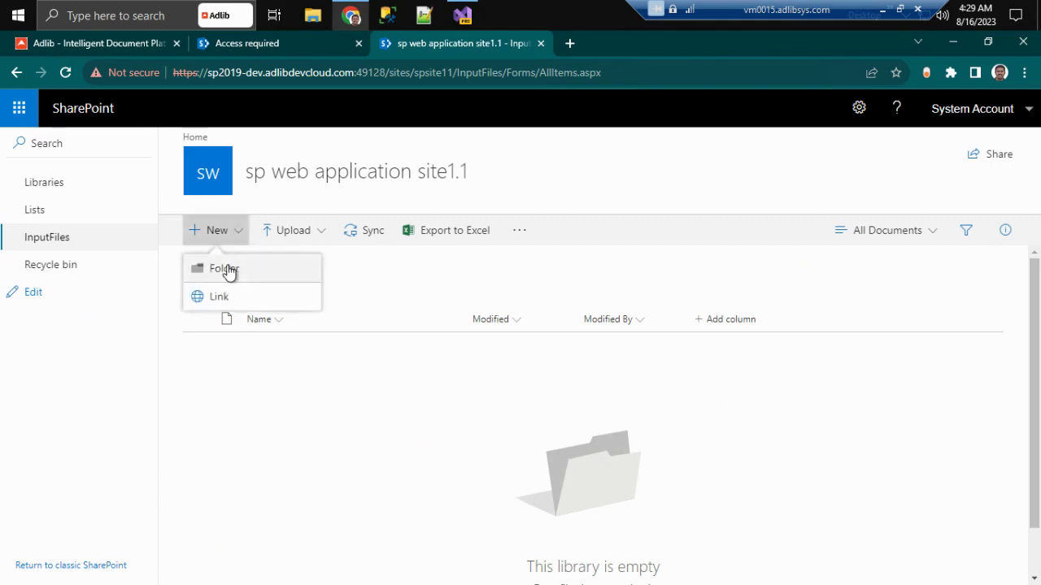
pyautogui.click(228, 270)
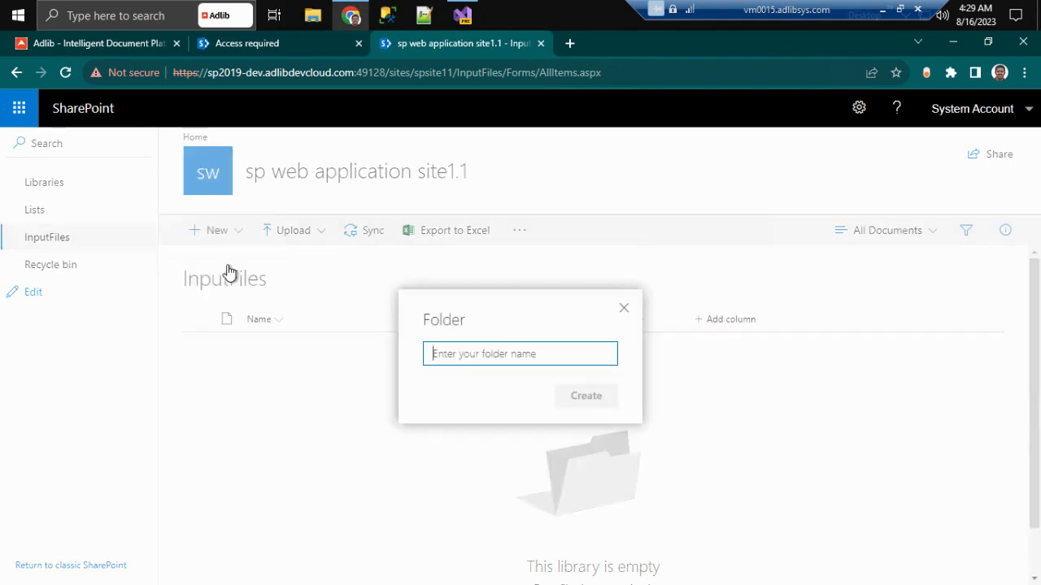
pyautogui.write('Type')
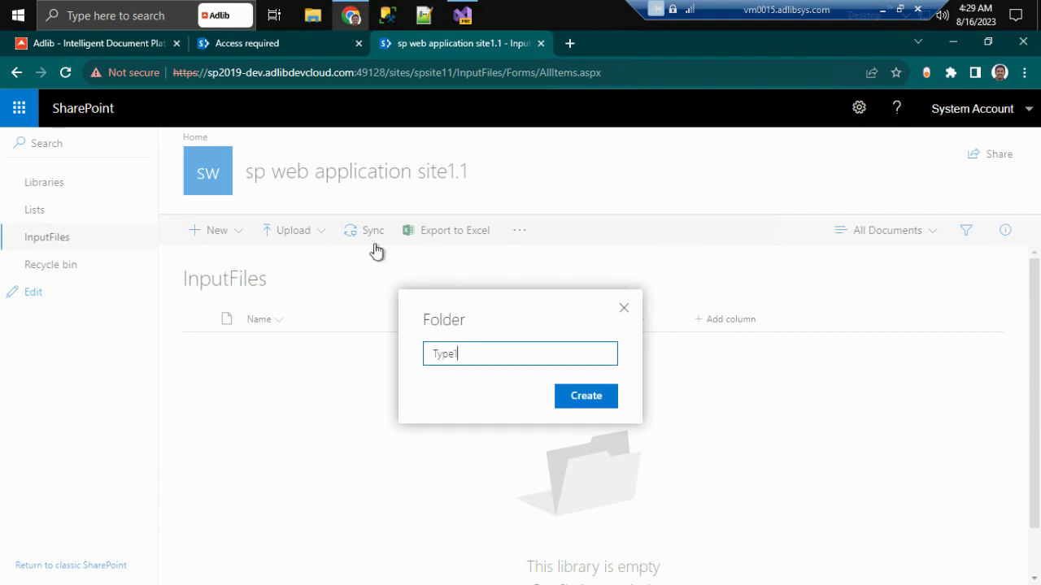
pyautogui.write('1')
pyautogui.click(583, 399)
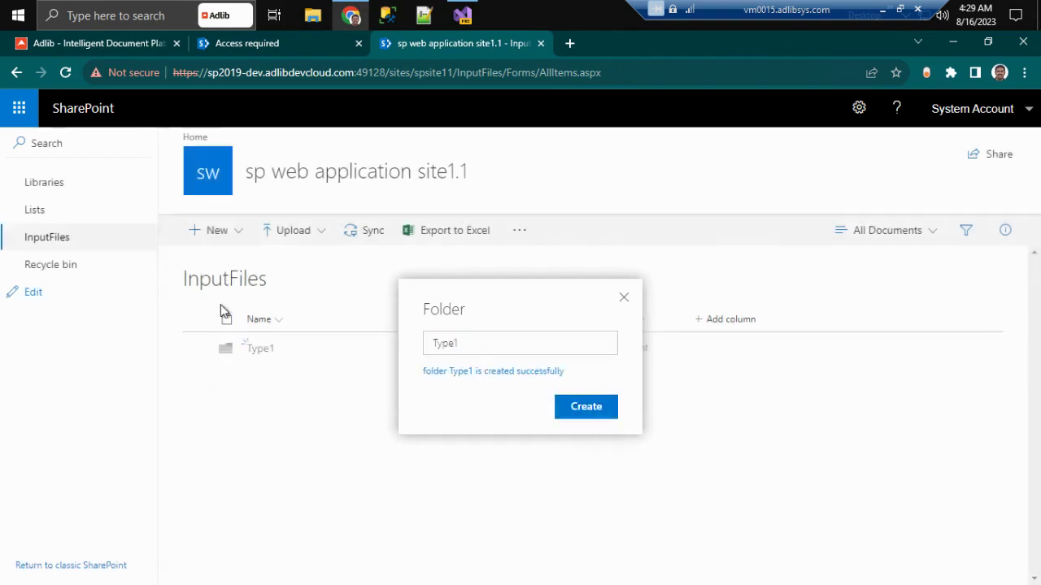
# Create a second folder named Type2 in the InputFiles library.
pyautogui.click(235, 235)
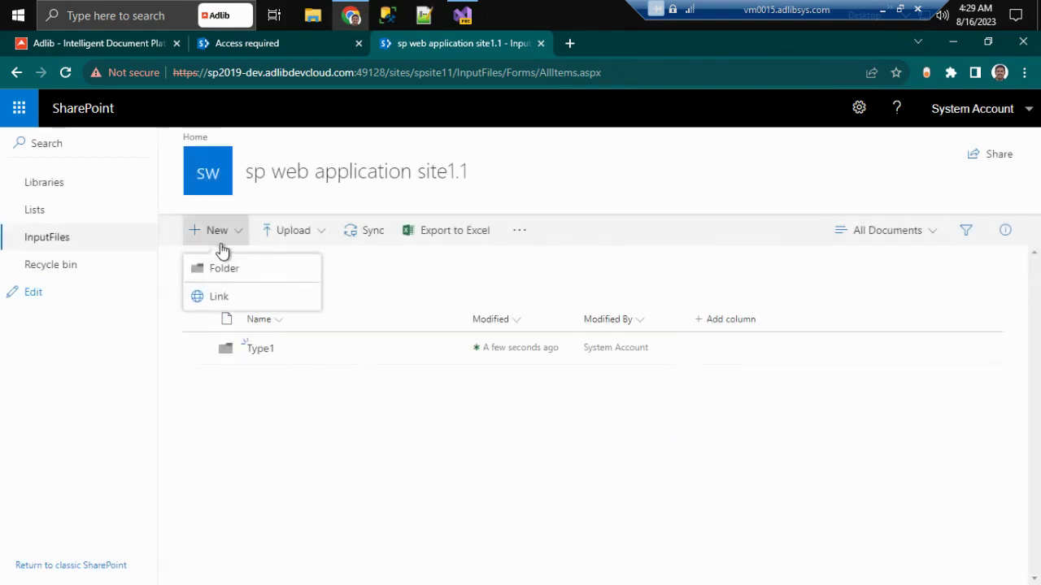
pyautogui.click(226, 267)
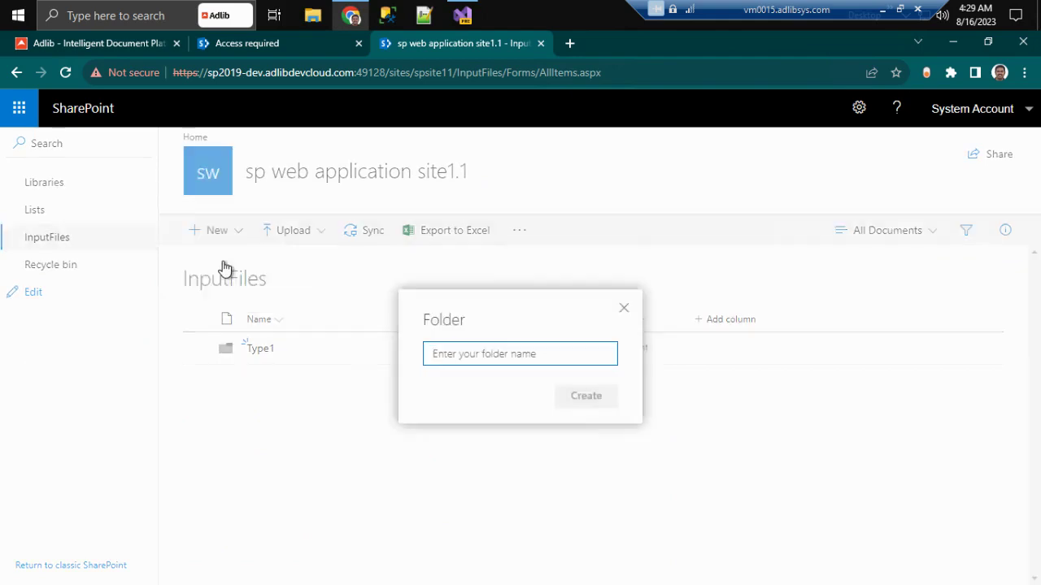
pyautogui.write('Type2')
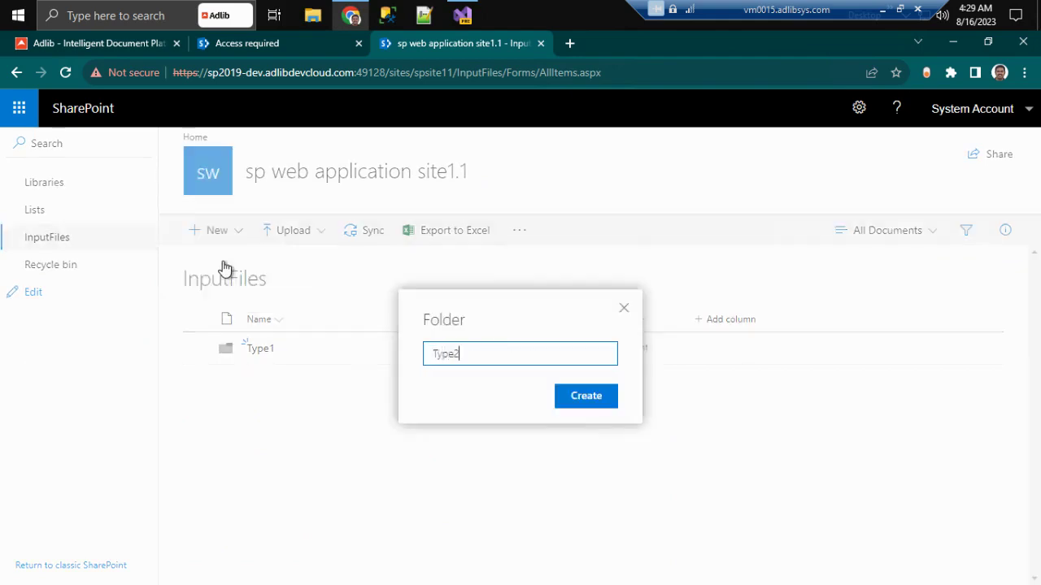
pyautogui.click(598, 396)
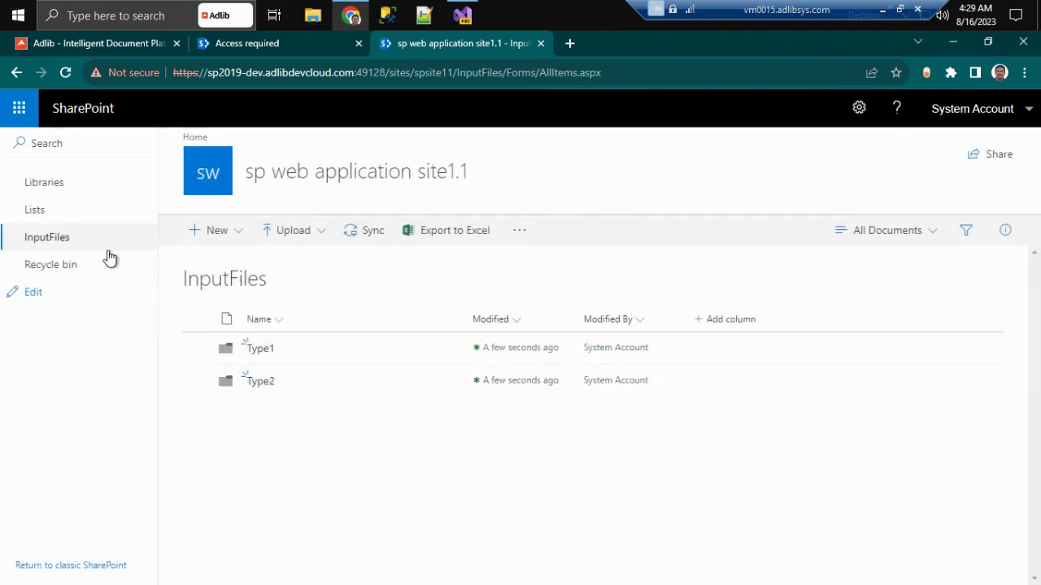
# Review the site's libraries and lists, and open the Type1 folder inside the InputFiles library.
pyautogui.click(42, 180)
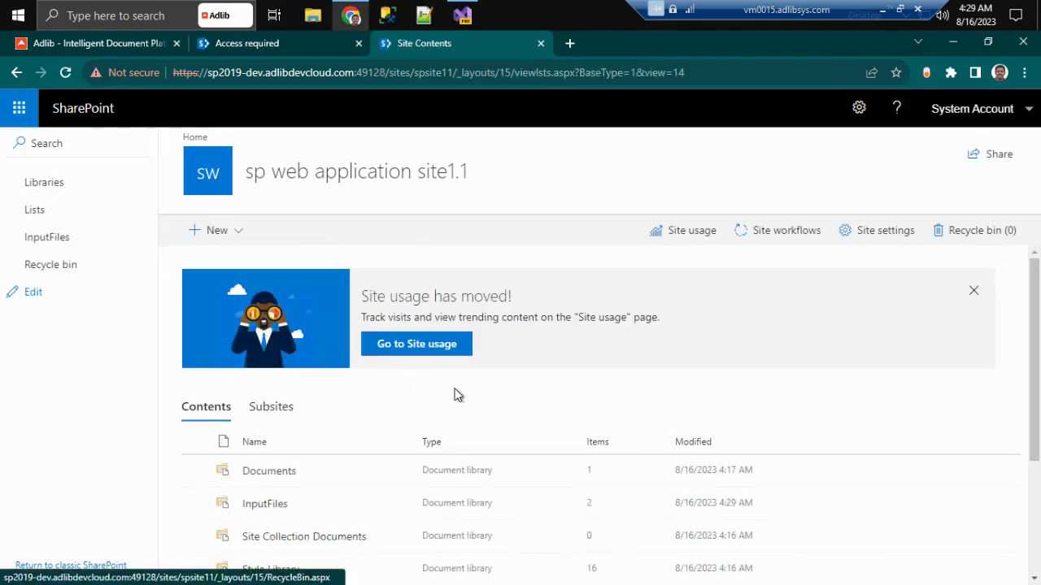
pyautogui.scroll(-3, 399, 498)
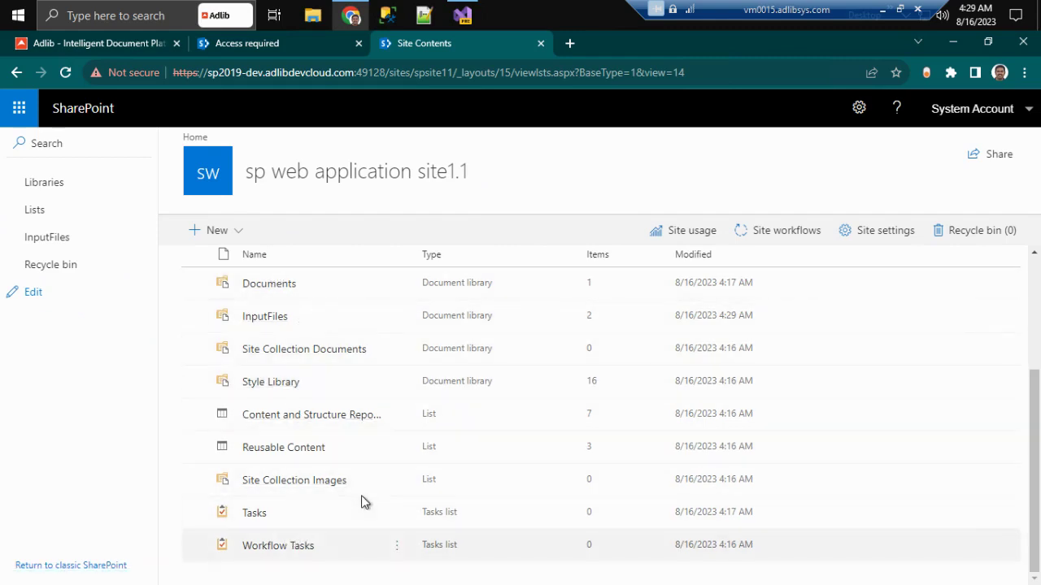
pyautogui.scroll(3, 361, 495)
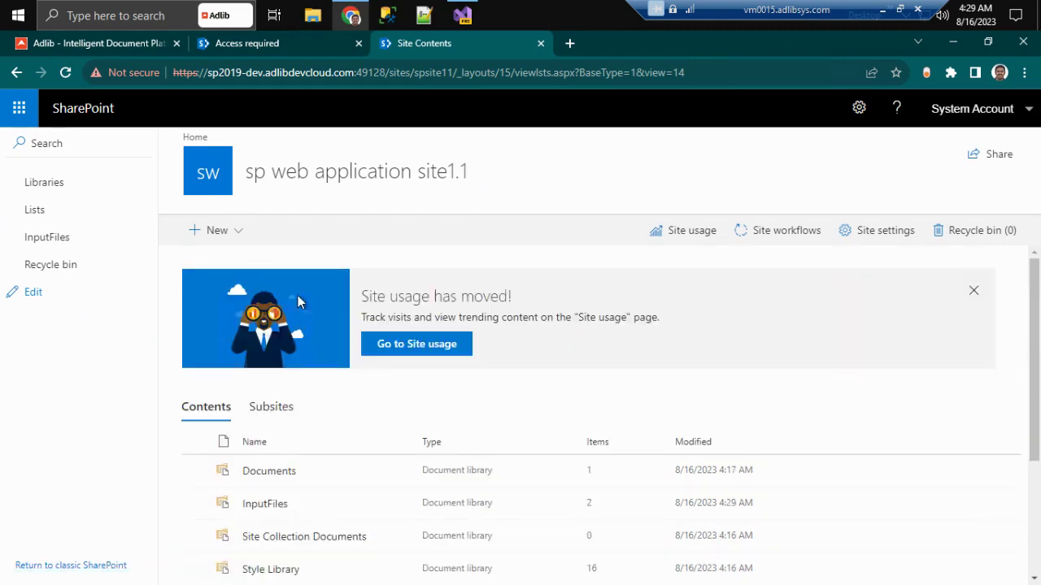
pyautogui.click(238, 235)
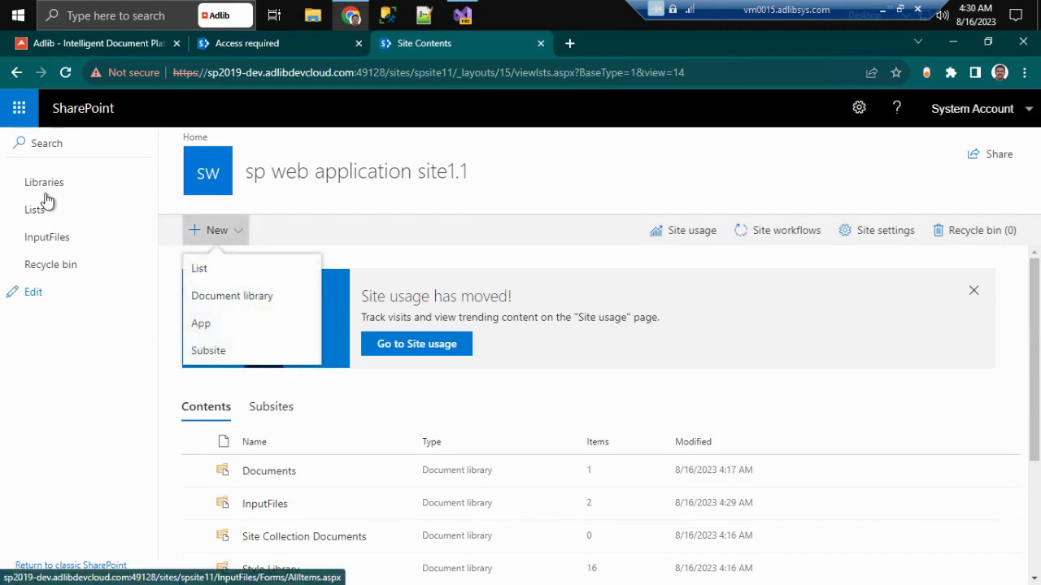
pyautogui.click(272, 504)
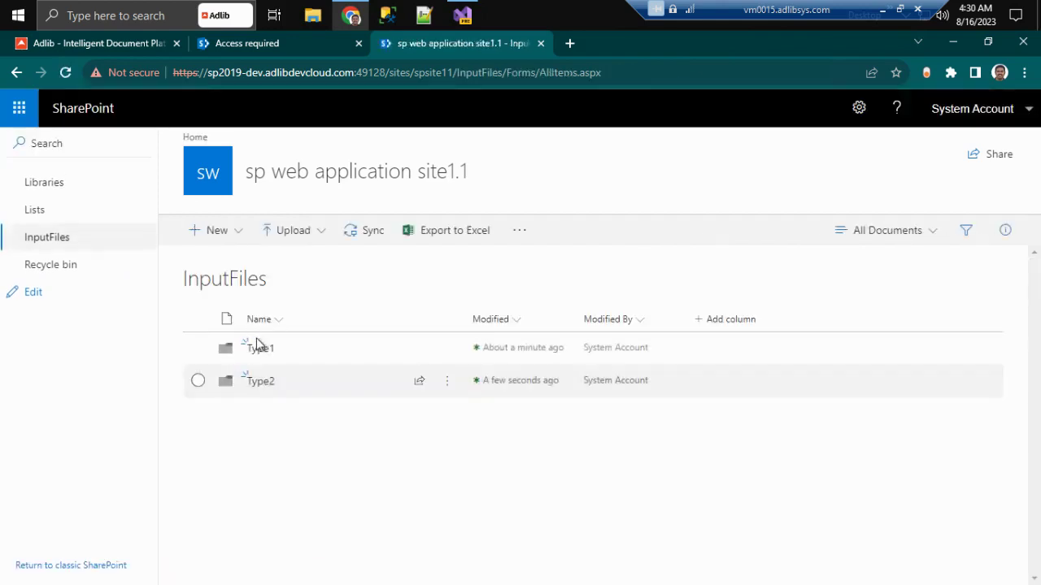
pyautogui.click(262, 350)
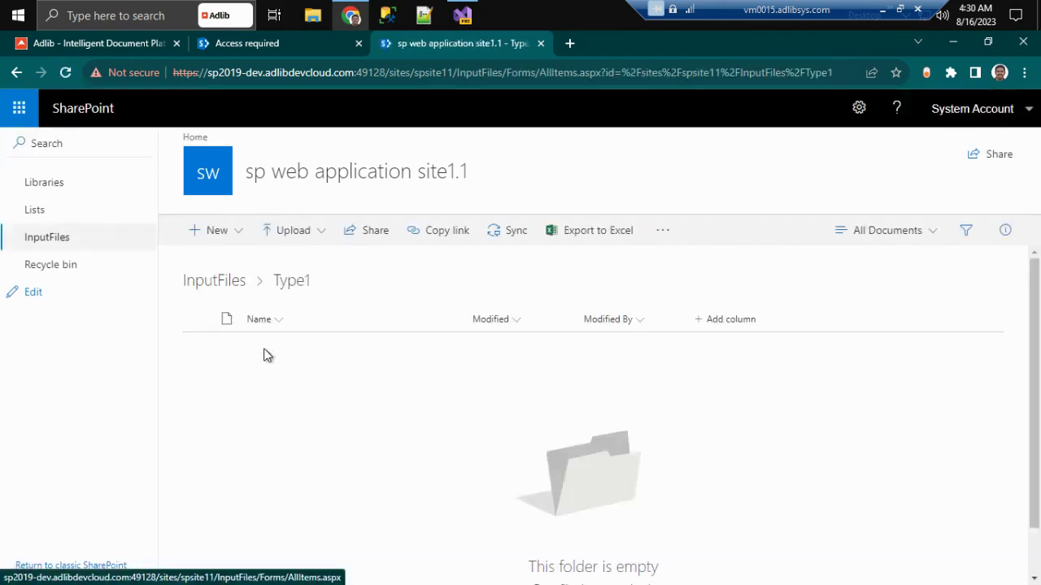
# Upload the file cli.txt from the Desktop into the Type1 folder of the InputFiles library.
pyautogui.click(298, 231)
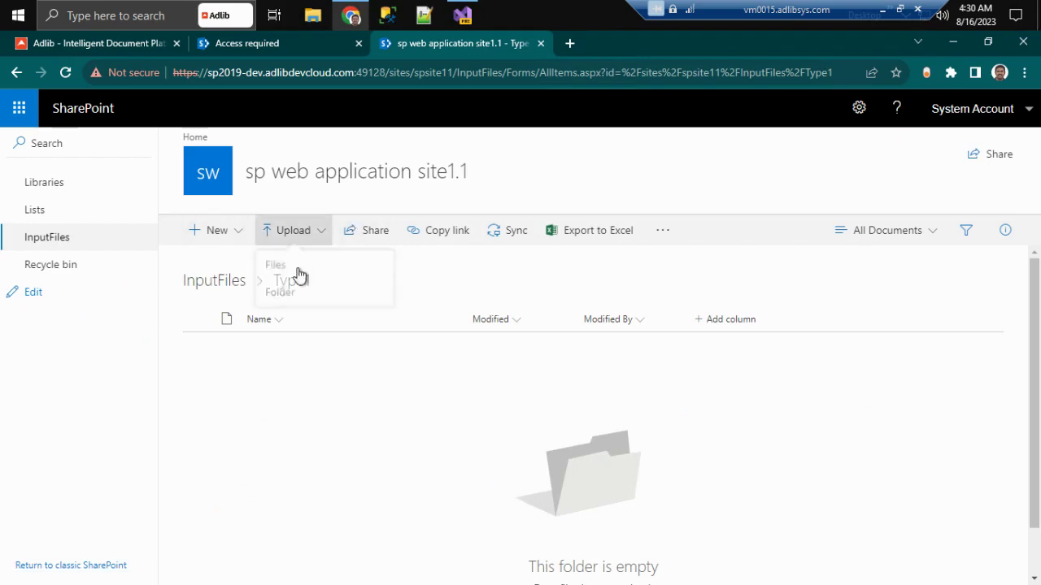
pyautogui.click(283, 266)
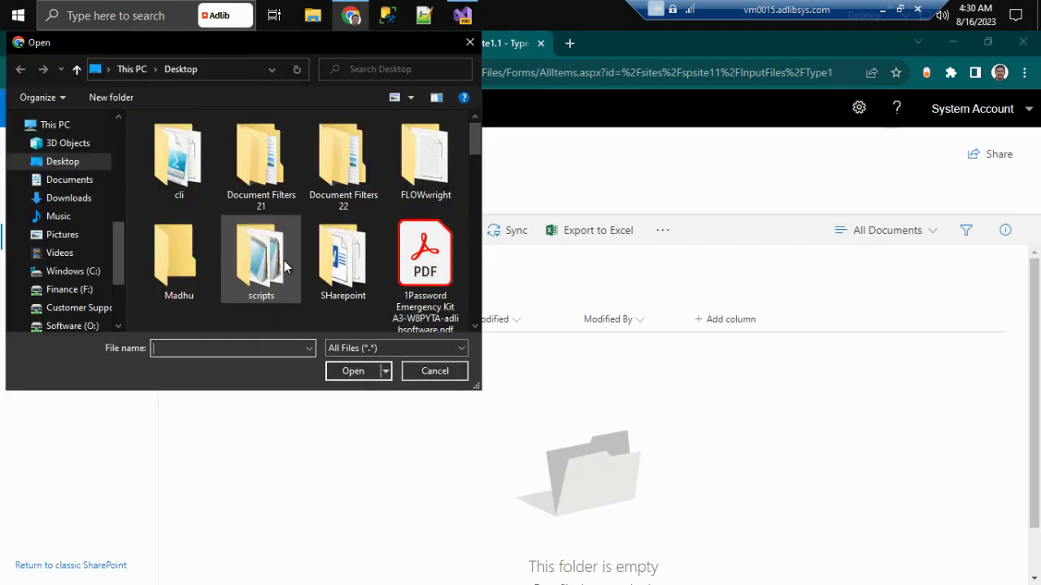
pyautogui.click(419, 259)
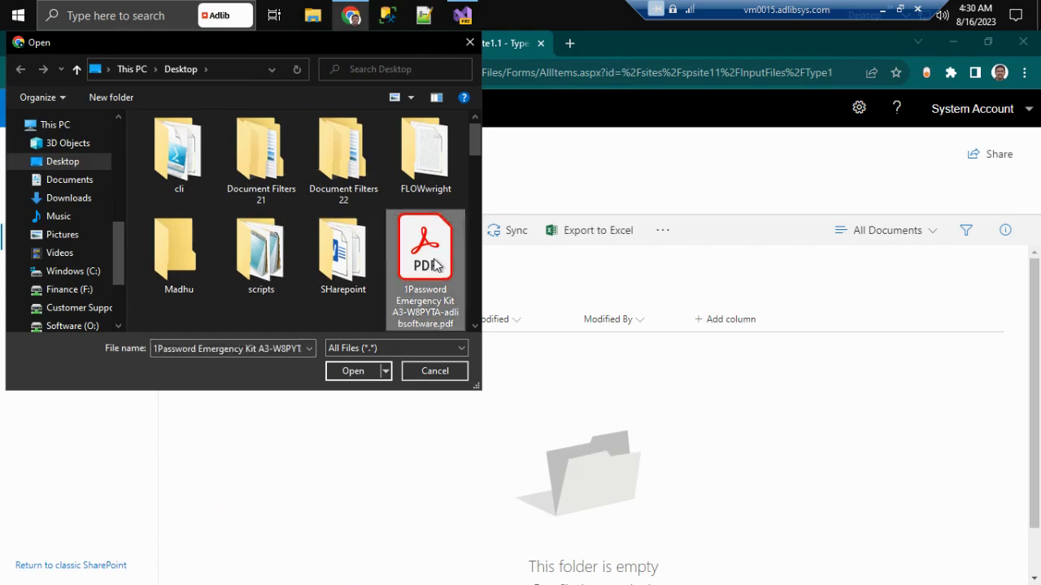
pyautogui.scroll(-3, 358, 268)
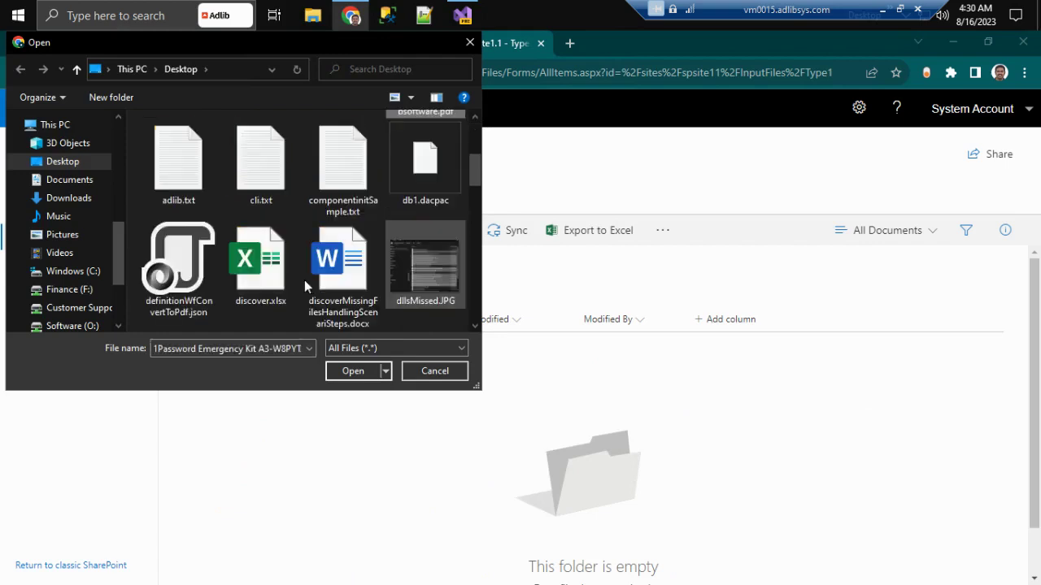
pyautogui.click(346, 166)
pyautogui.click(257, 203)
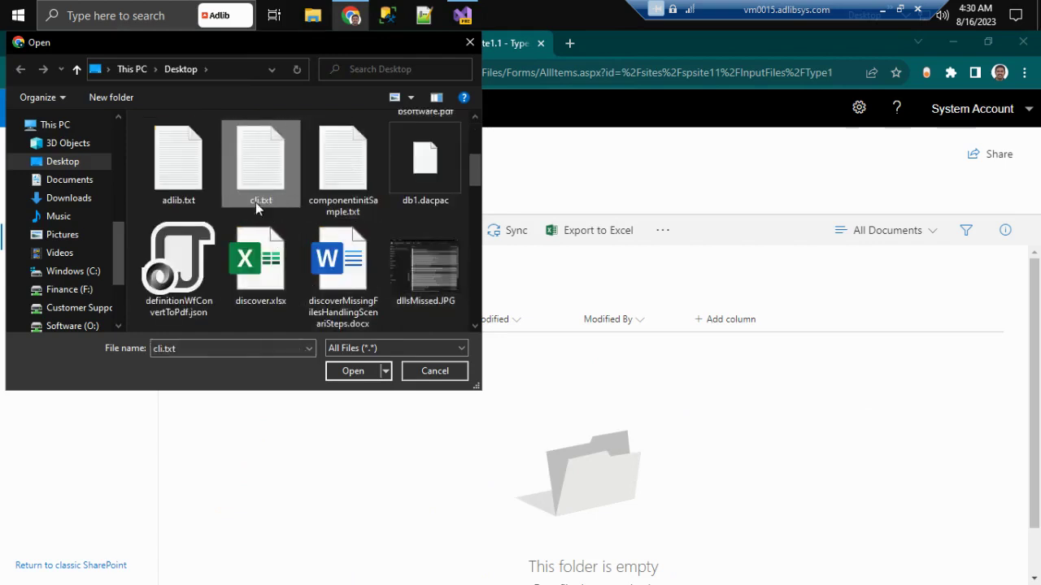
pyautogui.click(353, 370)
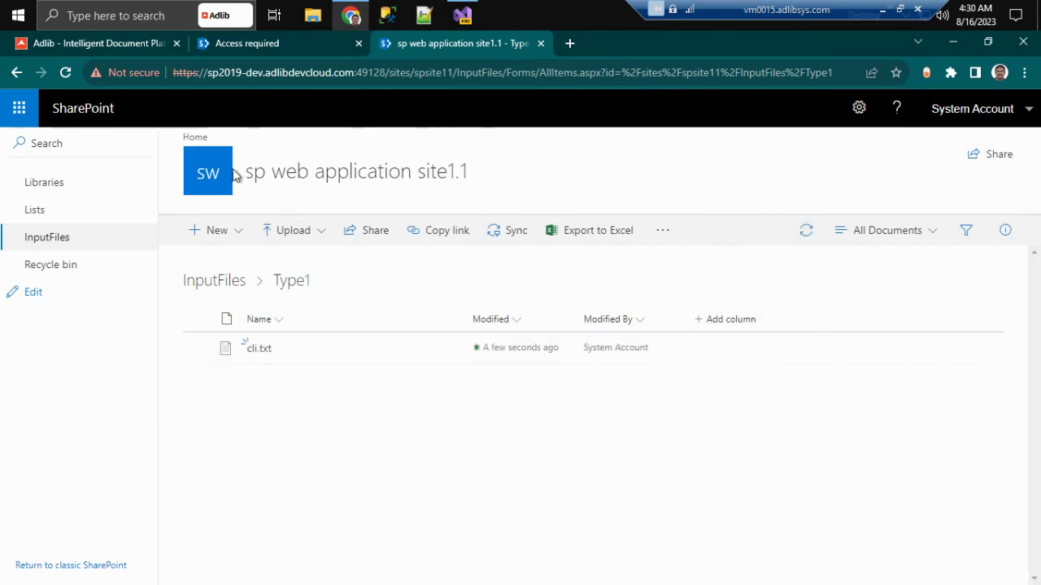
# Examine the InputFiles library's folders, its creation options, the site's libraries and the contents of the Type1 folder.
pyautogui.click(41, 237)
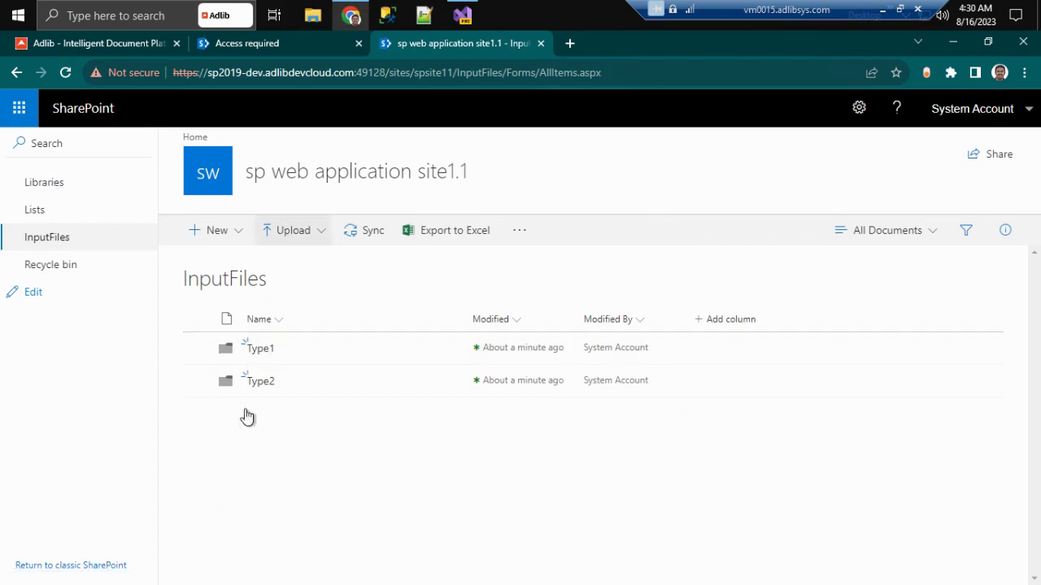
pyautogui.click(41, 183)
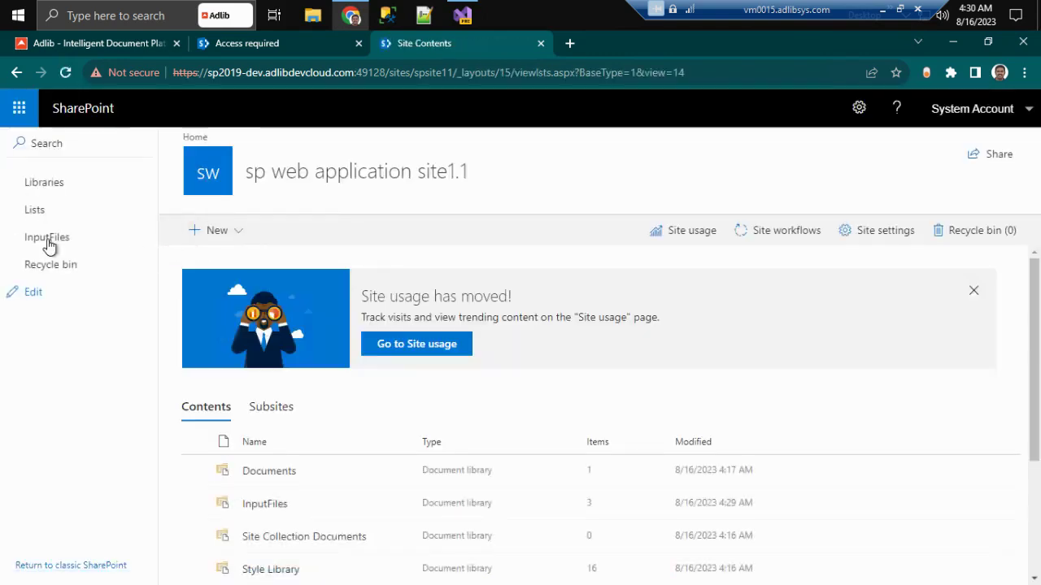
pyautogui.click(47, 239)
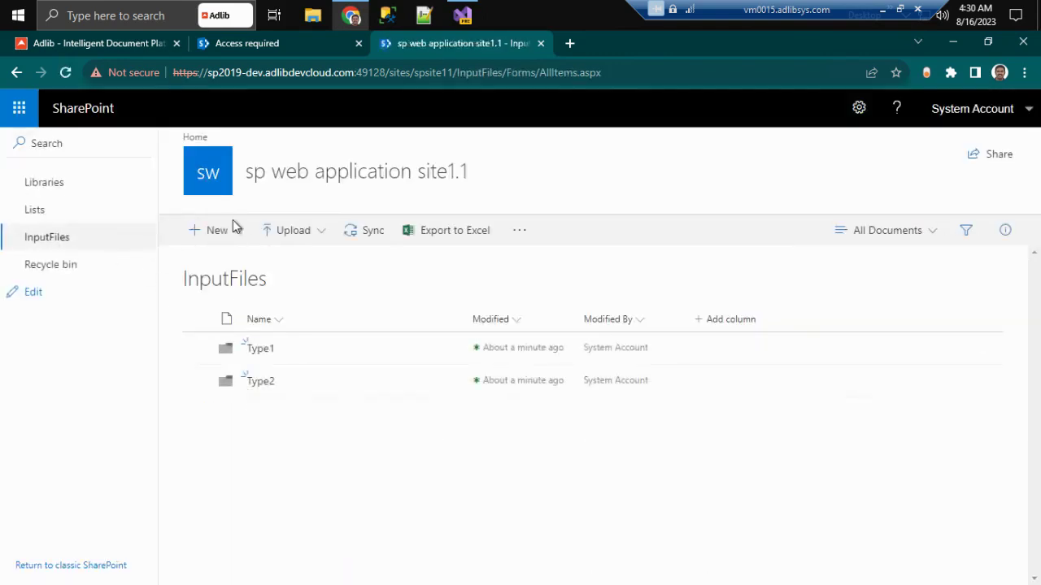
pyautogui.click(239, 236)
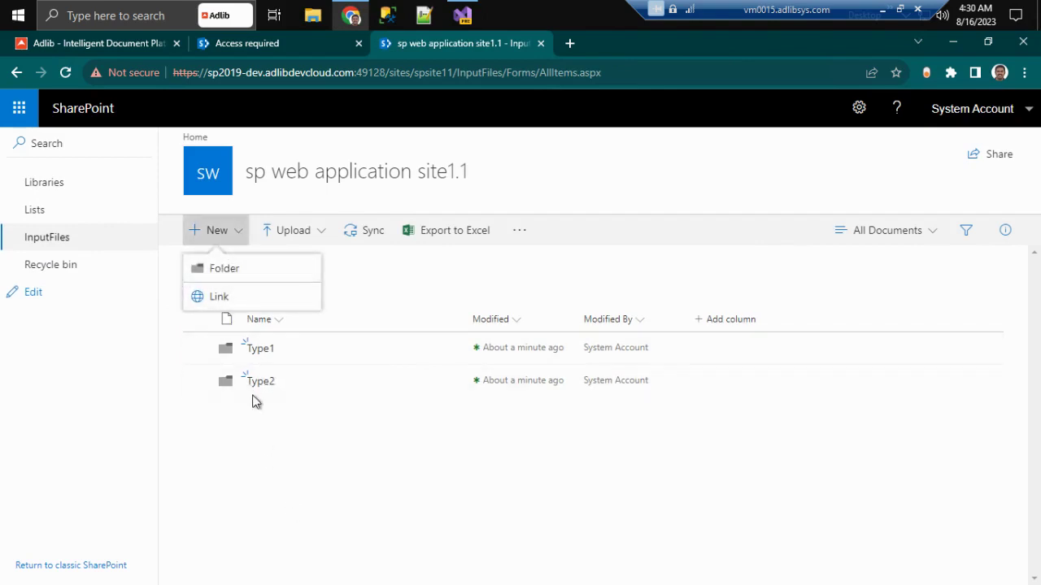
pyautogui.click(260, 349)
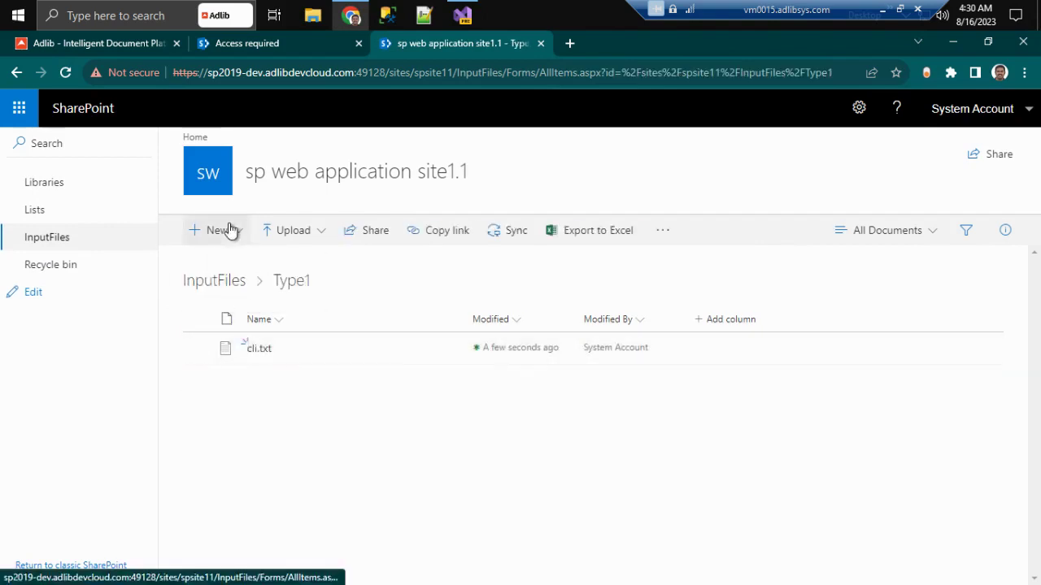
pyautogui.click(233, 230)
pyautogui.click(289, 405)
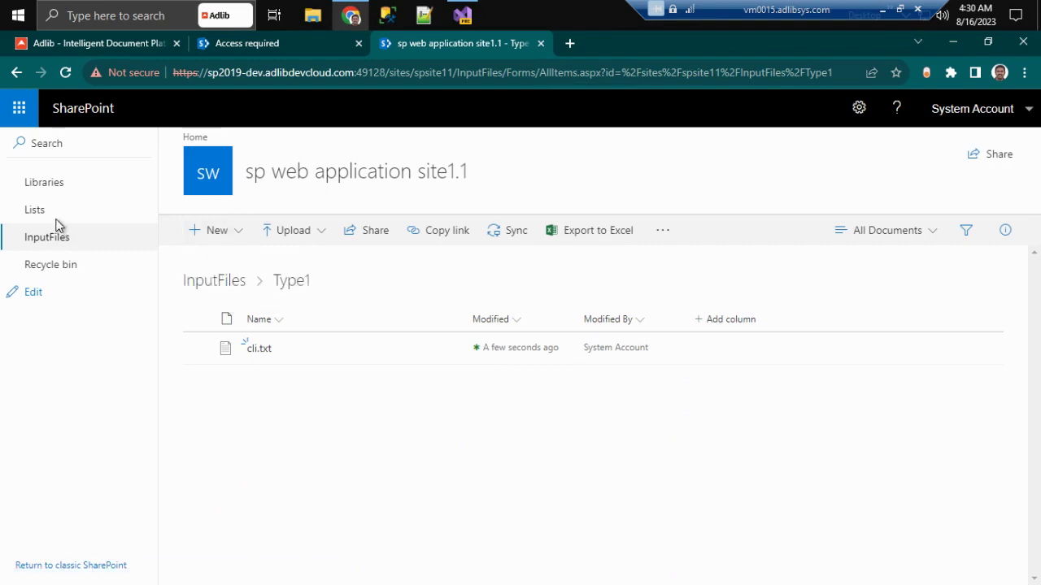
pyautogui.click(42, 242)
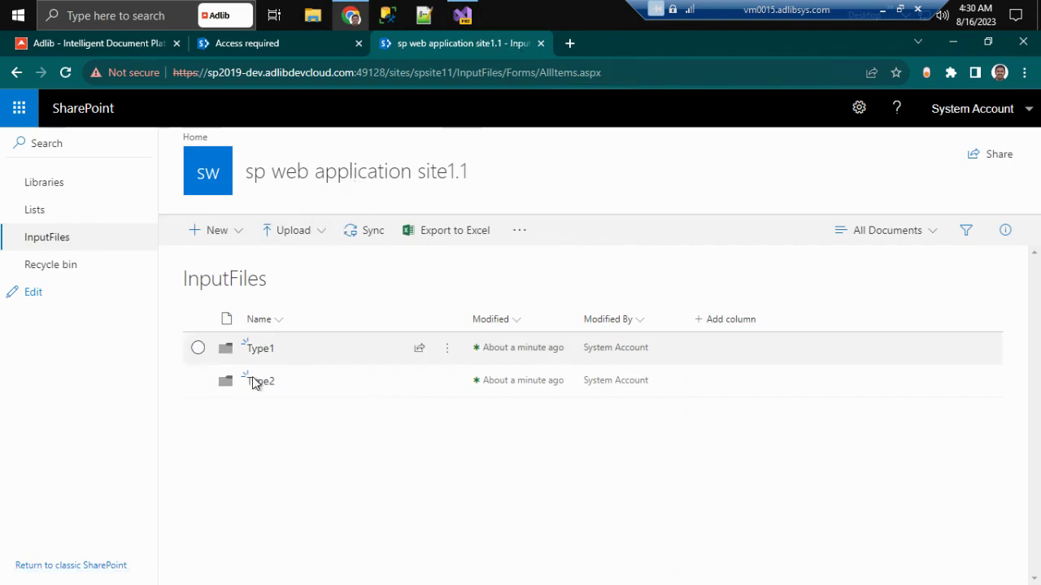
pyautogui.click(260, 349)
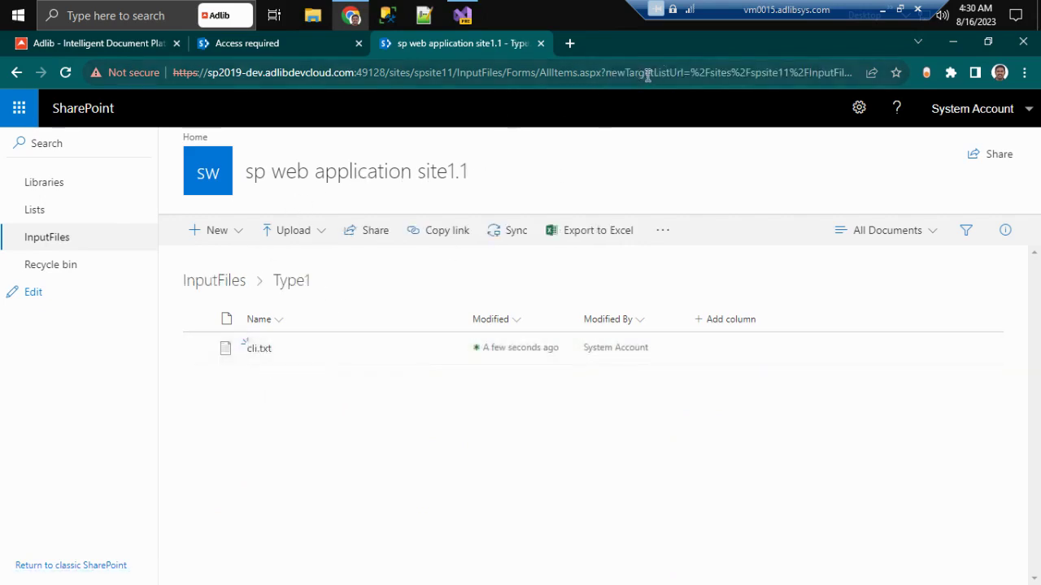
# Examine the folder path at the end of the Type1 folder's page address.
pyautogui.click(785, 73)
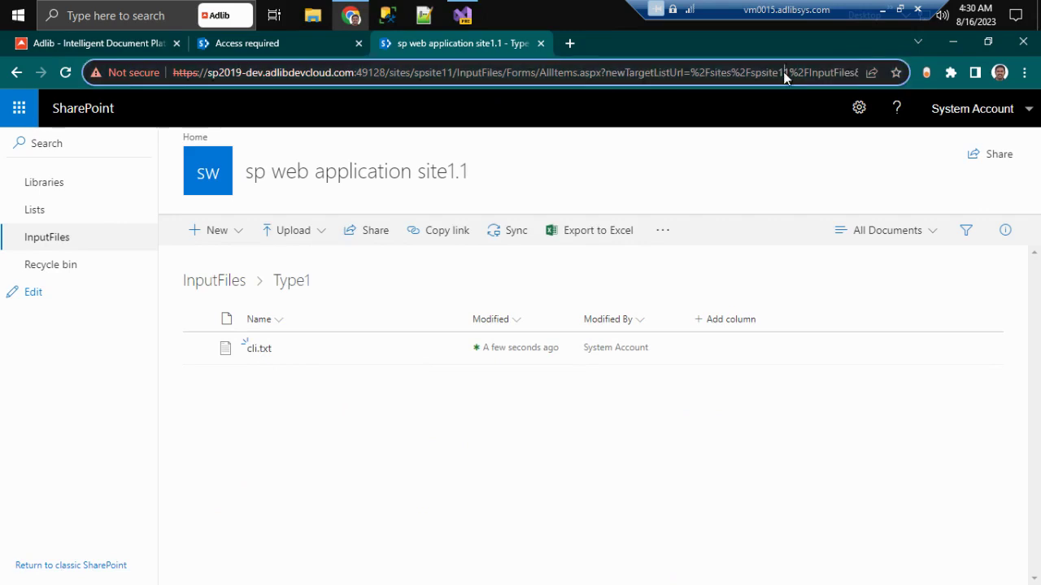
pyautogui.press('End')
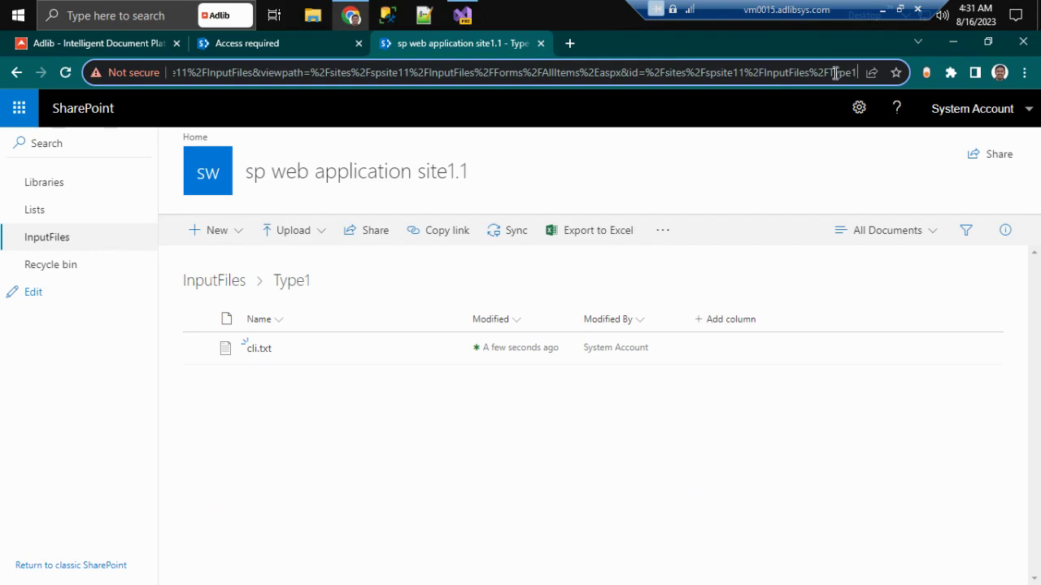
pyautogui.hotkey('shift', 'Left')
pyautogui.hotkey('shift', 'Left')
pyautogui.hotkey('shift', 'Left')
pyautogui.hotkey('shift', 'Left')
pyautogui.hotkey('shift', 'Left')
pyautogui.hotkey('shift', 'Left')
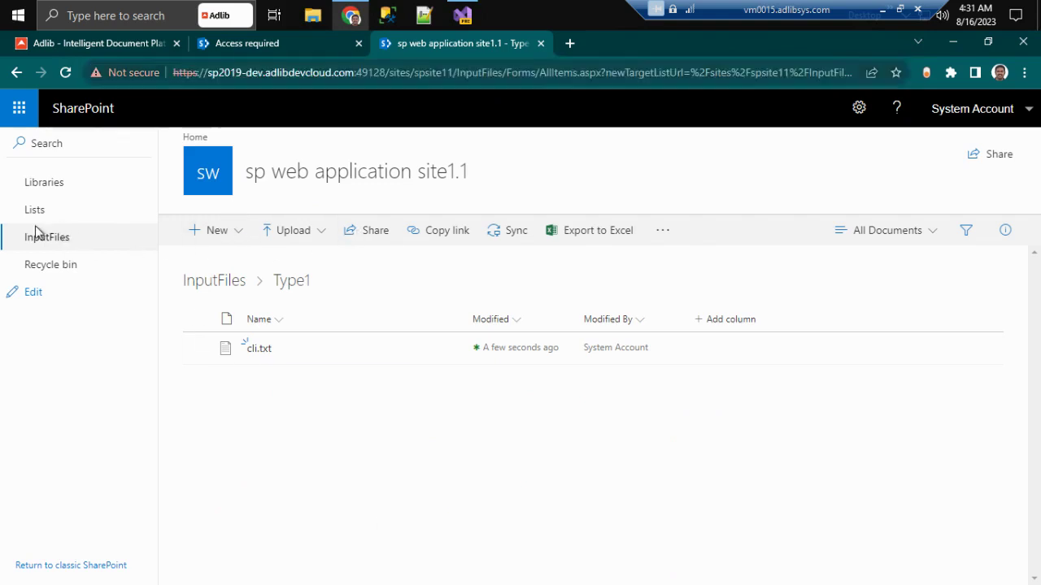
# Create a list named MonitoredList with the description "monitored for consuming files", shown in the site navigation.
pyautogui.click(41, 188)
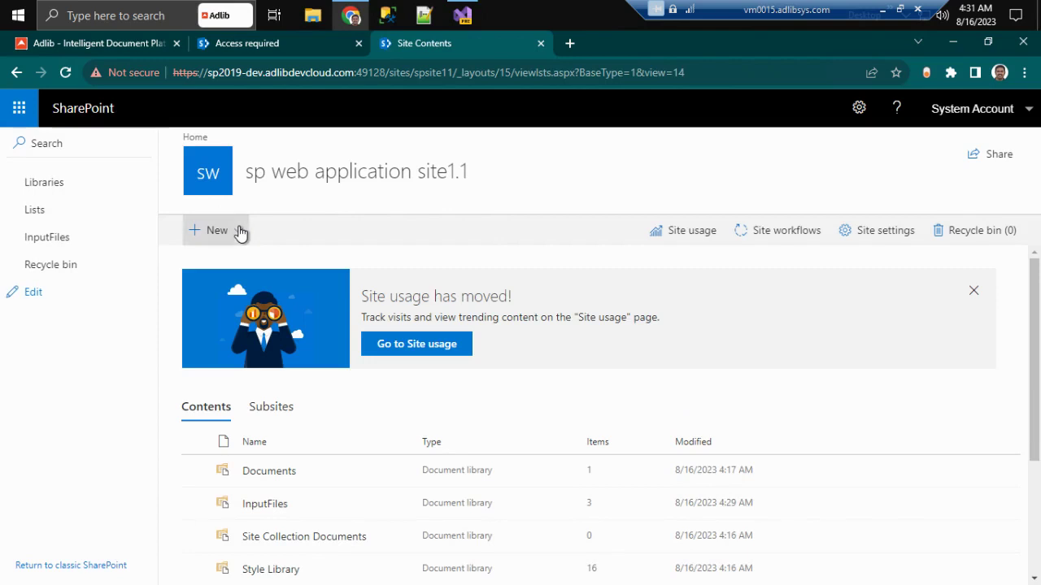
pyautogui.click(240, 233)
pyautogui.click(205, 269)
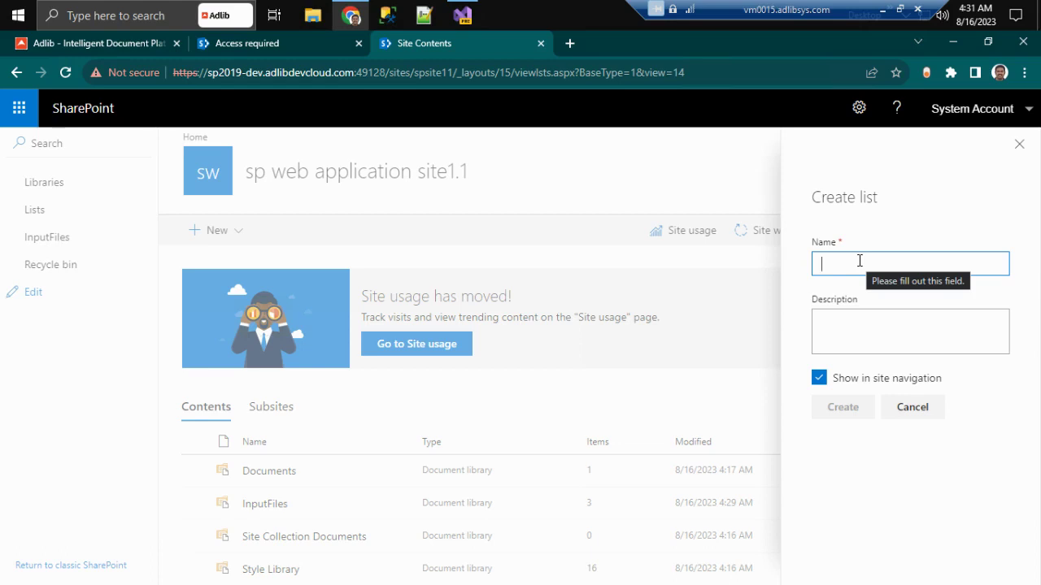
pyautogui.write('Mo')
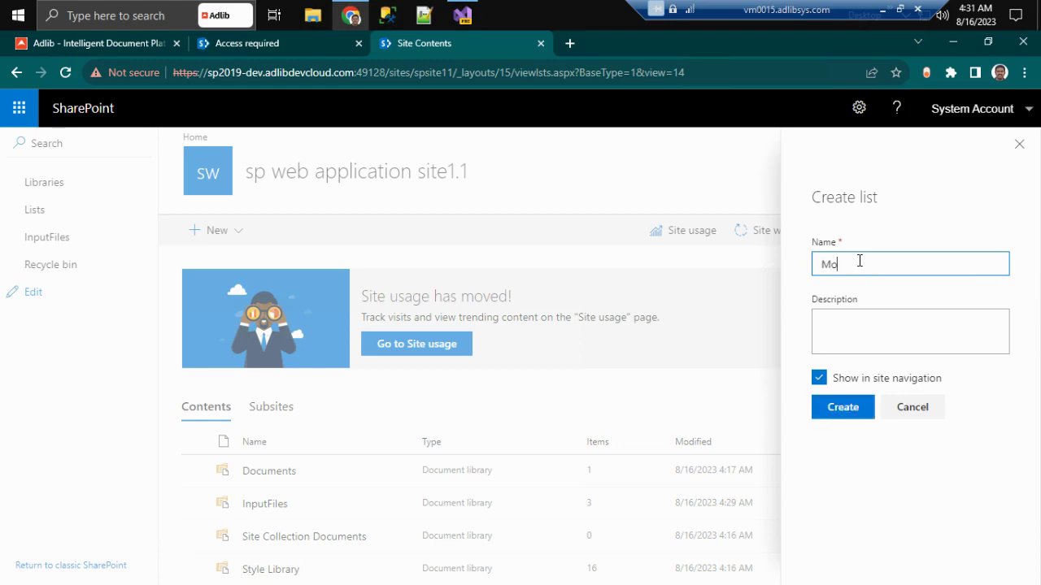
pyautogui.write('nitoredList1')
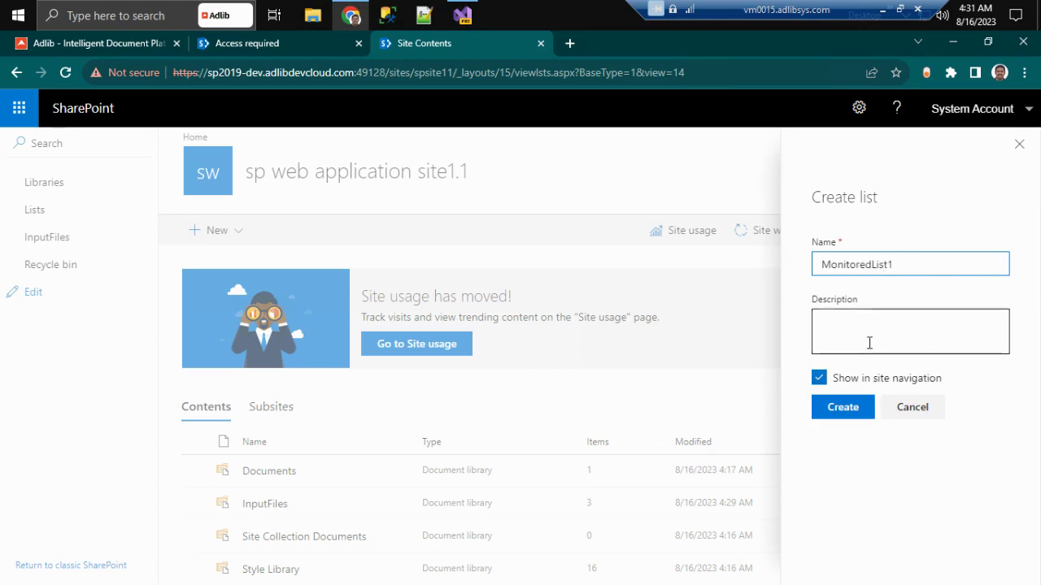
pyautogui.press('BackSpace')
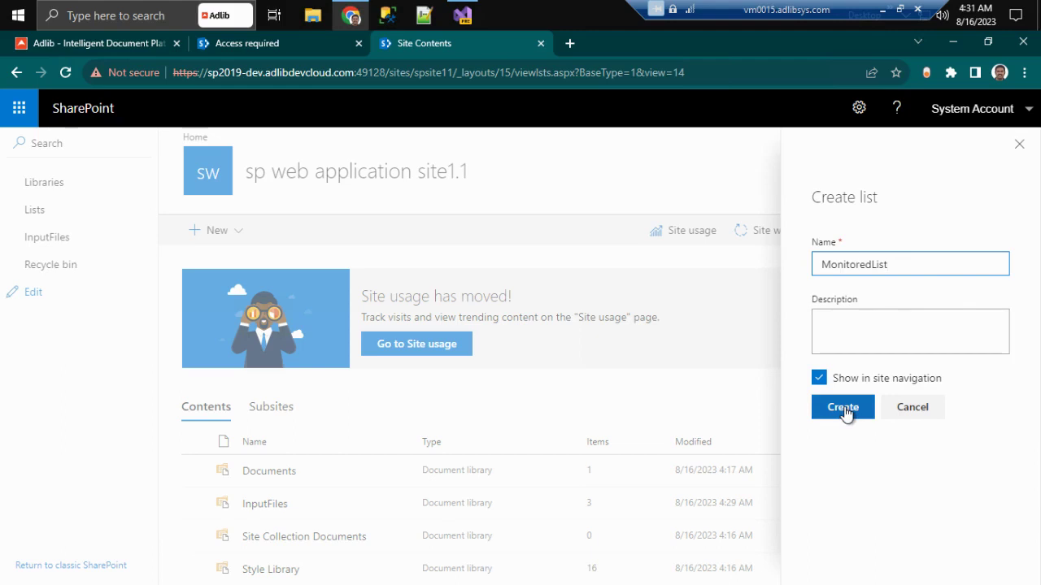
pyautogui.click(866, 316)
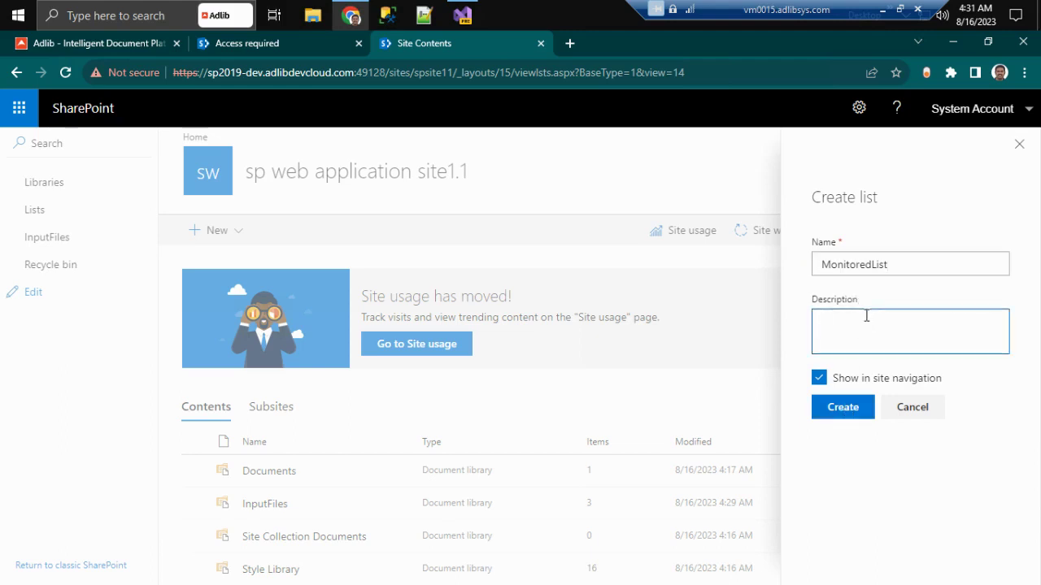
pyautogui.write('monitored for consuming')
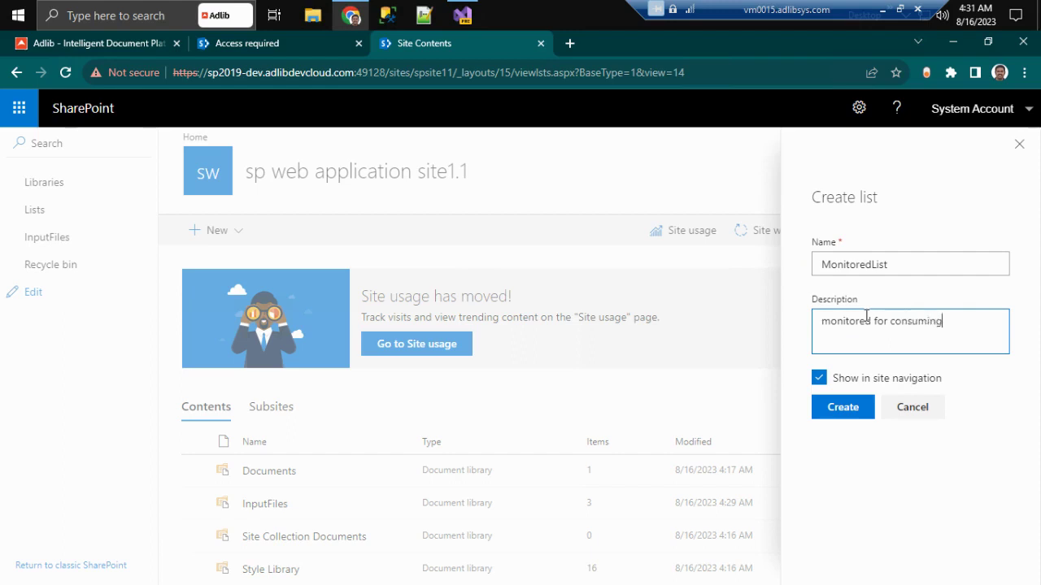
pyautogui.write(' files')
pyautogui.click(831, 413)
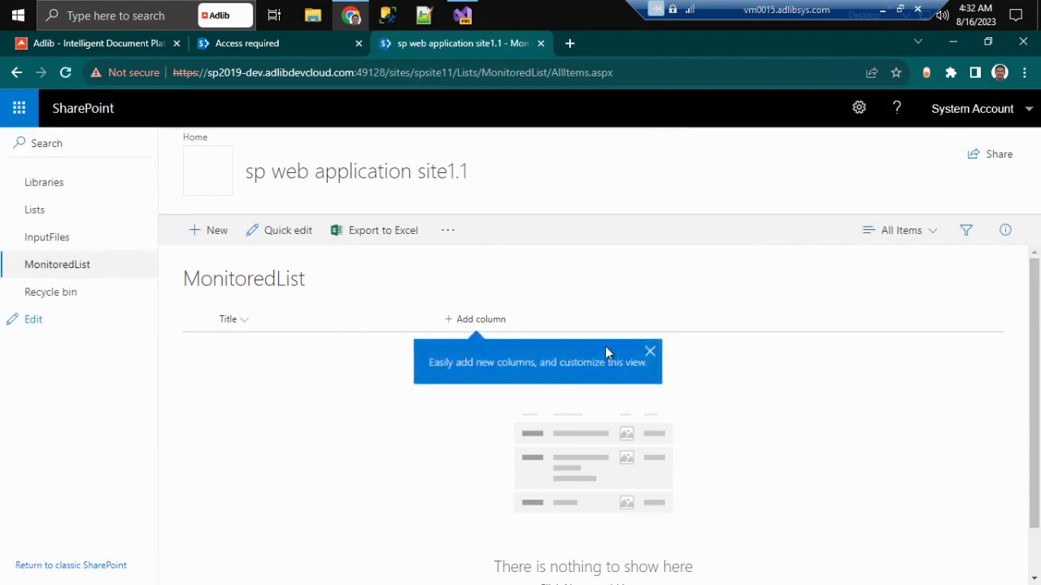
# Add a required single-line text column named FilePath to MonitoredList, and check the new item form without saving an item.
pyautogui.click(241, 327)
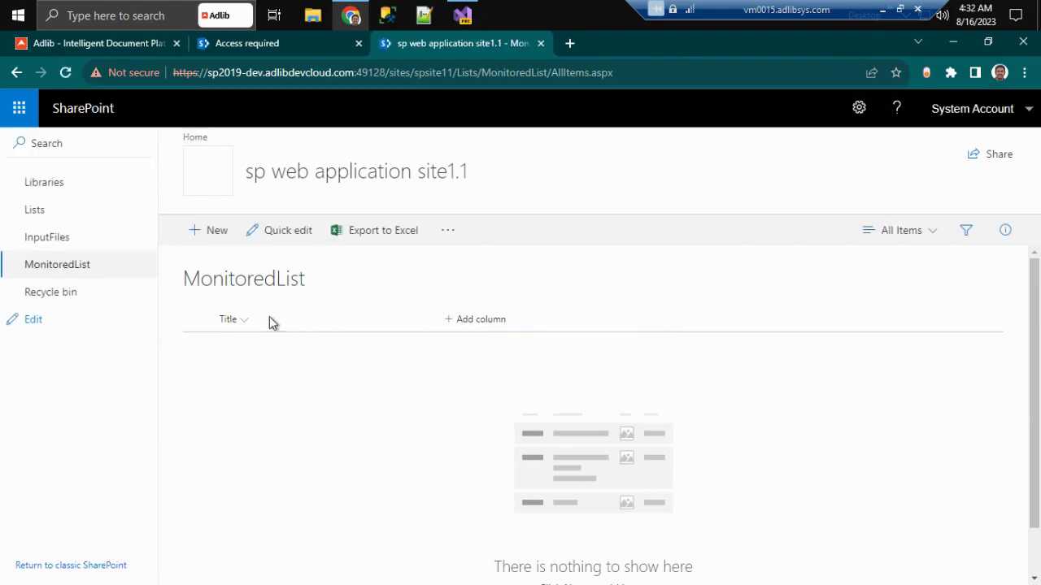
pyautogui.click(472, 325)
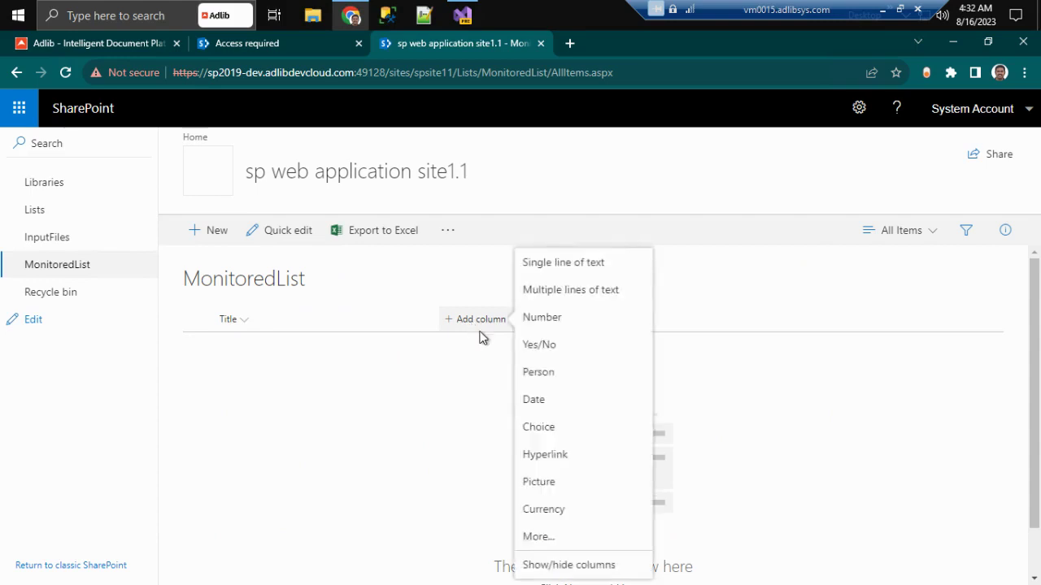
pyautogui.click(573, 263)
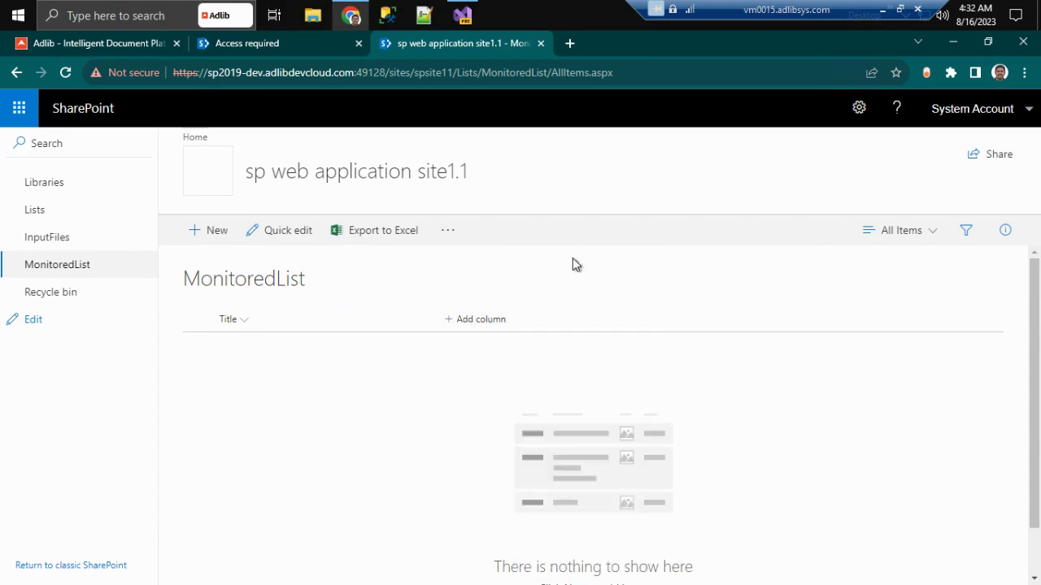
pyautogui.write('FilePath')
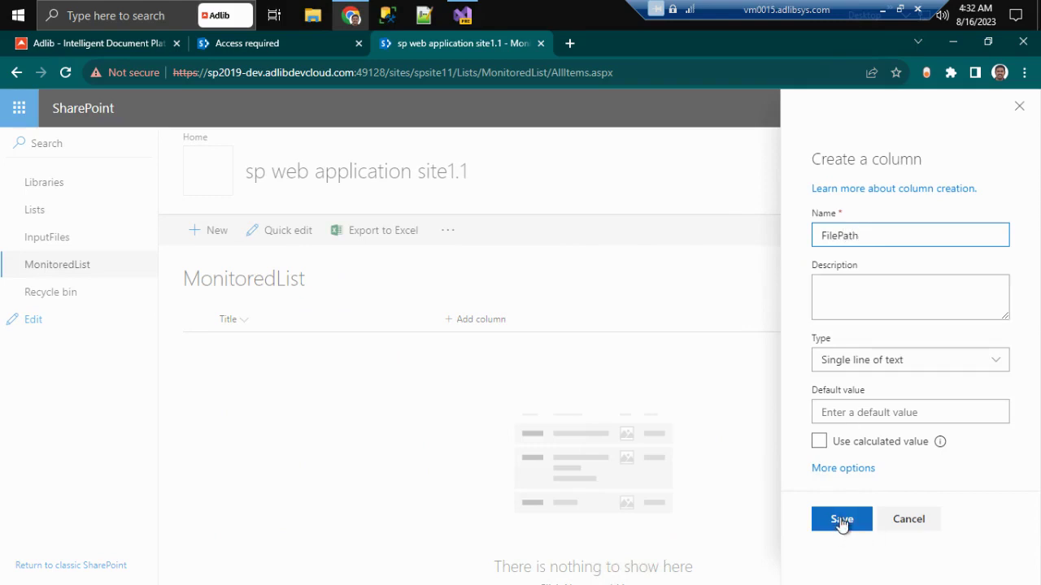
pyautogui.click(843, 469)
pyautogui.scroll(-2, 854, 460)
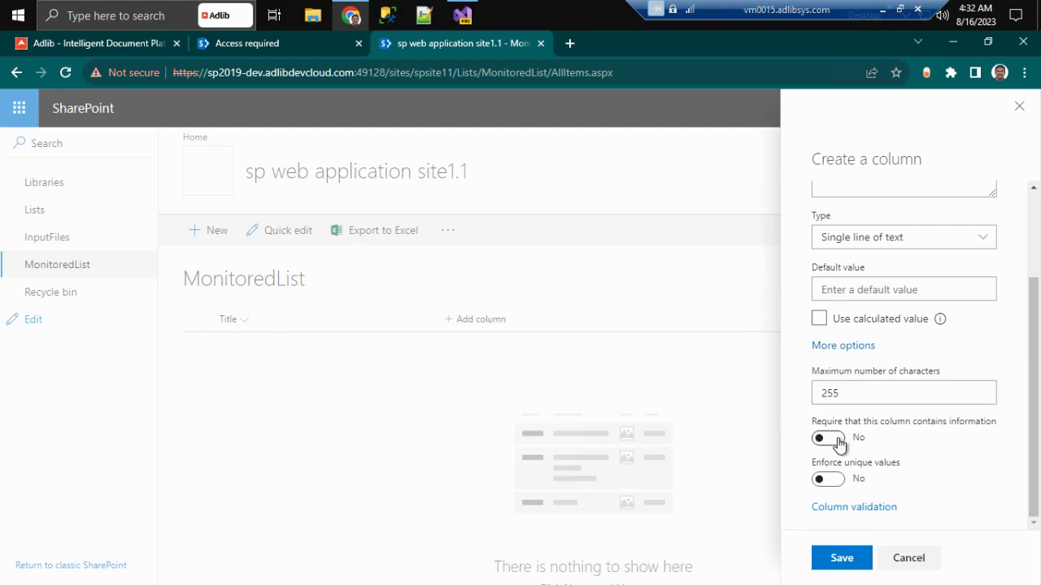
pyautogui.click(838, 443)
pyautogui.scroll(2, 874, 407)
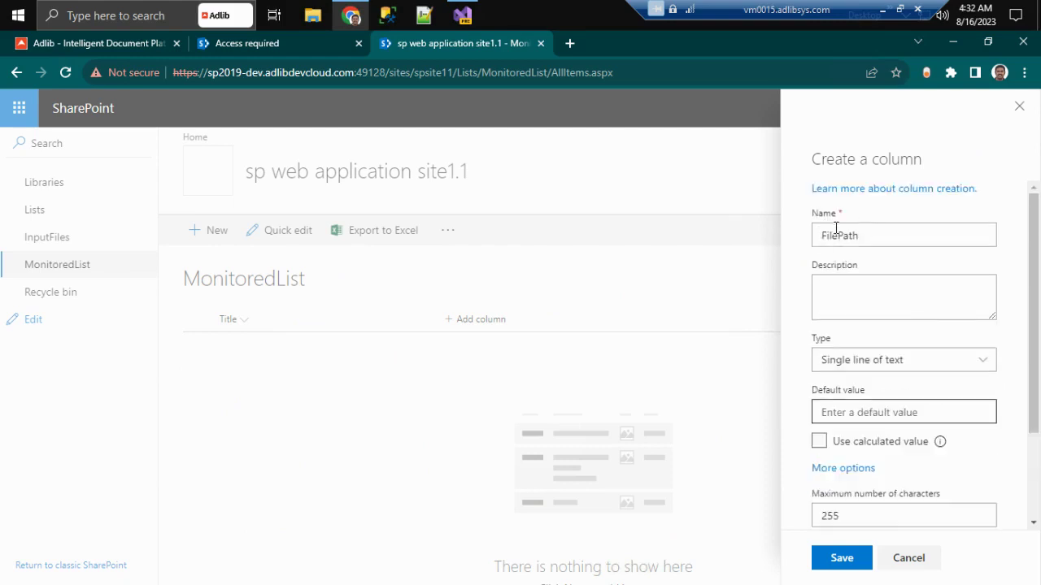
pyautogui.click(841, 557)
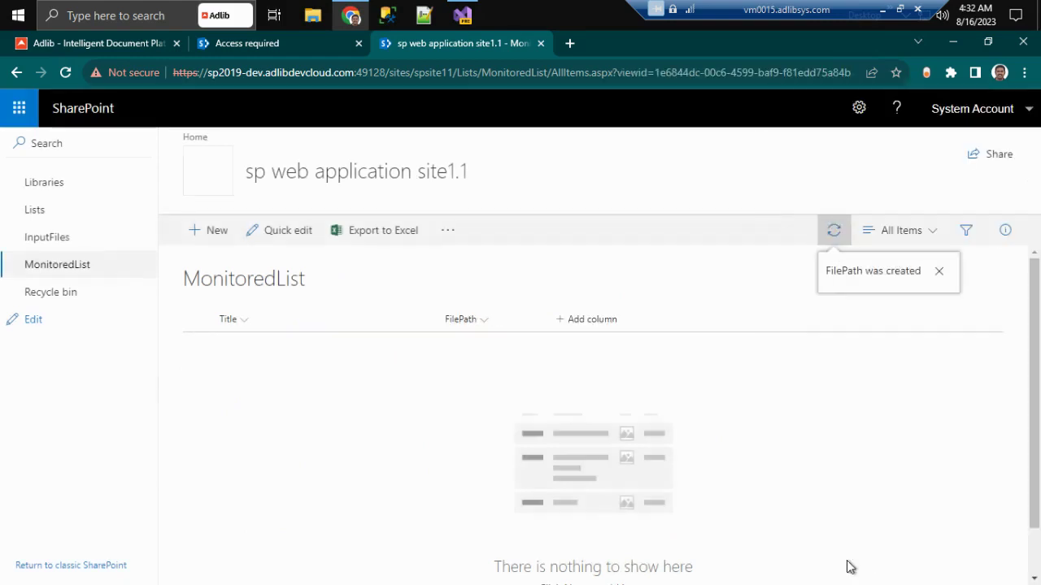
pyautogui.click(938, 270)
pyautogui.click(213, 231)
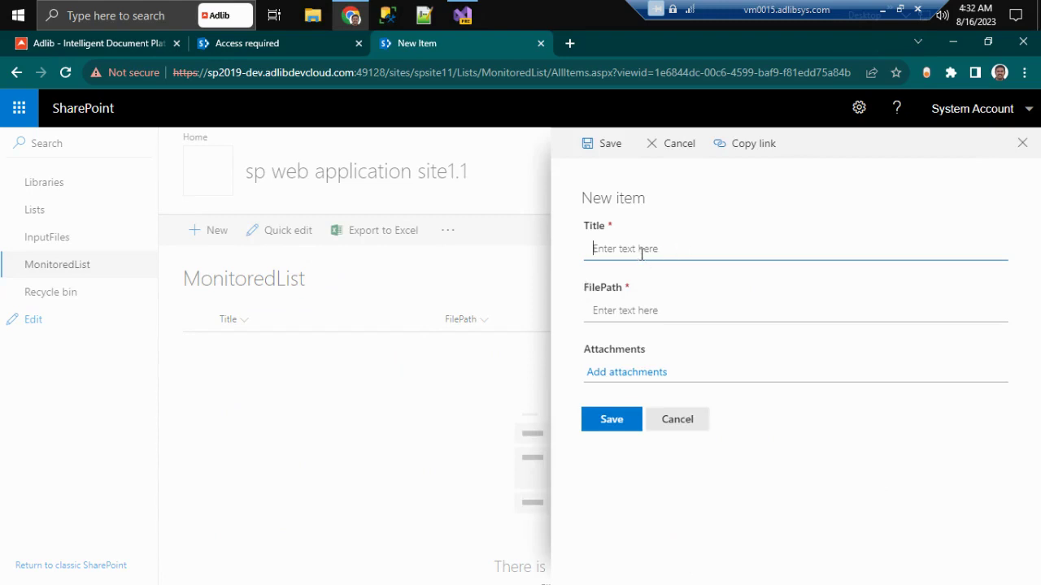
pyautogui.click(687, 431)
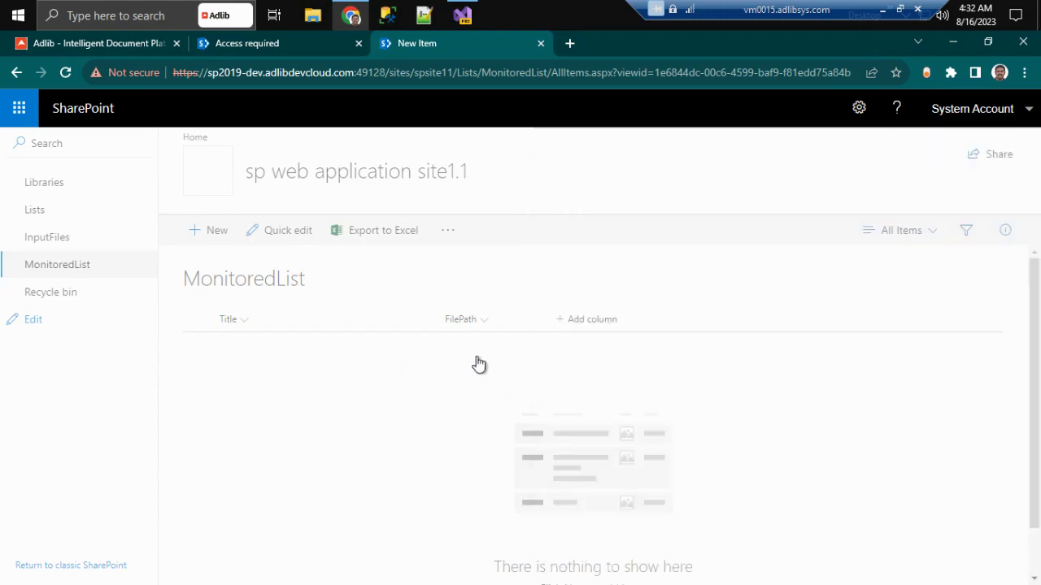
# Add a required single-line text column named JobId with default value 100 to MonitoredList.
pyautogui.click(604, 323)
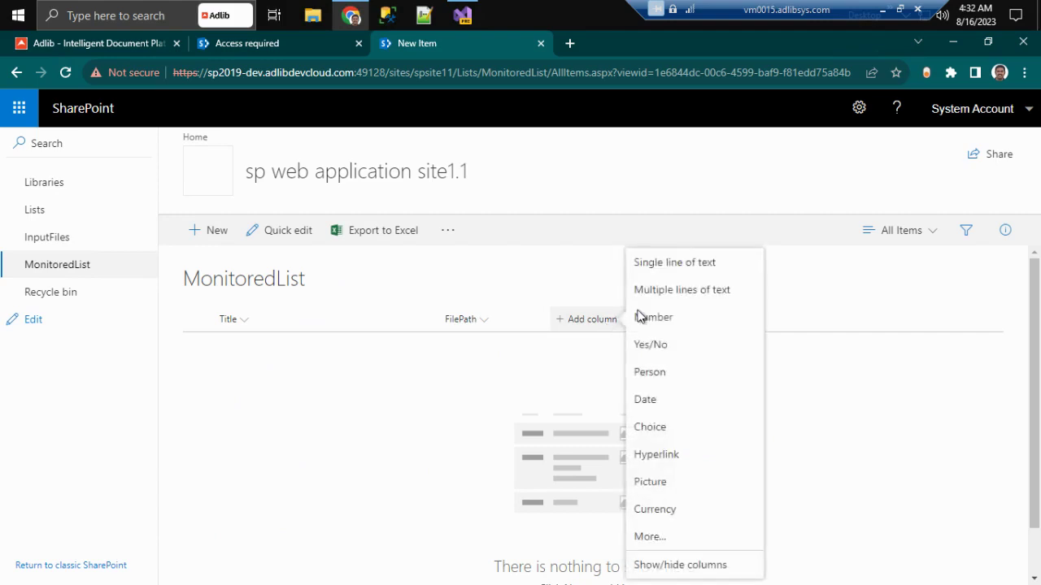
pyautogui.click(686, 268)
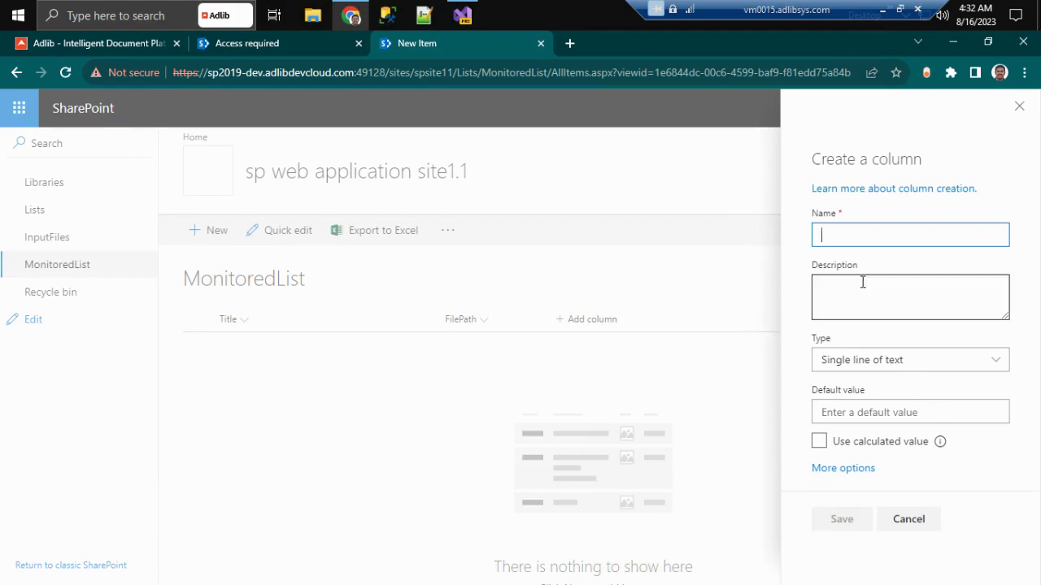
pyautogui.write('JobId')
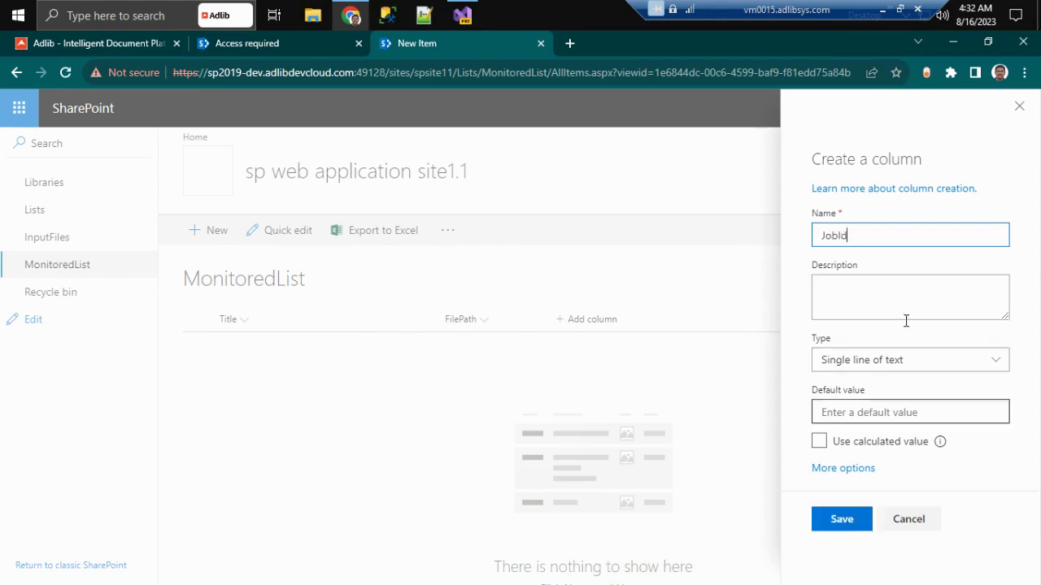
pyautogui.click(844, 469)
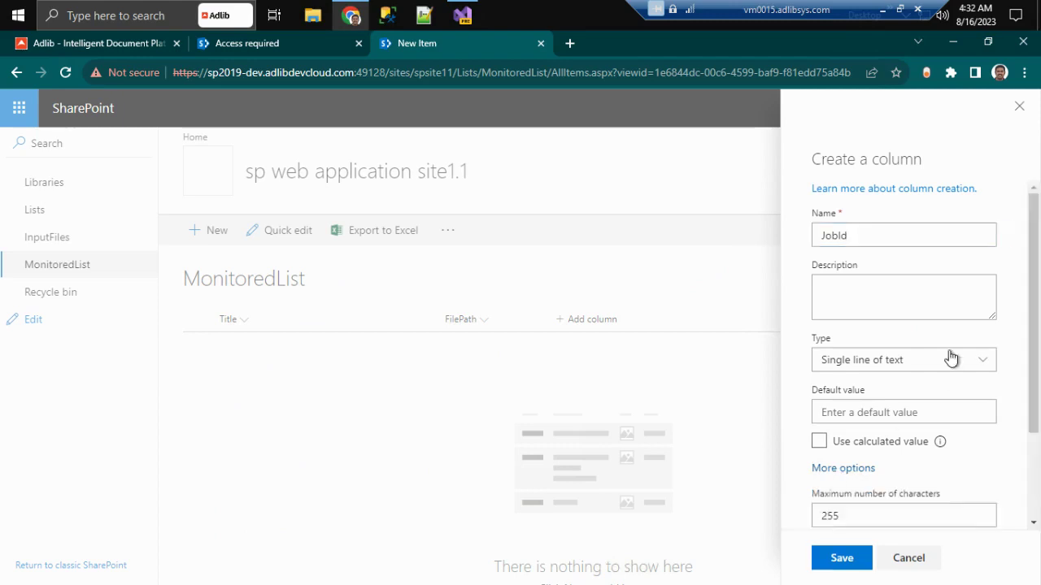
pyautogui.scroll(-2, 927, 390)
pyautogui.click(828, 438)
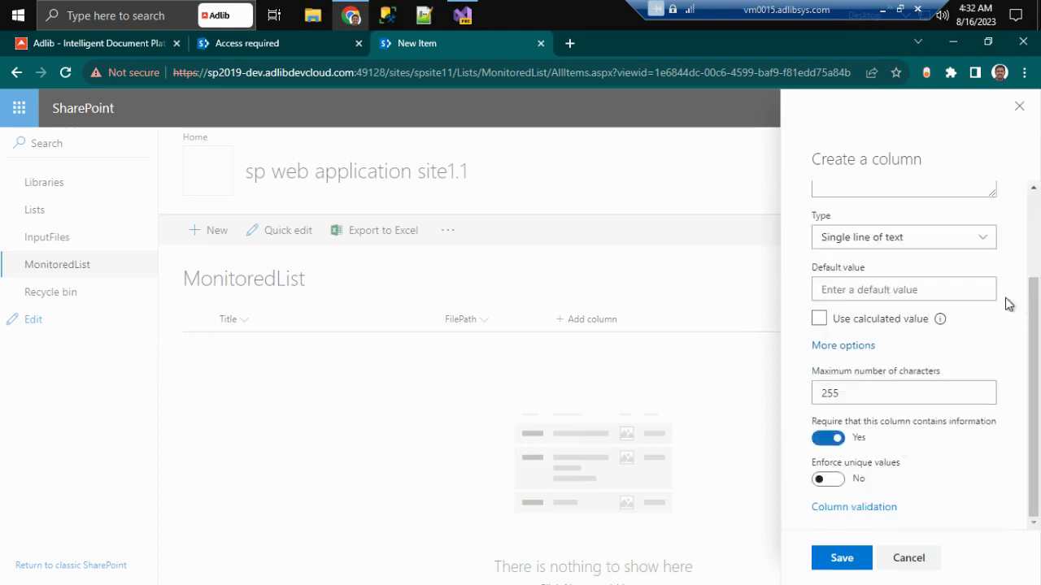
pyautogui.click(859, 290)
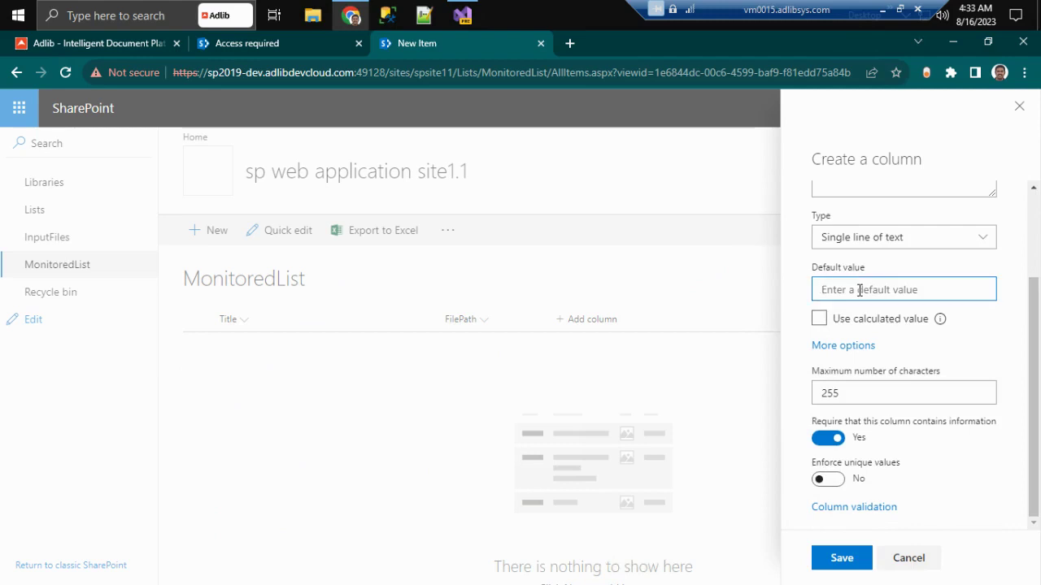
pyautogui.write('100')
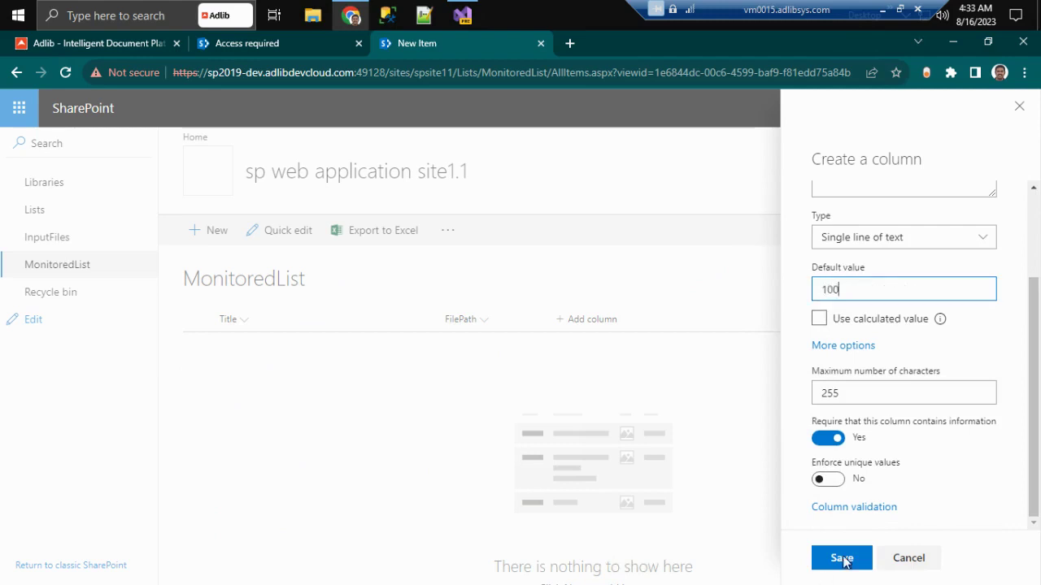
pyautogui.click(843, 559)
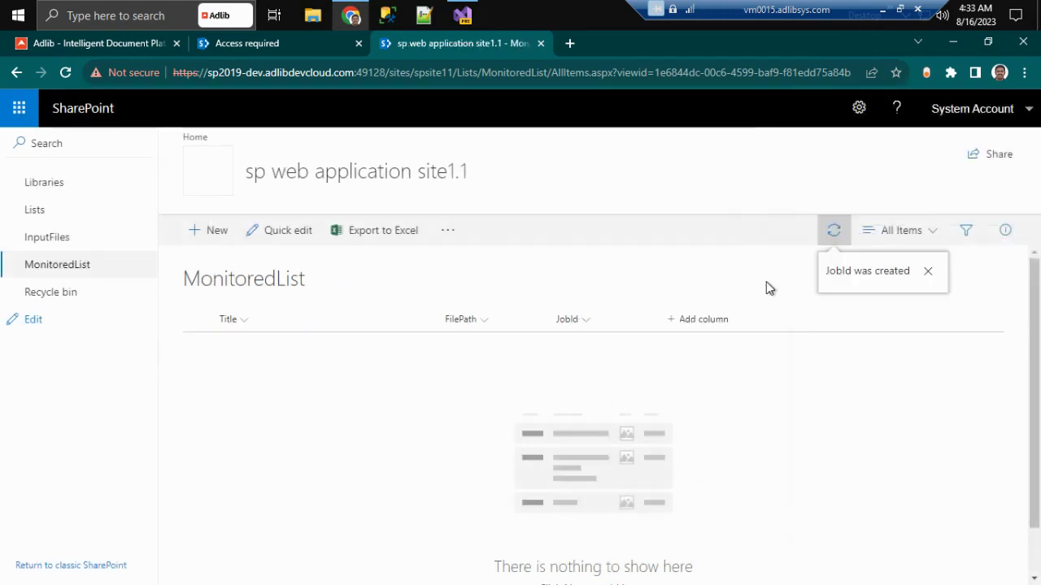
pyautogui.click(927, 271)
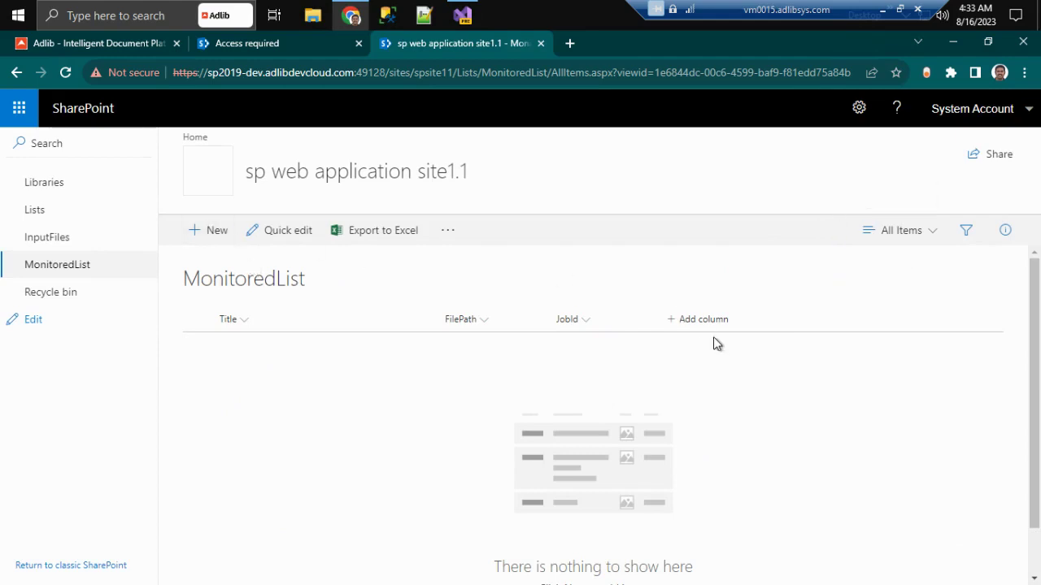
# Create a MonitoredList item with title f1 and file path a/b/c.txt, keeping the default JobId of 100.
pyautogui.click(216, 231)
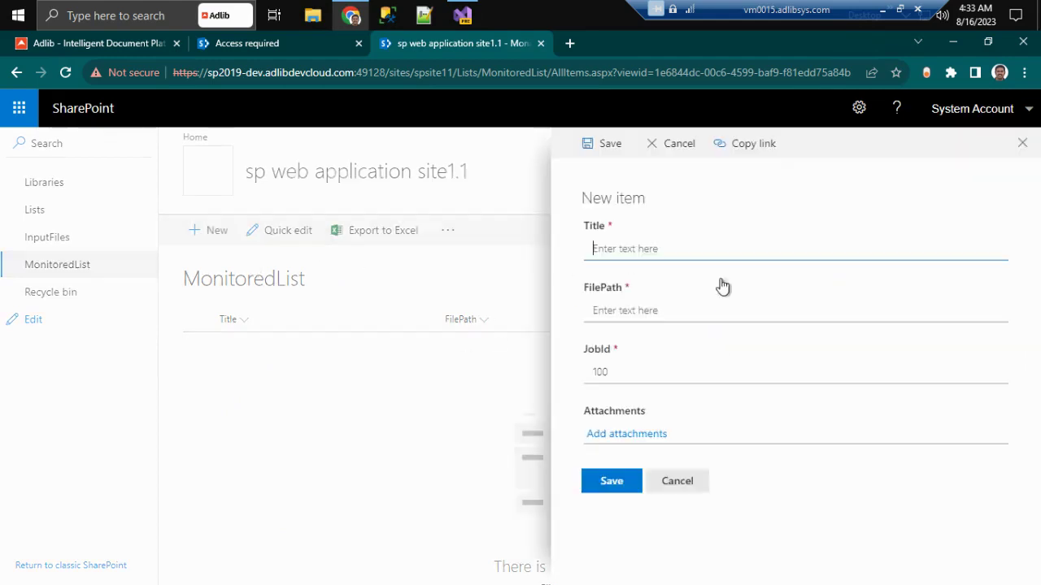
pyautogui.doubleClick(631, 372)
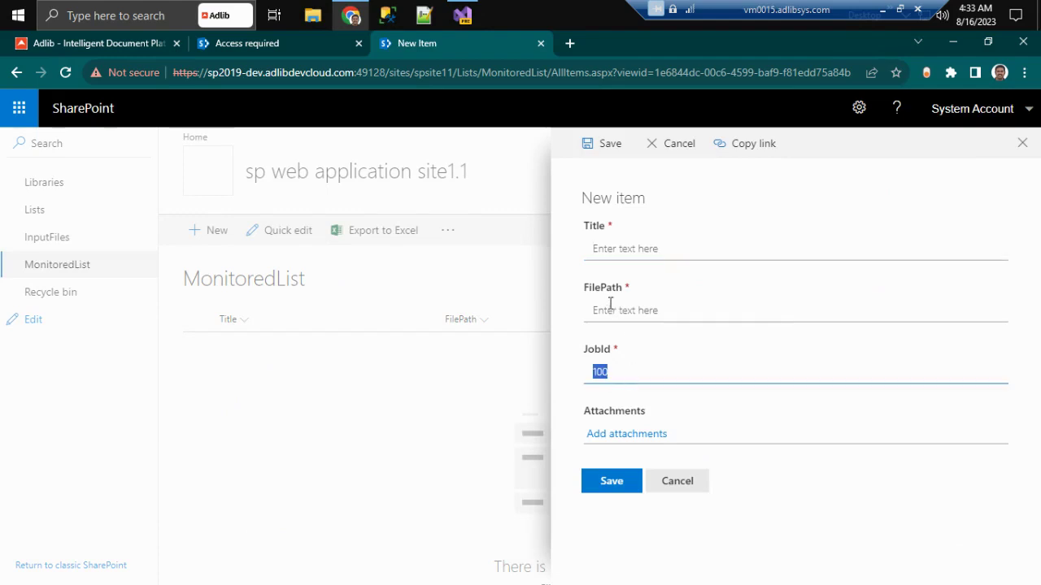
pyautogui.hotkey('shift', 'Tab')
pyautogui.click(611, 249)
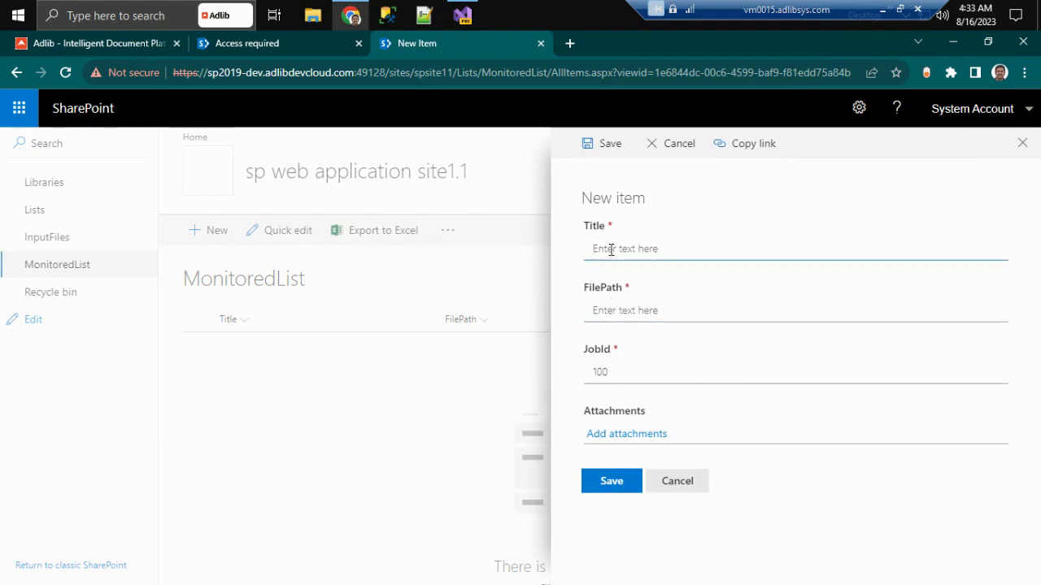
pyautogui.write('f1')
pyautogui.click(623, 312)
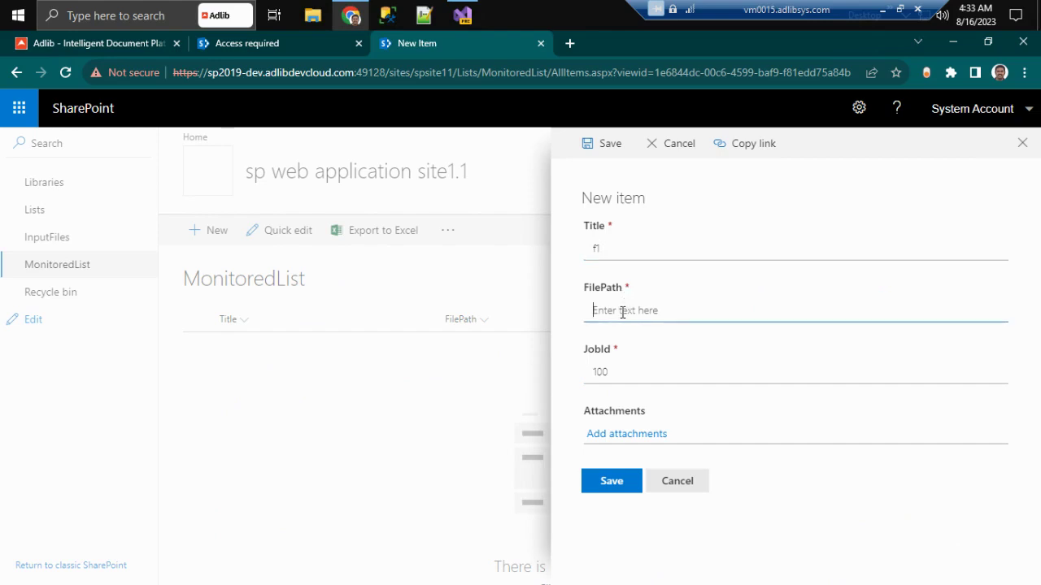
pyautogui.write('a/b/c')
pyautogui.write('/f1.p')
pyautogui.write('txt')
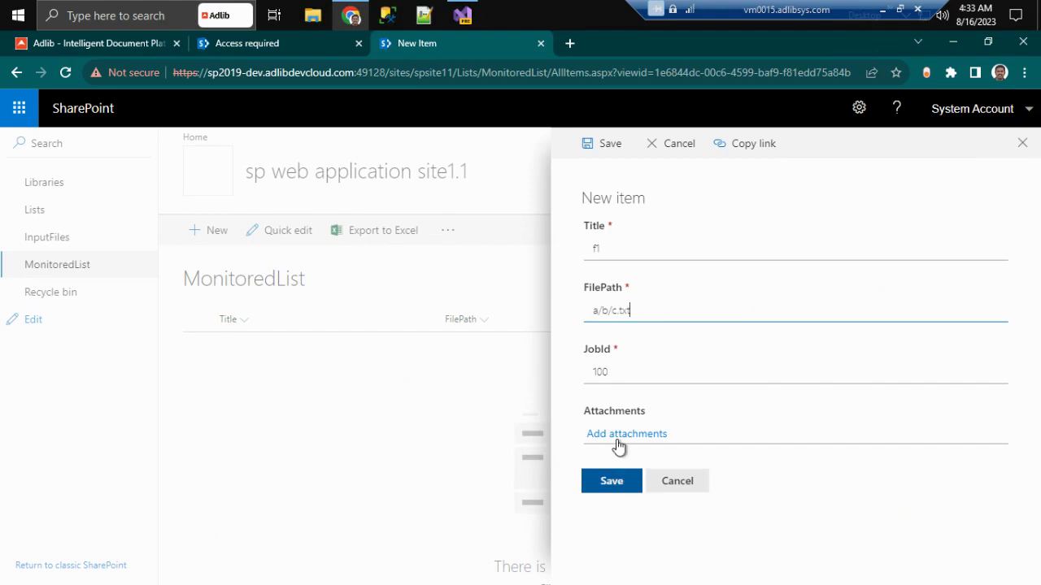
pyautogui.click(610, 482)
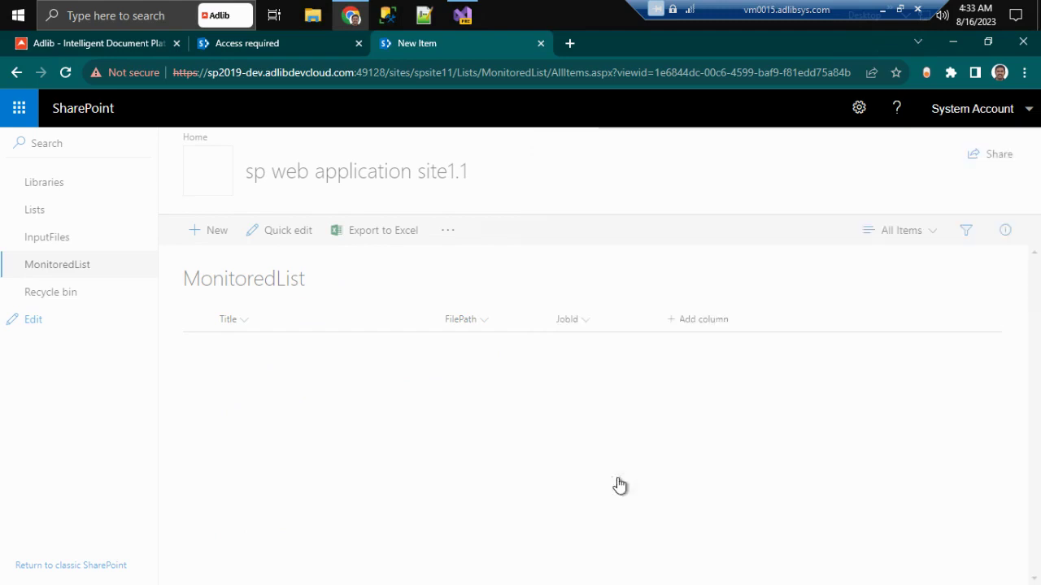